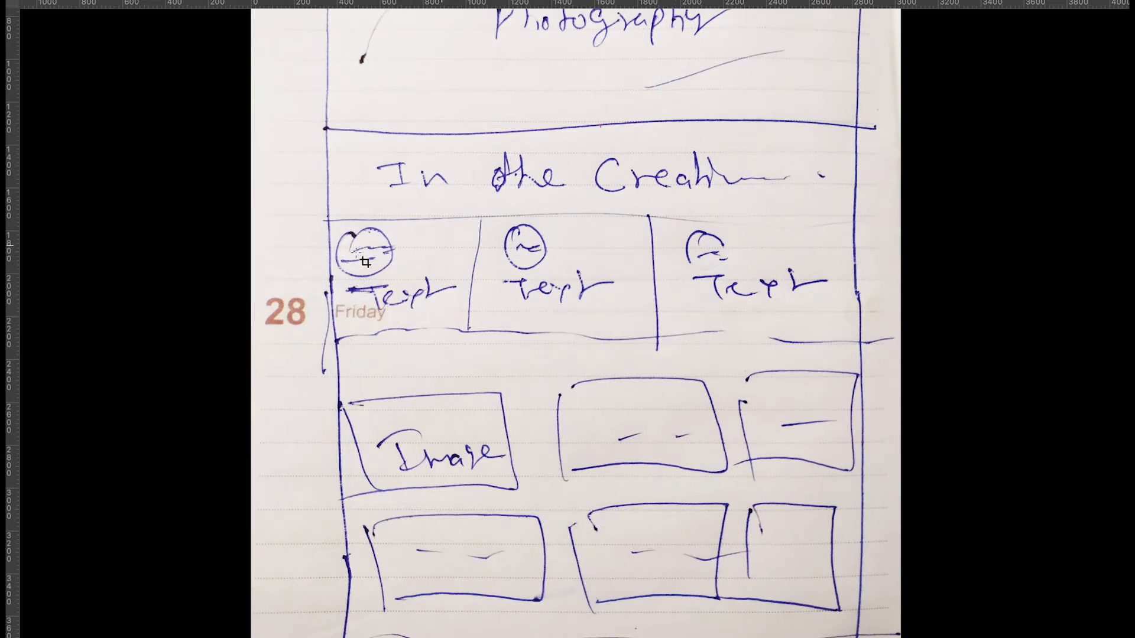
Examine the hand-drawn photography page wireframe from the header through the image grid to the About us and Connect sections
scroll(813, 280, down, 10)
scroll(723, 282, up, 4)
scroll(723, 282, right, 4)
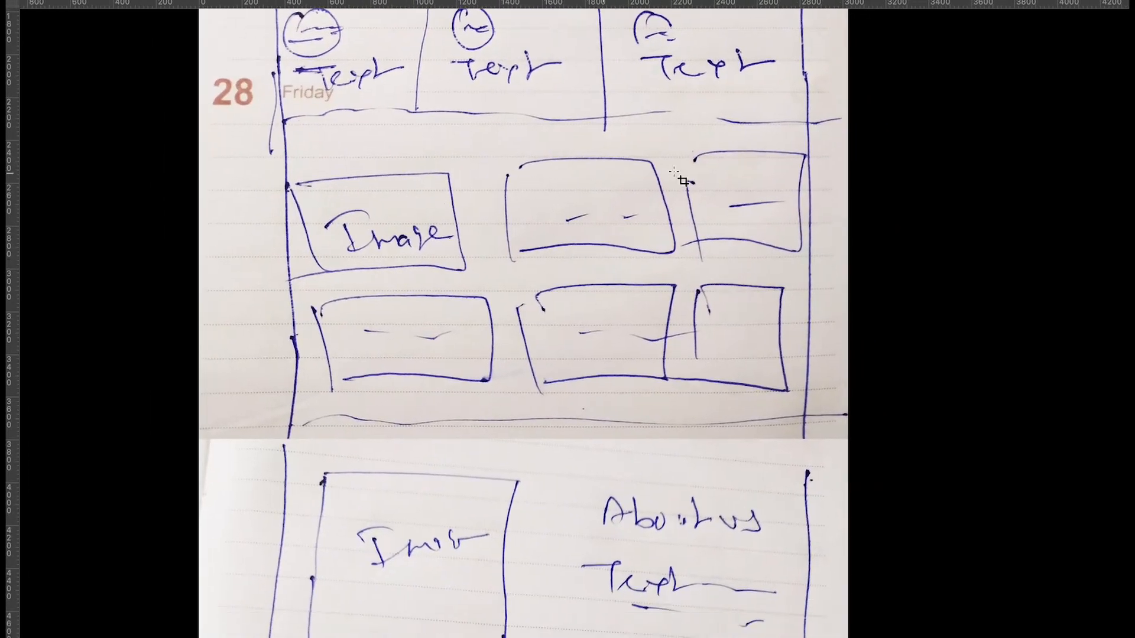
scroll(641, 307, down, 9)
scroll(642, 306, left, 2)
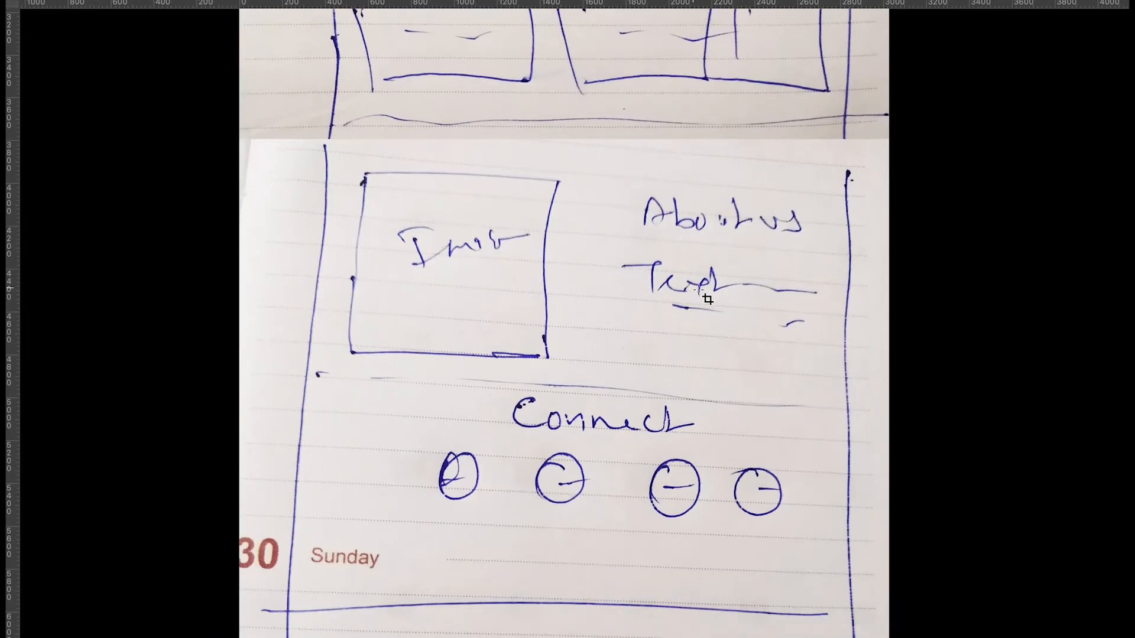
scroll(708, 300, down, 4)
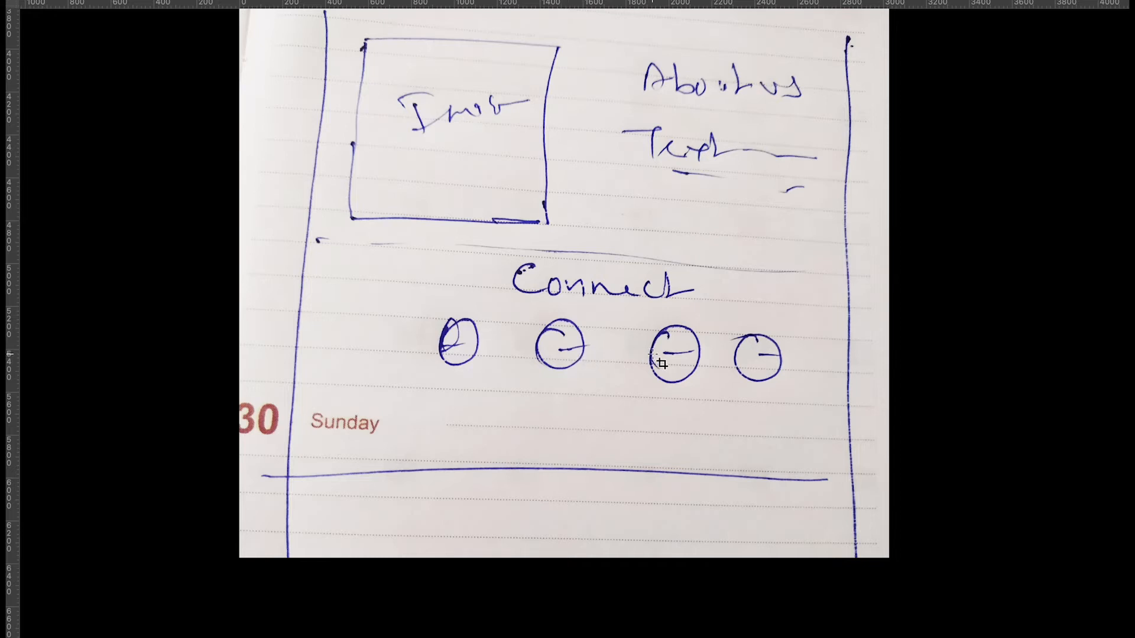
scroll(747, 362, up, 10)
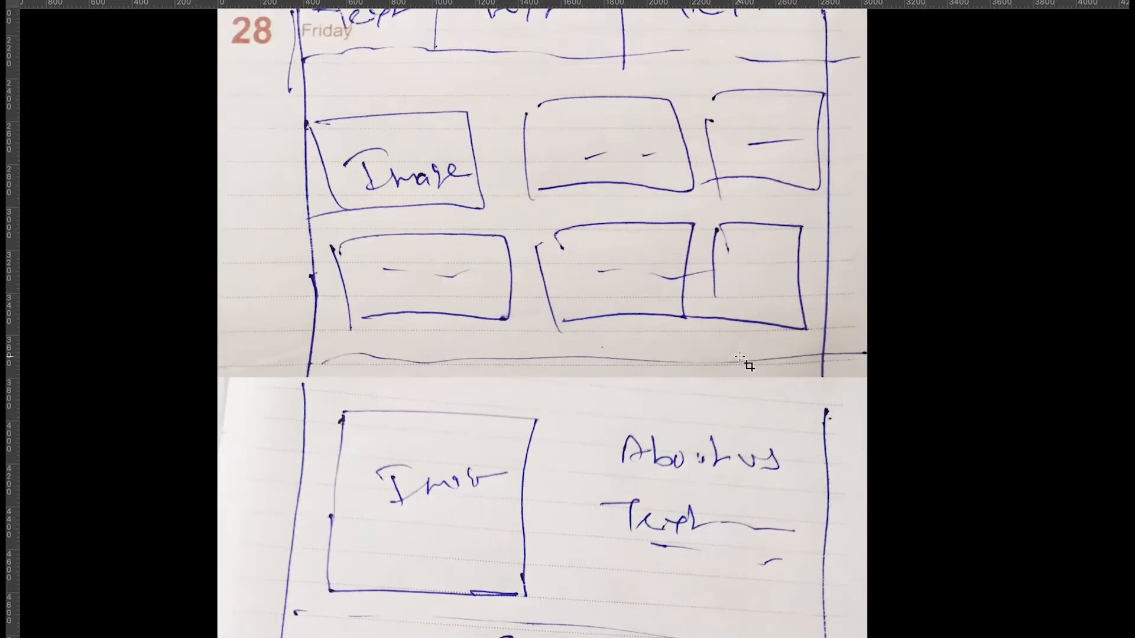
scroll(747, 362, up, 10)
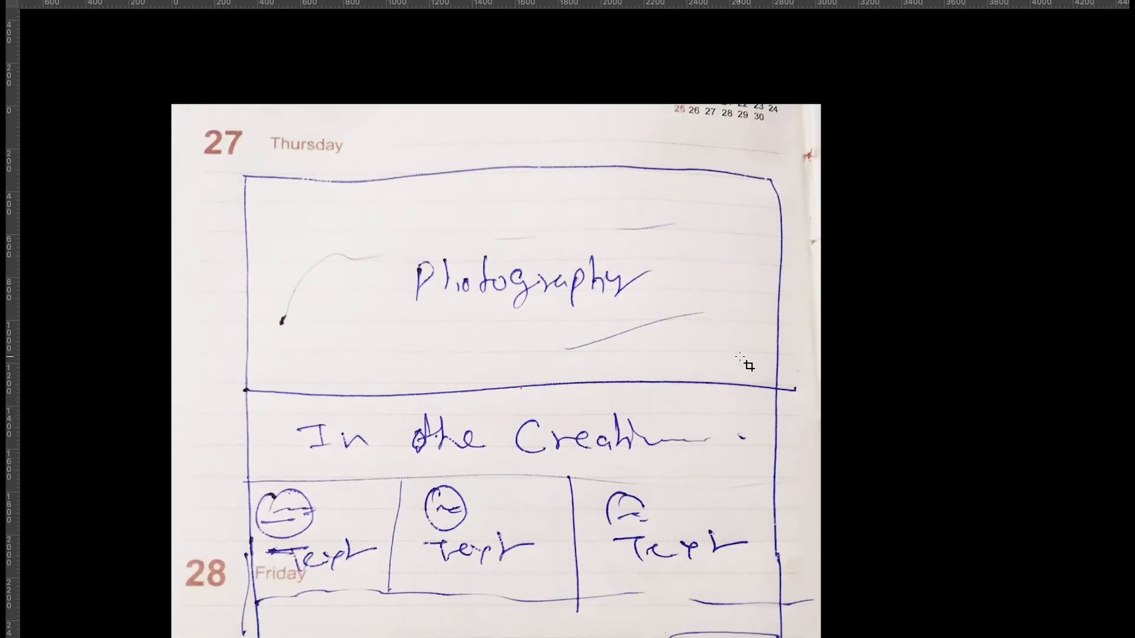
scroll(747, 362, down, 2)
scroll(747, 362, down, 10)
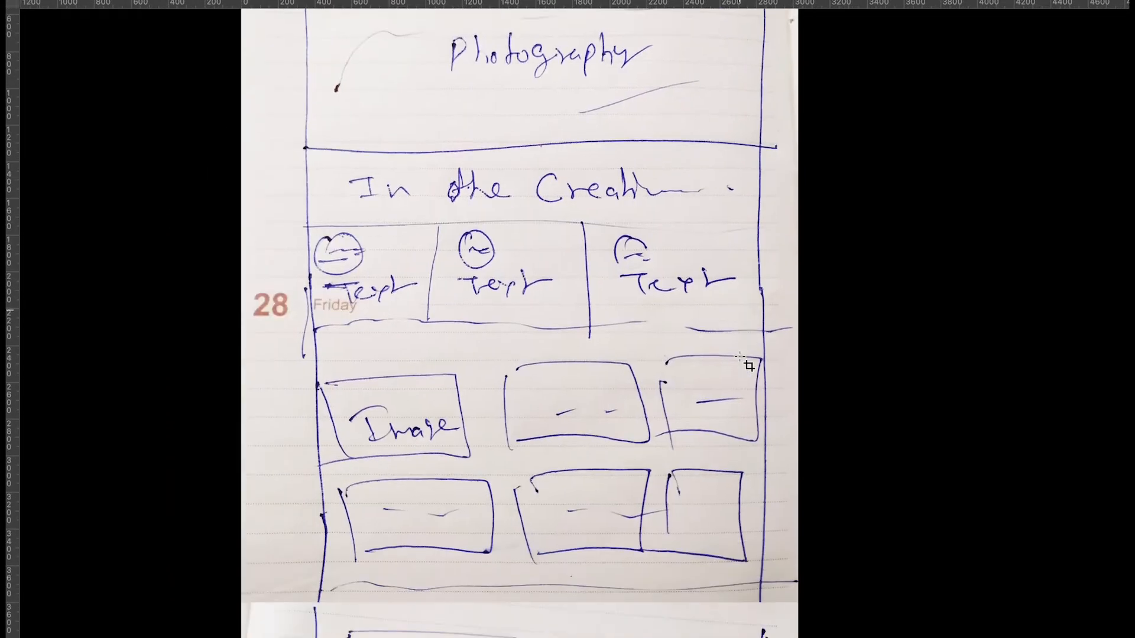
scroll(747, 365, down, 5)
scroll(747, 365, down, 3)
scroll(747, 364, up, 3)
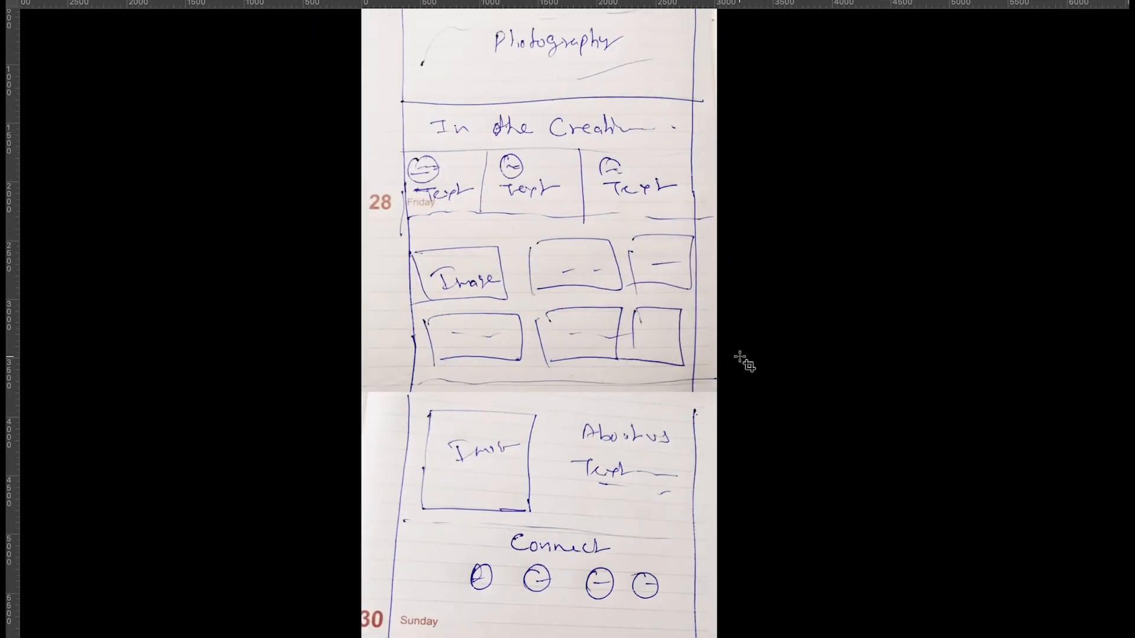
scroll(747, 362, down, 1)
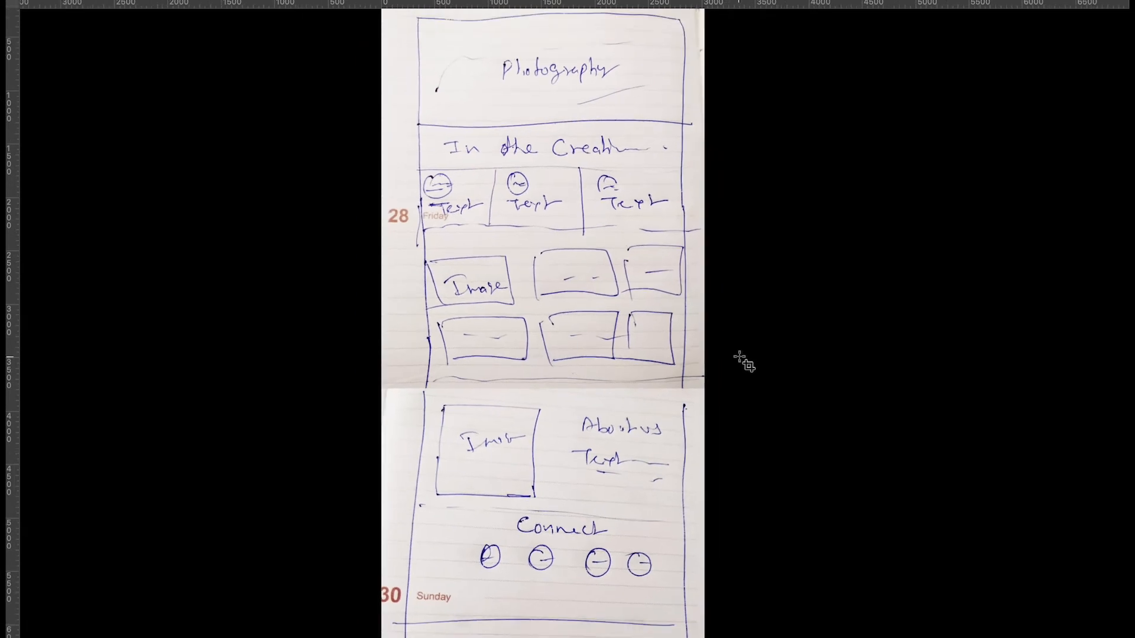
scroll(694, 349, up, 1)
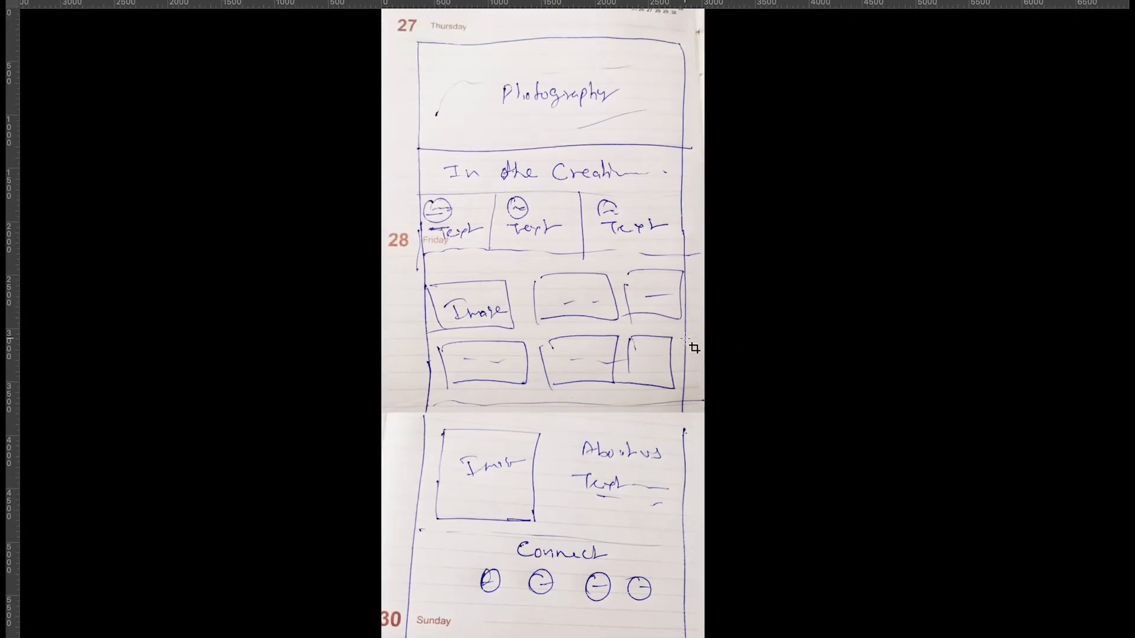
Switch to the WordPress Add Plugins page in Chrome and search the plugin directory for elementor
click(160, 623)
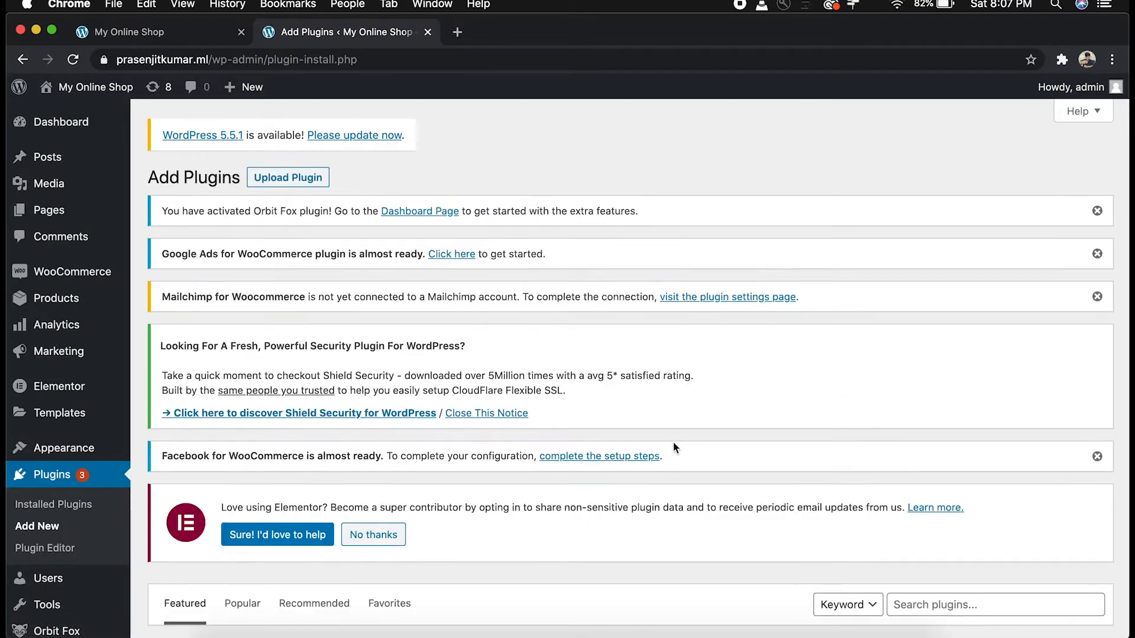
scroll(673, 447, down, 5)
scroll(676, 449, down, 1)
click(975, 301)
text(elementor)
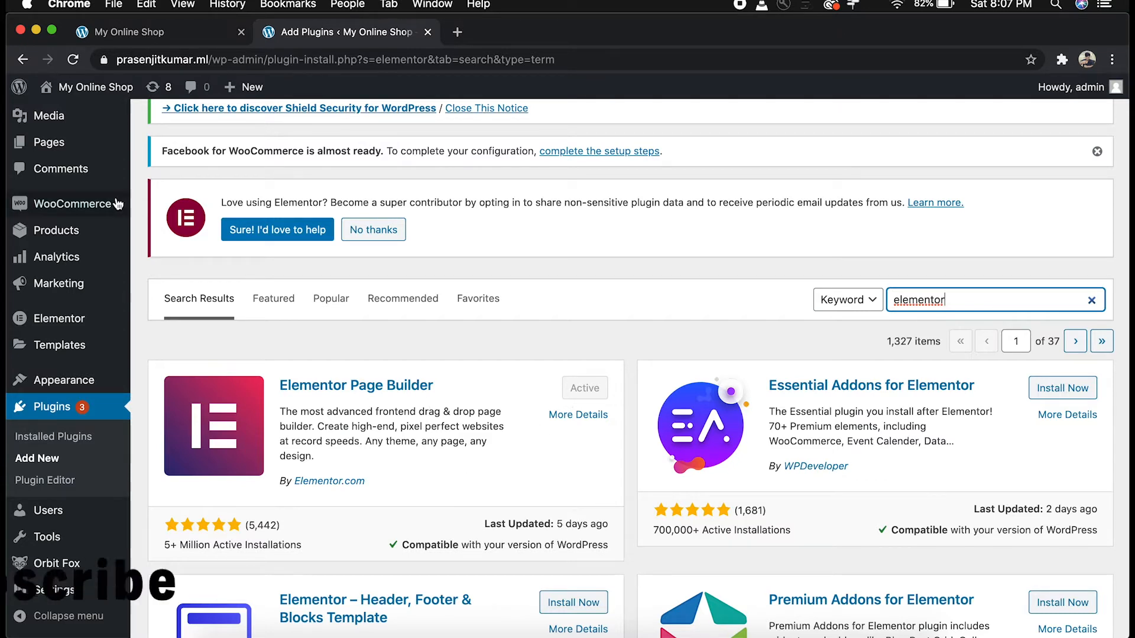
Create a new page with the Elementor Full Width template and open it for editing in Elementor
mouse_move(56, 151)
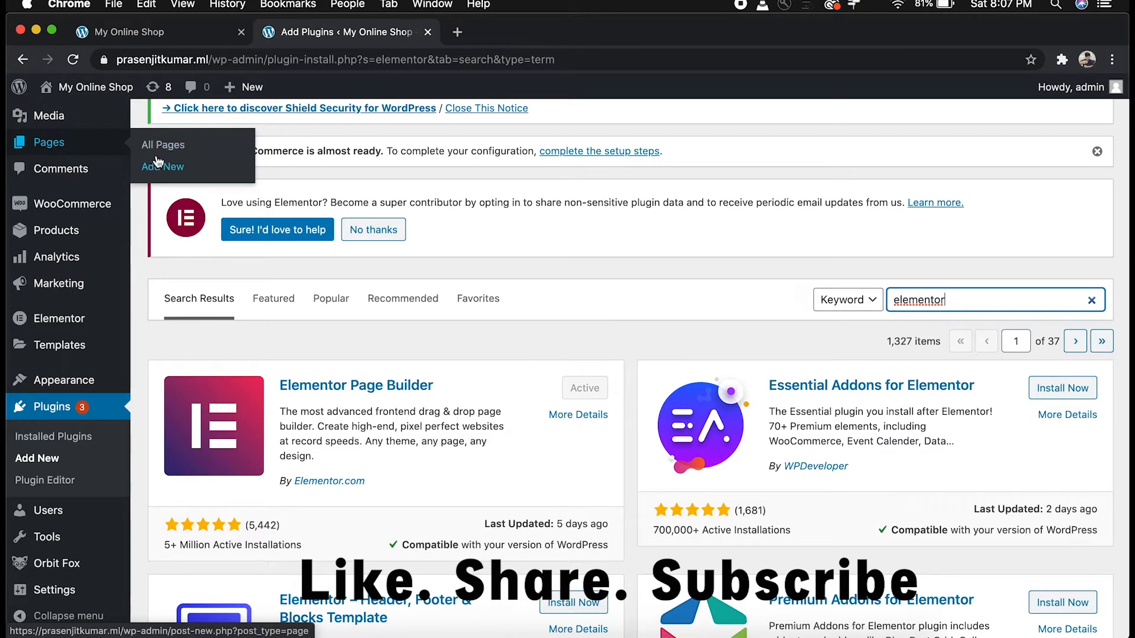
click(175, 170)
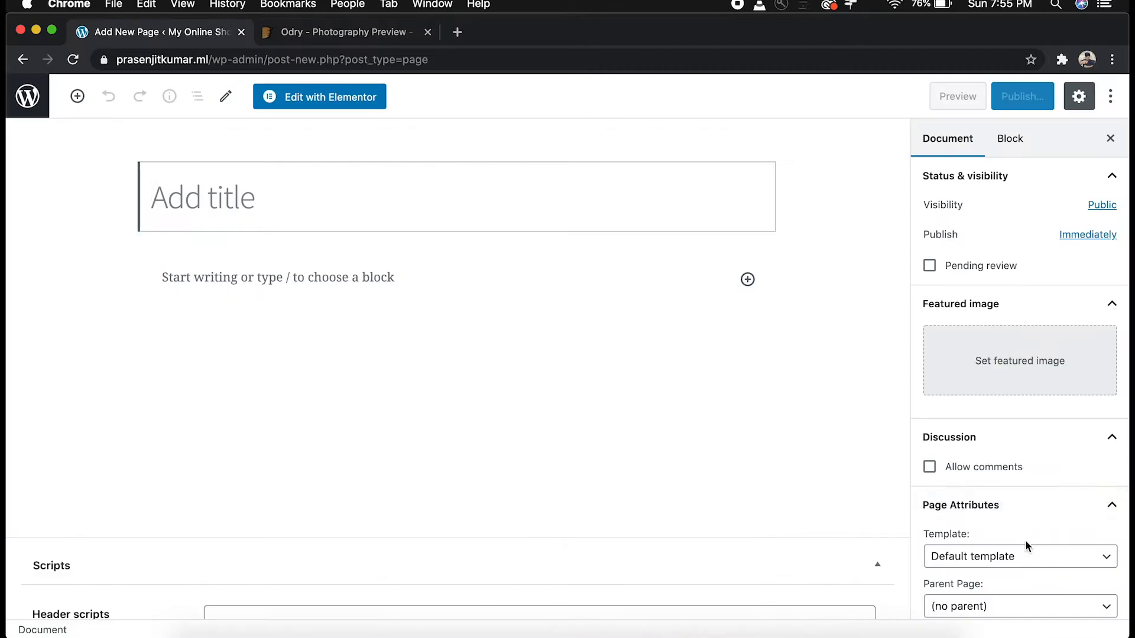
scroll(1025, 540, down, 2)
click(1008, 507)
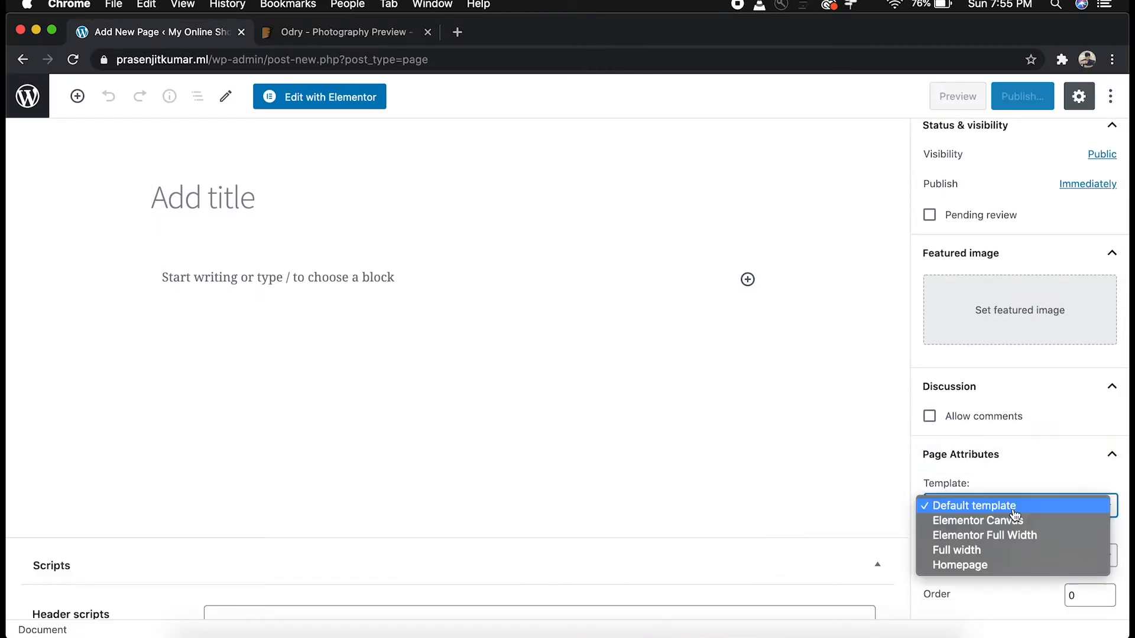
click(1047, 539)
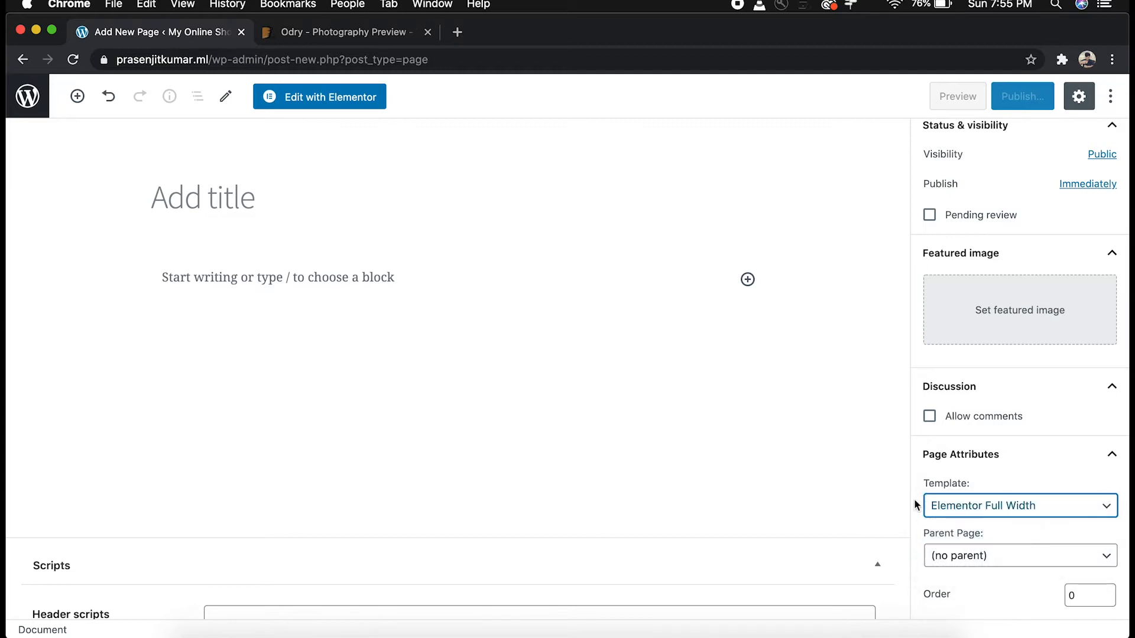
click(316, 101)
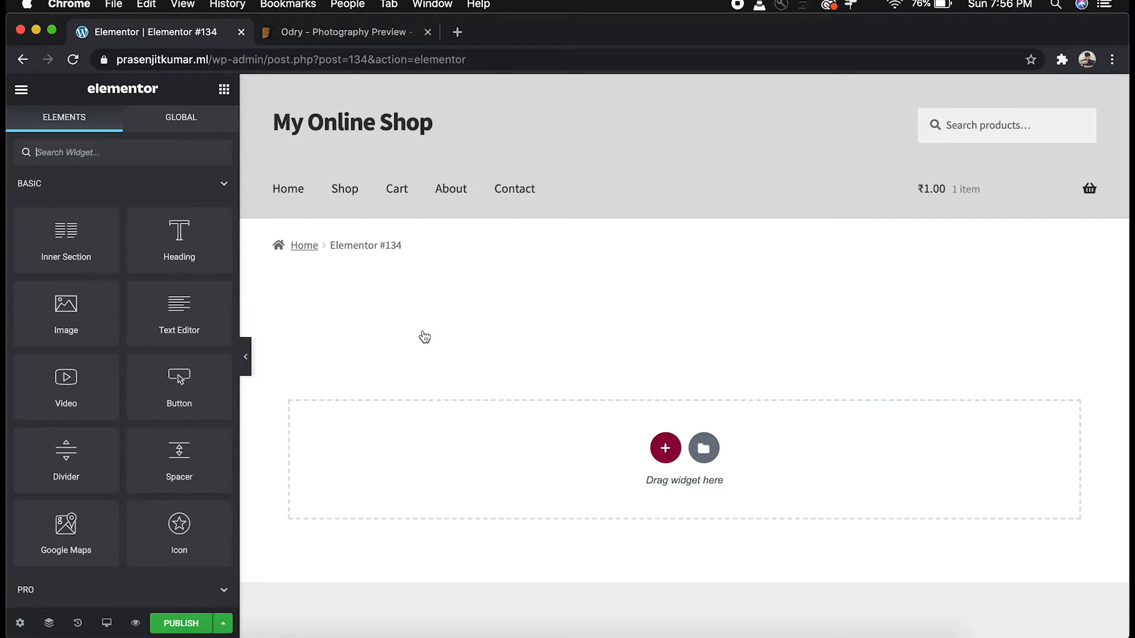
Collapse the expanded widget categories, including Basic, General and Orbit Fox Addons, to survey the category list
scroll(425, 337, down, 1)
click(224, 184)
click(225, 225)
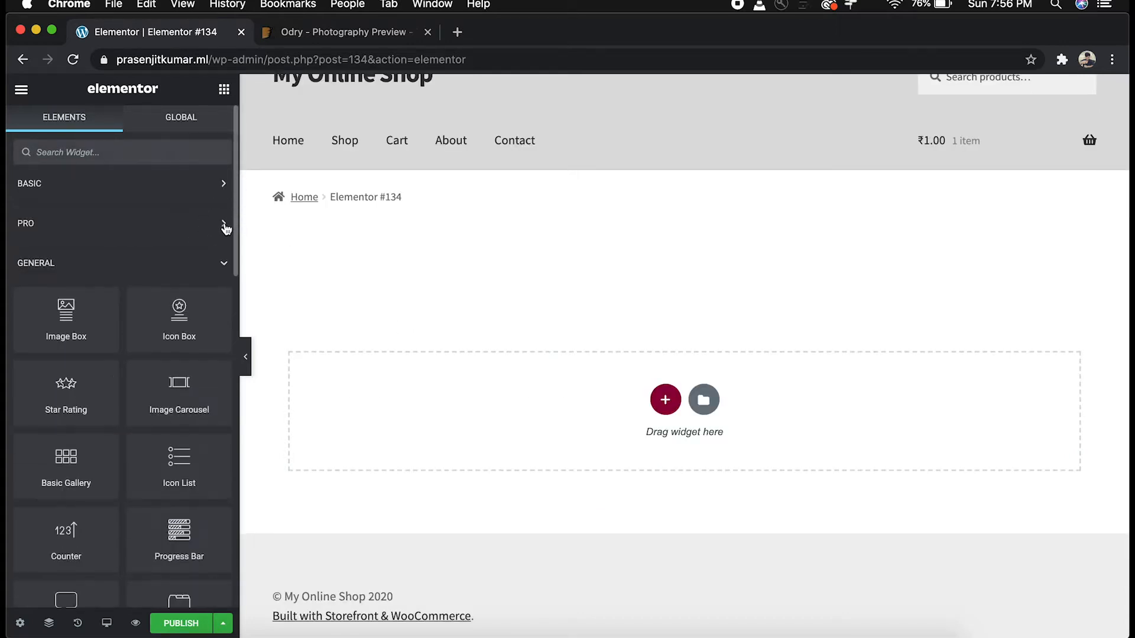
click(224, 267)
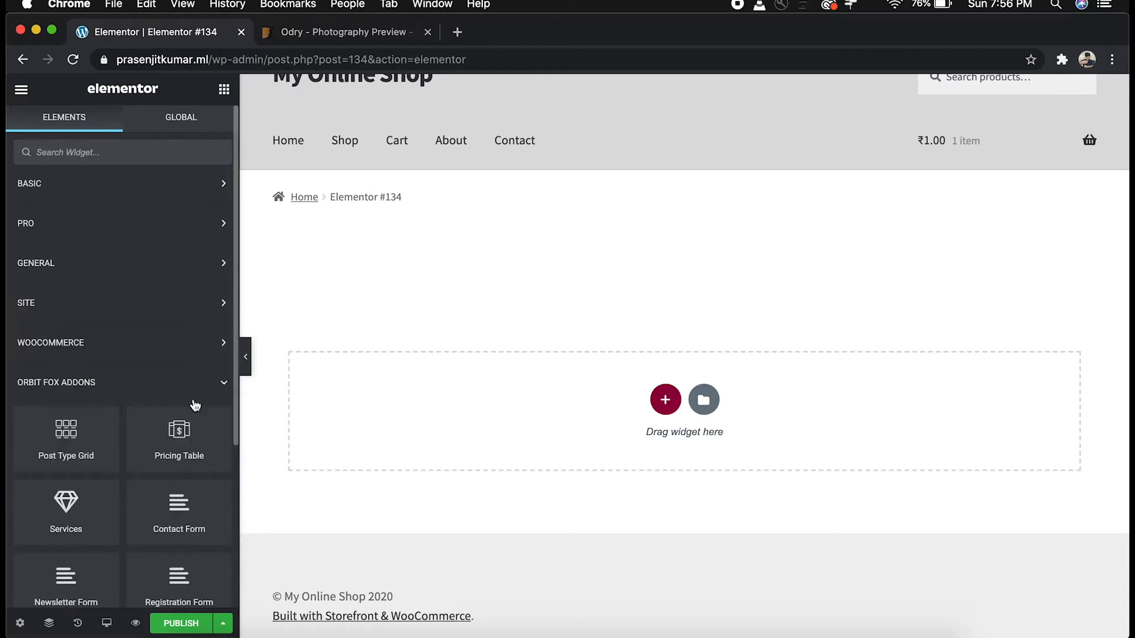
click(219, 390)
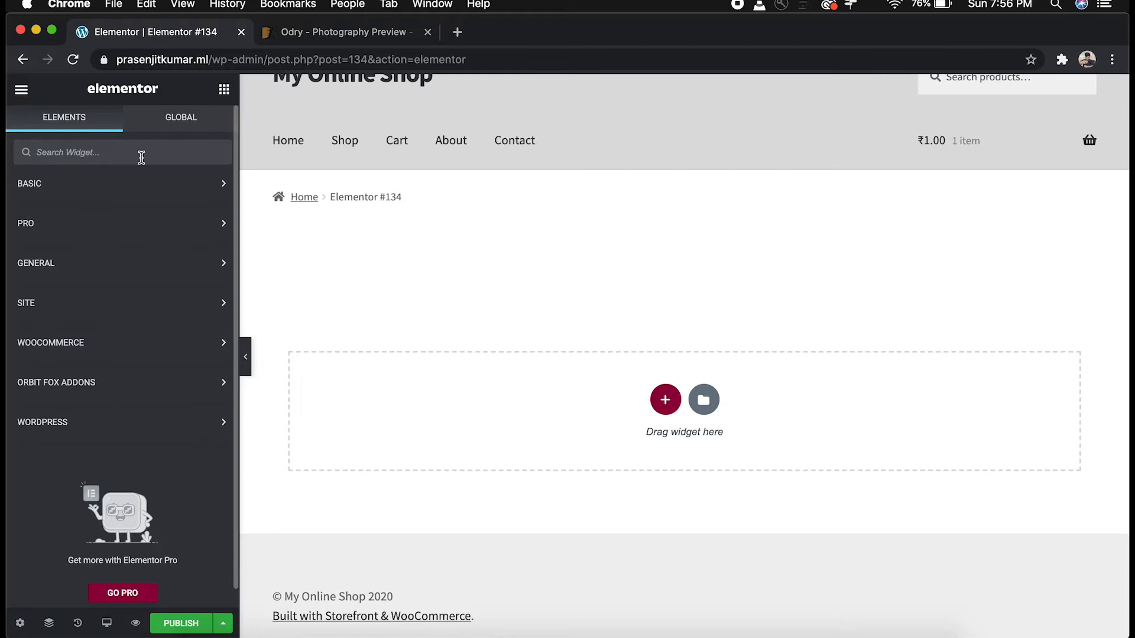
Expand the Basic and General categories and look through the widgets they offer
click(165, 188)
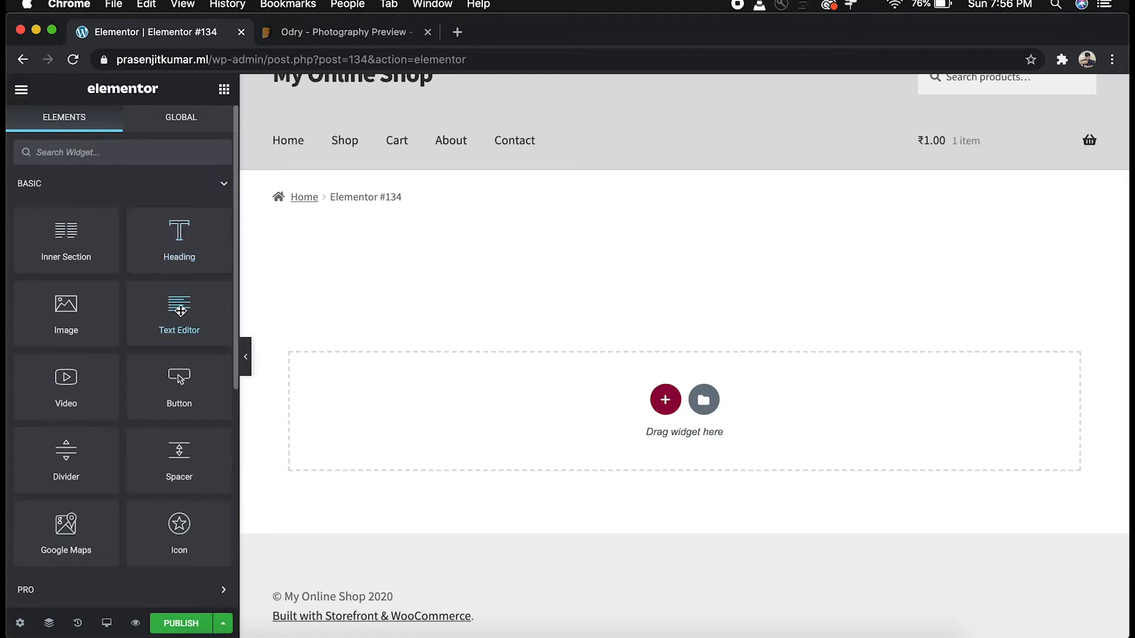
scroll(178, 378, down, 5)
click(184, 418)
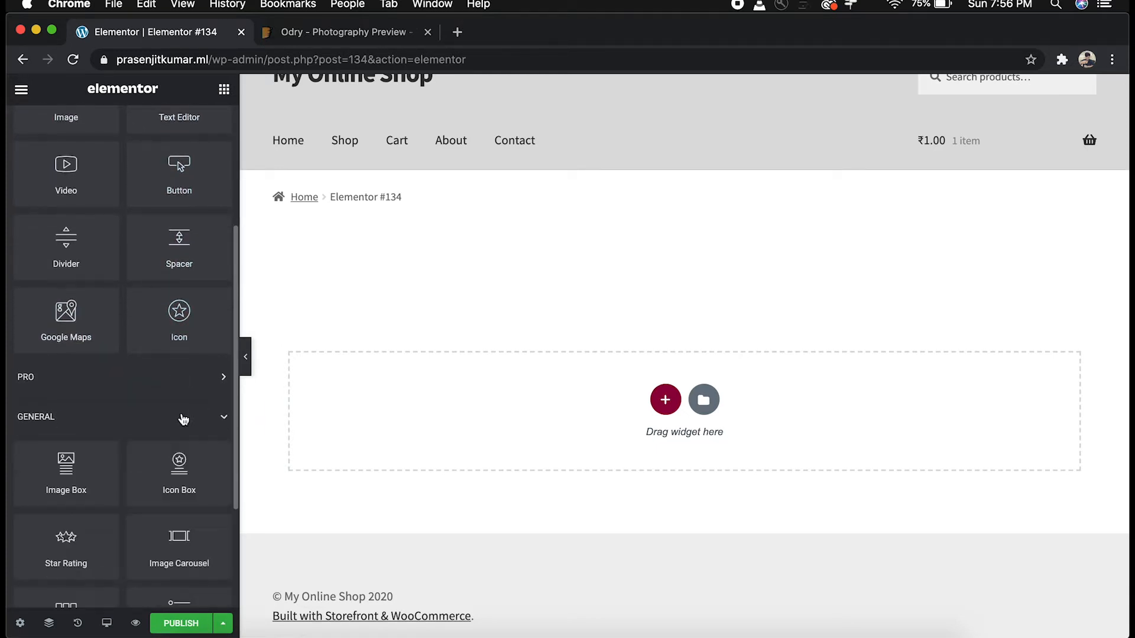
scroll(182, 413, down, 5)
scroll(182, 413, down, 1)
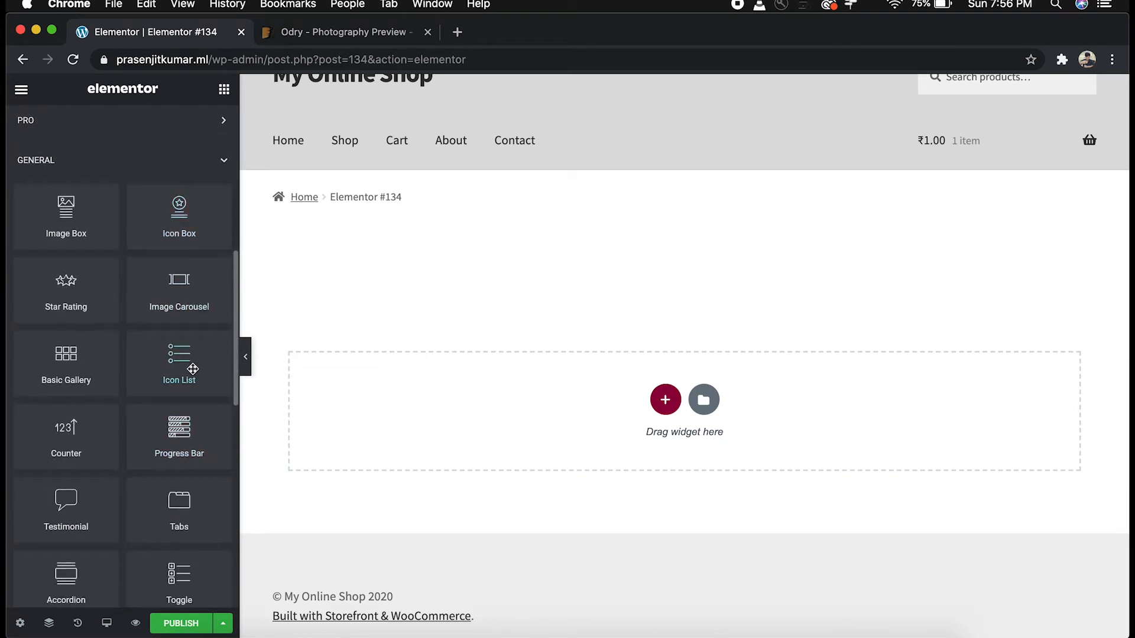
scroll(180, 425, down, 2)
scroll(180, 425, down, 5)
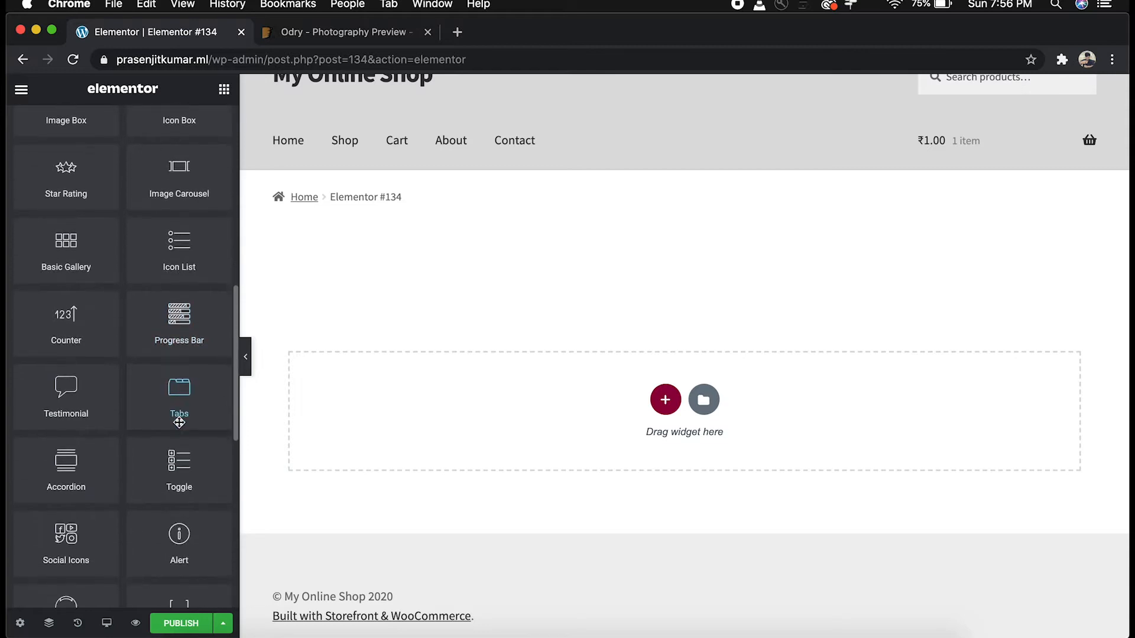
scroll(179, 423, down, 3)
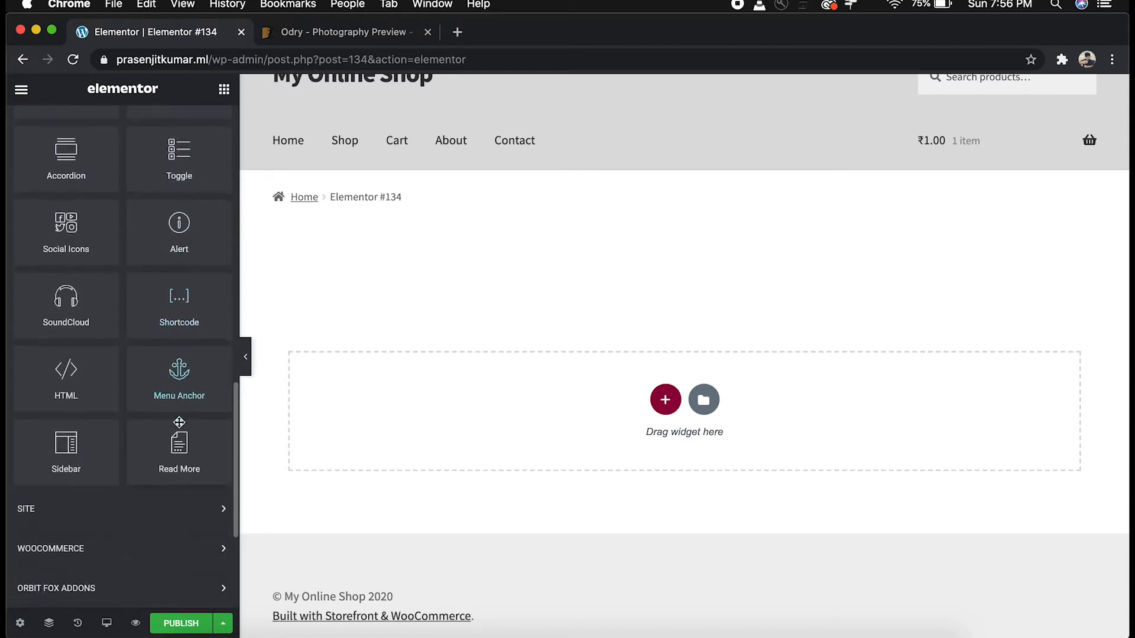
scroll(179, 422, up, 10)
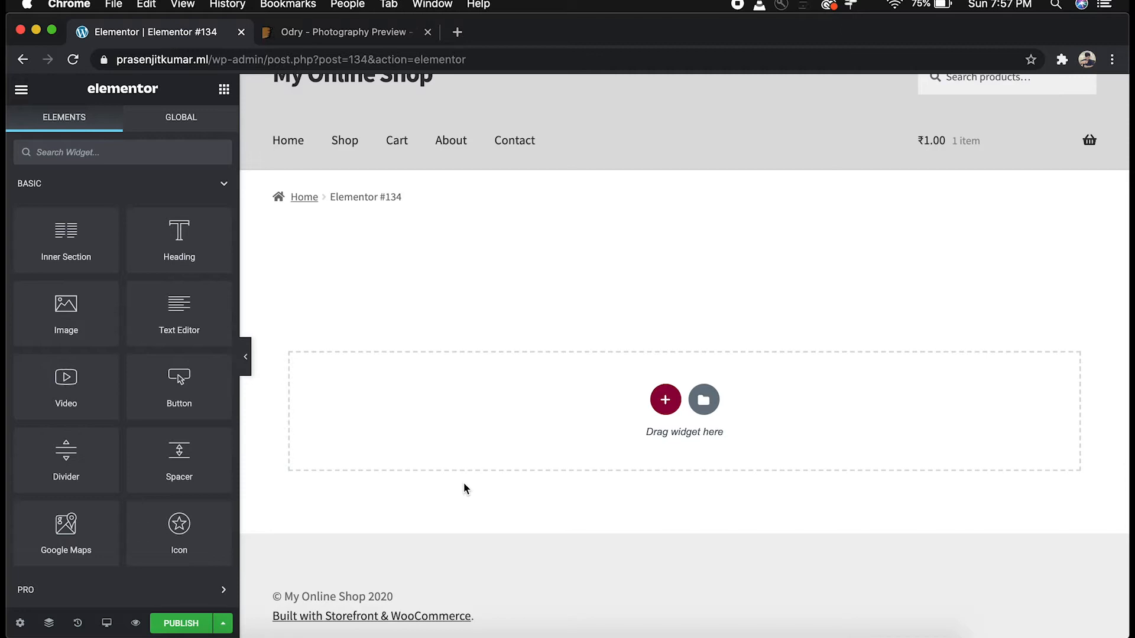
Add a single-column section to the page and set its content width to Full Width
click(666, 402)
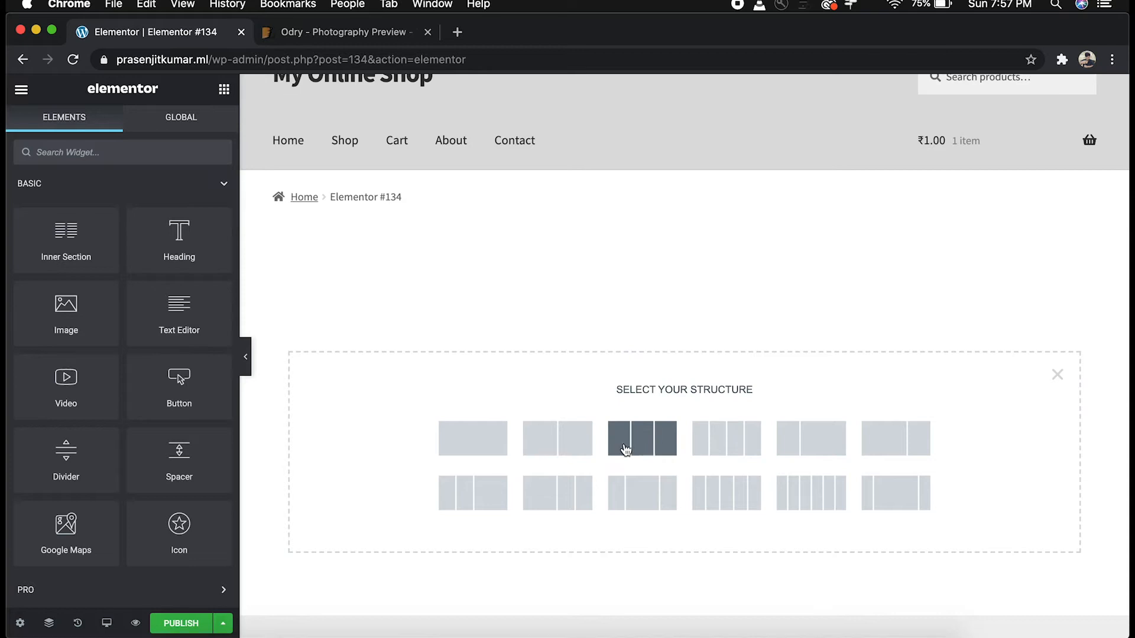
click(484, 445)
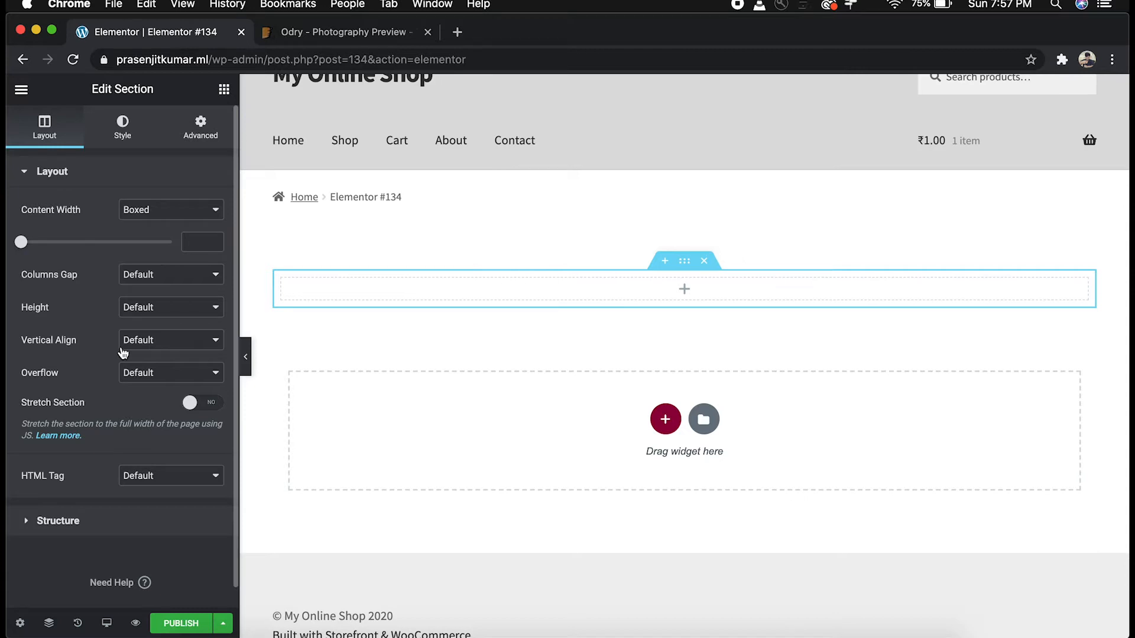
click(198, 216)
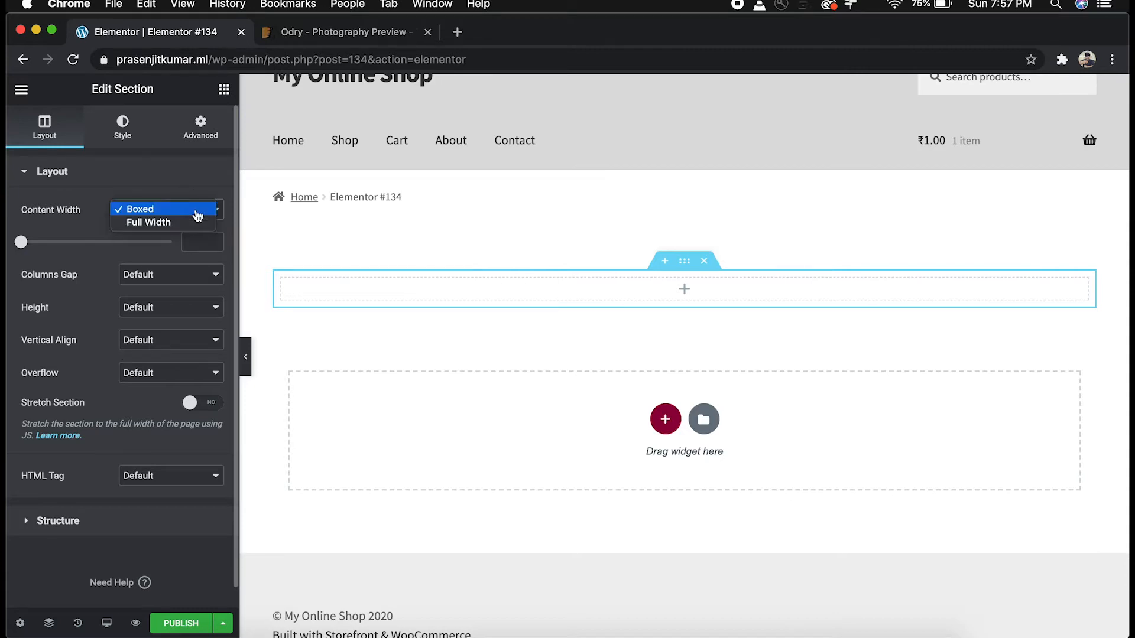
click(190, 224)
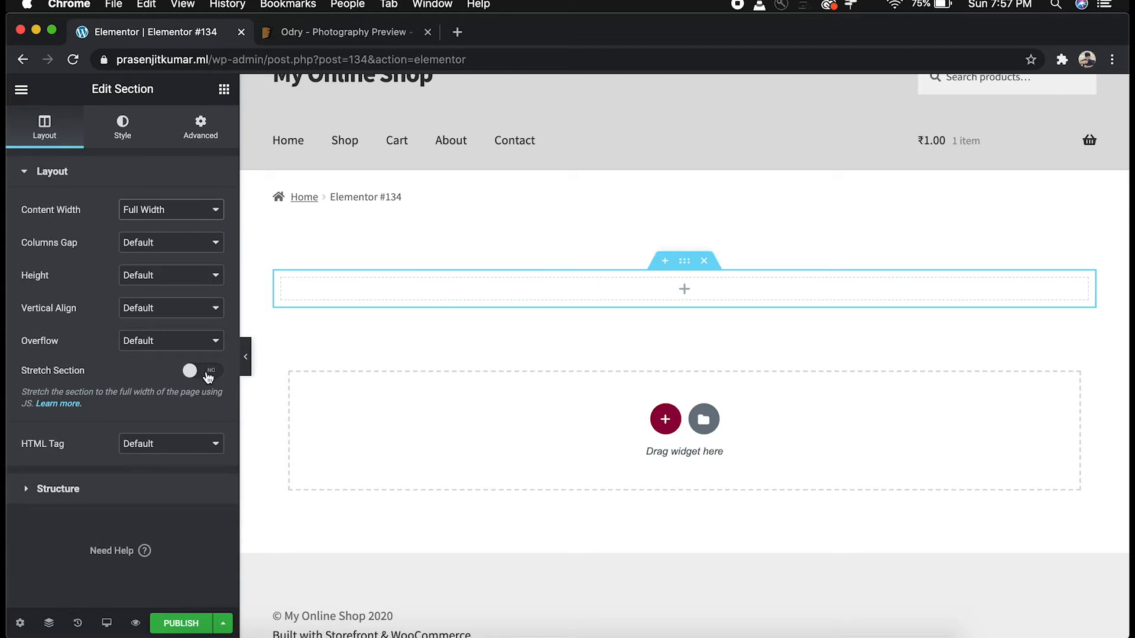
Enable Stretch Section for the new section and set its height to Fit To Screen
click(208, 372)
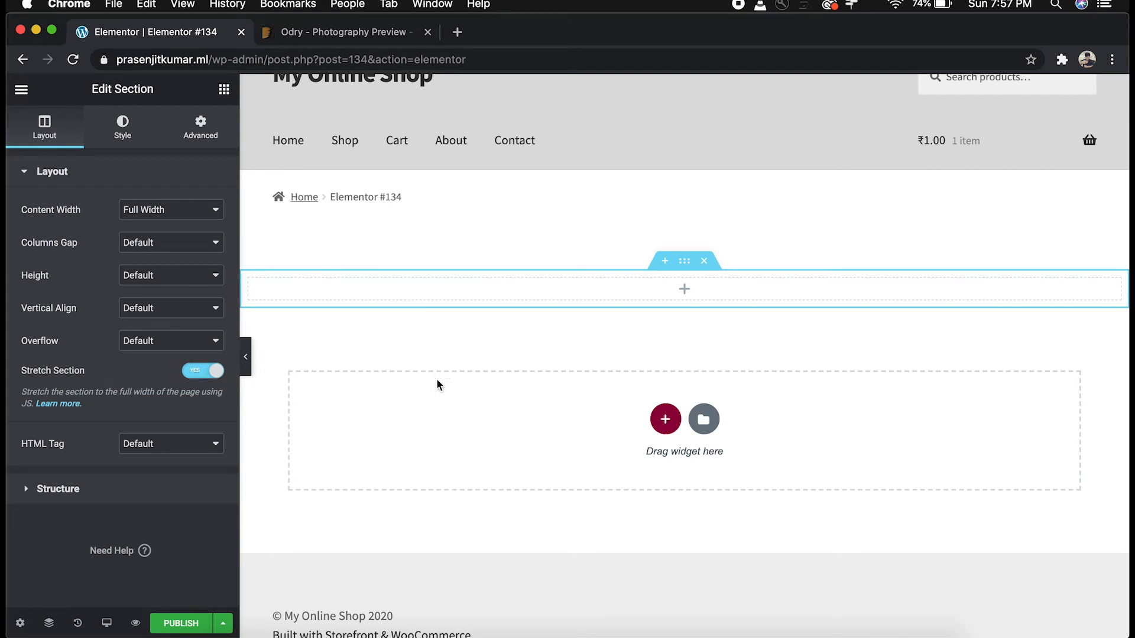
click(156, 275)
click(198, 288)
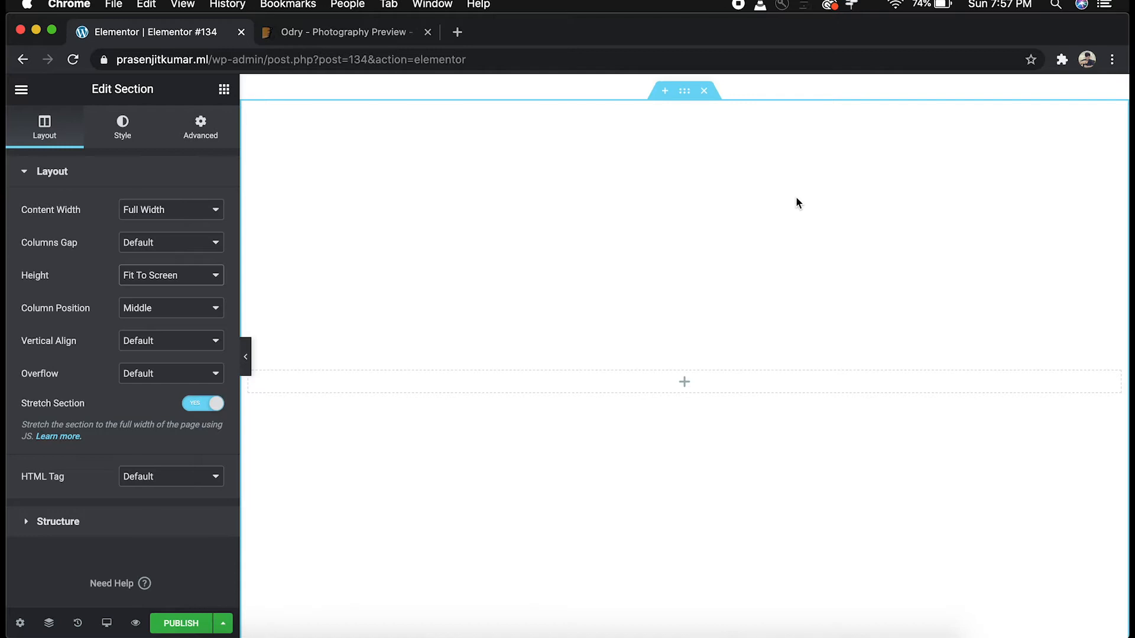
Set the section's normal background type to Slideshow in its style settings
click(661, 379)
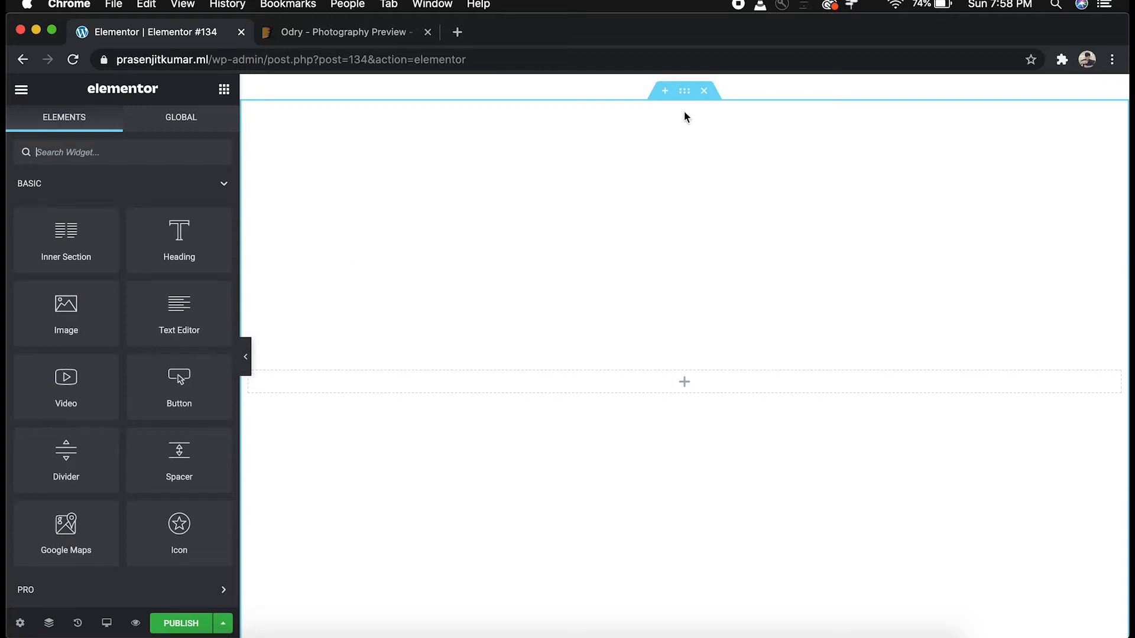
click(684, 94)
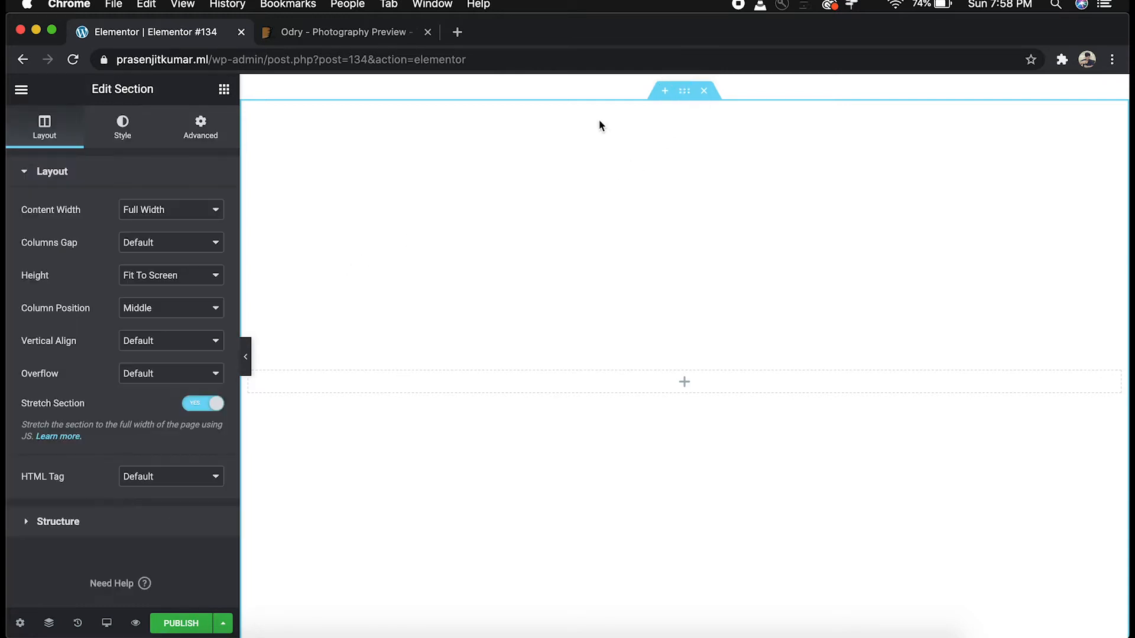
click(124, 133)
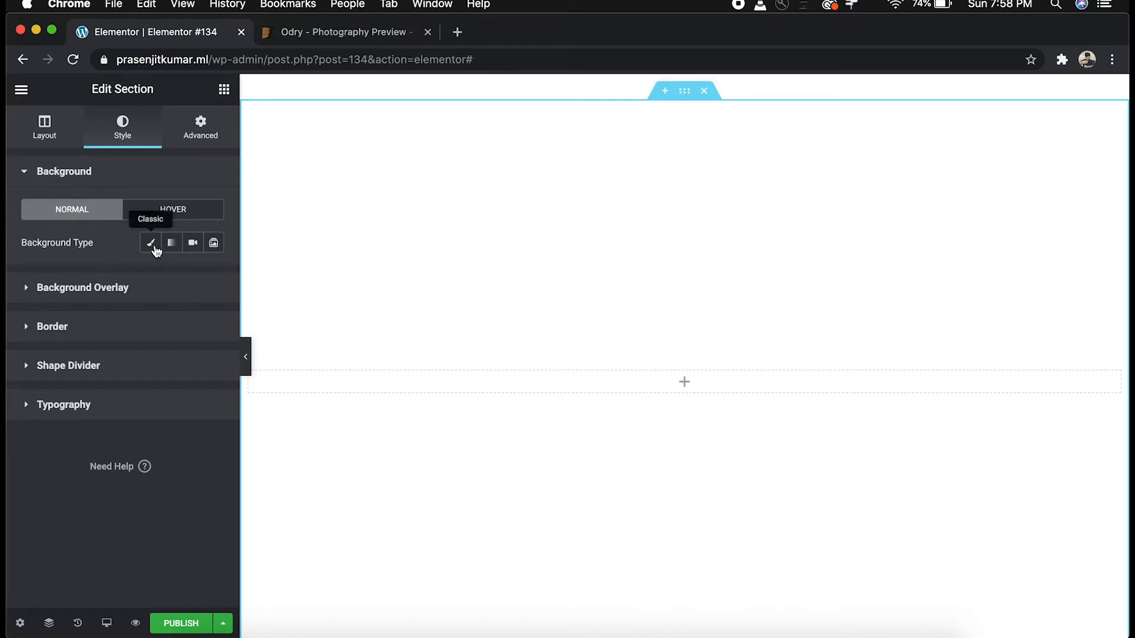
click(214, 243)
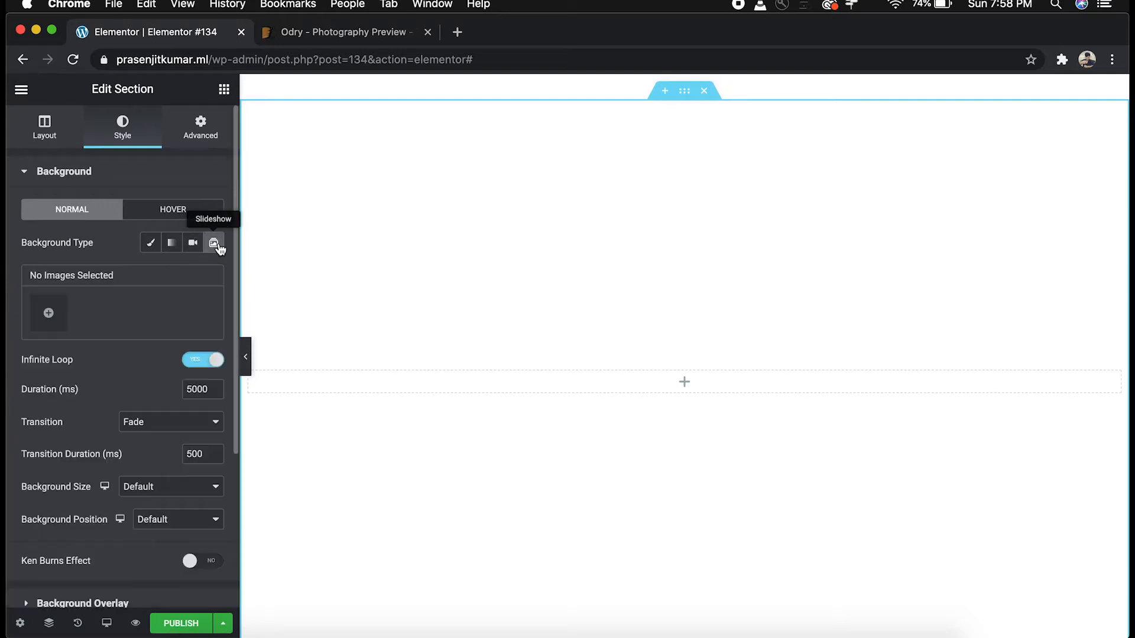
Create a background slideshow gallery from the vintage camera, photographer at sunset and sea cave images, and insert it into the section
click(46, 313)
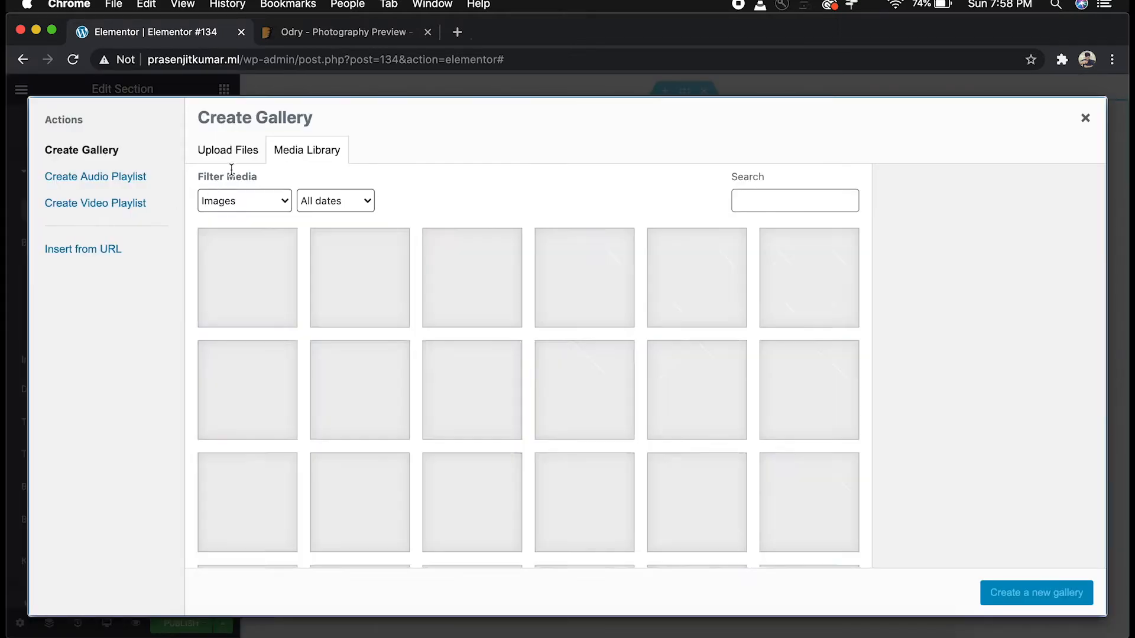
scroll(580, 381, down, 3)
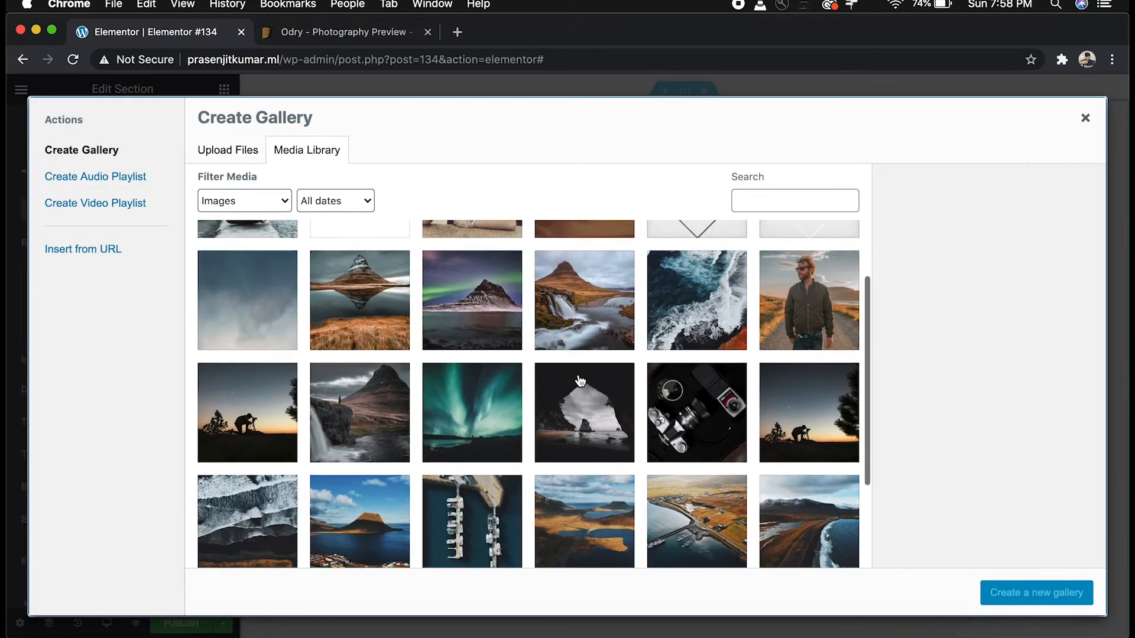
click(696, 404)
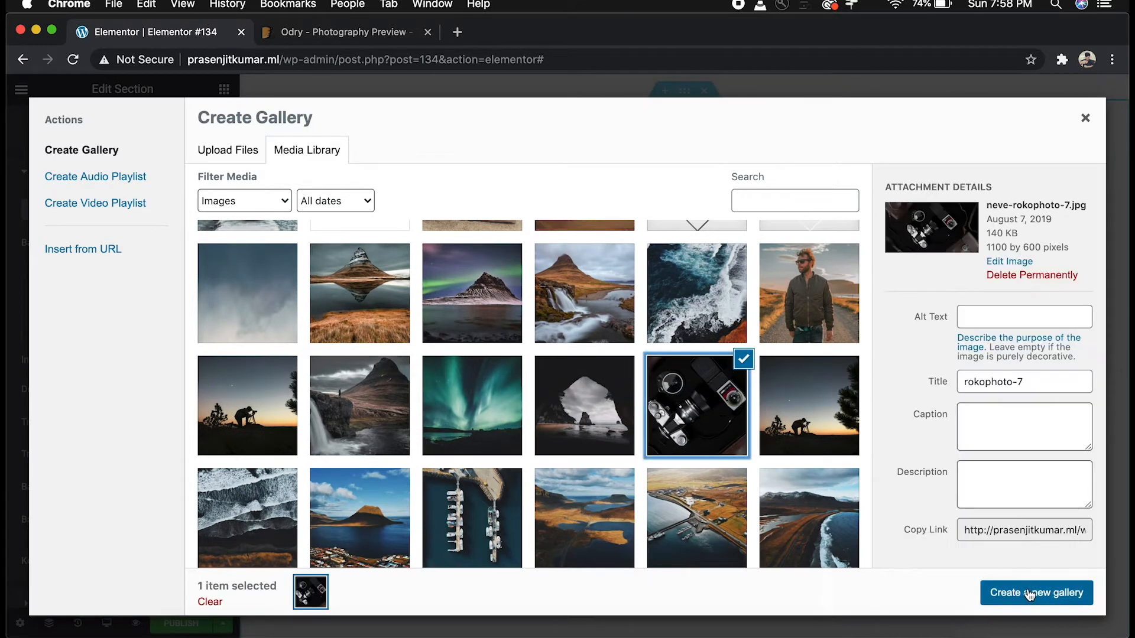
click(814, 423)
click(603, 408)
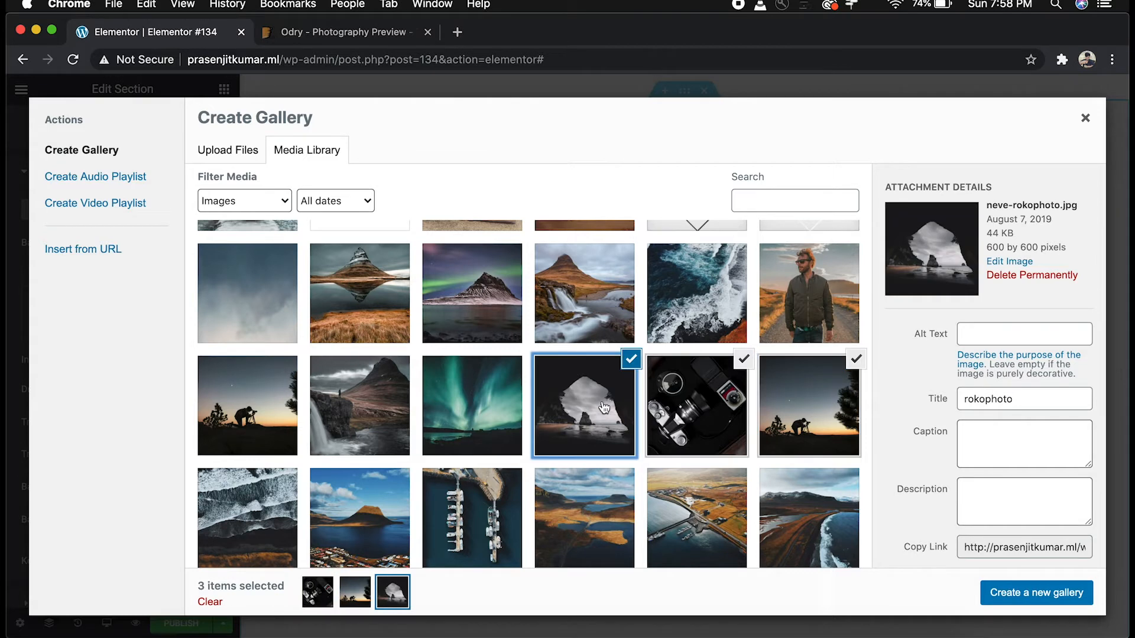
scroll(604, 408, down, 3)
scroll(603, 408, up, 5)
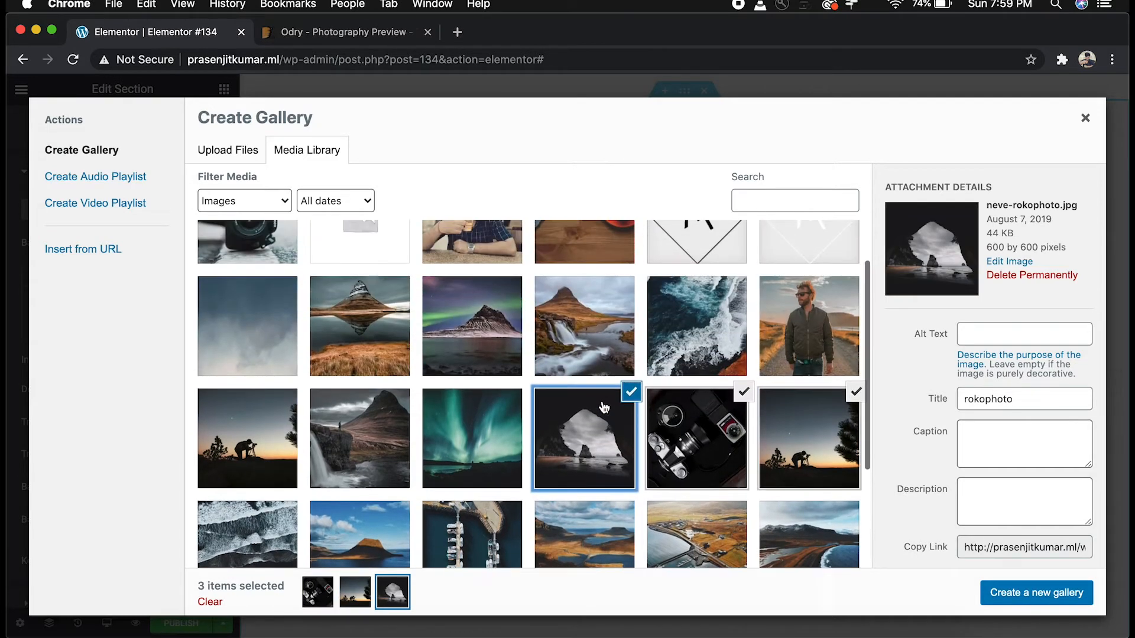
scroll(603, 408, down, 2)
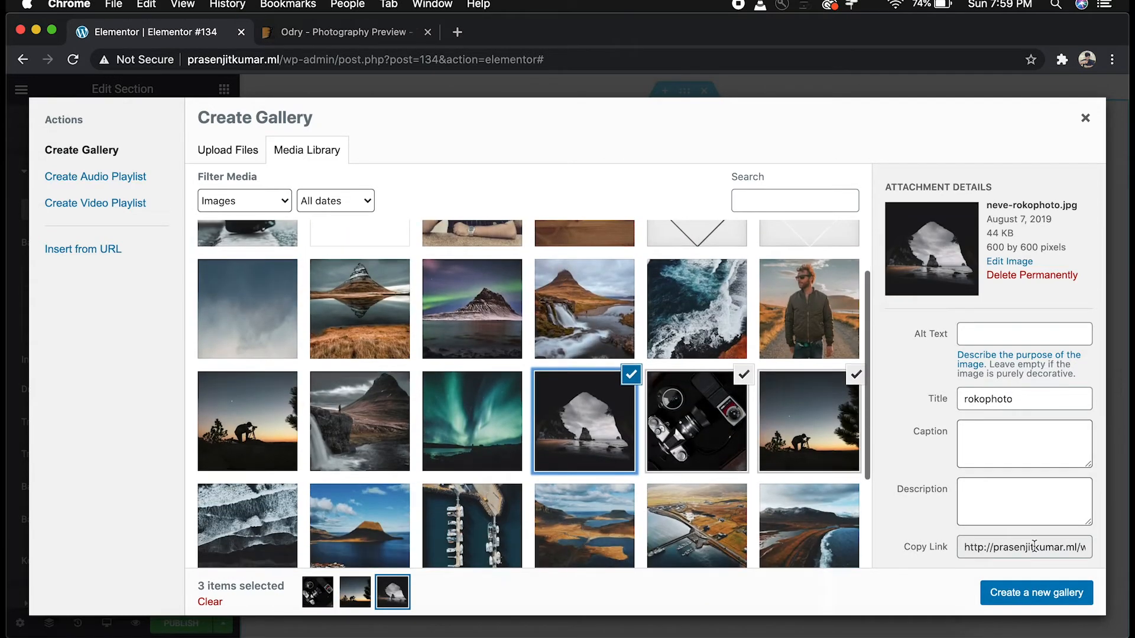
click(999, 592)
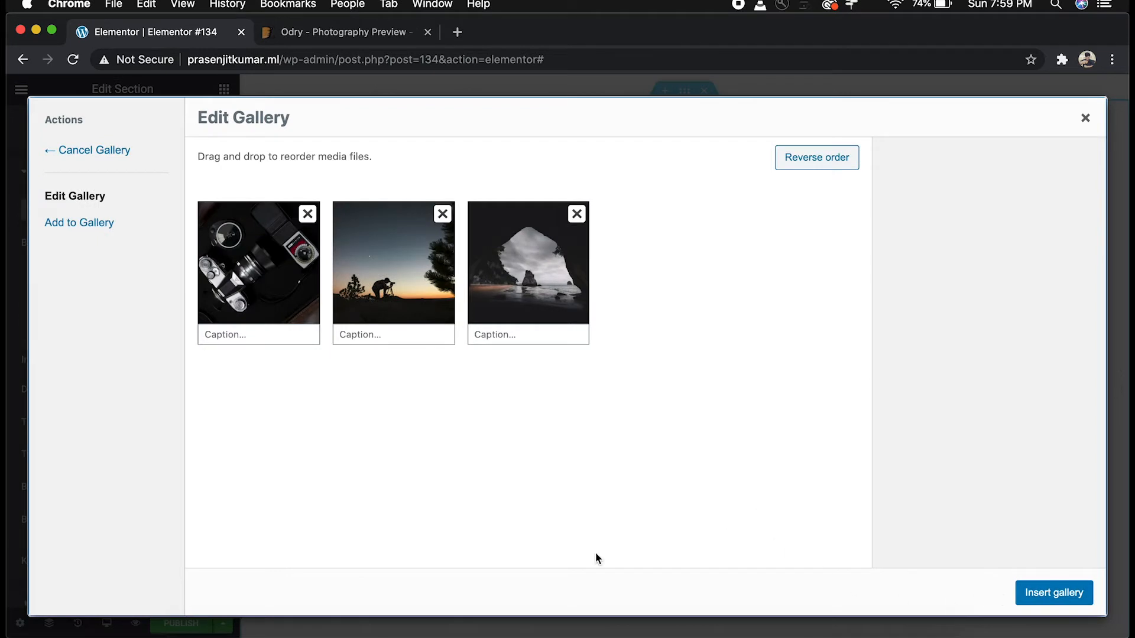
click(1079, 588)
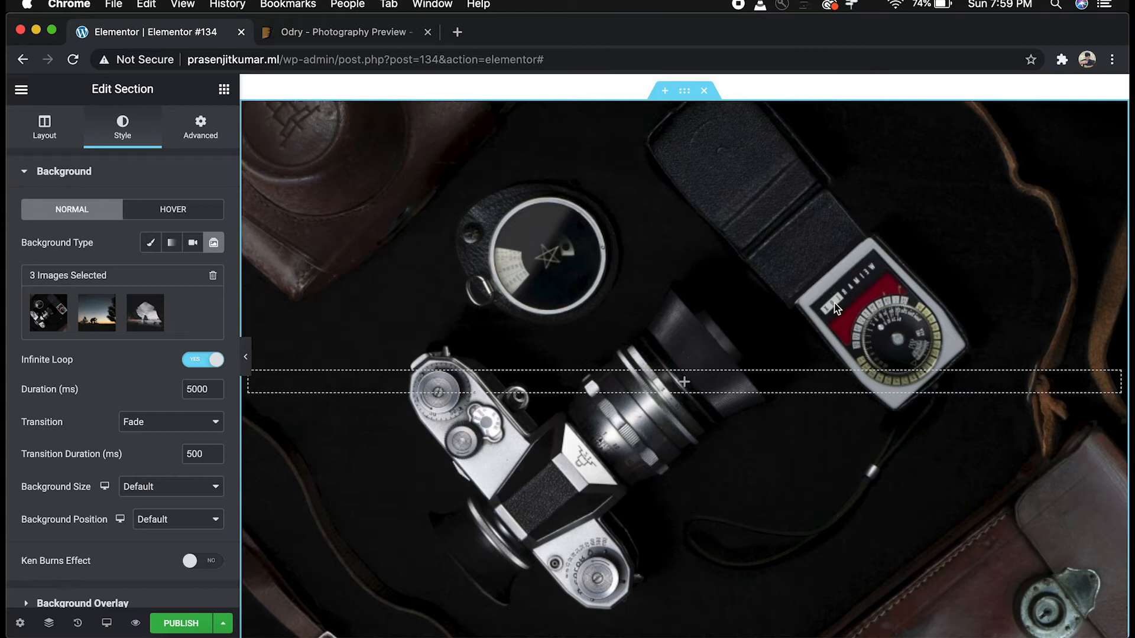
Add a Heading widget to the slideshow section and change its text to "Travel & Nature Photographer"
scroll(836, 309, down, 5)
scroll(836, 308, up, 5)
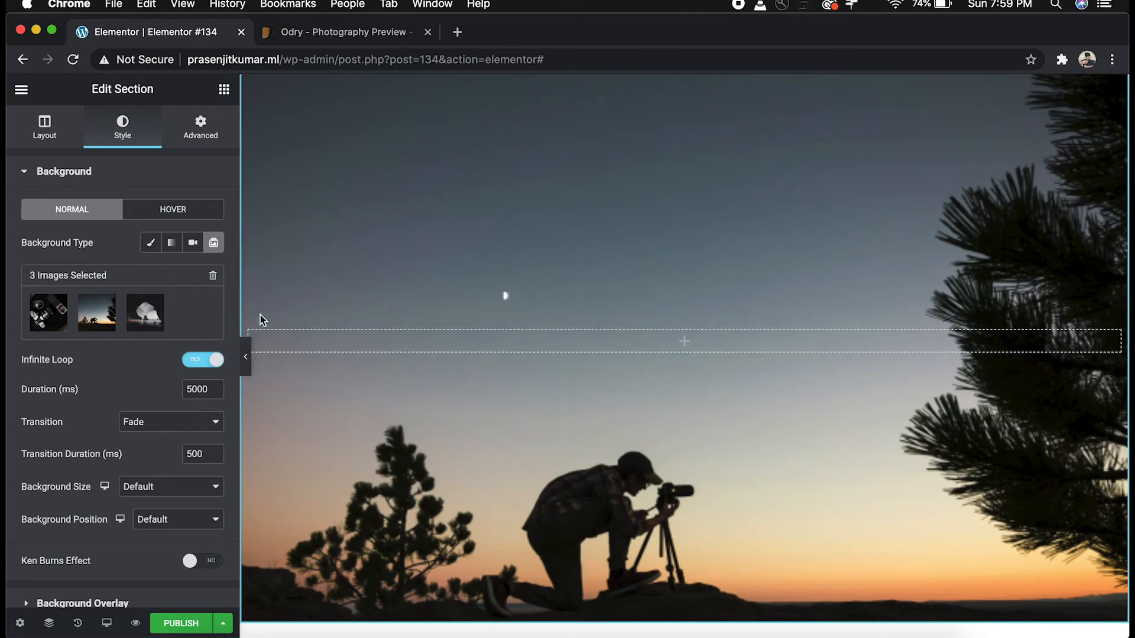
click(672, 339)
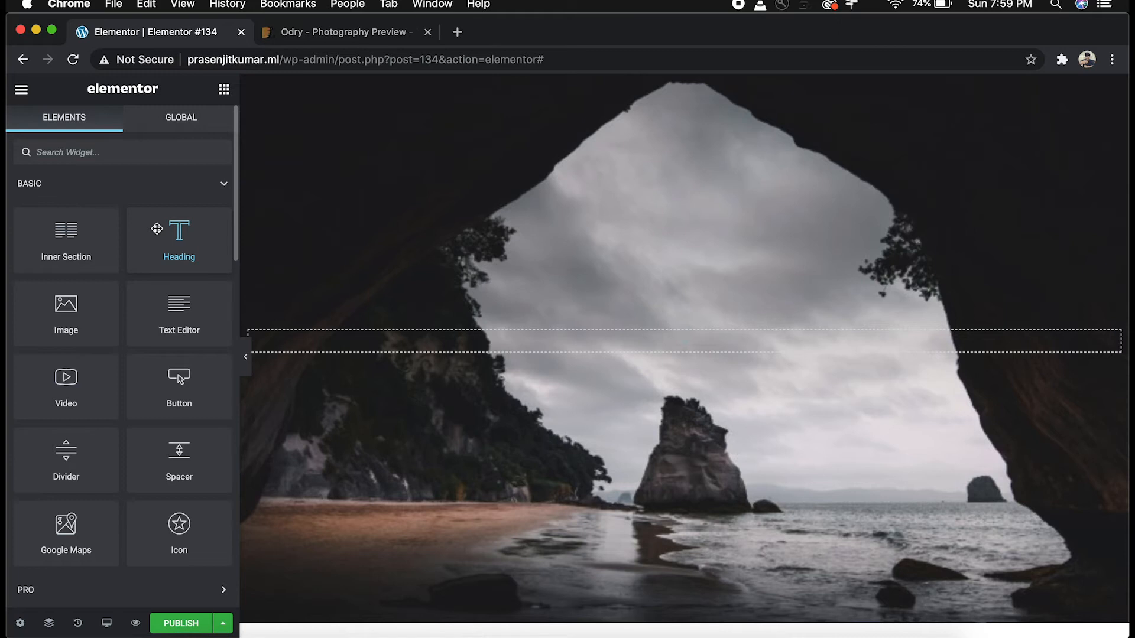
drag(156, 229, 565, 349)
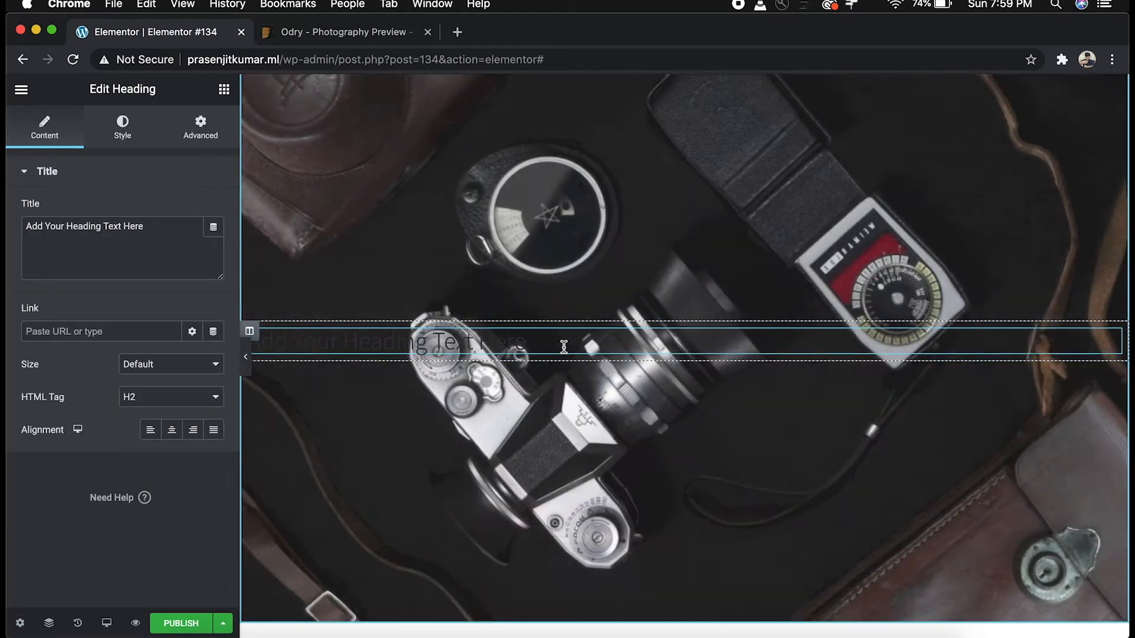
click(538, 346)
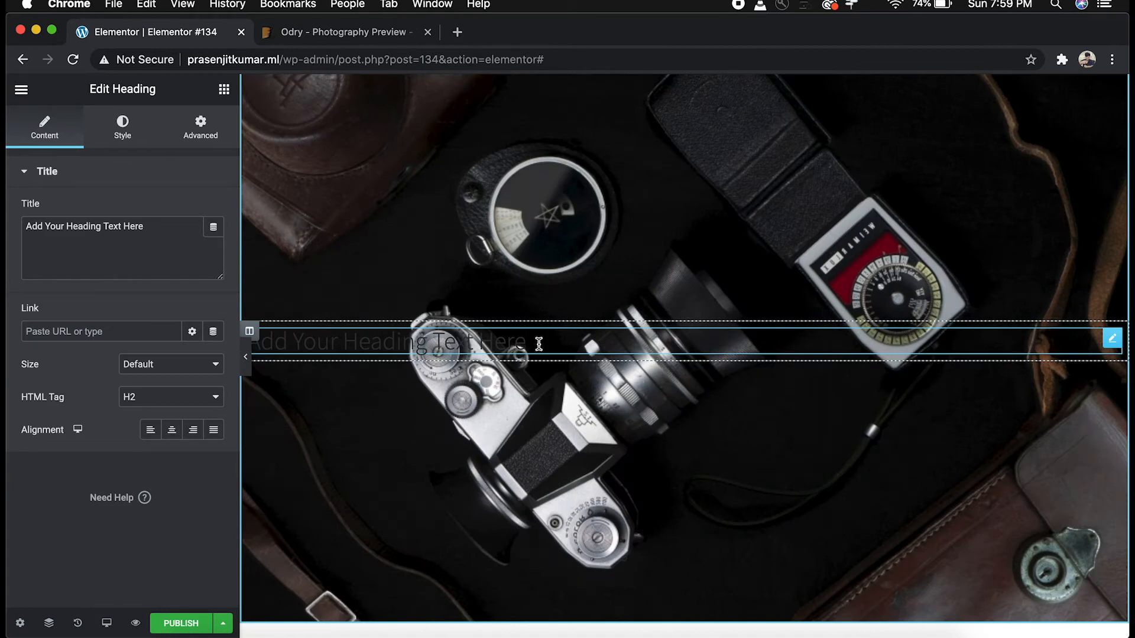
key(super+a)
text(Travel & Nature Photographer)
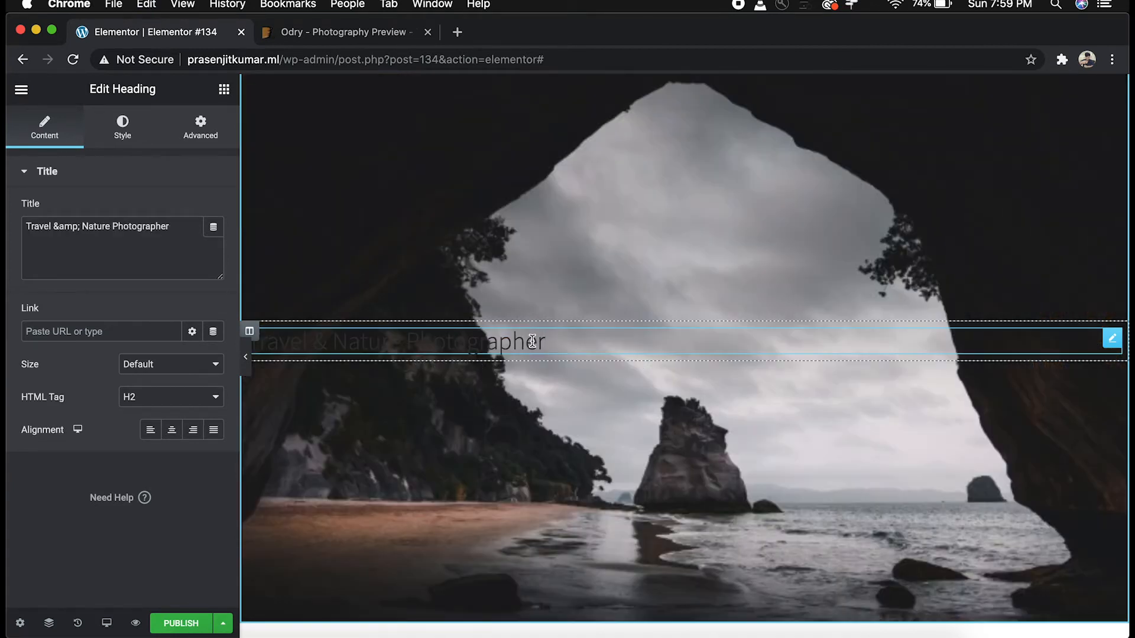
key(super+a)
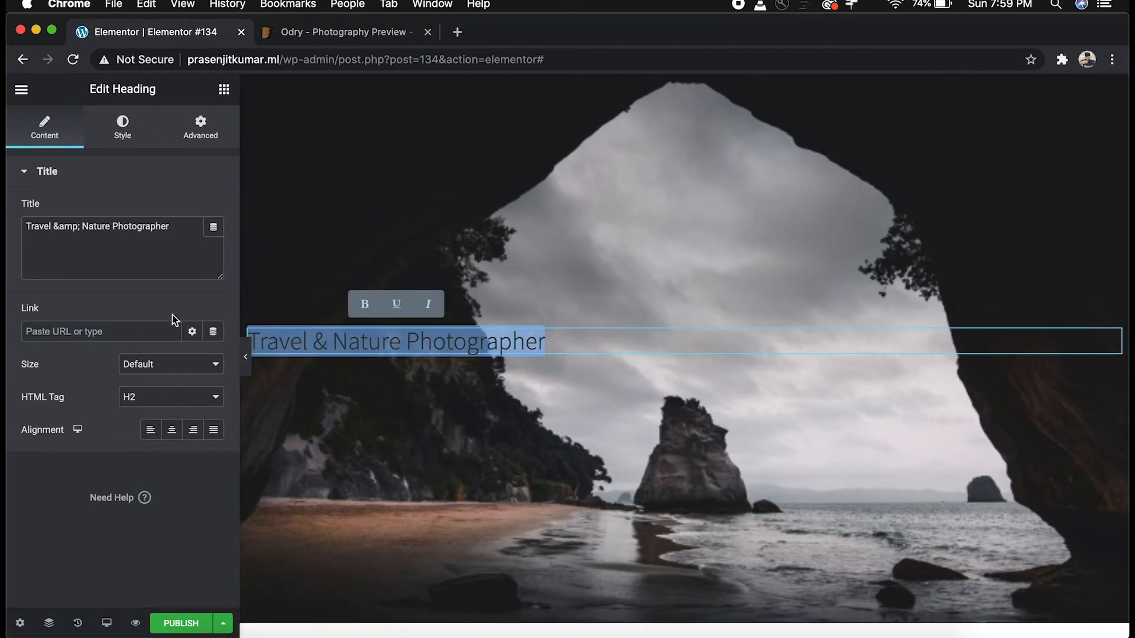
Set the heading's HTML tag to H1 and center its alignment, keeping the size at Default
click(211, 405)
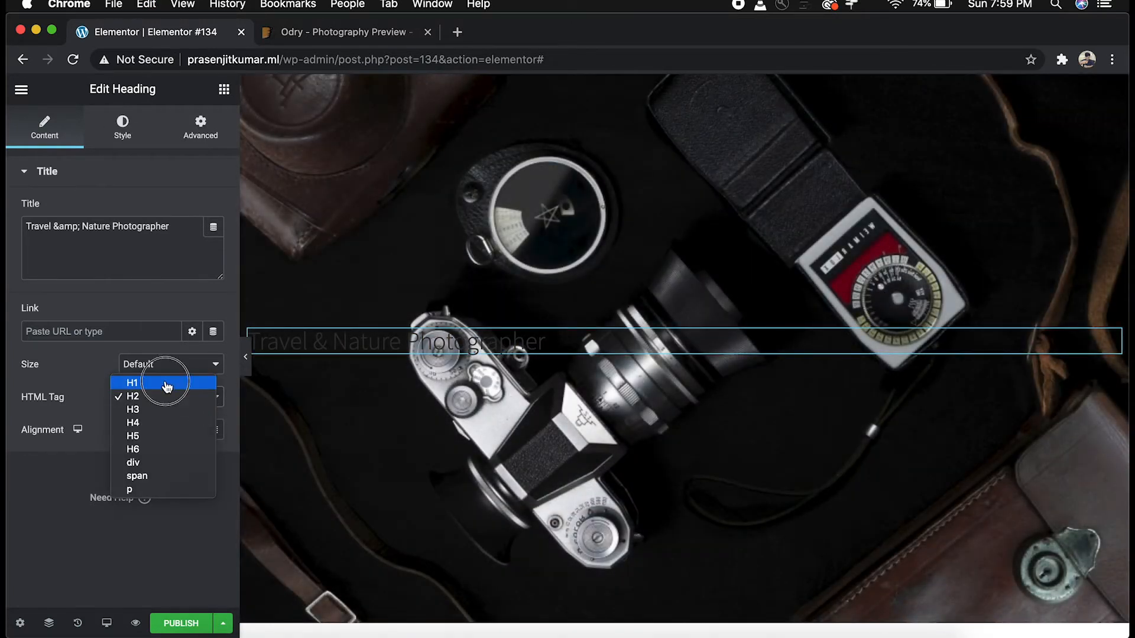
click(168, 386)
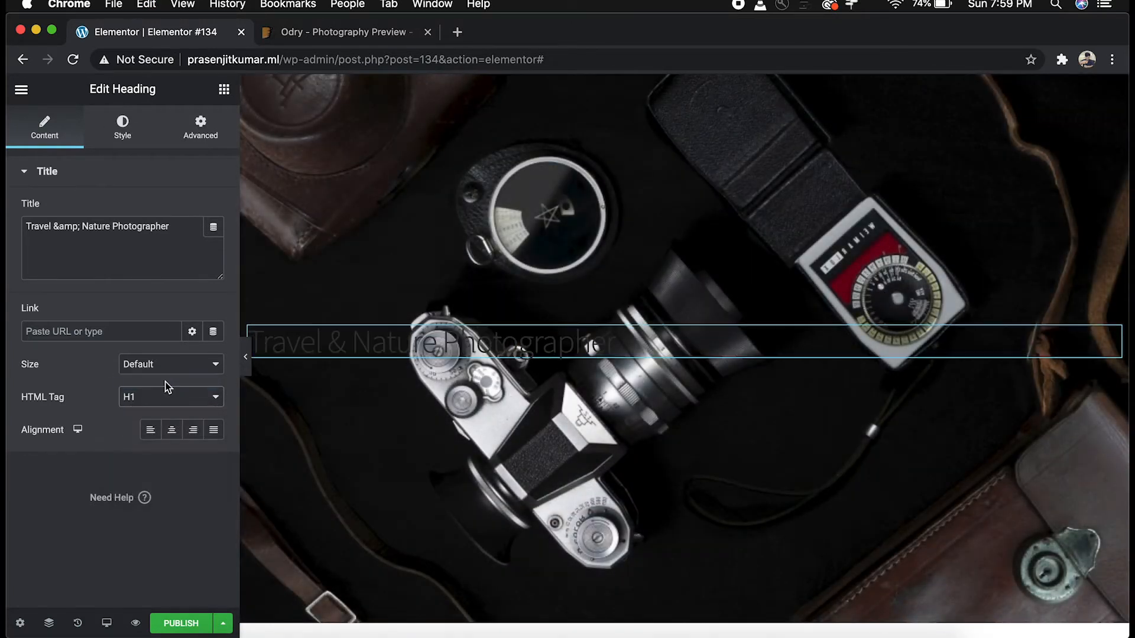
click(172, 431)
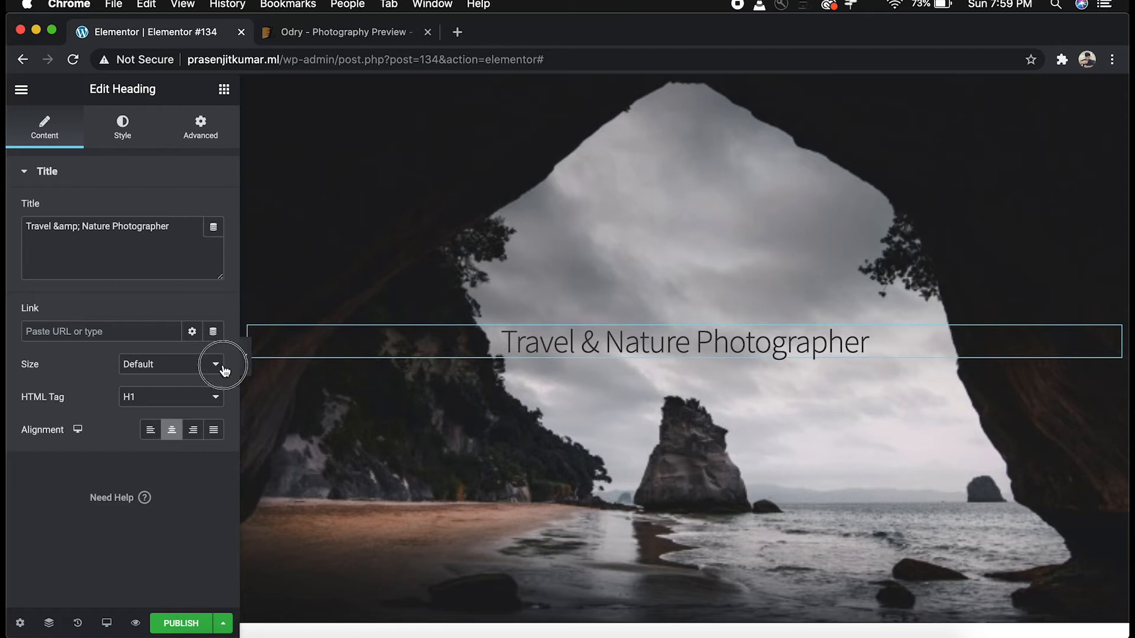
click(218, 364)
click(207, 365)
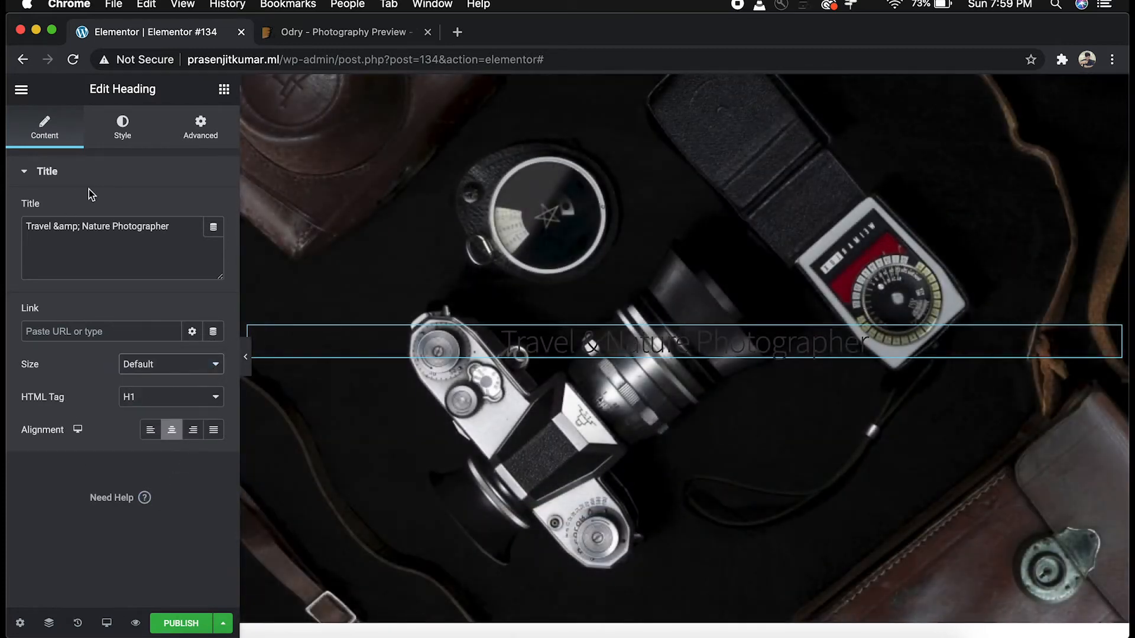
Set the heading's text color to white in its style settings
click(129, 141)
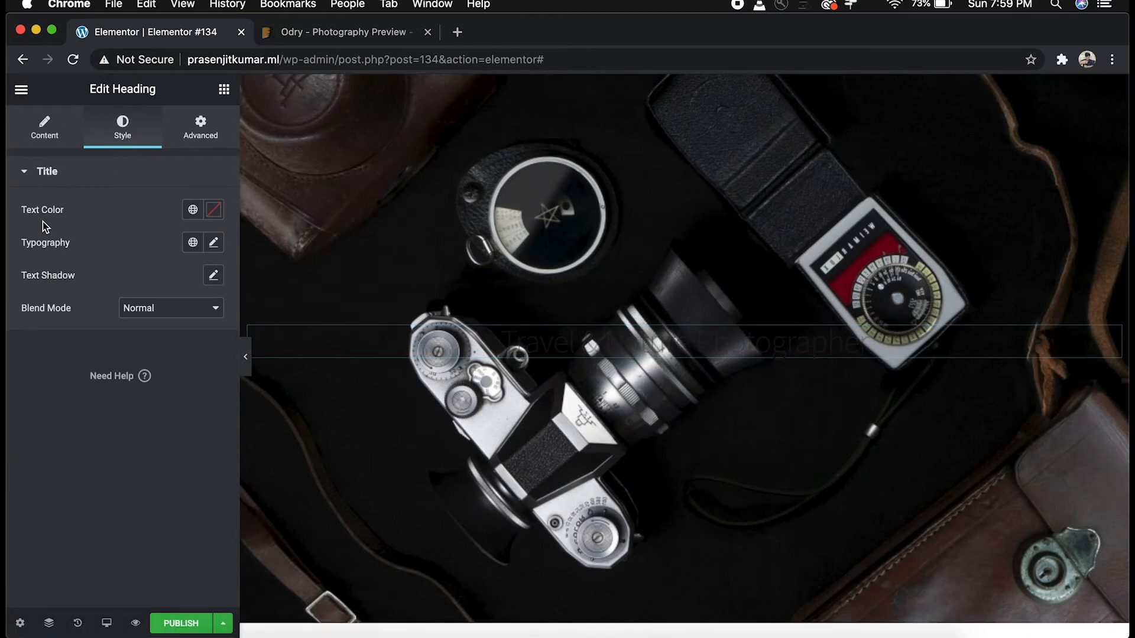
click(214, 210)
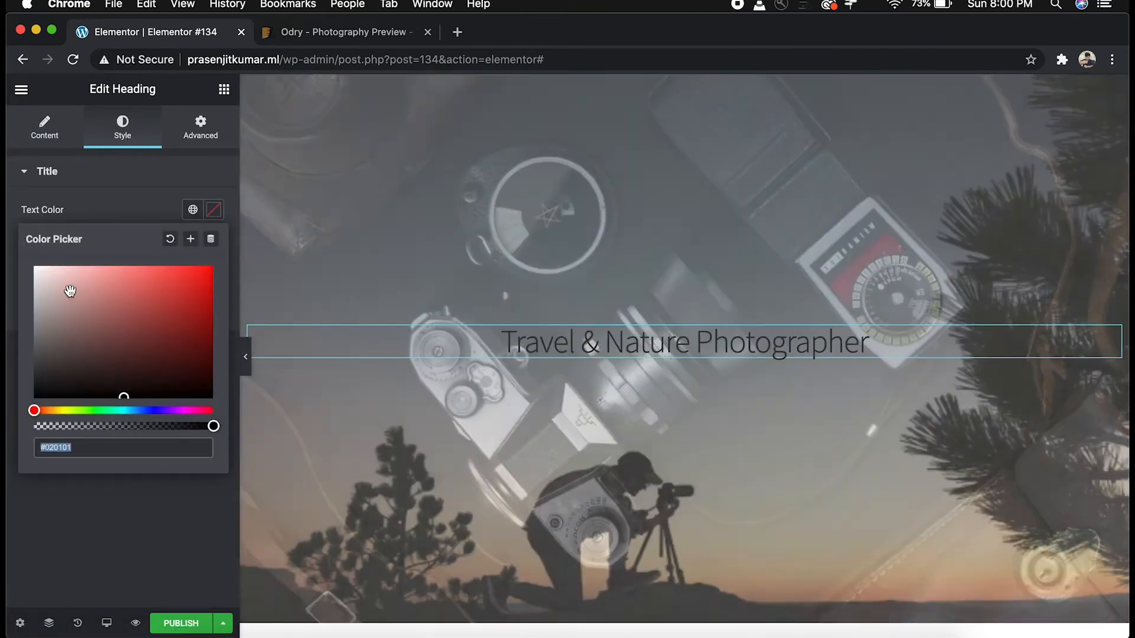
drag(70, 290, 28, 271)
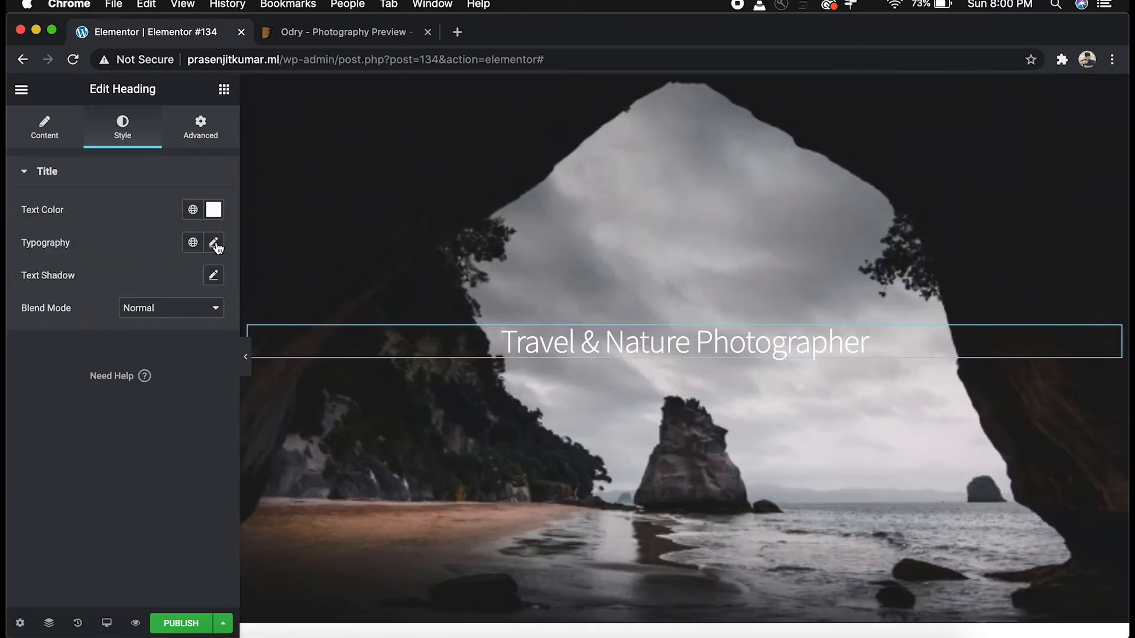
Set the heading's typography to the Alata font family with a size of 62 px
click(214, 243)
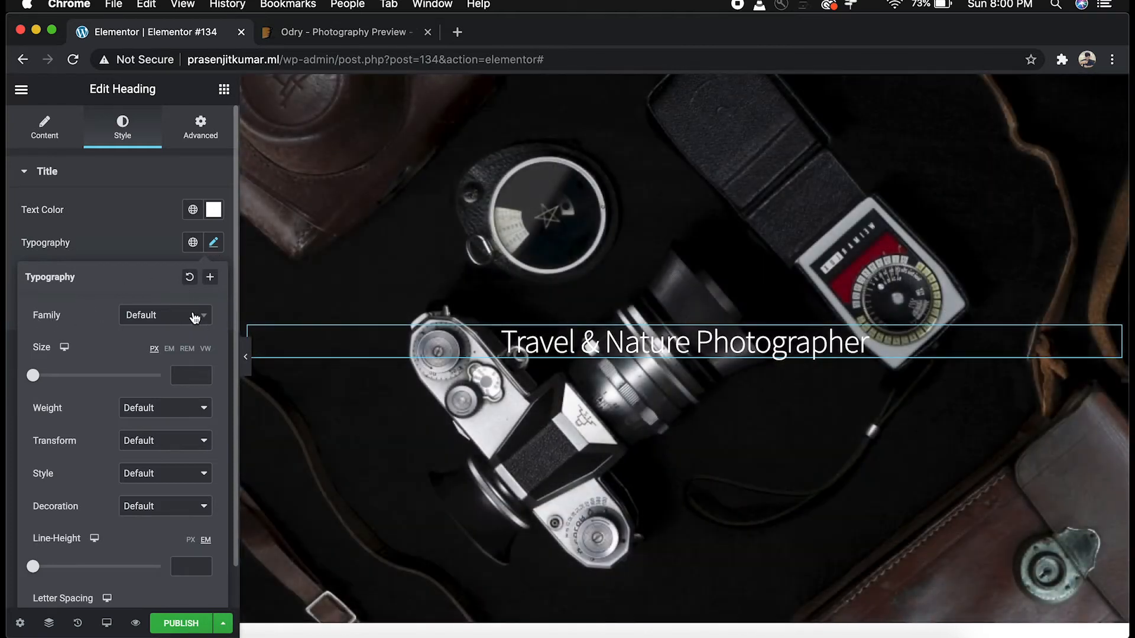
click(195, 318)
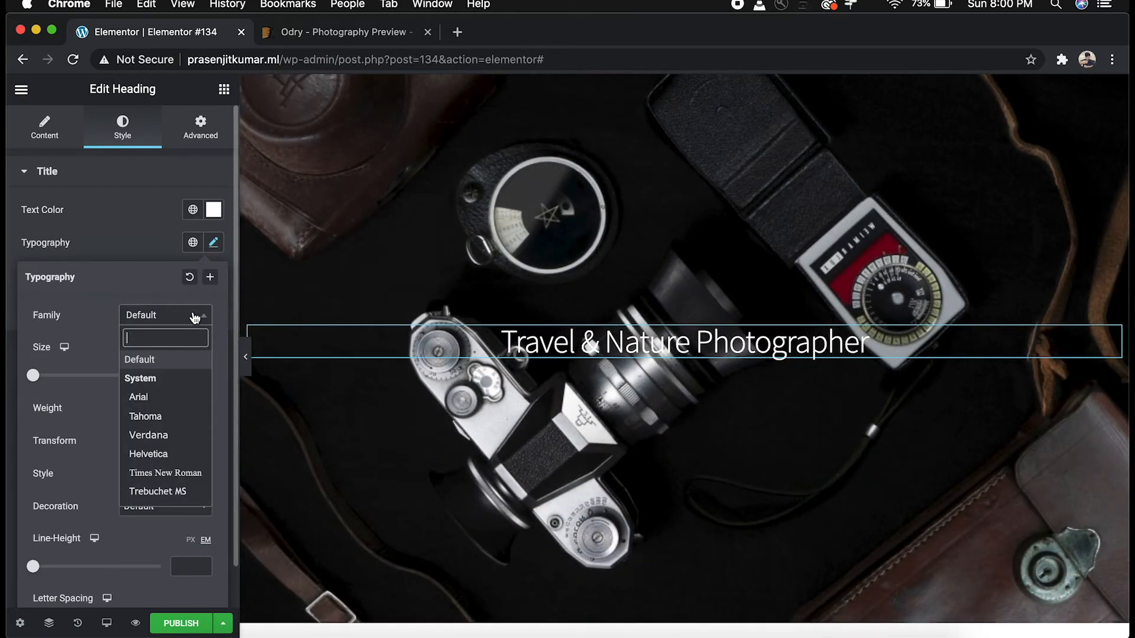
scroll(176, 428, down, 2)
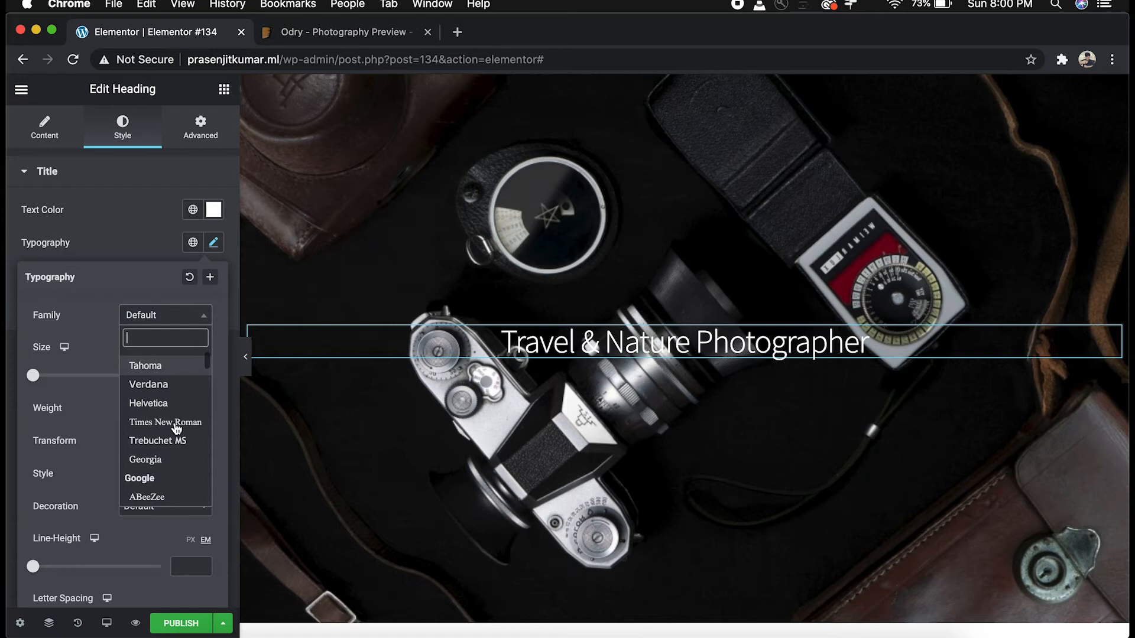
scroll(177, 428, down, 3)
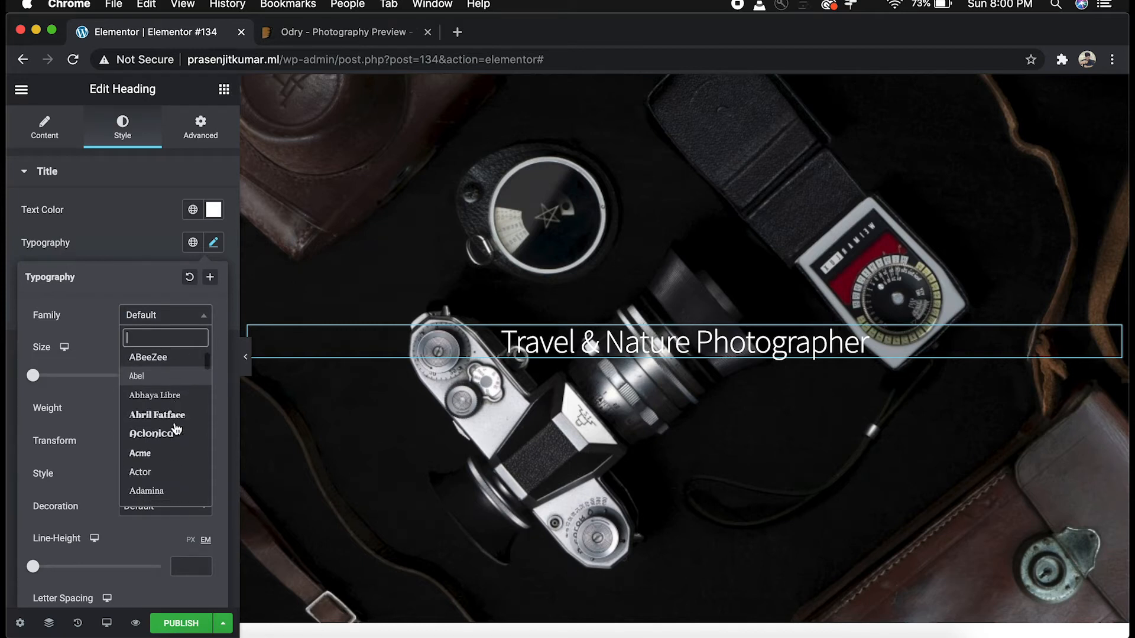
scroll(175, 430, down, 3)
click(172, 436)
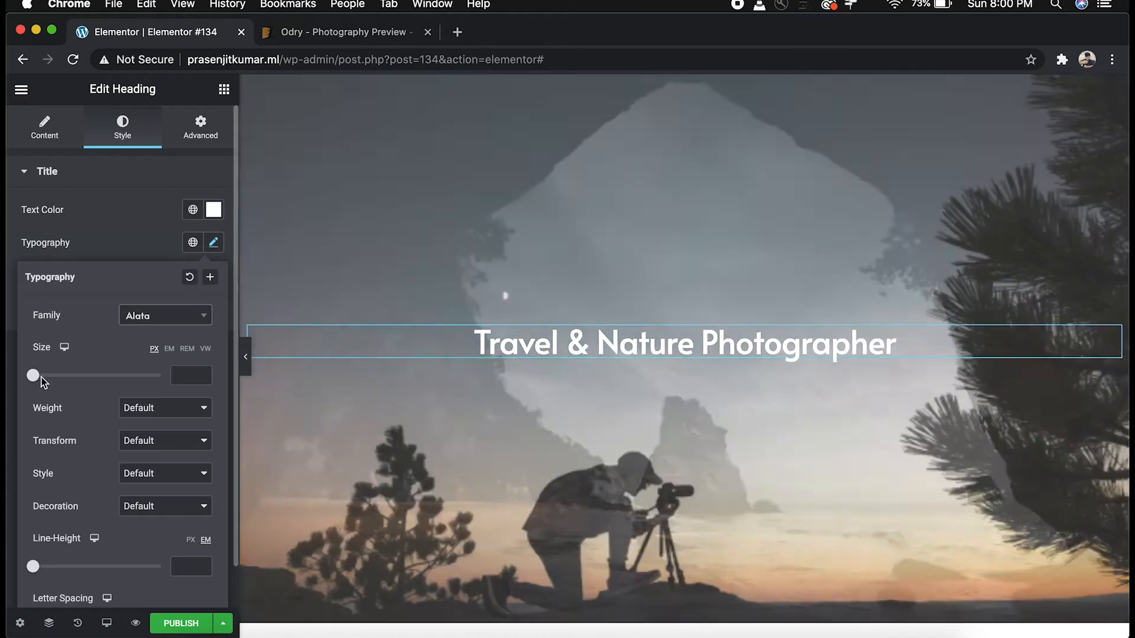
drag(33, 376, 73, 387)
Try the Uppercase, Lowercase and Capitalize text transforms on the heading, and return the transform to Default
click(185, 441)
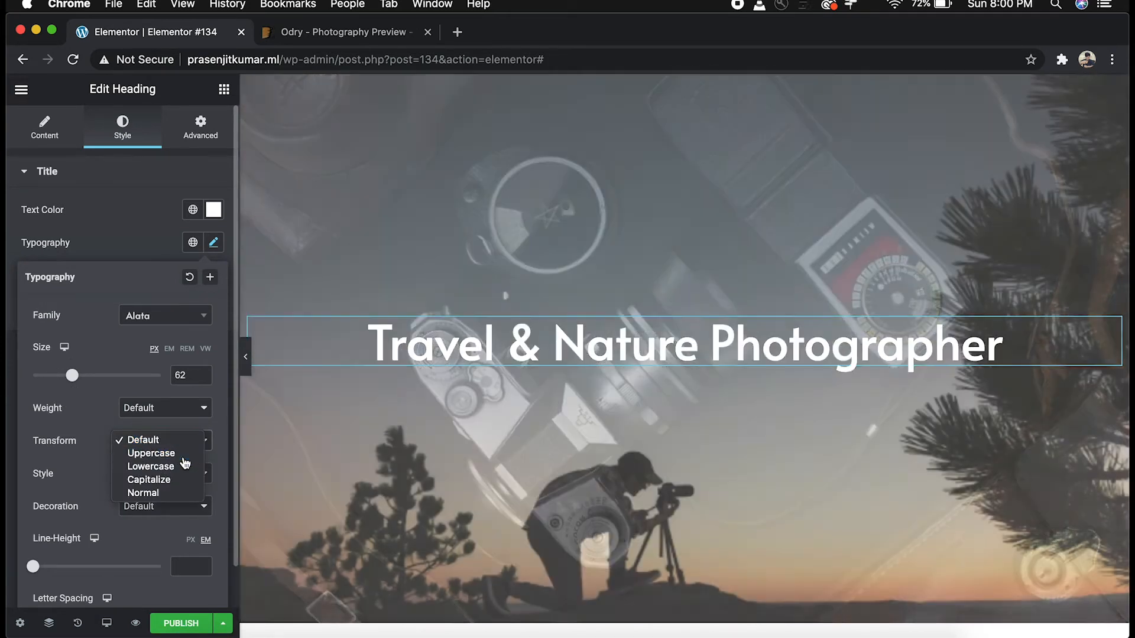
click(183, 454)
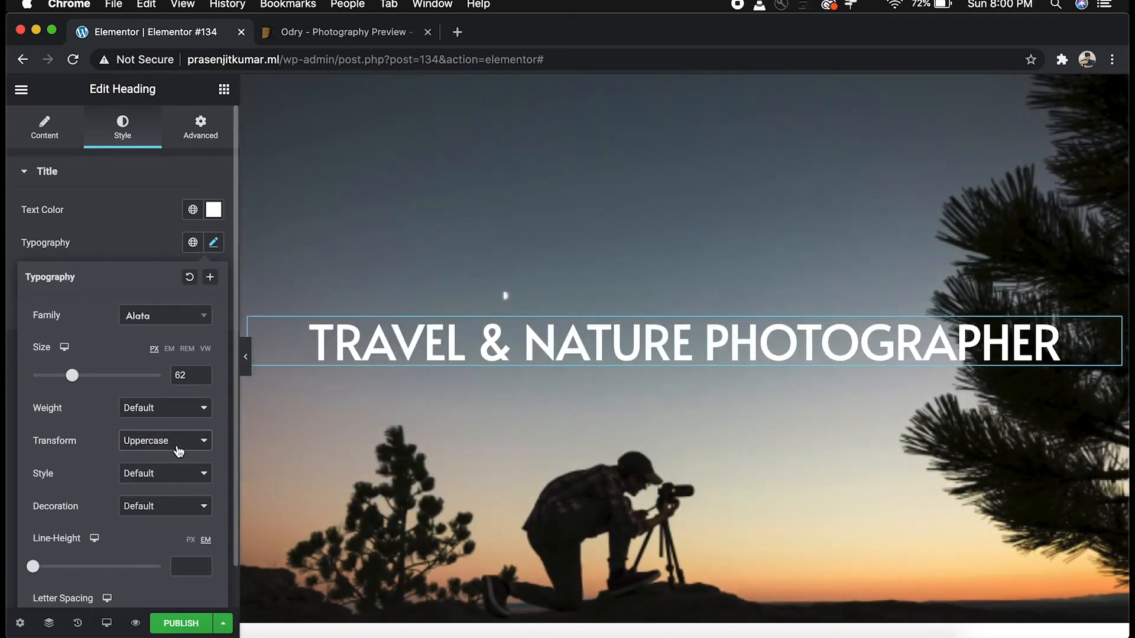
click(170, 440)
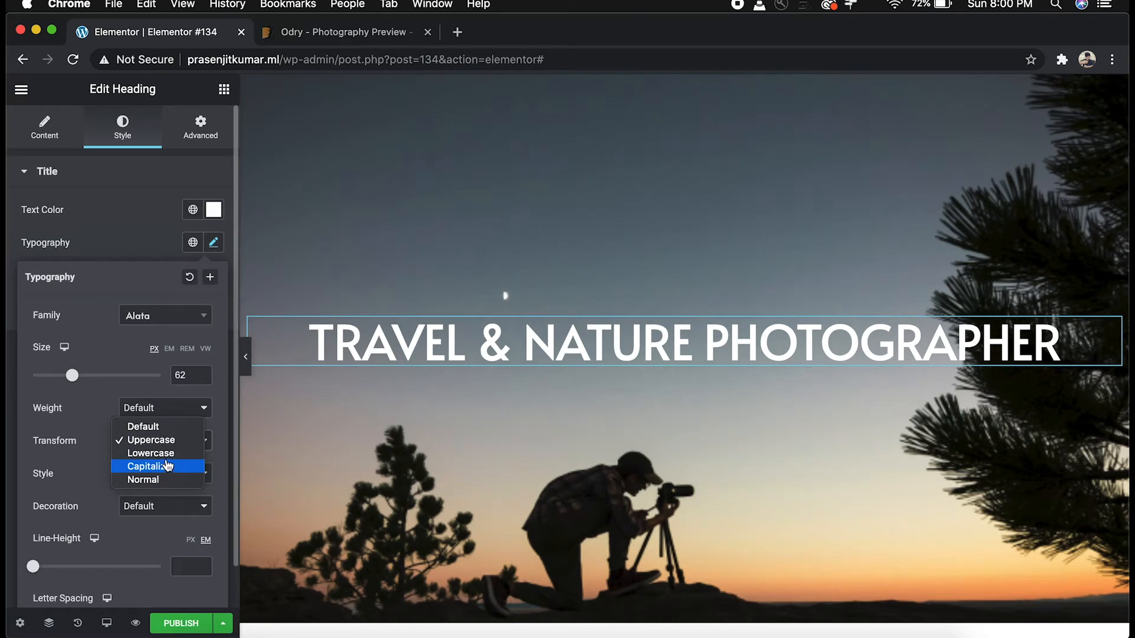
click(160, 453)
click(169, 441)
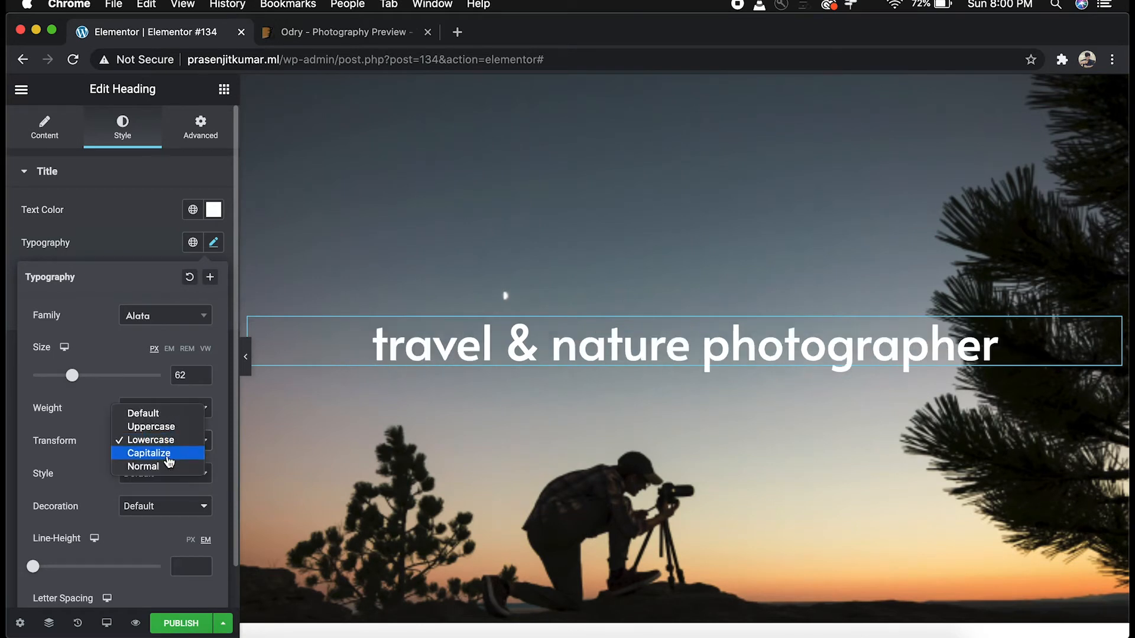
click(170, 454)
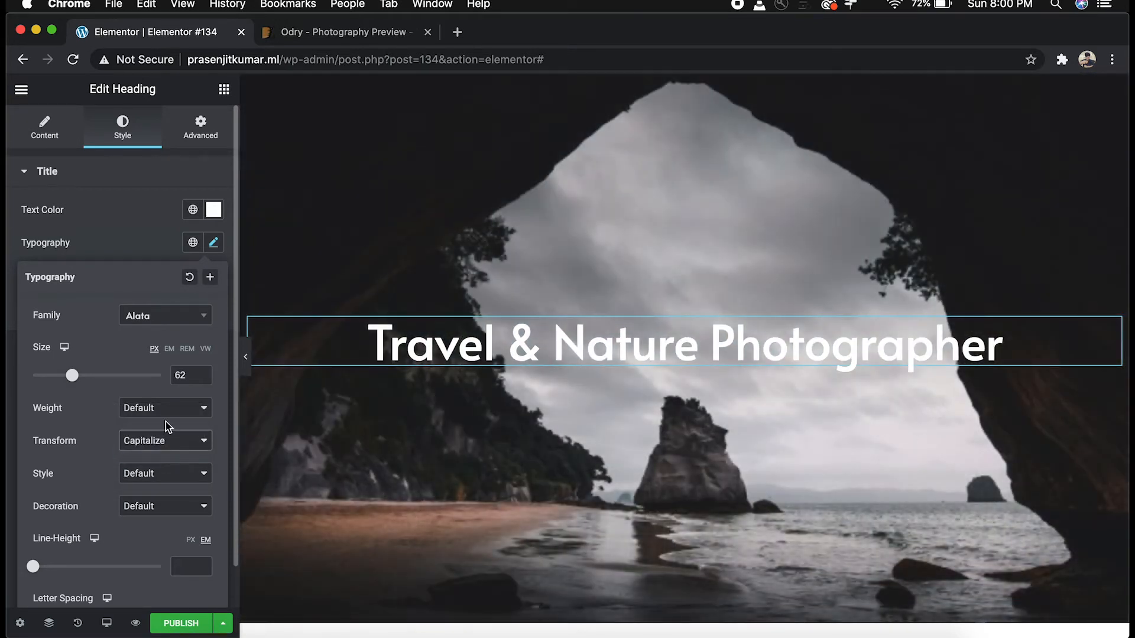
click(167, 440)
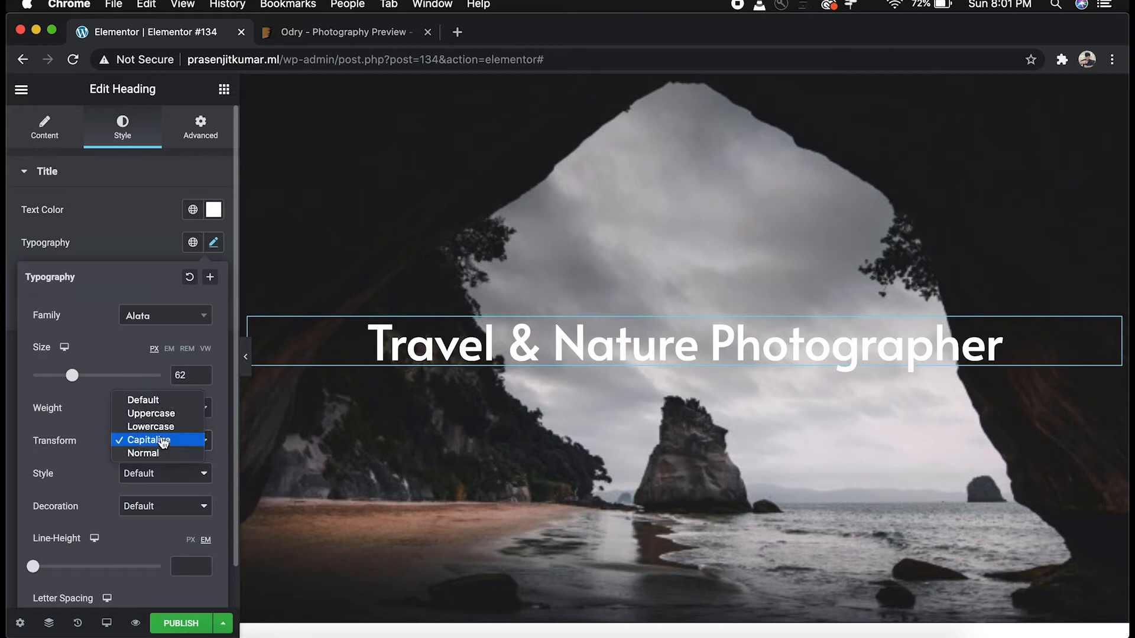
click(164, 401)
Try the Oblique font style on the heading, and set the style to Normal
click(154, 474)
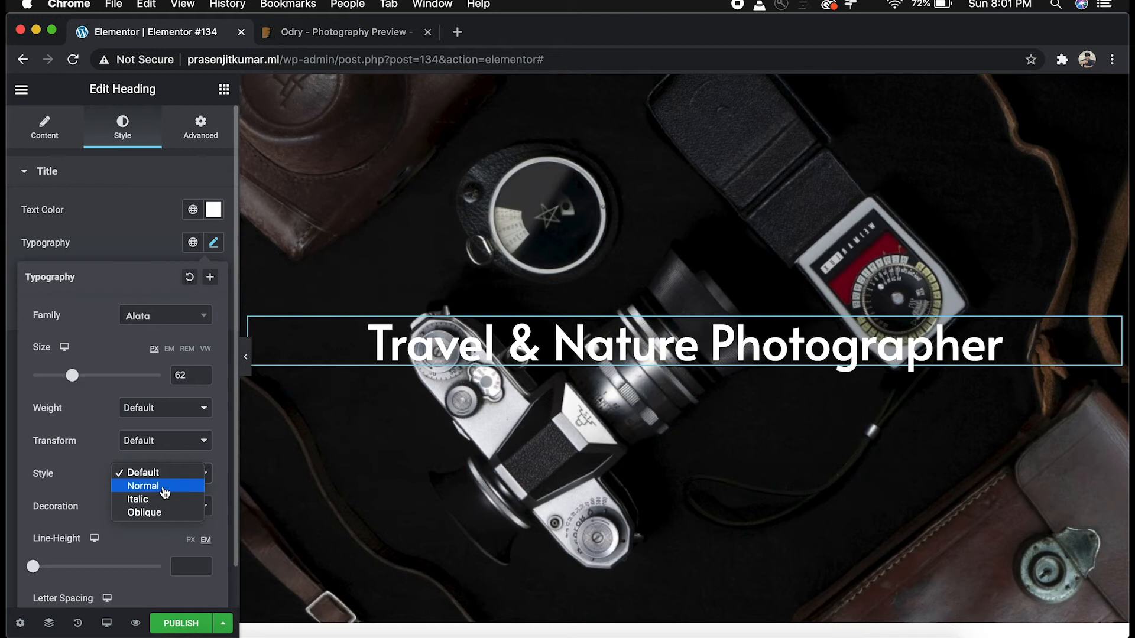
click(163, 511)
click(159, 476)
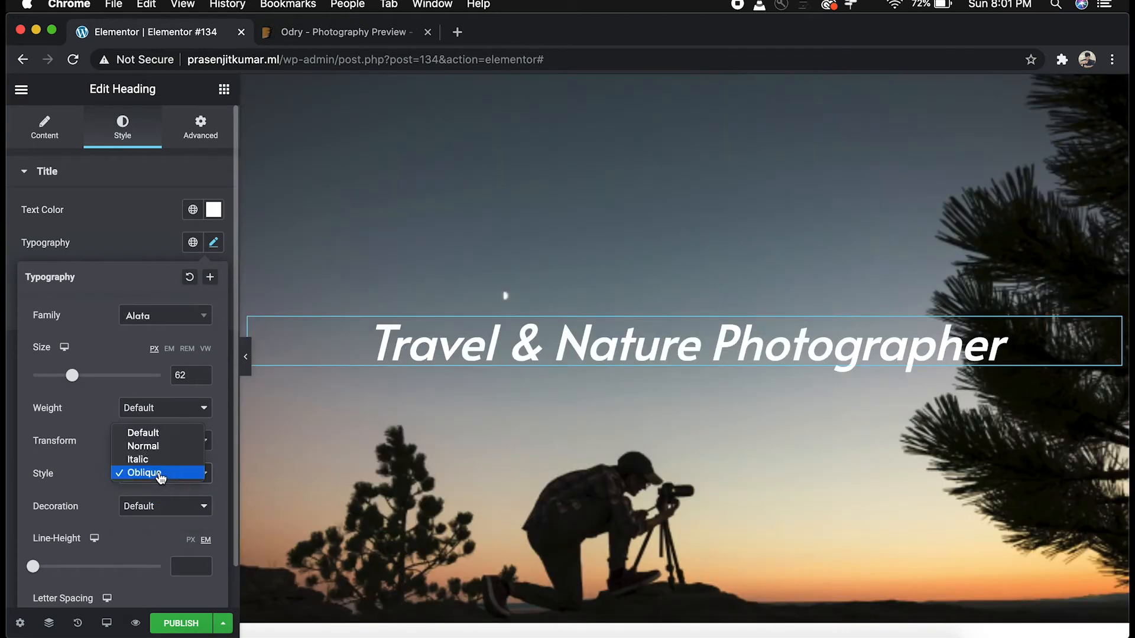
click(164, 448)
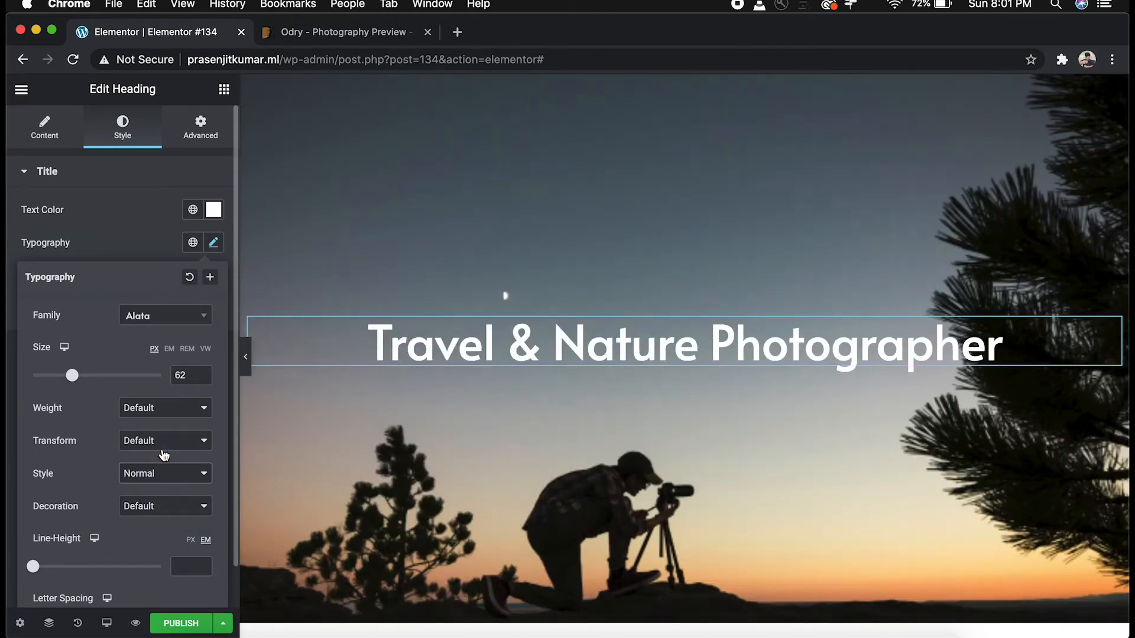
Try the Underline decoration on the heading, and return the decoration to Default
click(160, 507)
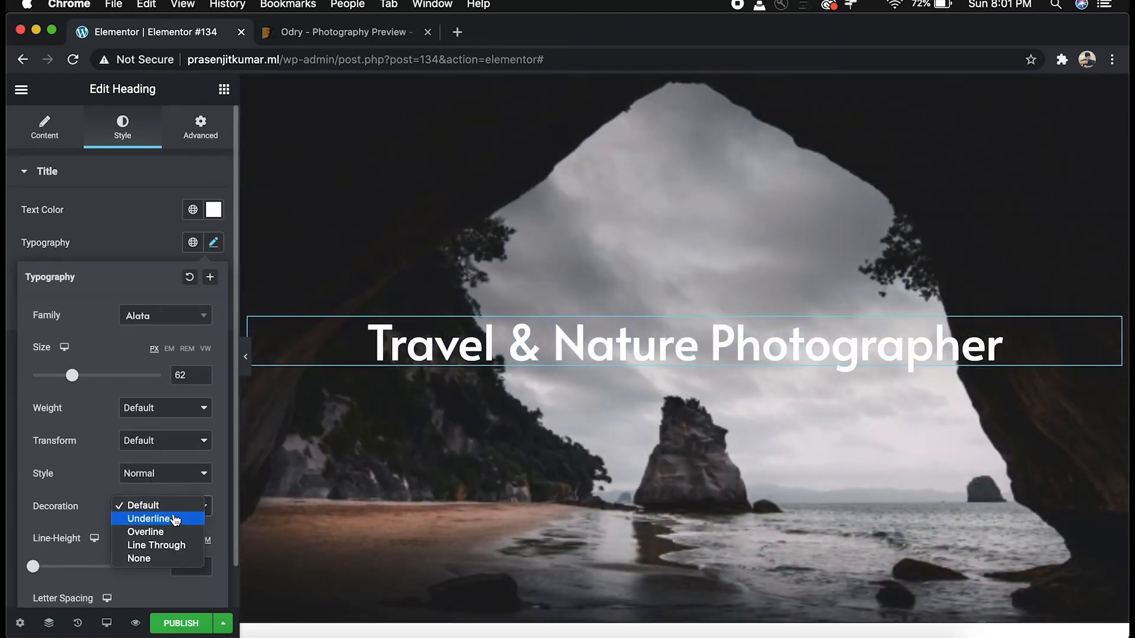
click(167, 518)
click(162, 512)
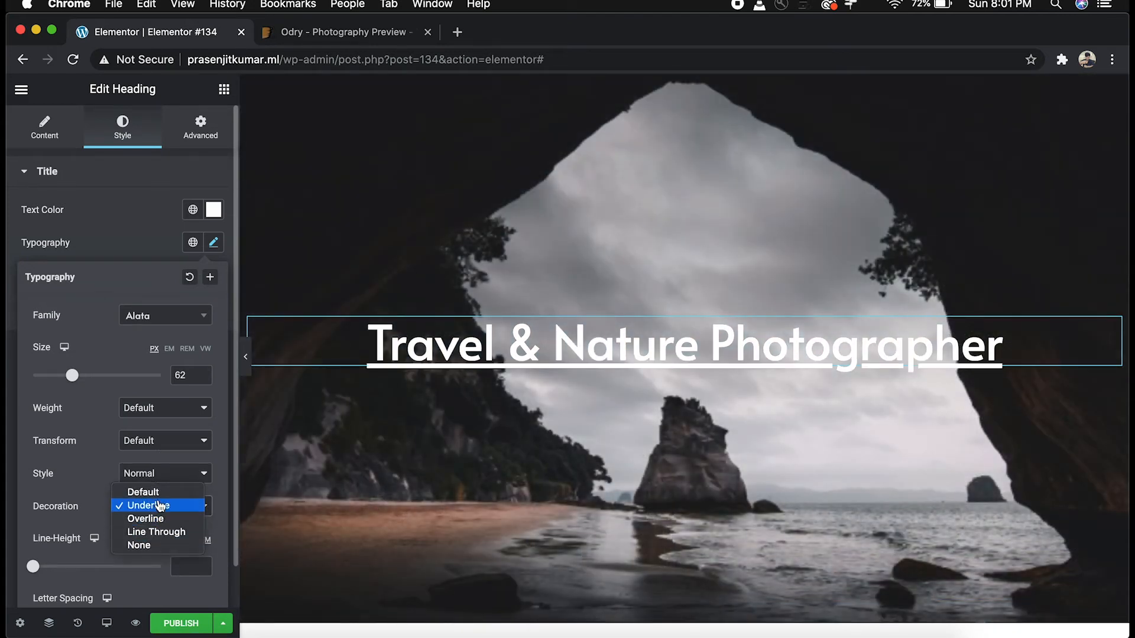
click(147, 492)
scroll(165, 521, down, 1)
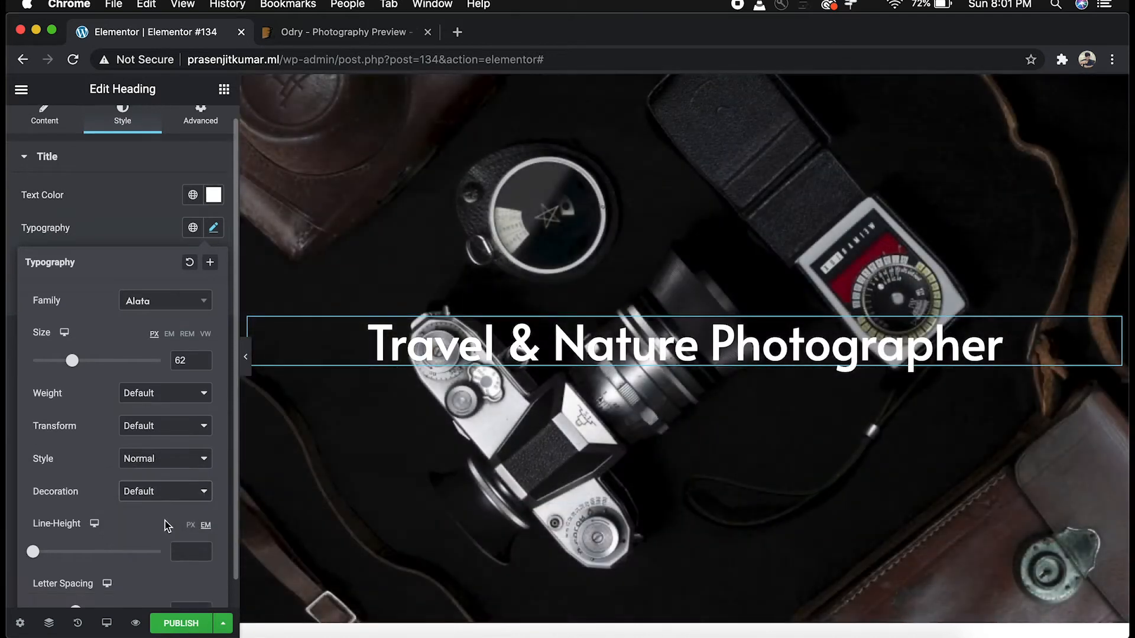
scroll(165, 525, down, 1)
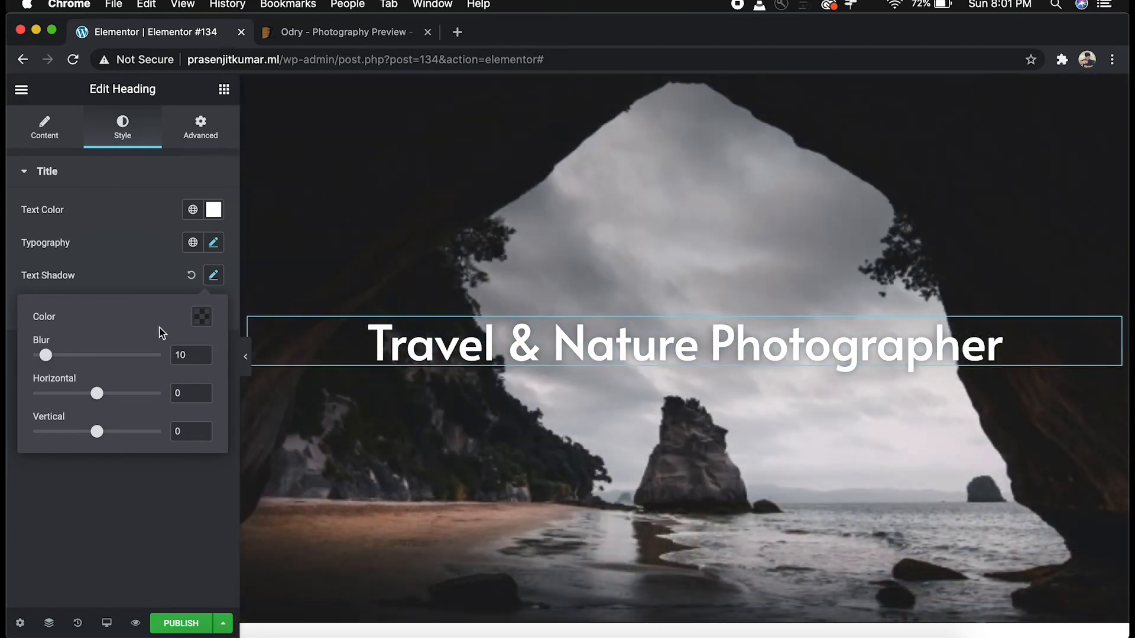
Give the heading a text shadow with the color rgba(0, 0, 0, 0.68) and a blur of 12
click(204, 318)
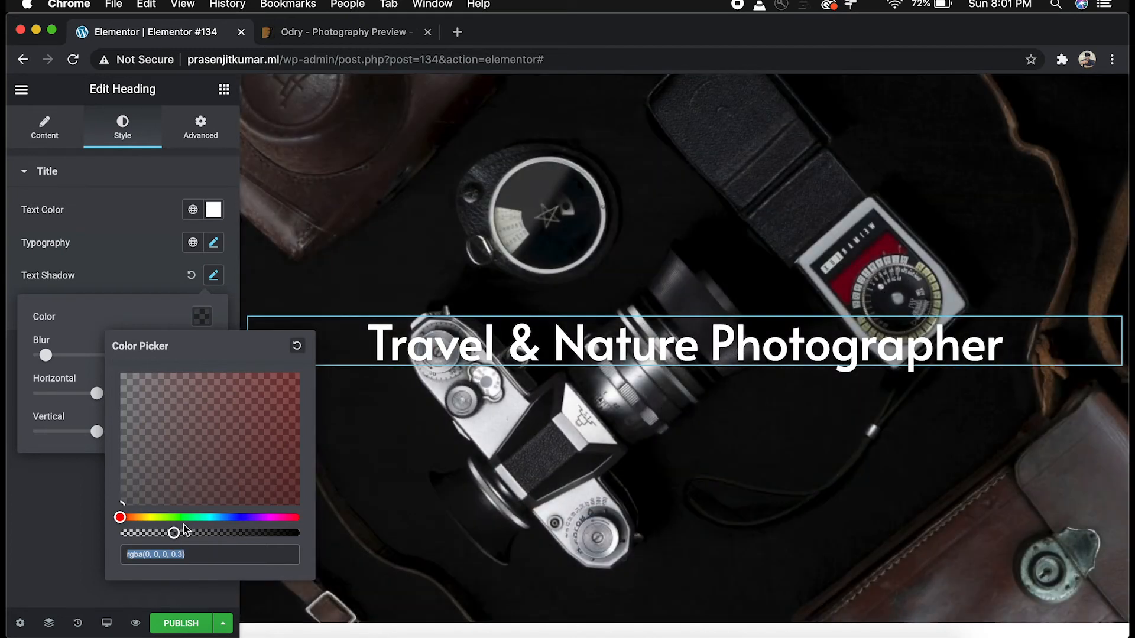
click(175, 533)
drag(175, 533, 202, 535)
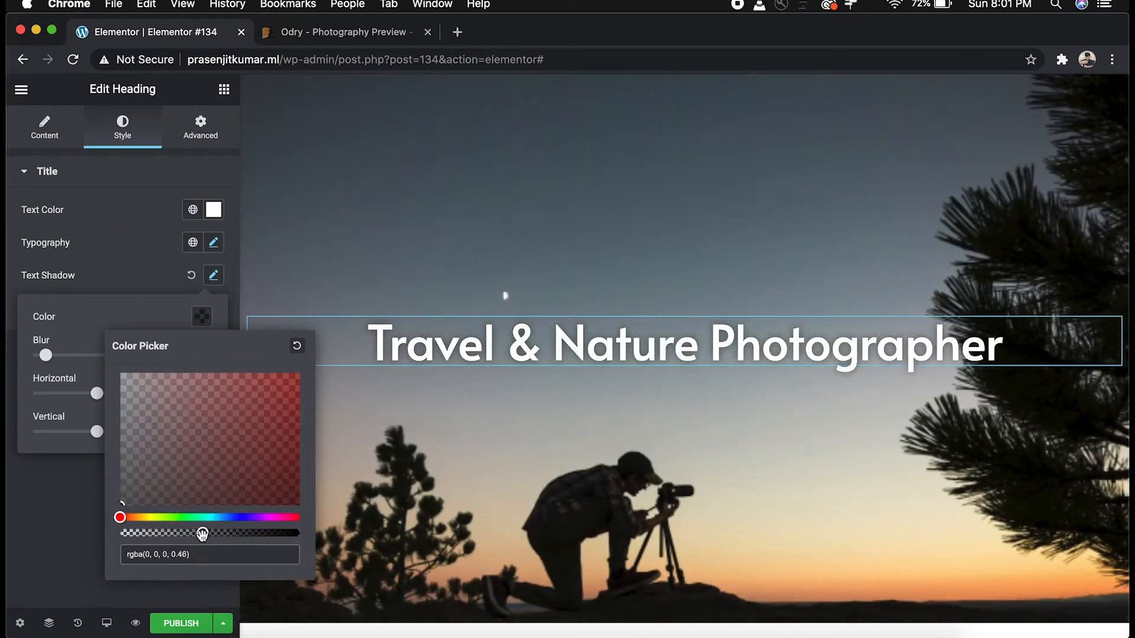
click(161, 308)
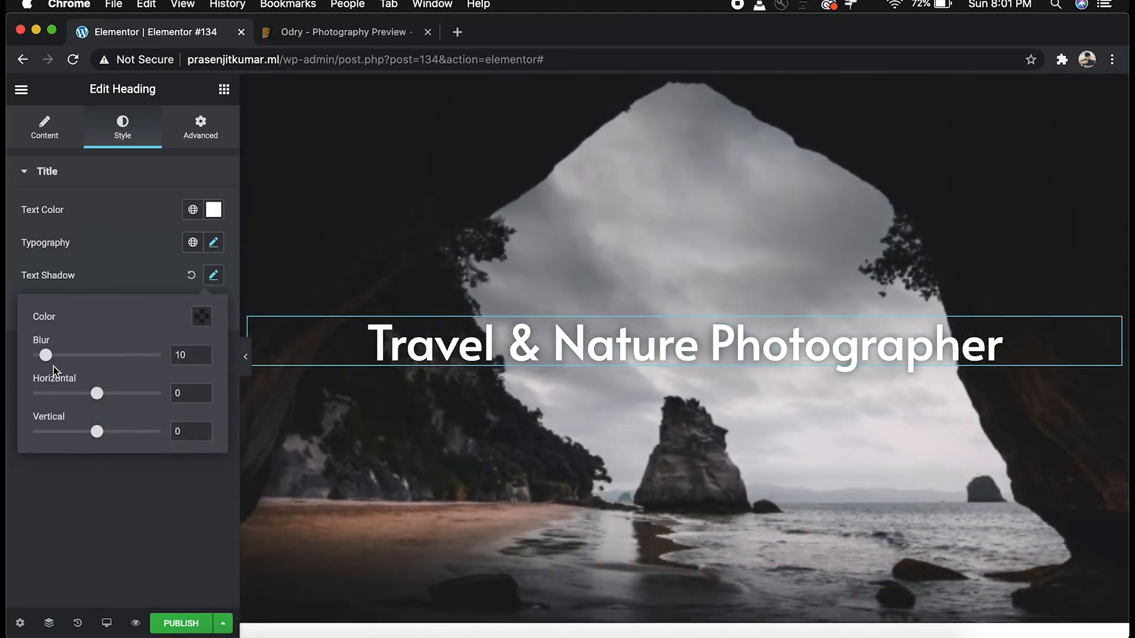
drag(259, 534, 243, 534)
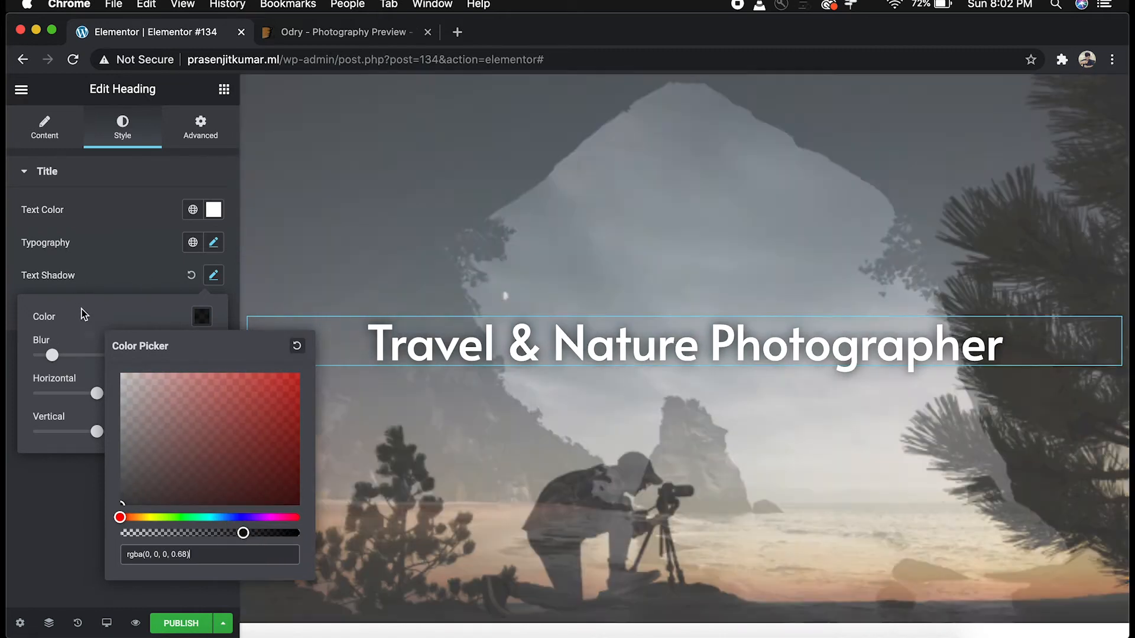
click(82, 315)
drag(52, 355, 48, 356)
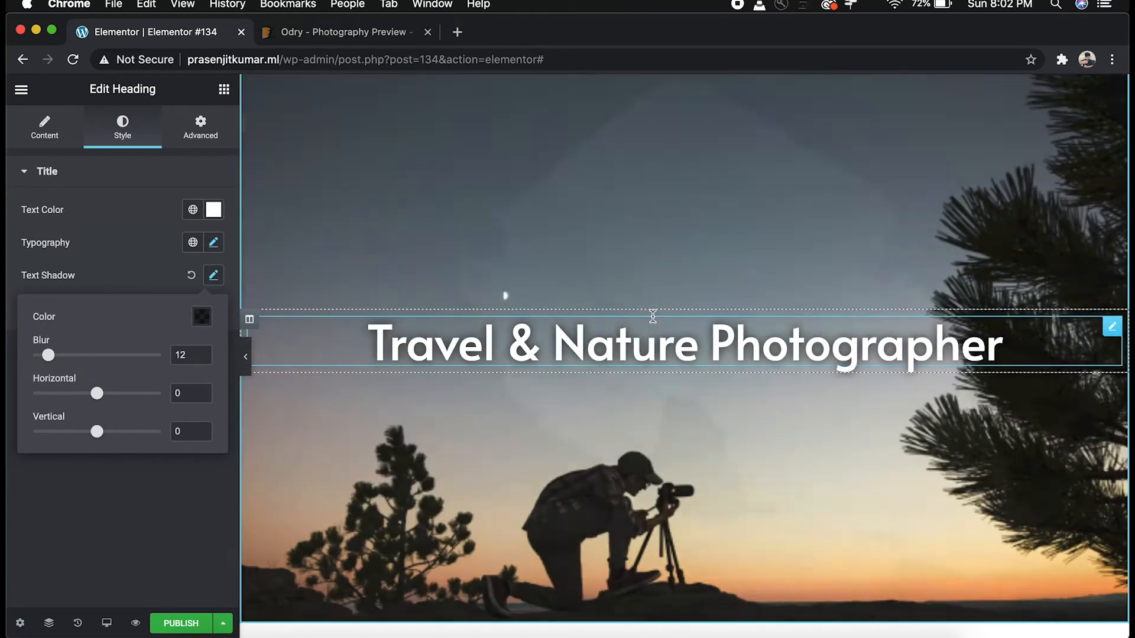
click(652, 317)
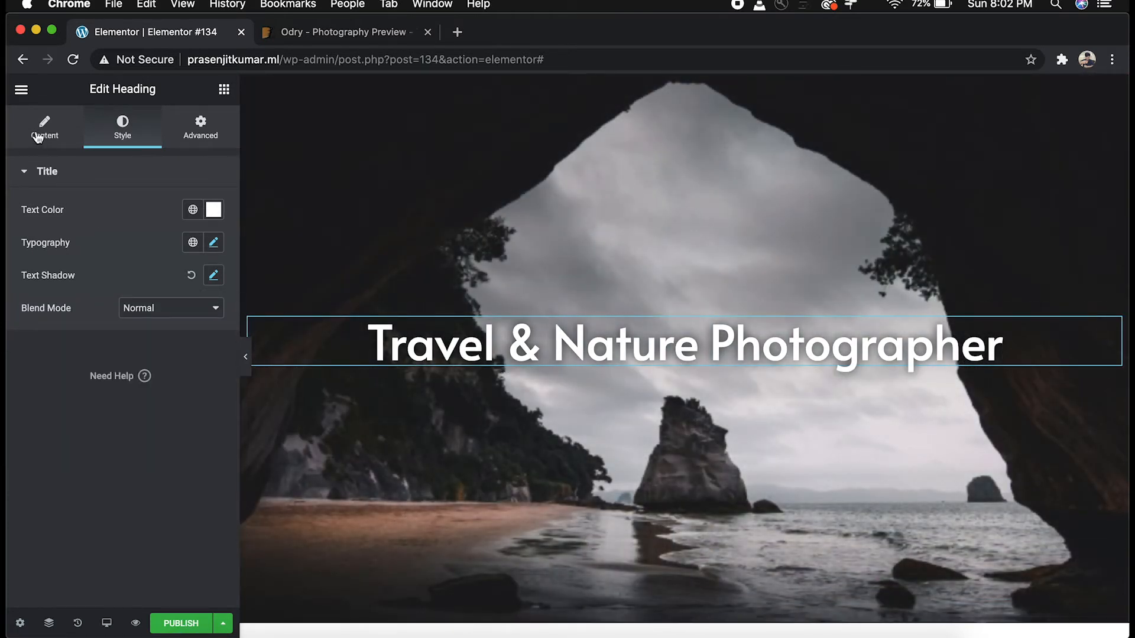
Add a Text Editor widget directly below the heading and place the cursor in its text
click(224, 90)
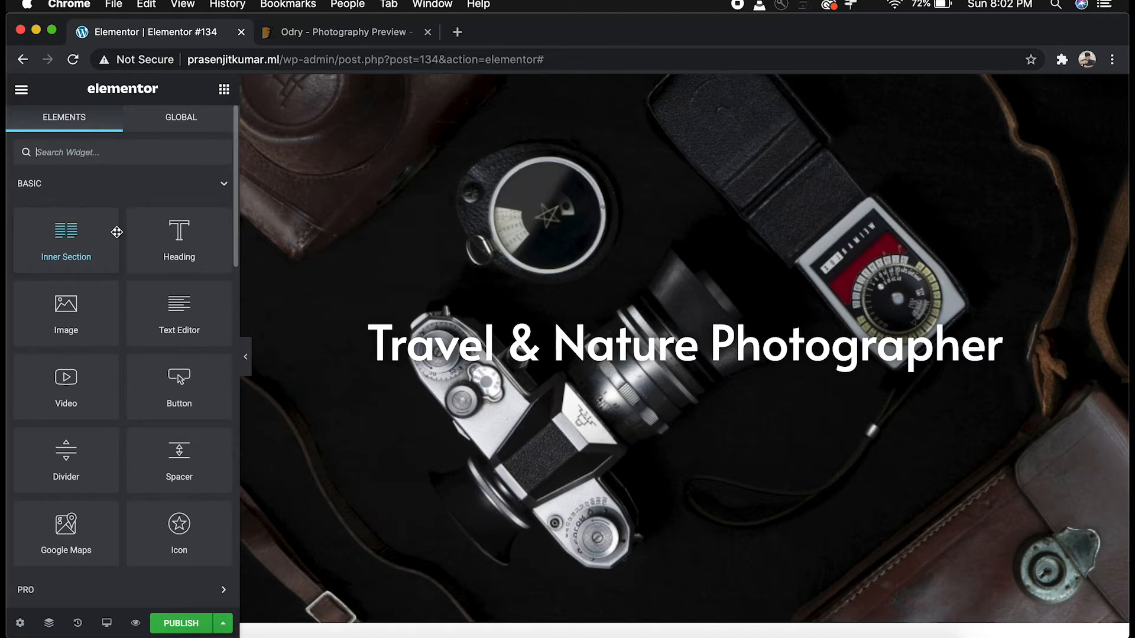
drag(178, 317, 569, 361)
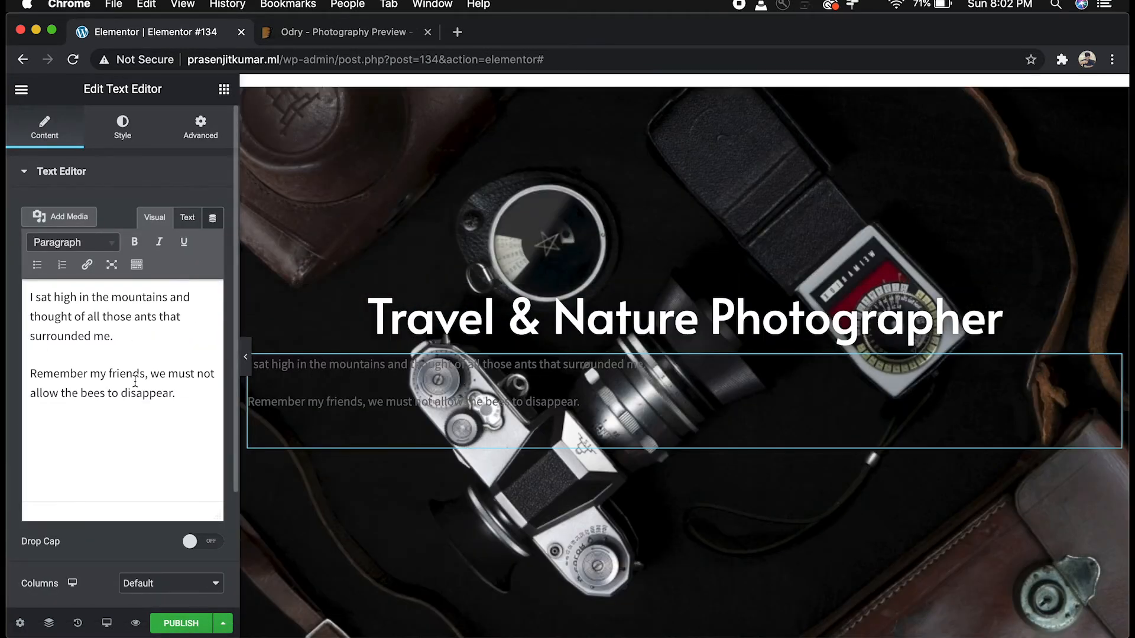
click(181, 400)
Try 3 and 8 columns for the text widget, and return the column setting to Default
scroll(181, 400, down, 4)
click(151, 464)
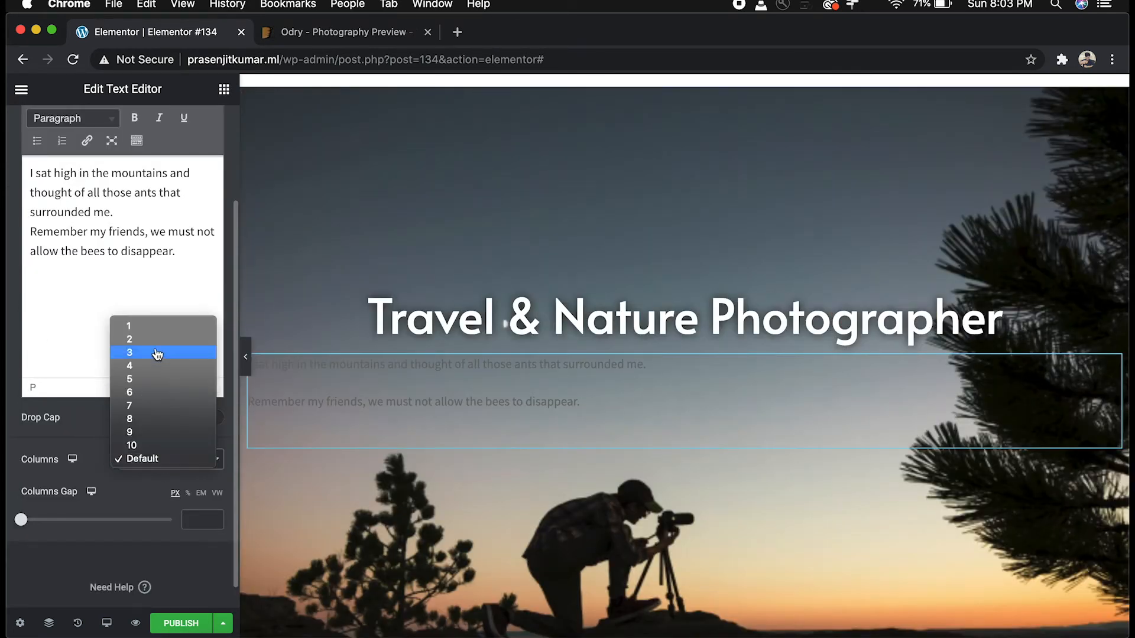
click(154, 352)
click(171, 459)
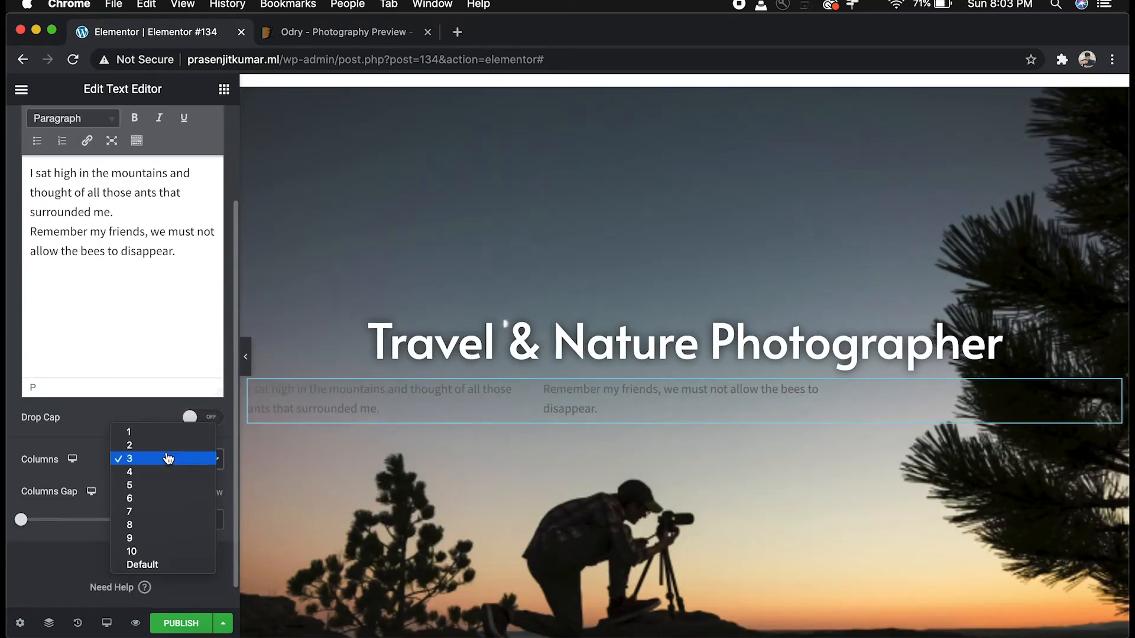
click(159, 522)
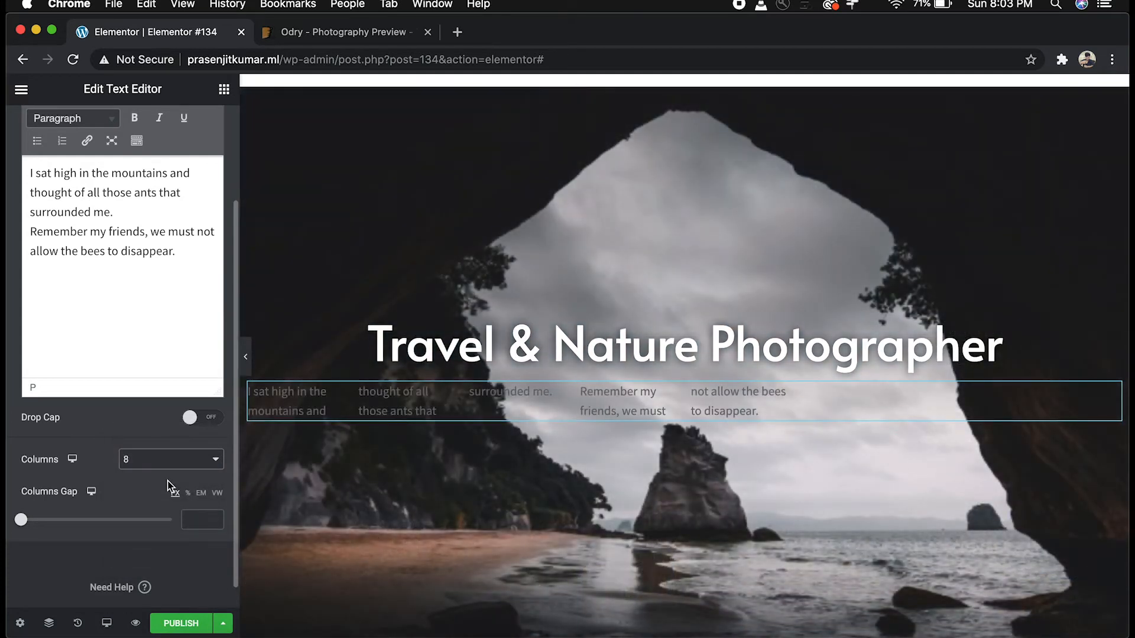
click(163, 464)
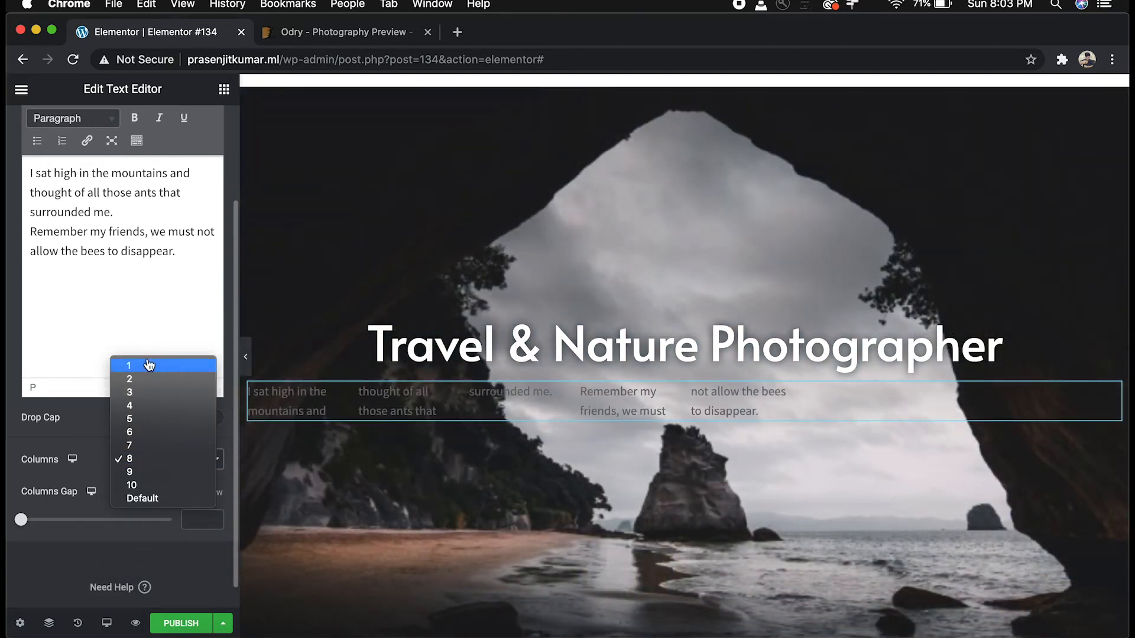
click(142, 498)
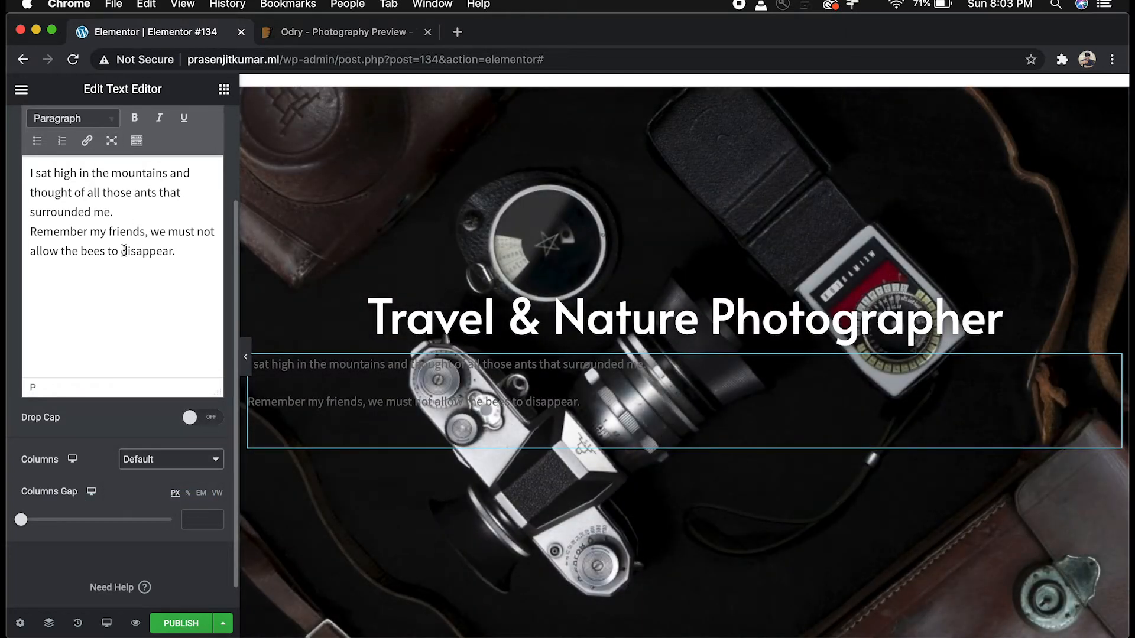
Center the text widget's paragraph and set its text color to white (#FFFFFF)
scroll(124, 251, up, 5)
click(112, 145)
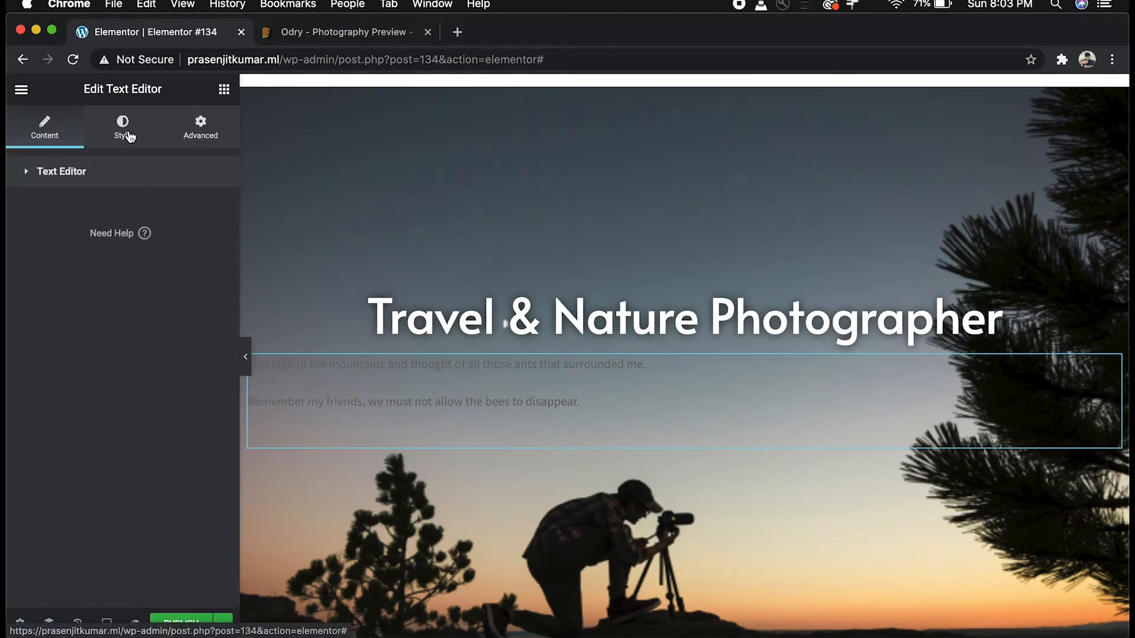
click(128, 135)
click(172, 214)
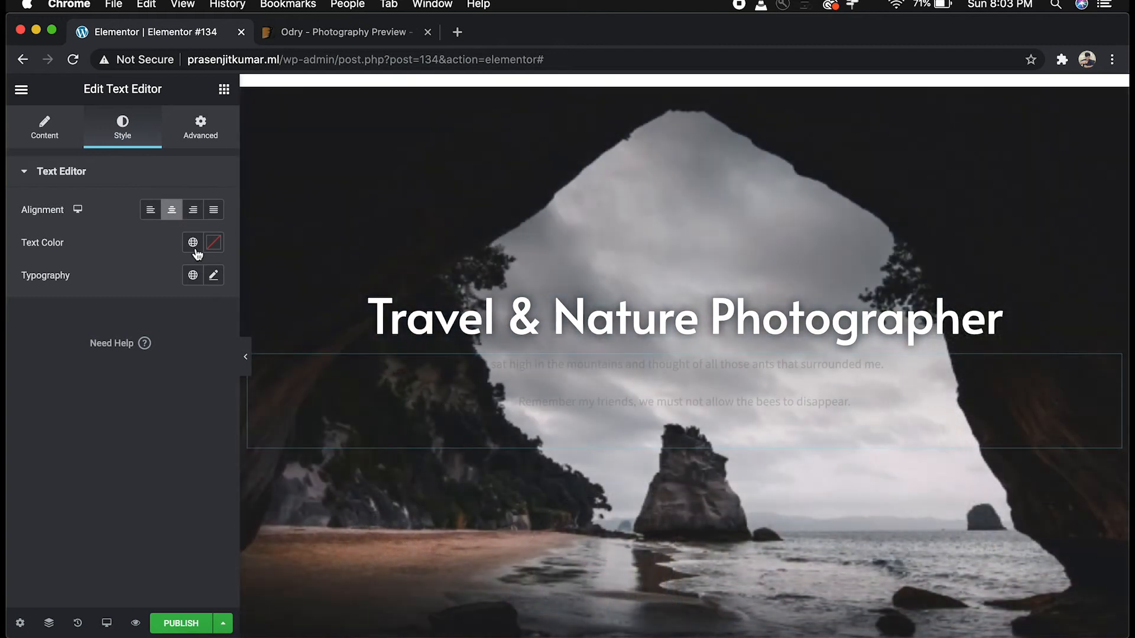
click(213, 242)
drag(76, 337, 30, 299)
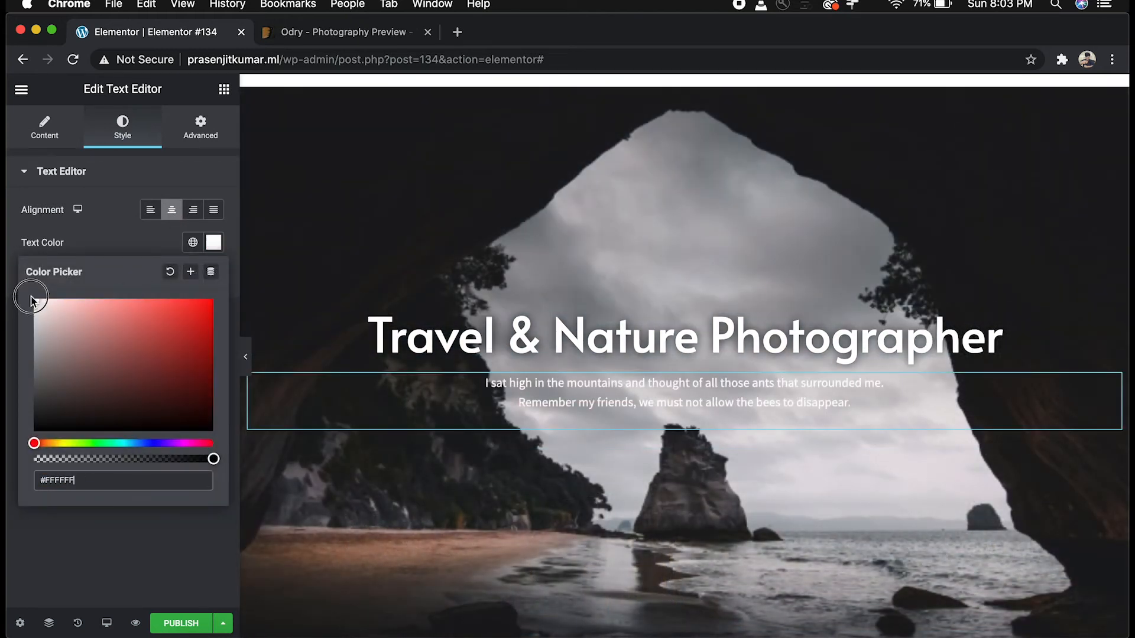
Set the paragraph's typography size to 20 px
click(215, 276)
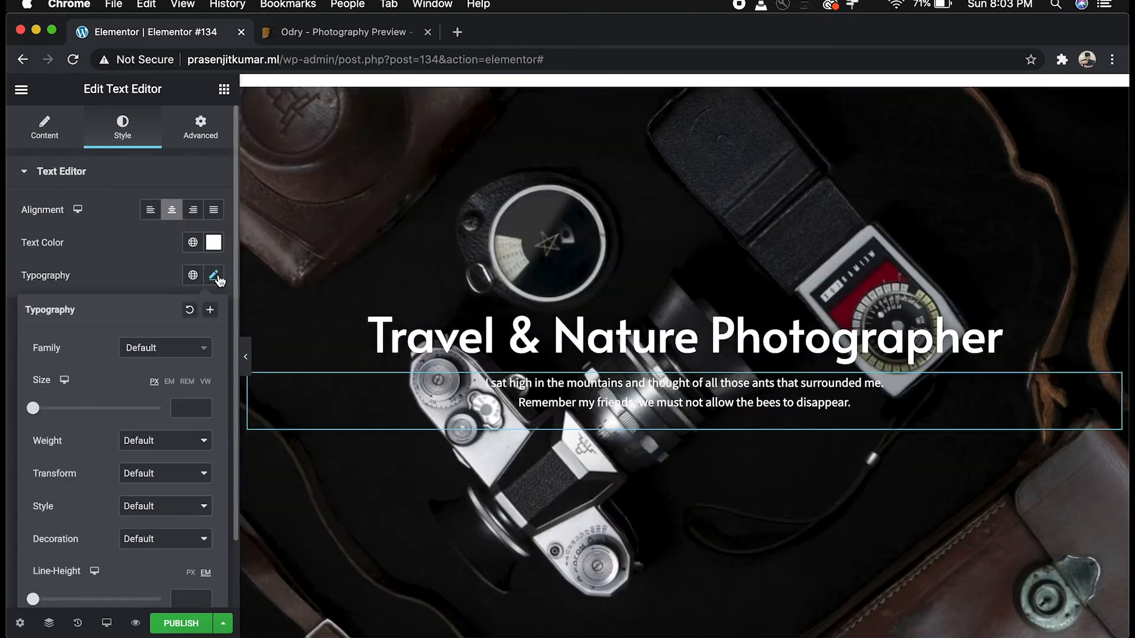
drag(35, 412, 50, 412)
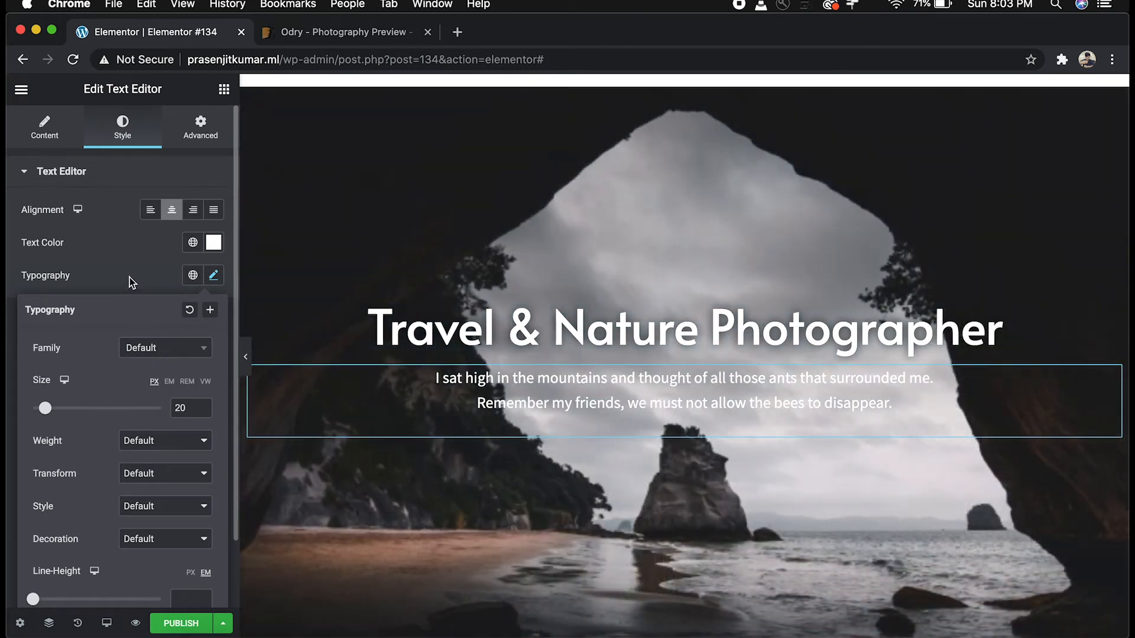
click(129, 278)
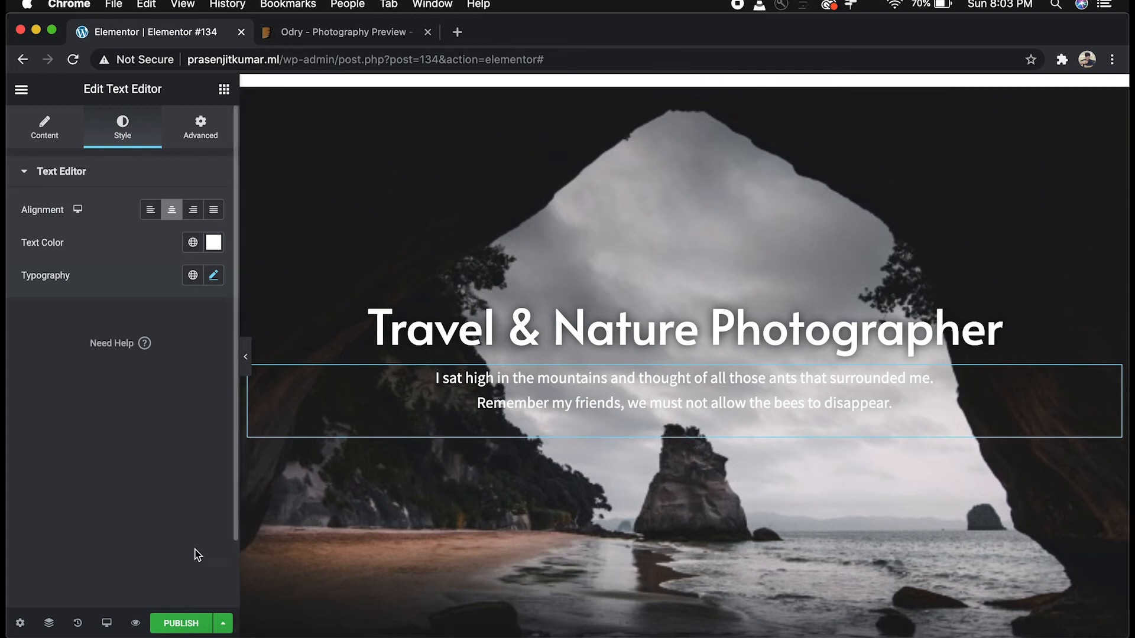
Look over the header section, publish the page and open its live version
scroll(562, 444, up, 3)
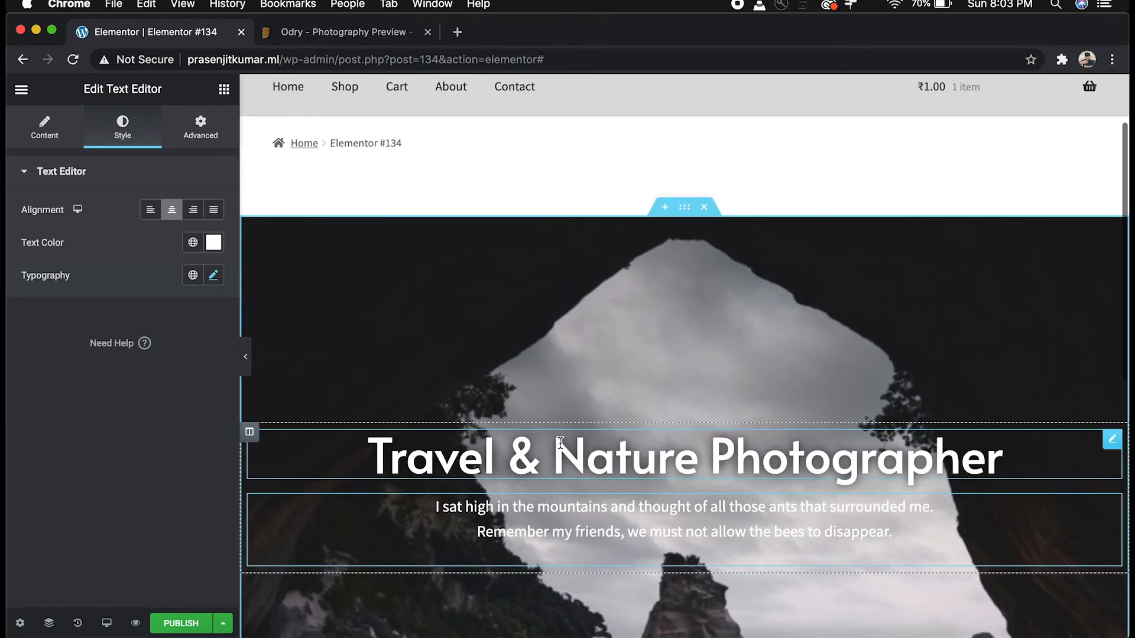
scroll(561, 443, down, 10)
scroll(560, 443, up, 6)
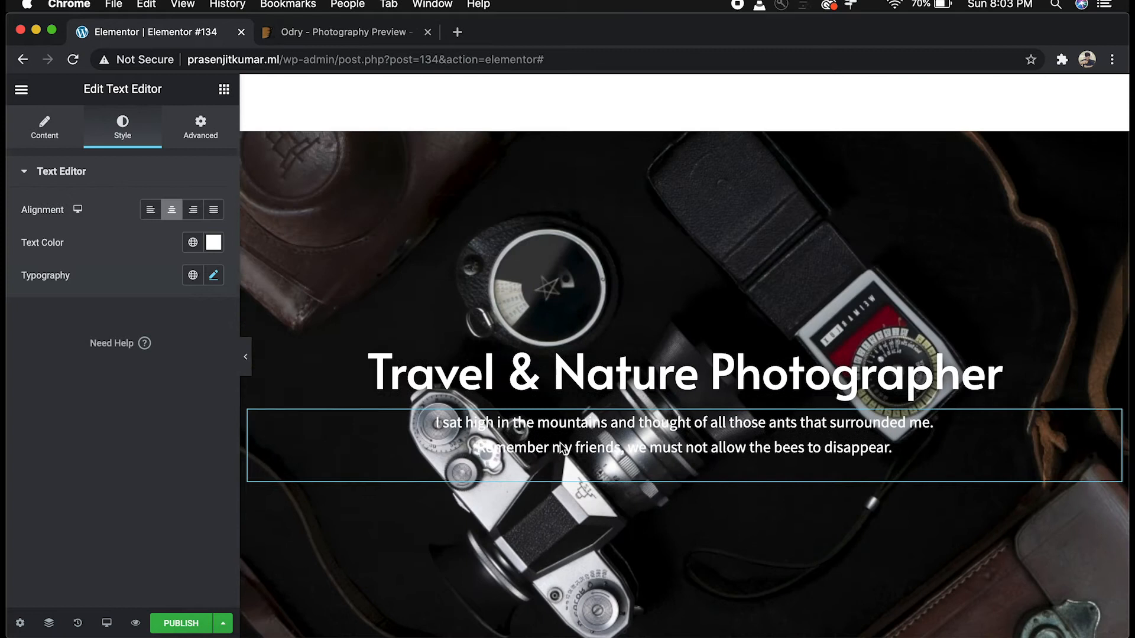
click(181, 628)
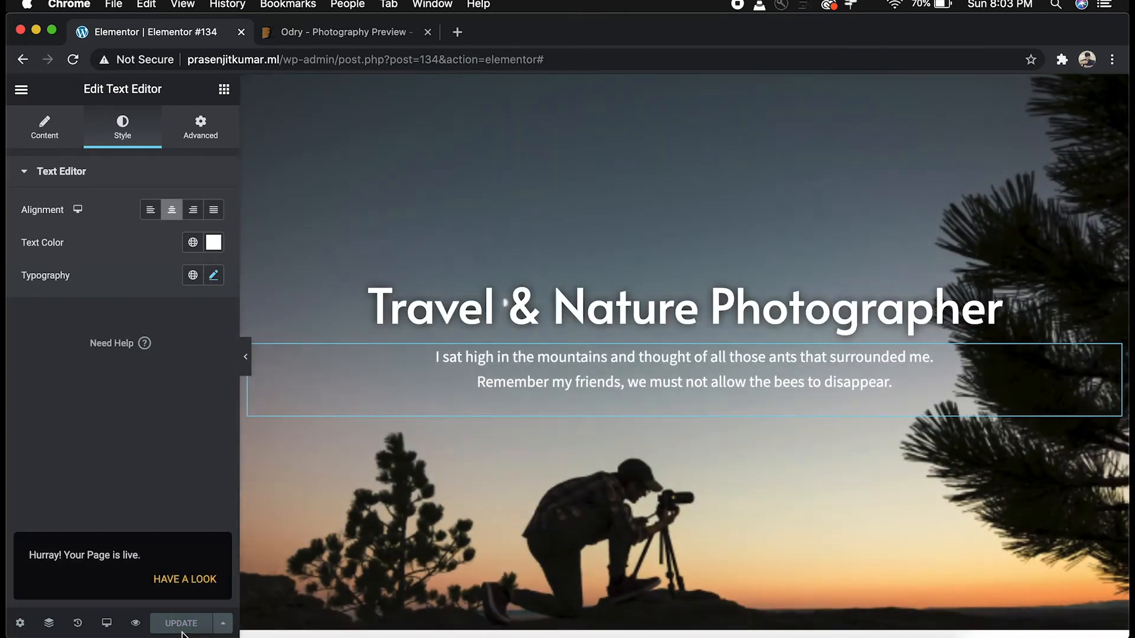
click(187, 581)
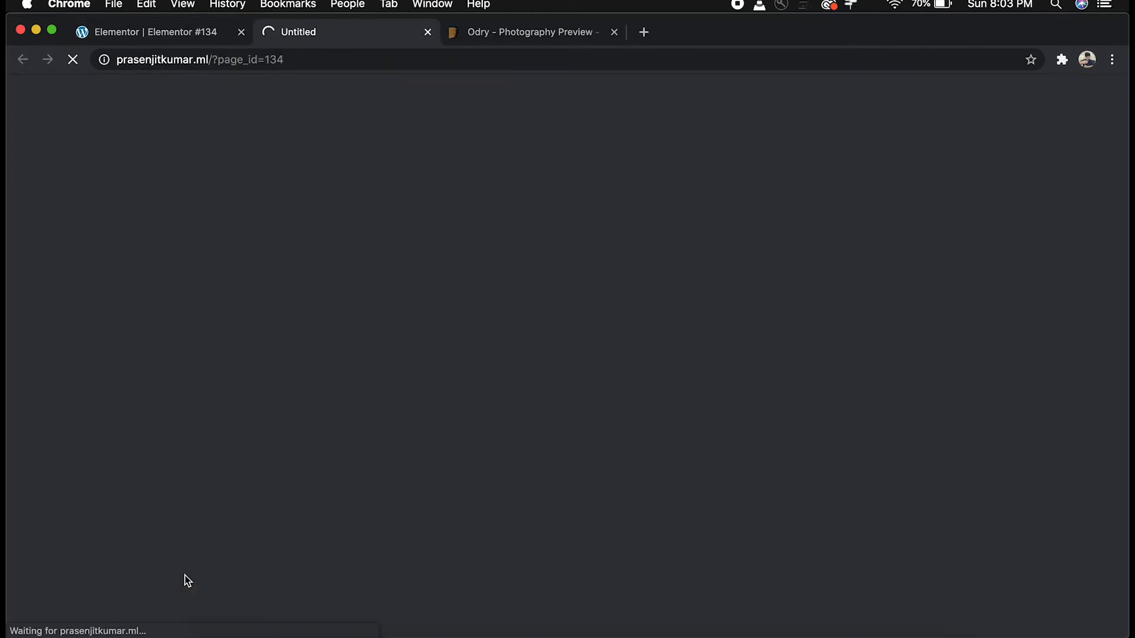
Examine how the slideshow header, its heading and its paragraph look on the live page
scroll(517, 440, down, 5)
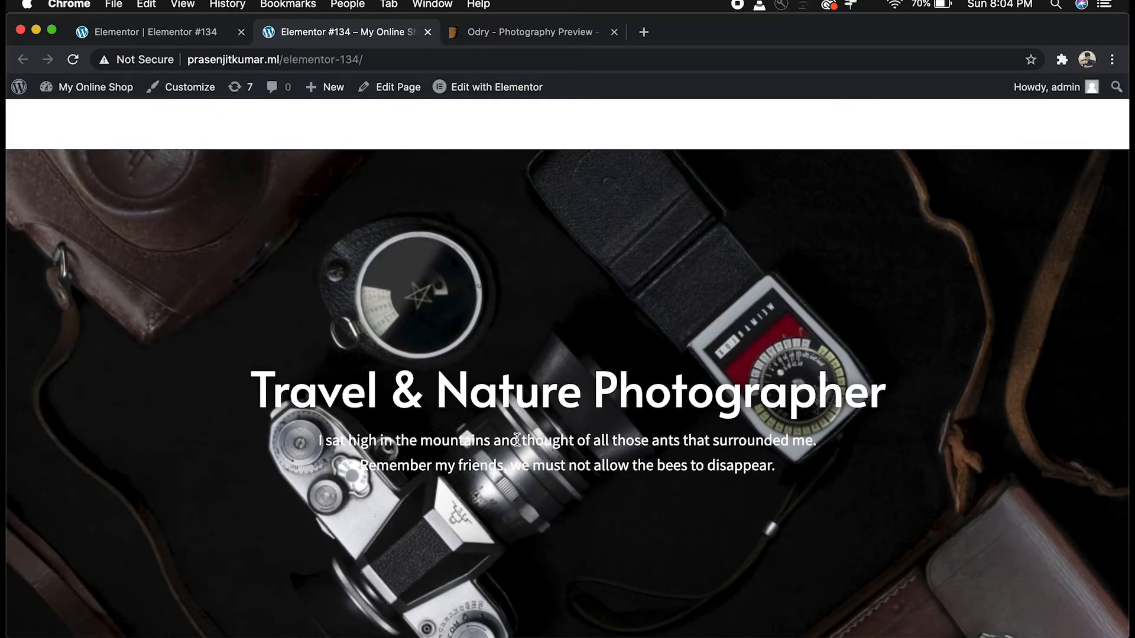
scroll(517, 440, down, 2)
scroll(516, 440, down, 2)
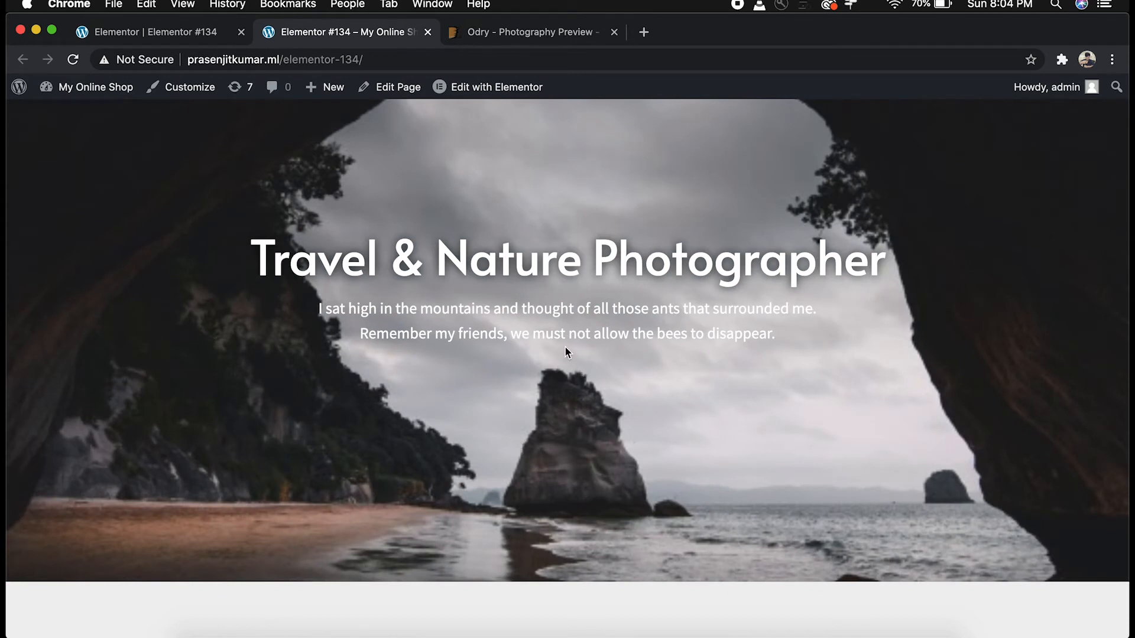
scroll(565, 347, up, 1)
scroll(566, 347, up, 1)
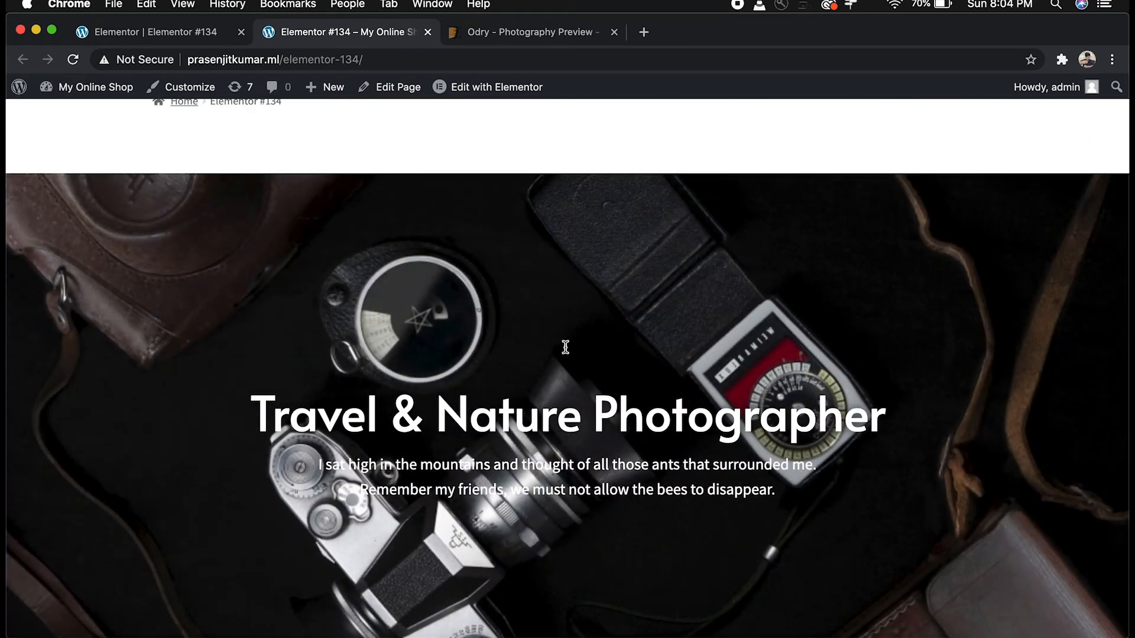
scroll(566, 348, down, 3)
scroll(565, 346, up, 3)
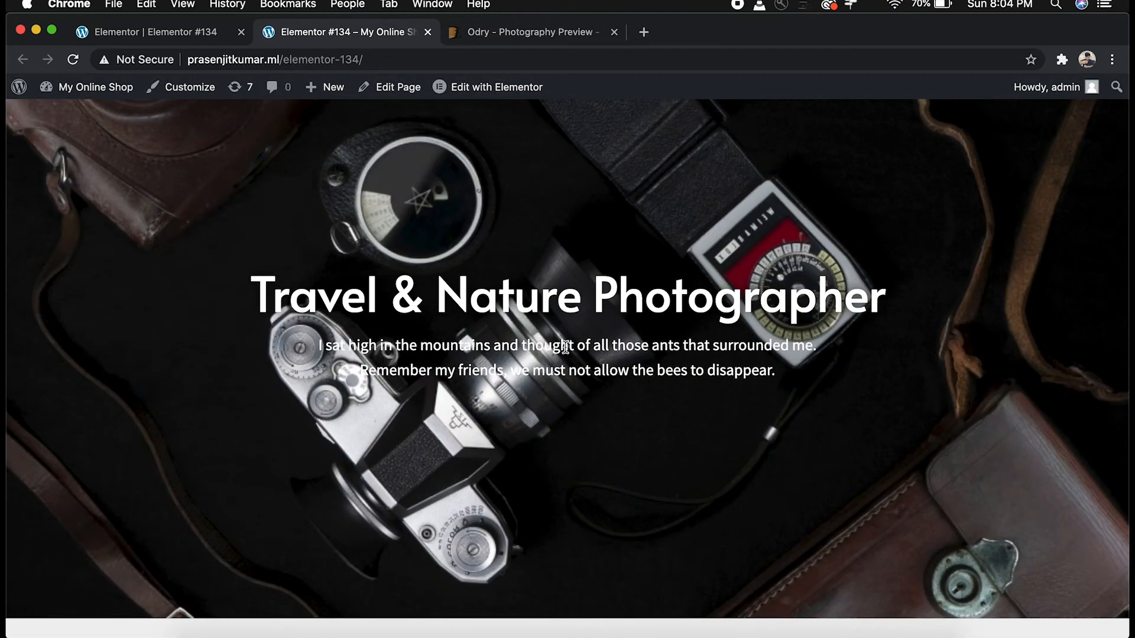
Return to the Elementor editor and remove the camera photo from the header section's background slideshow gallery
click(195, 37)
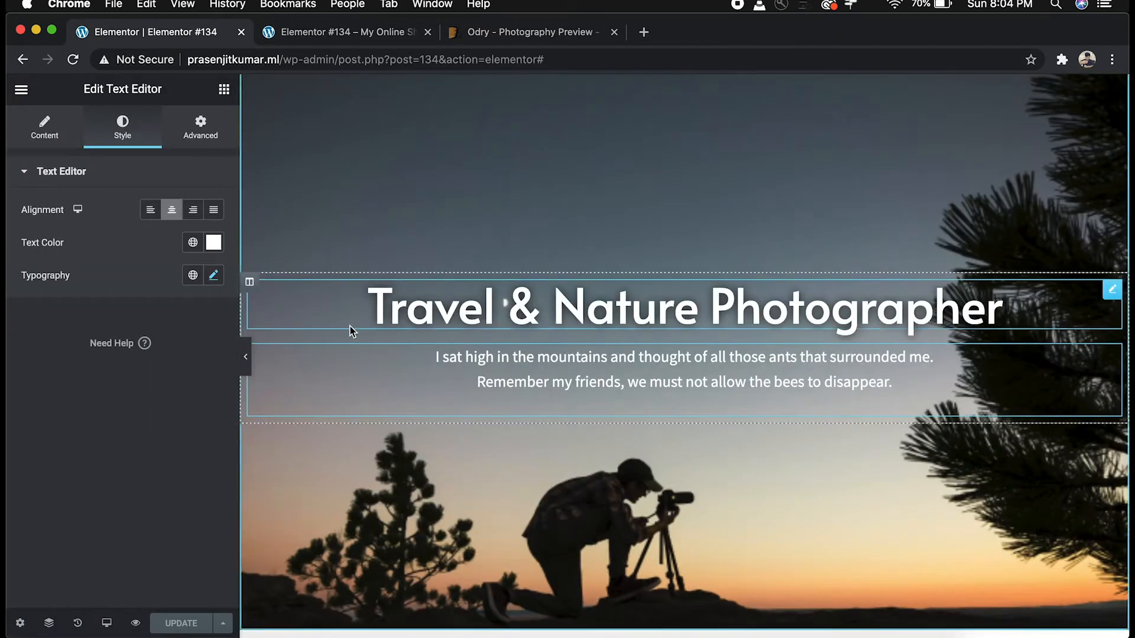
scroll(455, 285, up, 3)
click(684, 186)
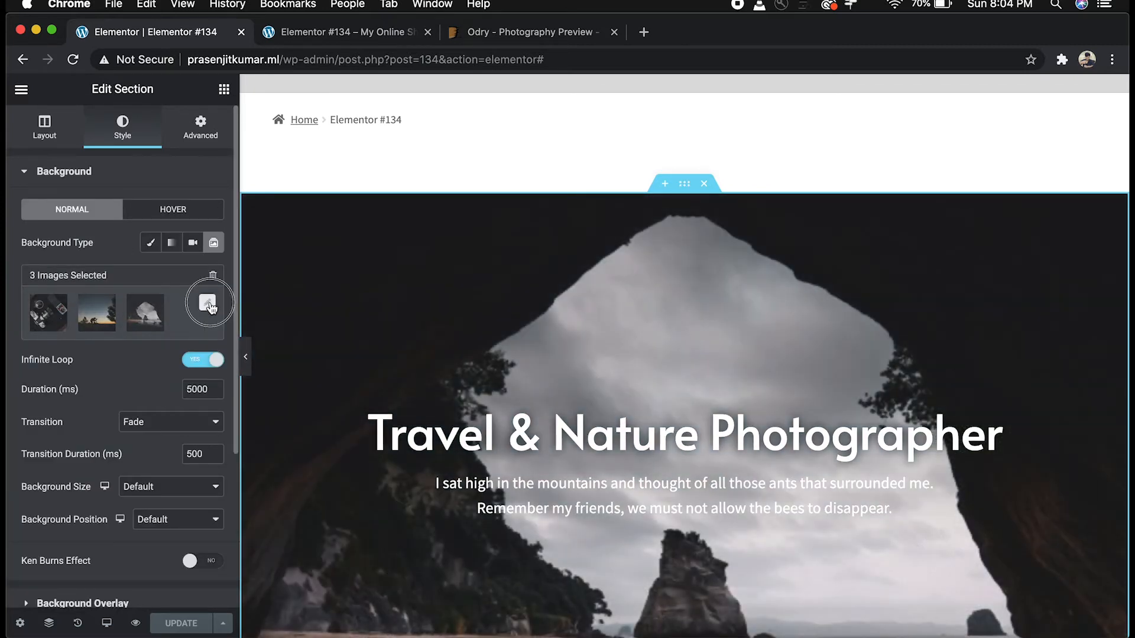
click(207, 303)
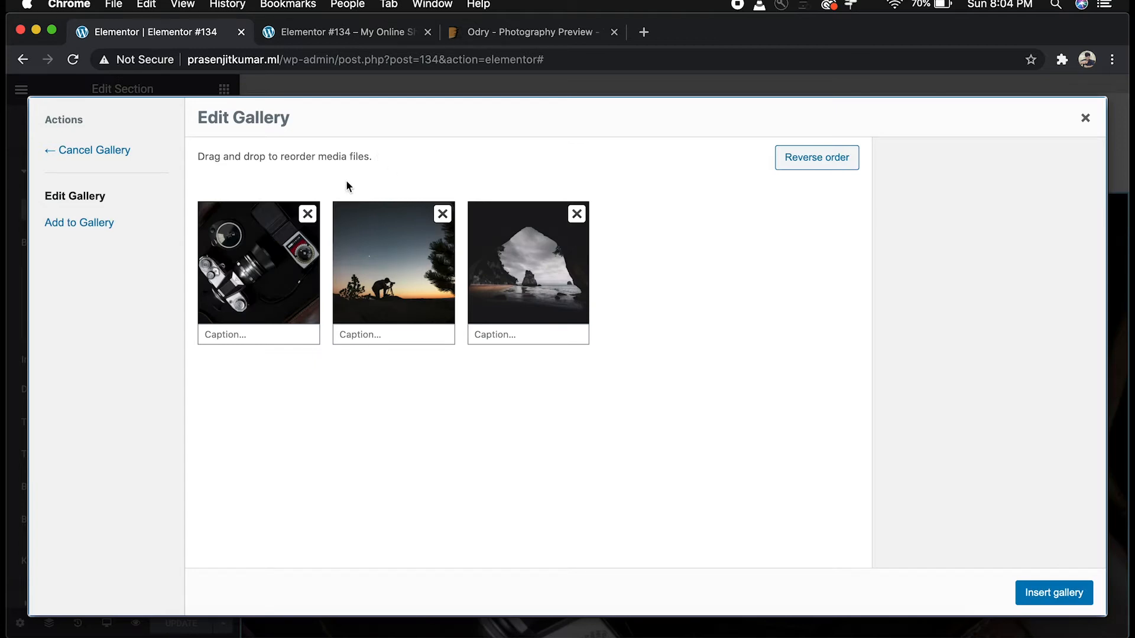
click(304, 215)
click(1049, 597)
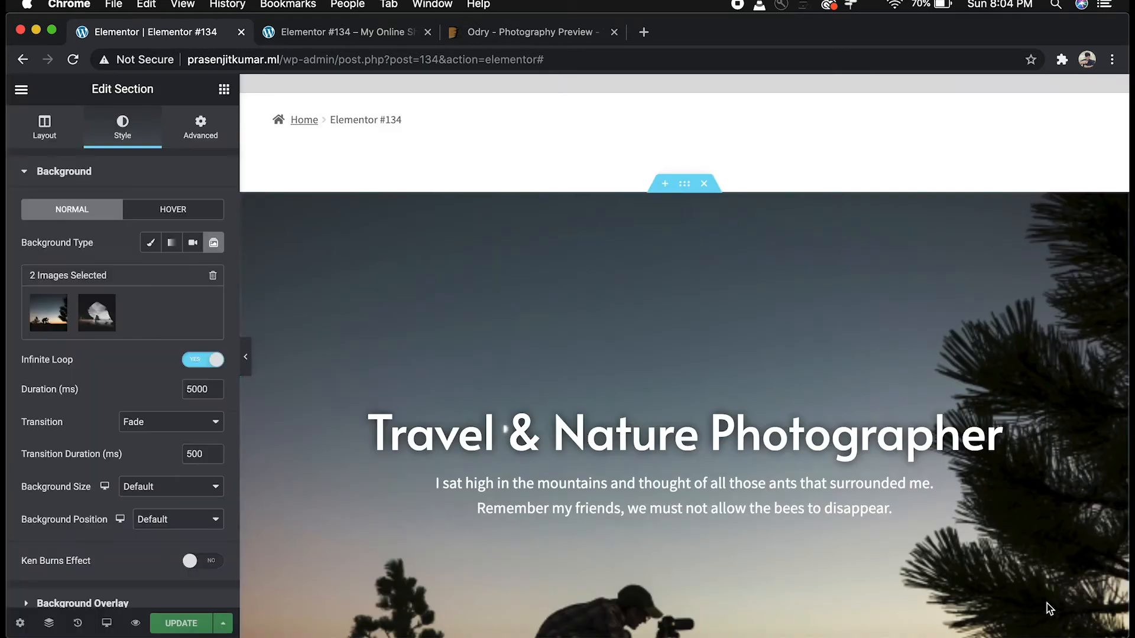
Look over the header section with its two remaining background slides and update the page
scroll(587, 488, down, 5)
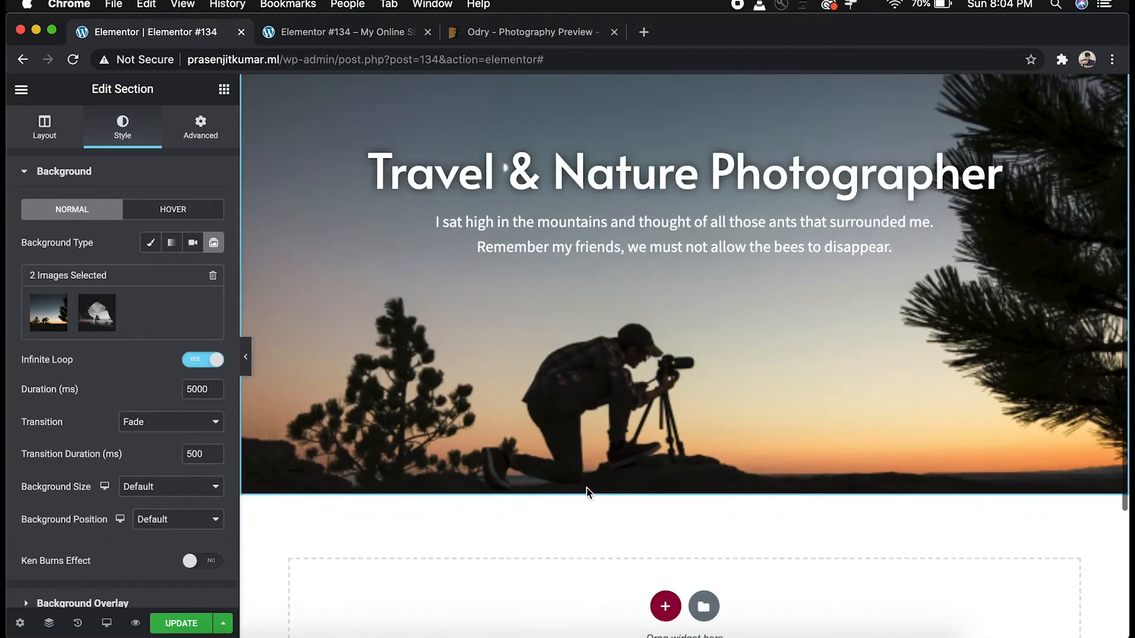
scroll(587, 487, up, 1)
click(182, 623)
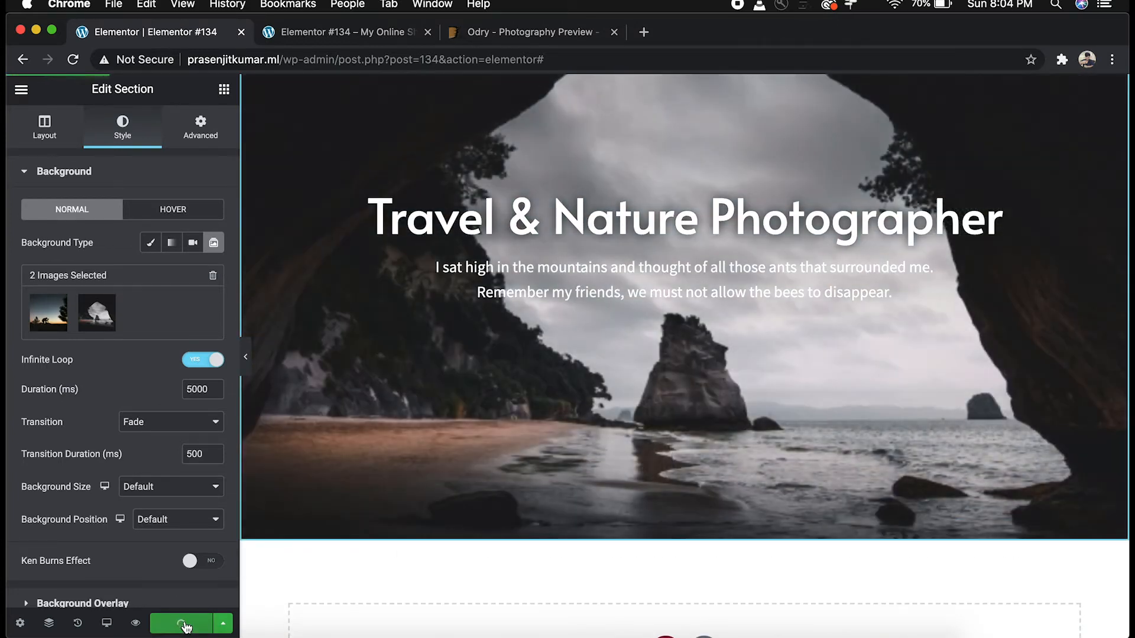
Add a single-column section below the slideshow header with a heading reading "In our Blood There is the Creativity."
scroll(662, 414, down, 3)
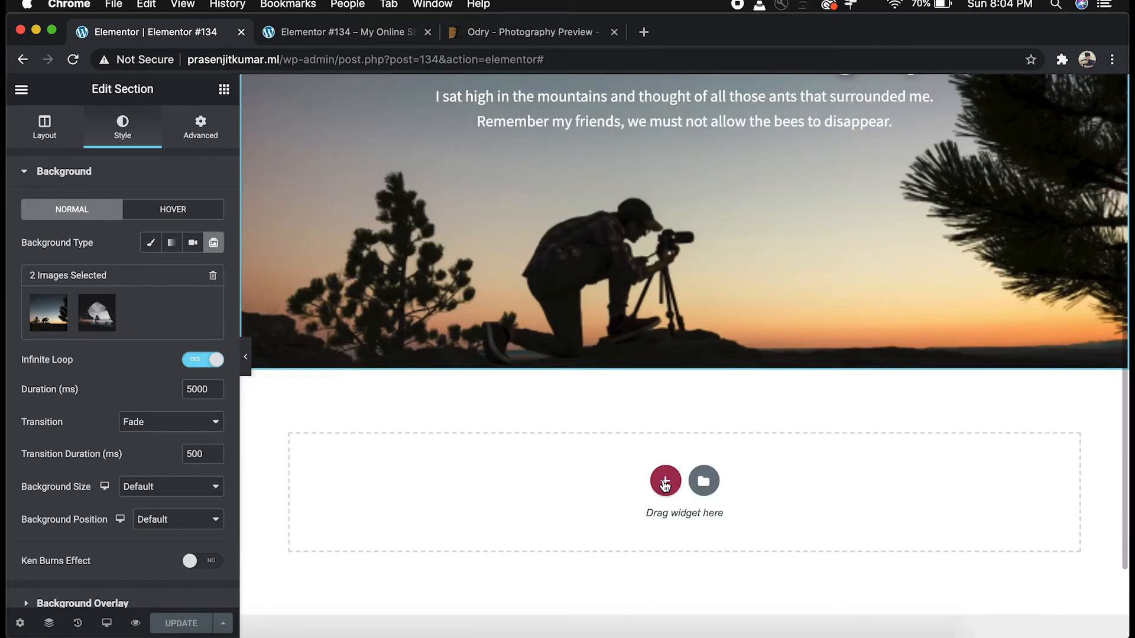
click(663, 478)
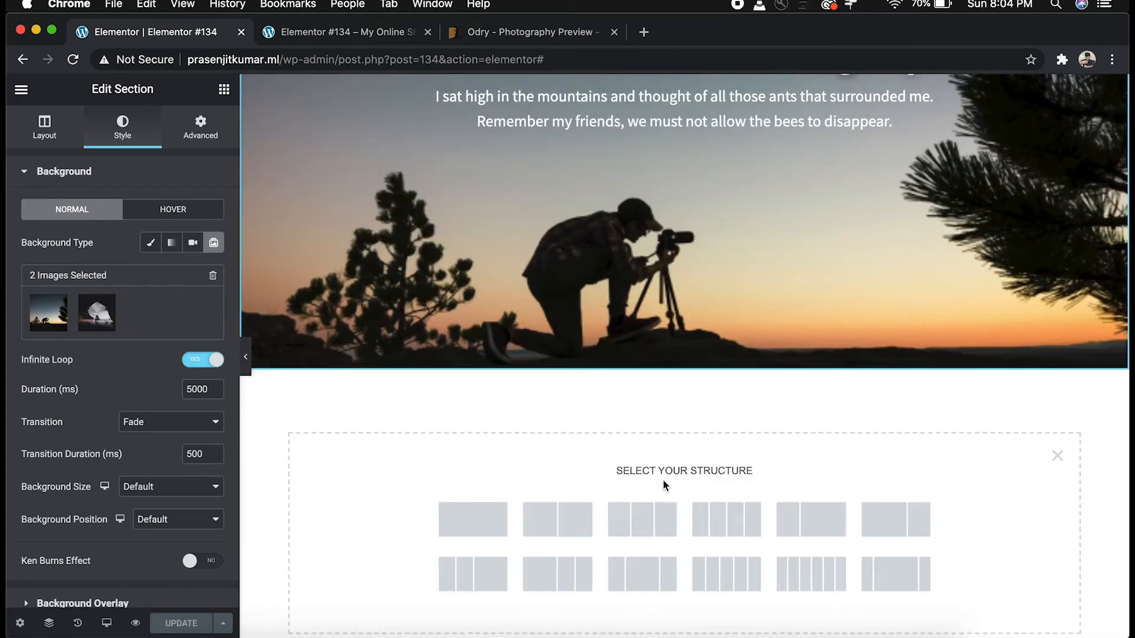
click(488, 528)
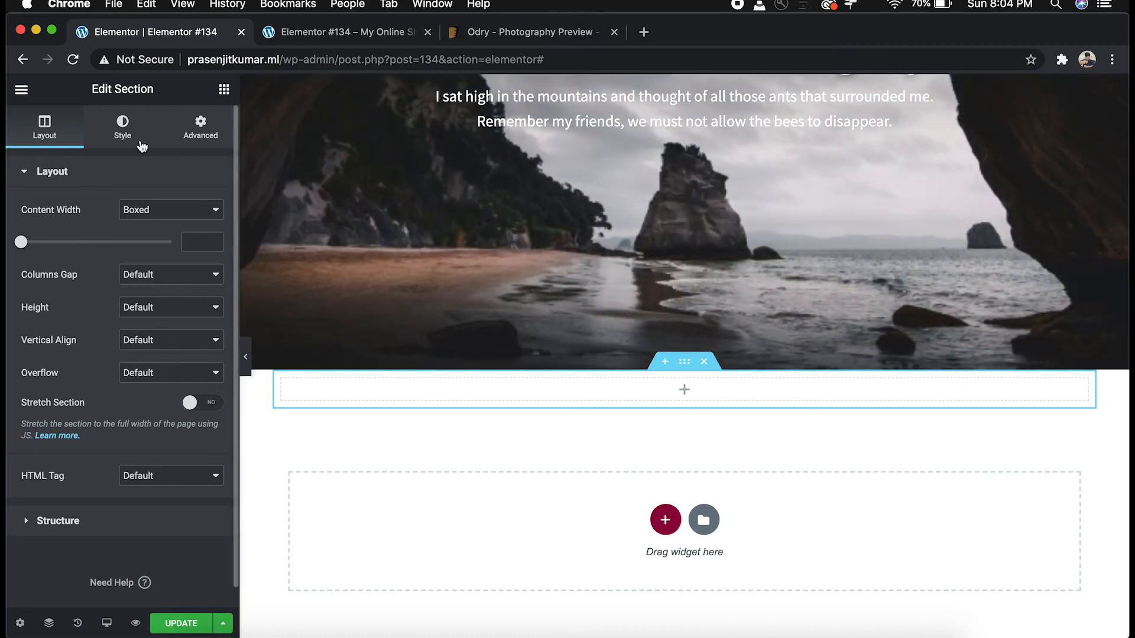
click(224, 89)
drag(174, 235, 643, 388)
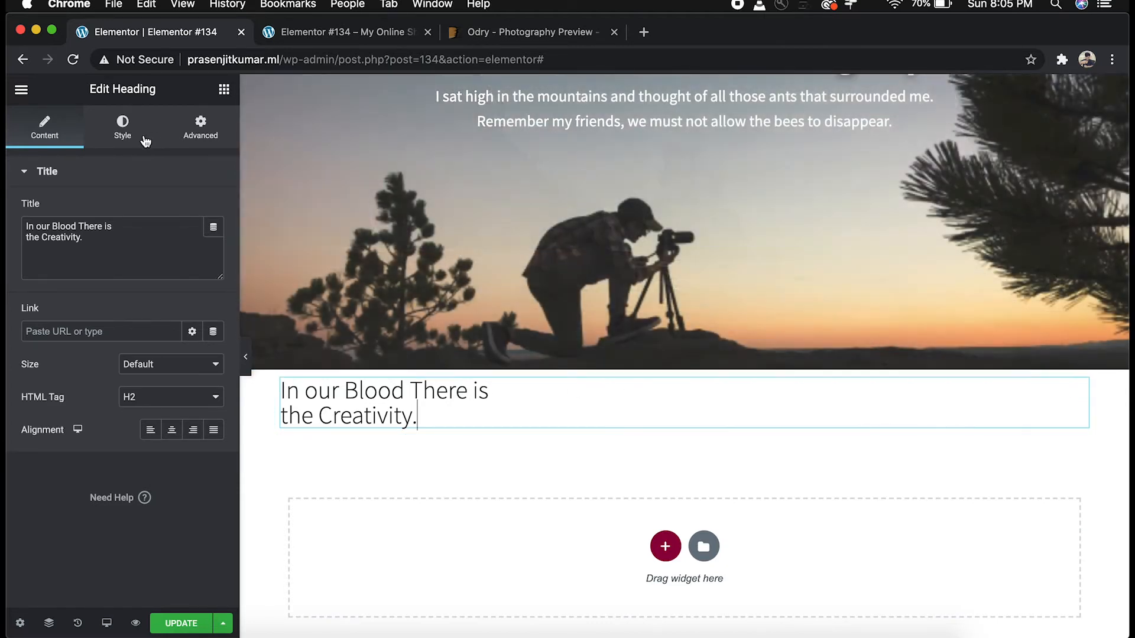
Unlink the "In our Blood There is the Creativity." heading's padding values and set 50 px top and 40 px bottom padding
click(127, 137)
click(197, 139)
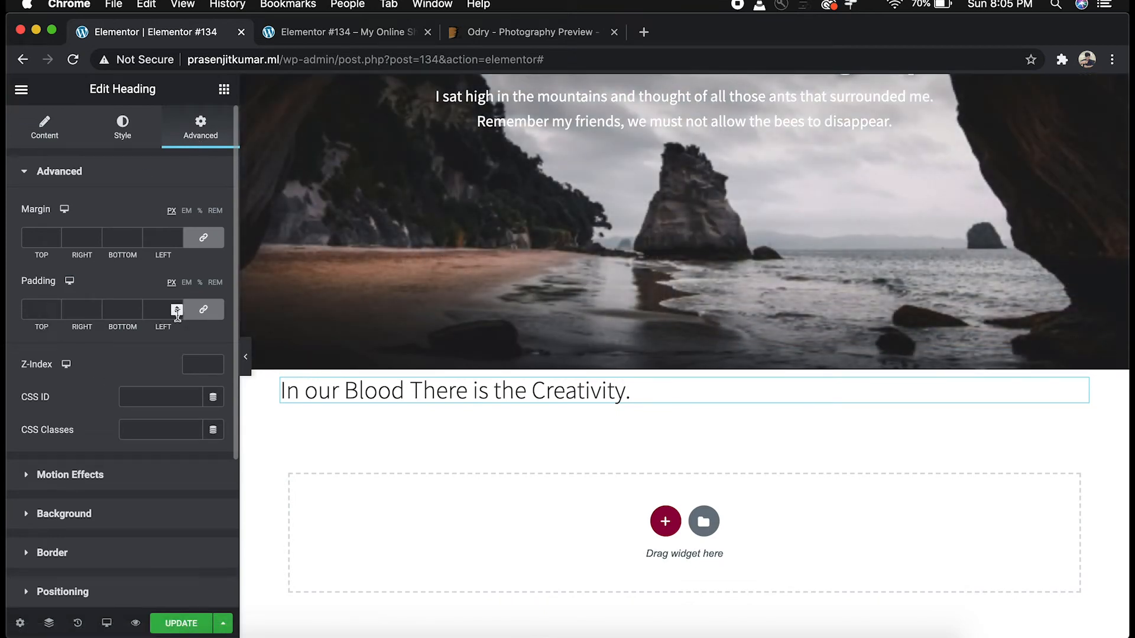
click(204, 311)
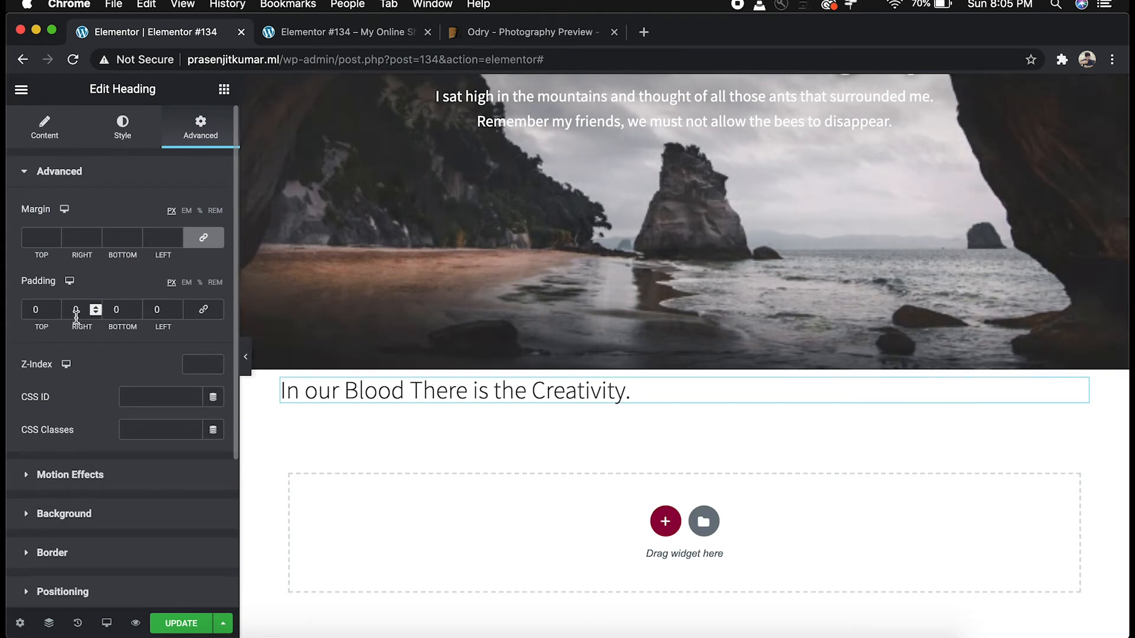
drag(44, 313, 25, 315)
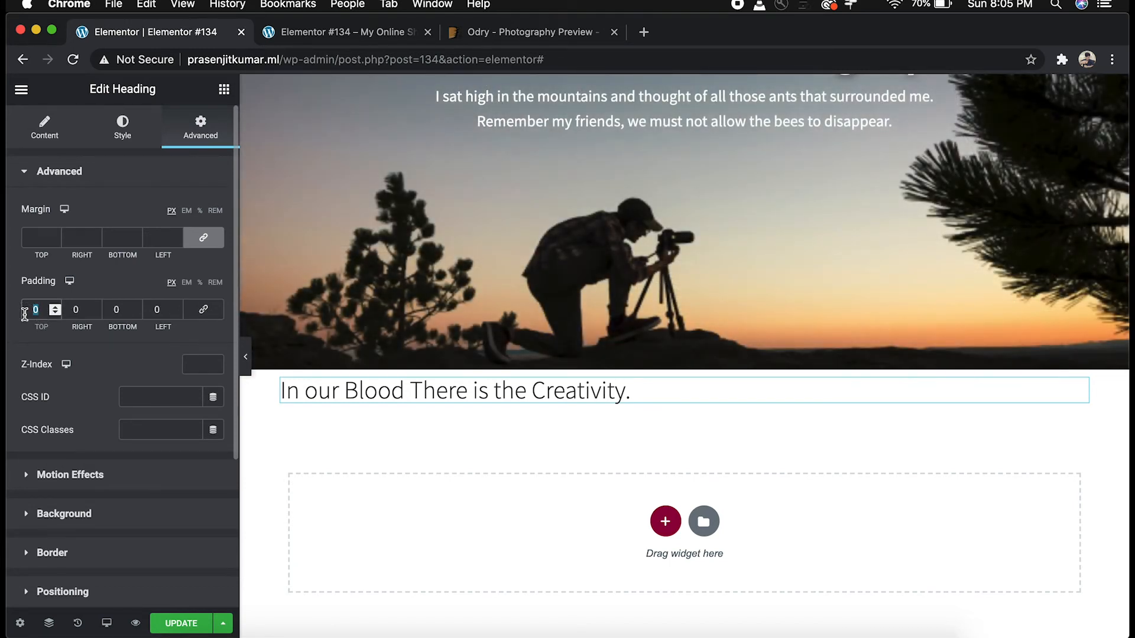
text(50)
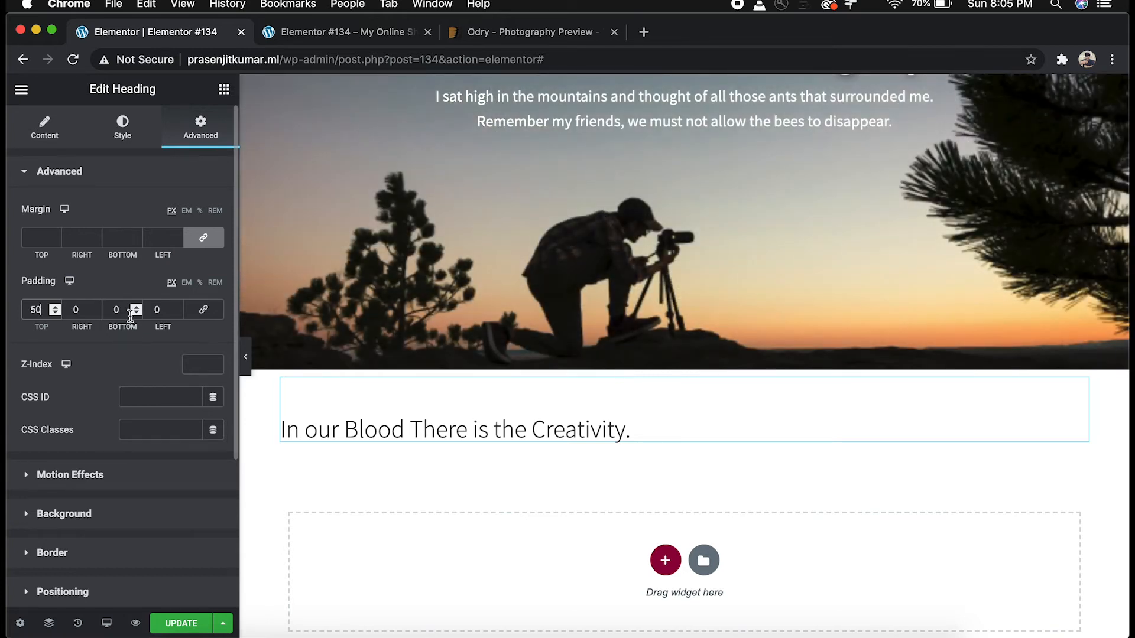
click(105, 314)
text(40)
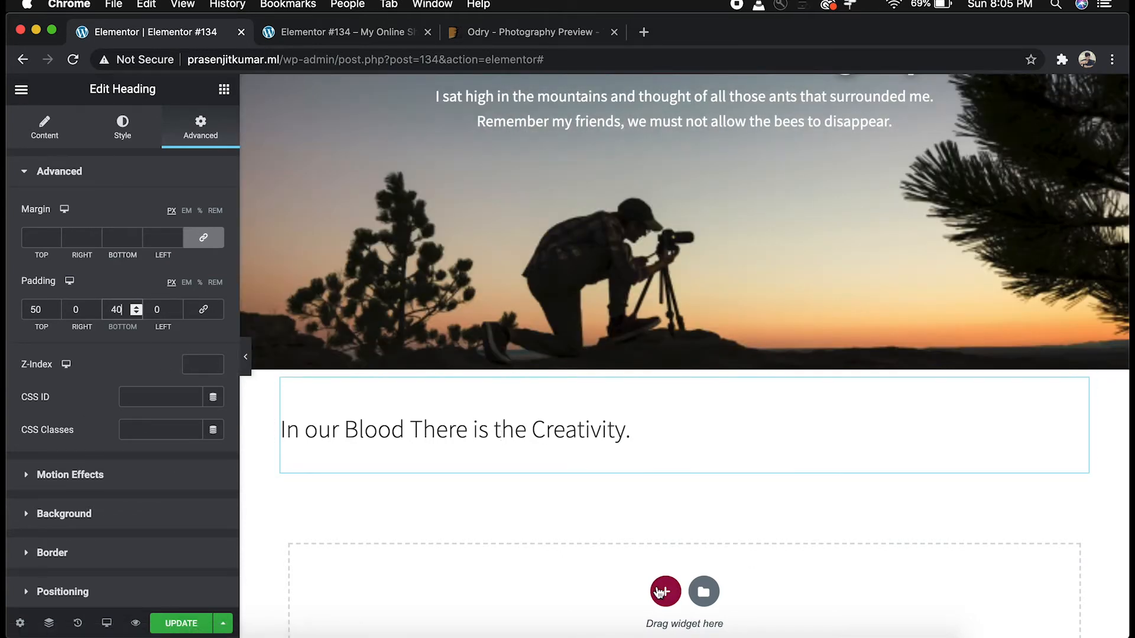
Add a three-column section below the creativity heading and place an Icon widget in its first column
click(664, 590)
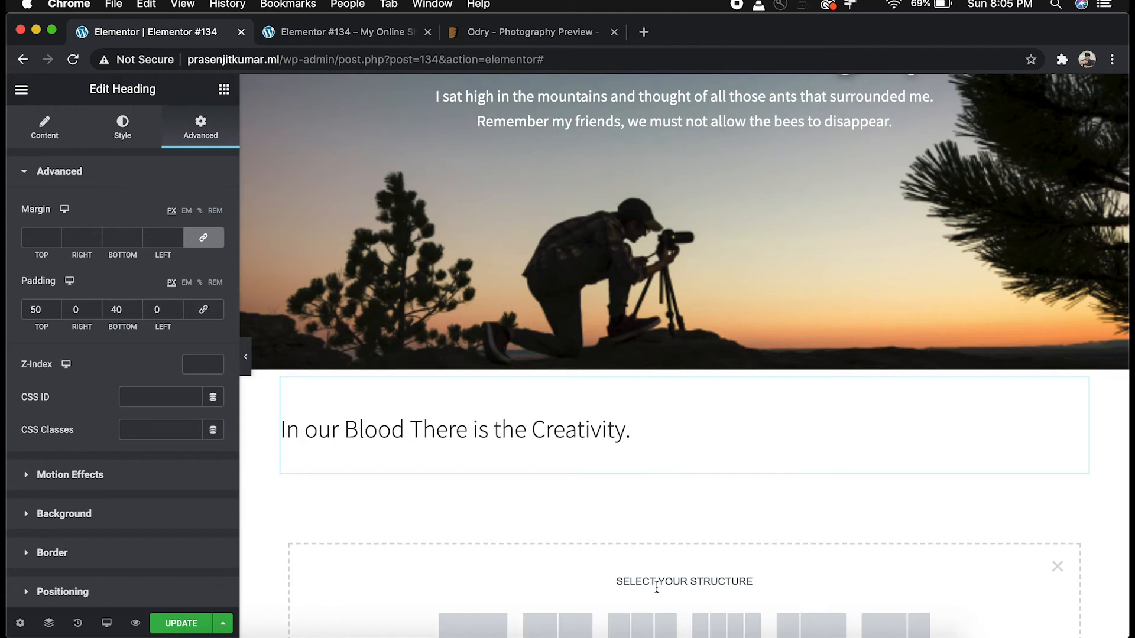
scroll(648, 571, down, 3)
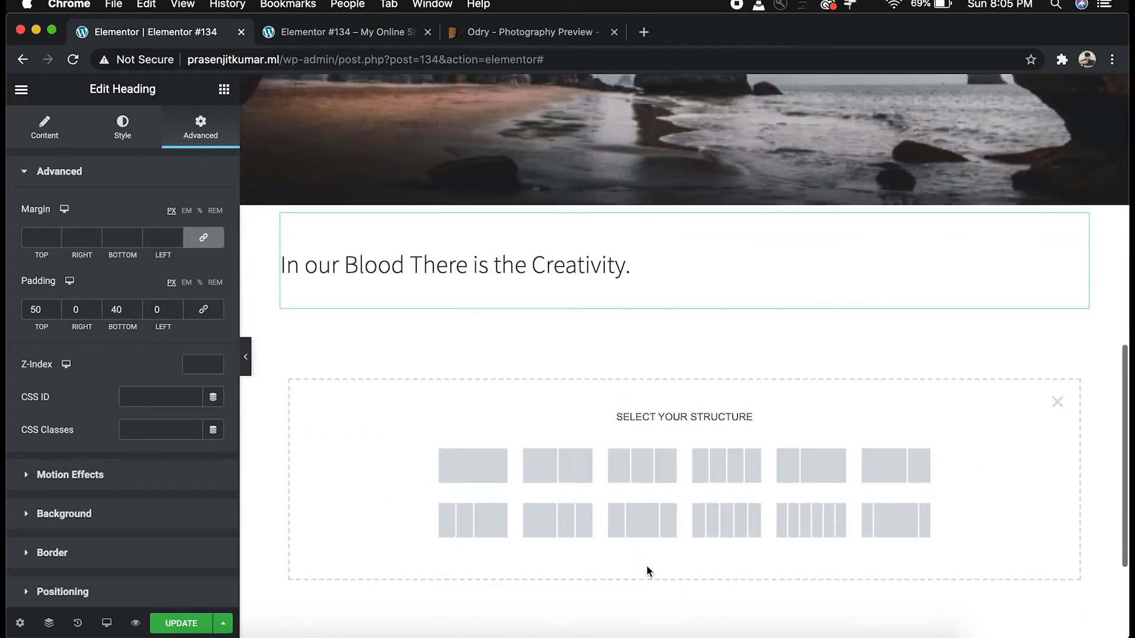
click(653, 473)
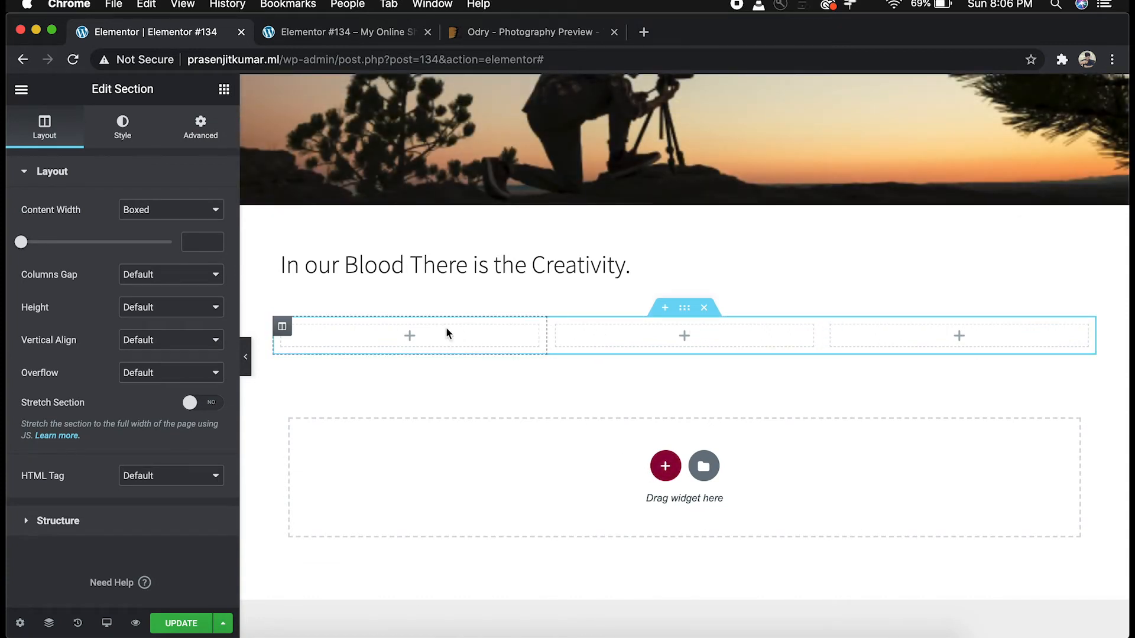
click(224, 90)
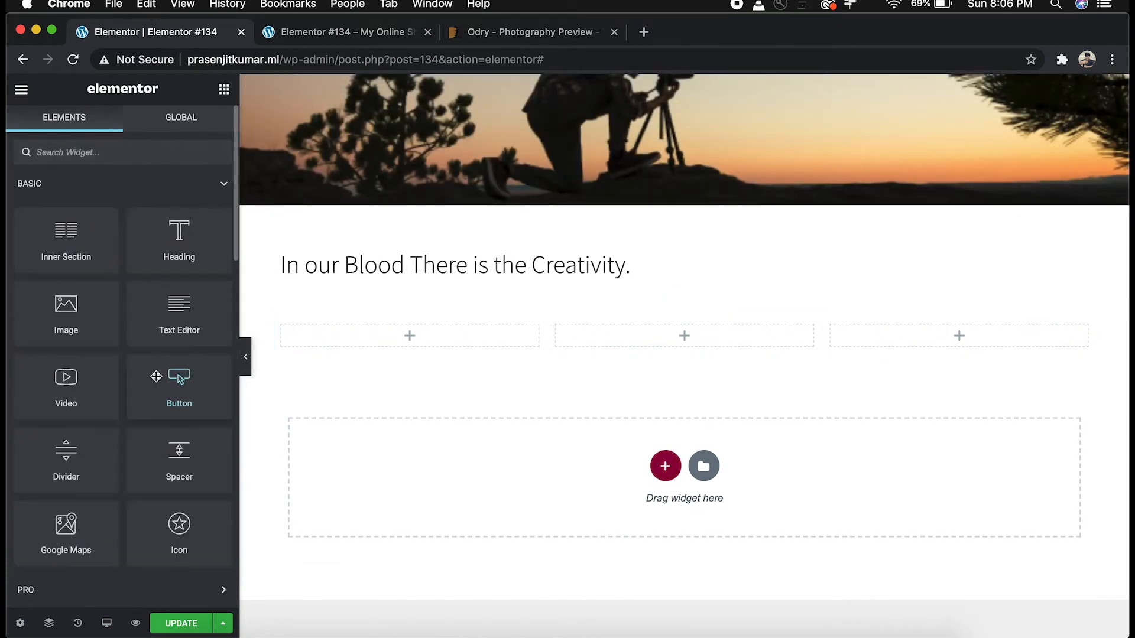
drag(169, 538, 423, 327)
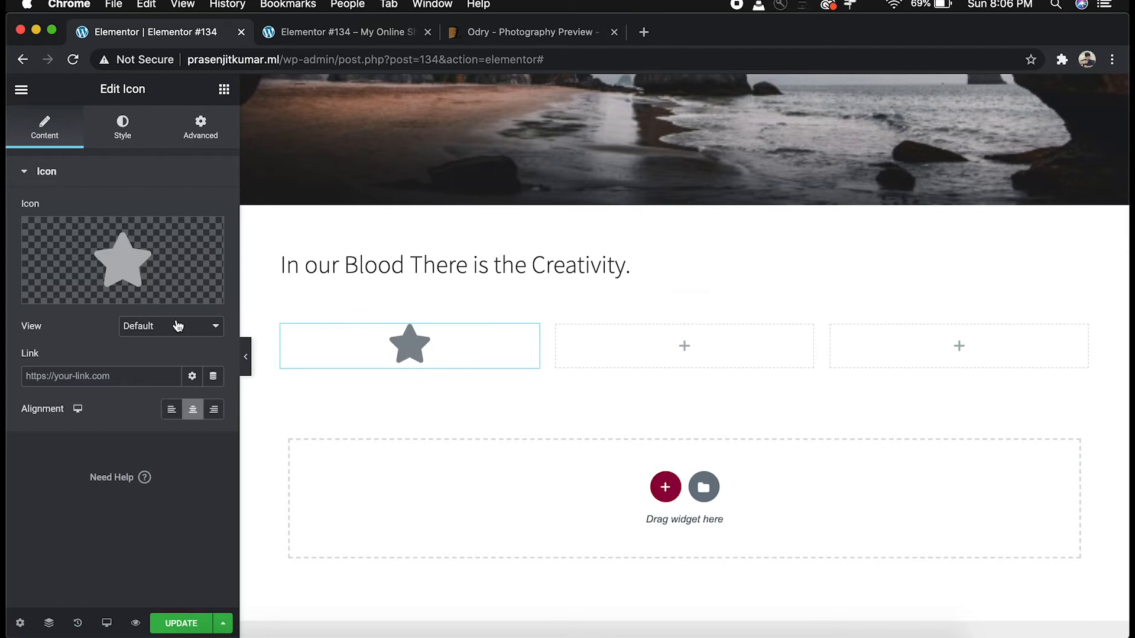
Search the icon library for "camer" and replace the star with the second, retro-style camera icon
mouse_move(136, 276)
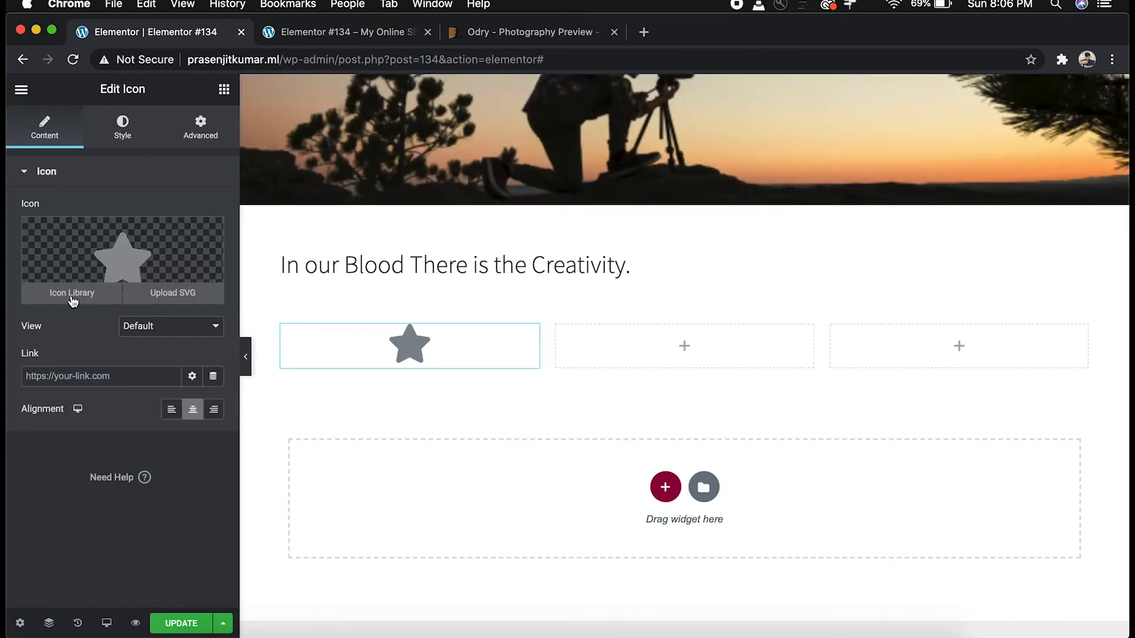
click(73, 299)
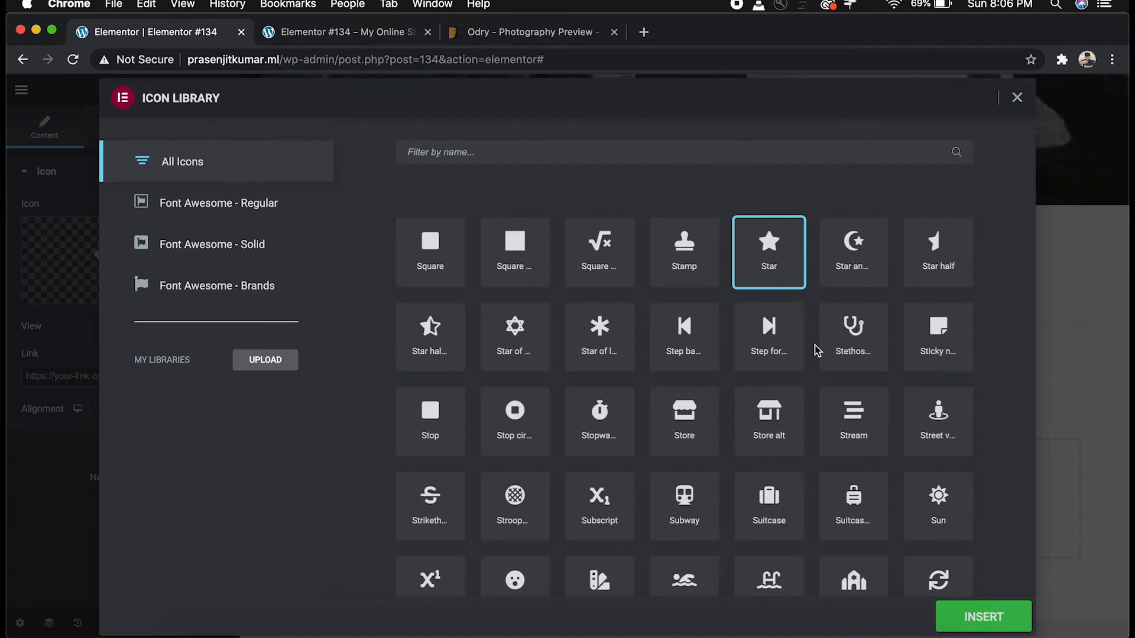
scroll(683, 459, down, 8)
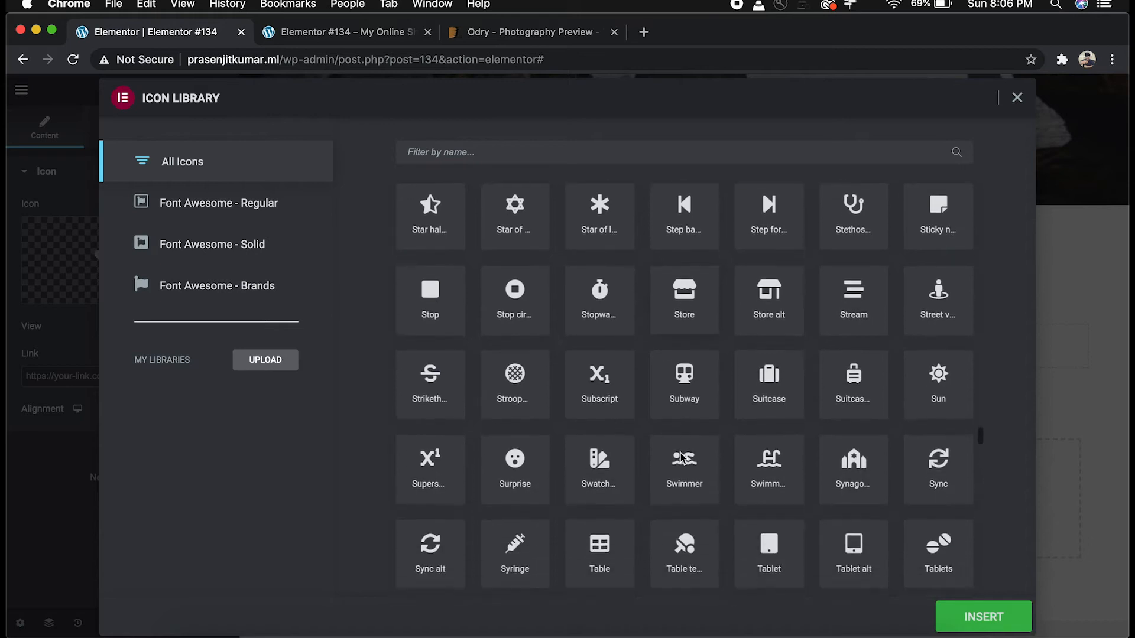
scroll(682, 459, down, 6)
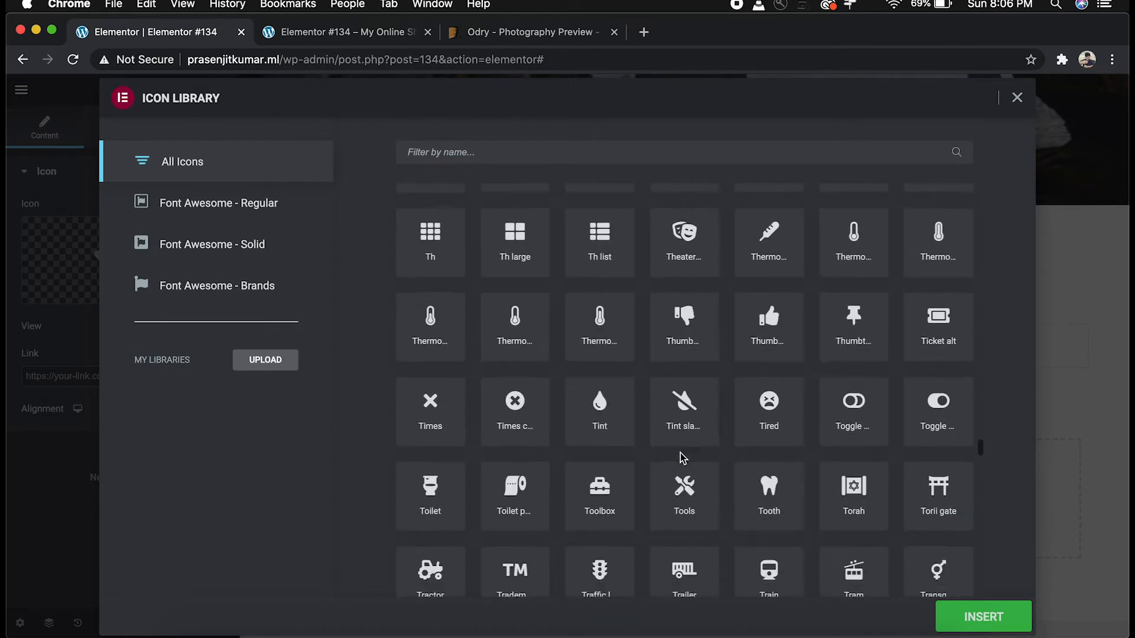
scroll(682, 459, down, 5)
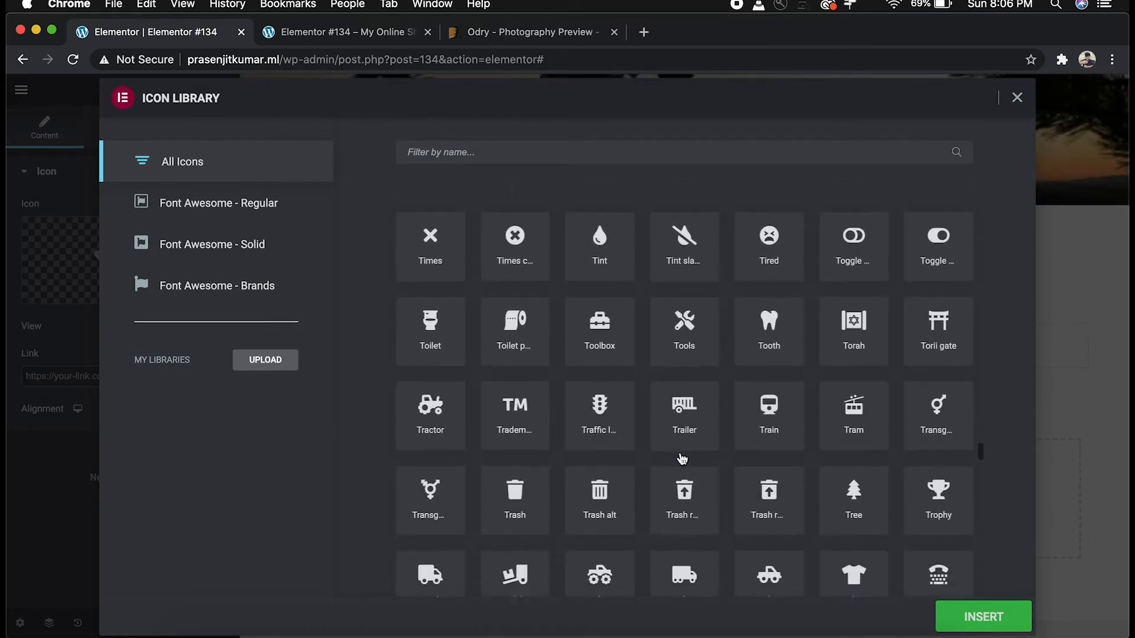
scroll(682, 460, down, 12)
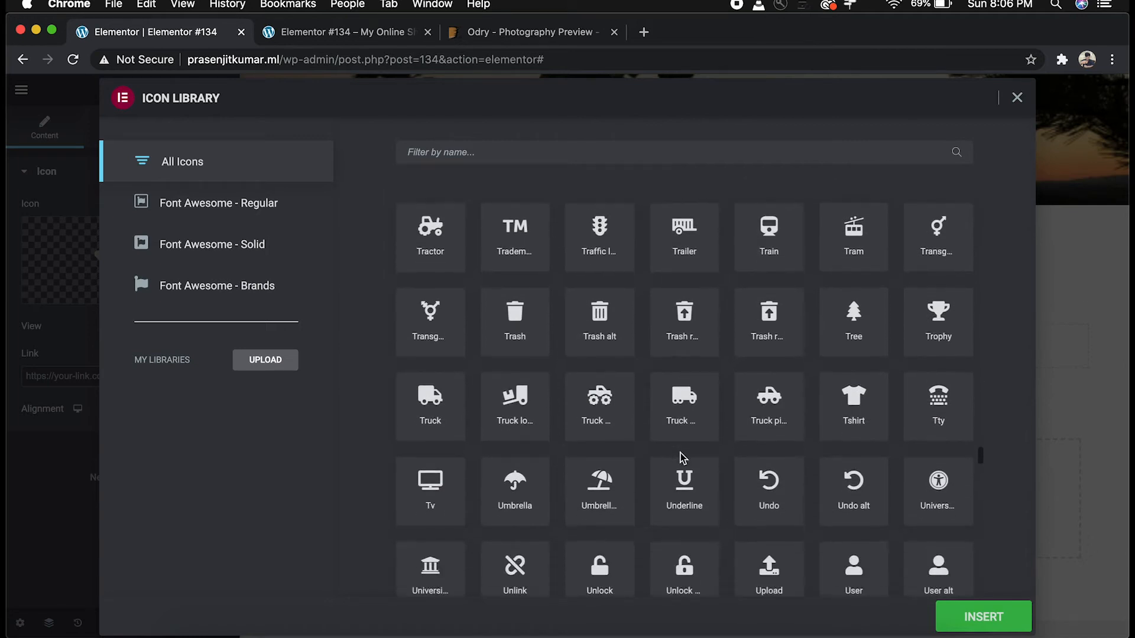
click(433, 148)
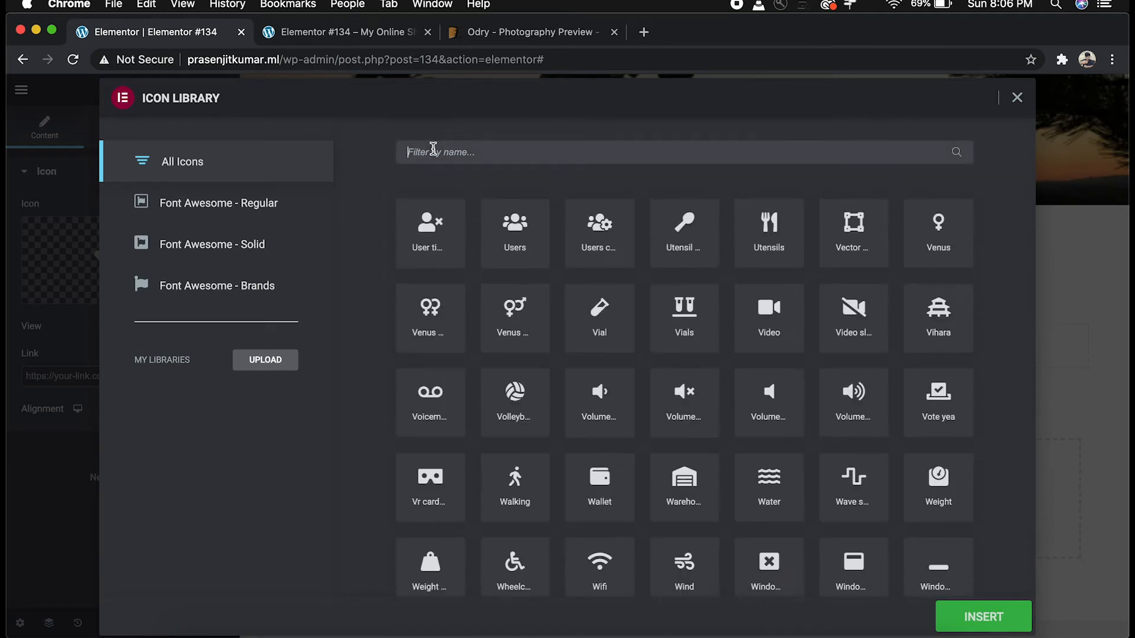
text(camer)
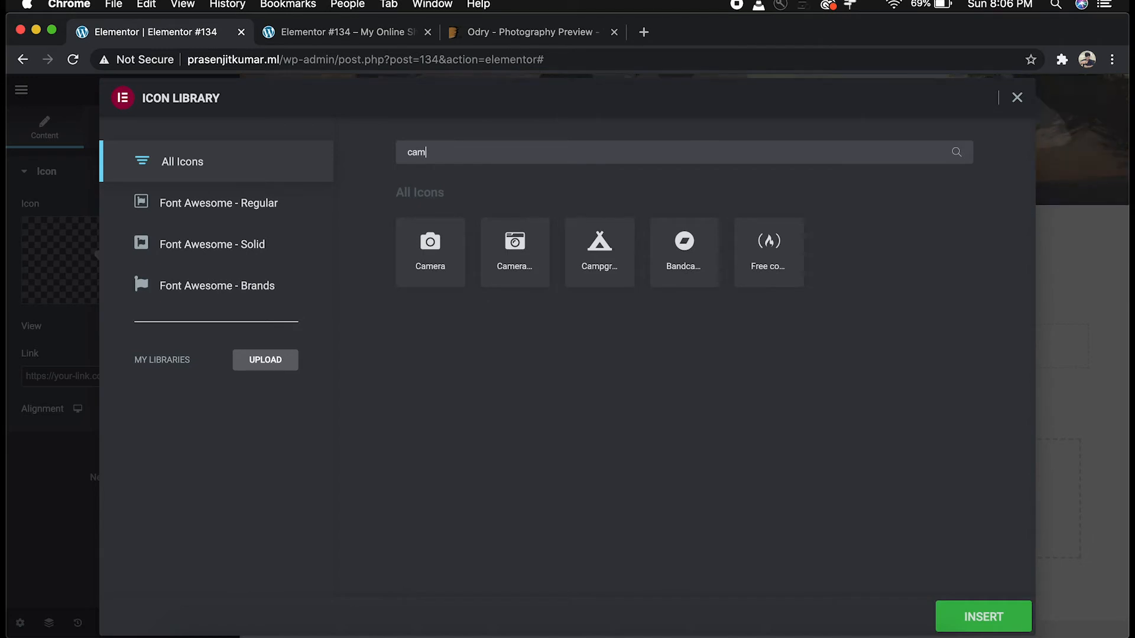
click(507, 248)
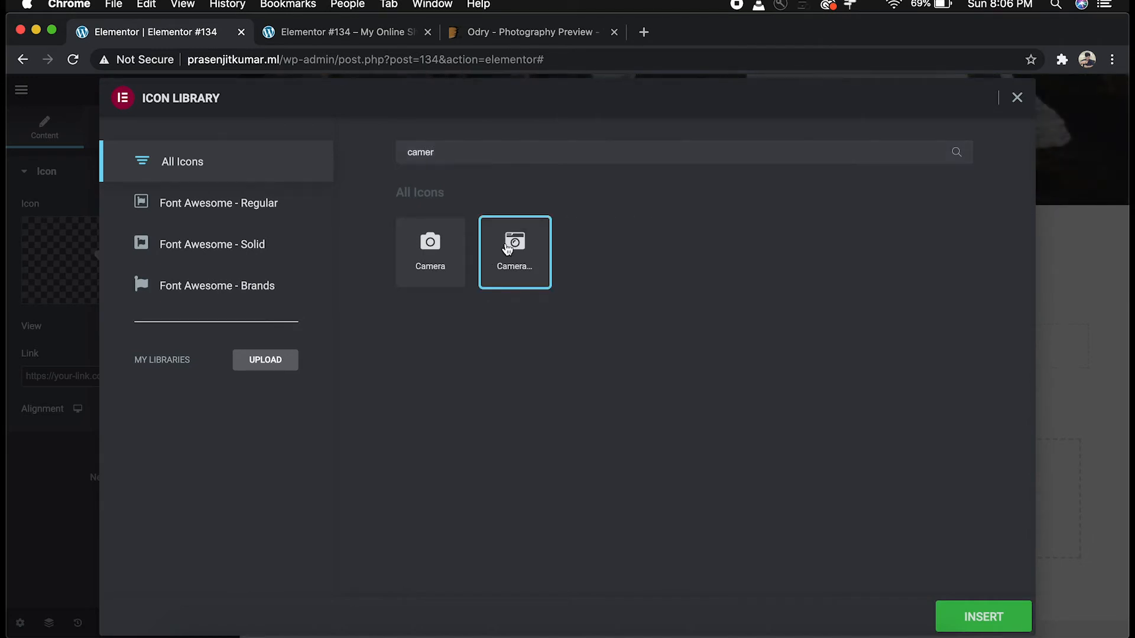
click(957, 613)
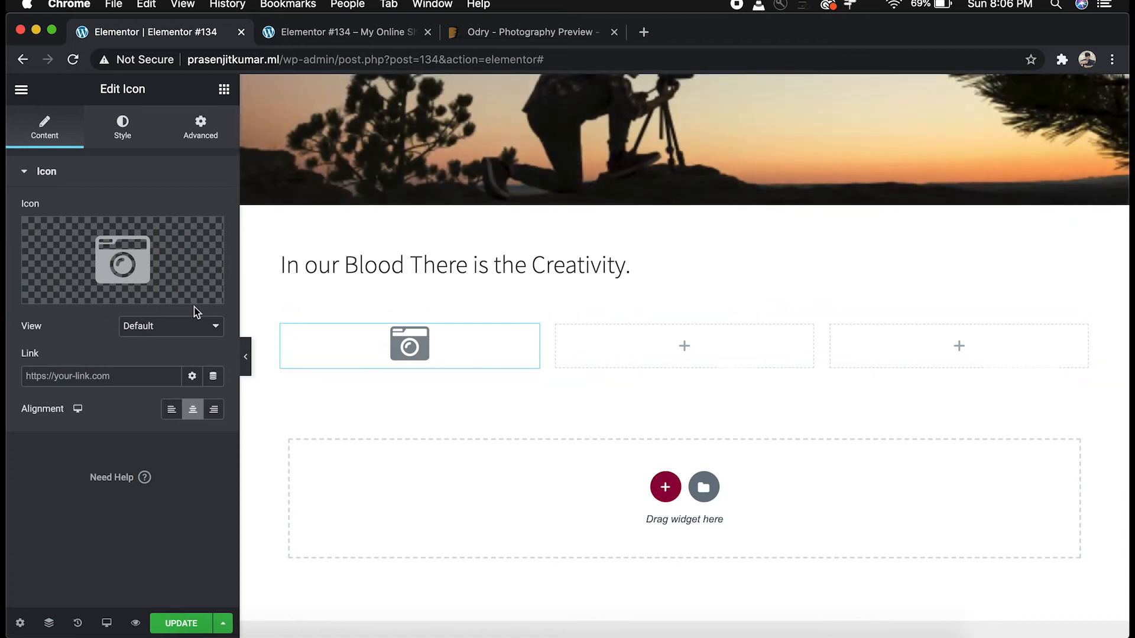
Add a "Get Ready" heading and a Text Editor widget beneath the camera icon, and align the icon left
click(224, 89)
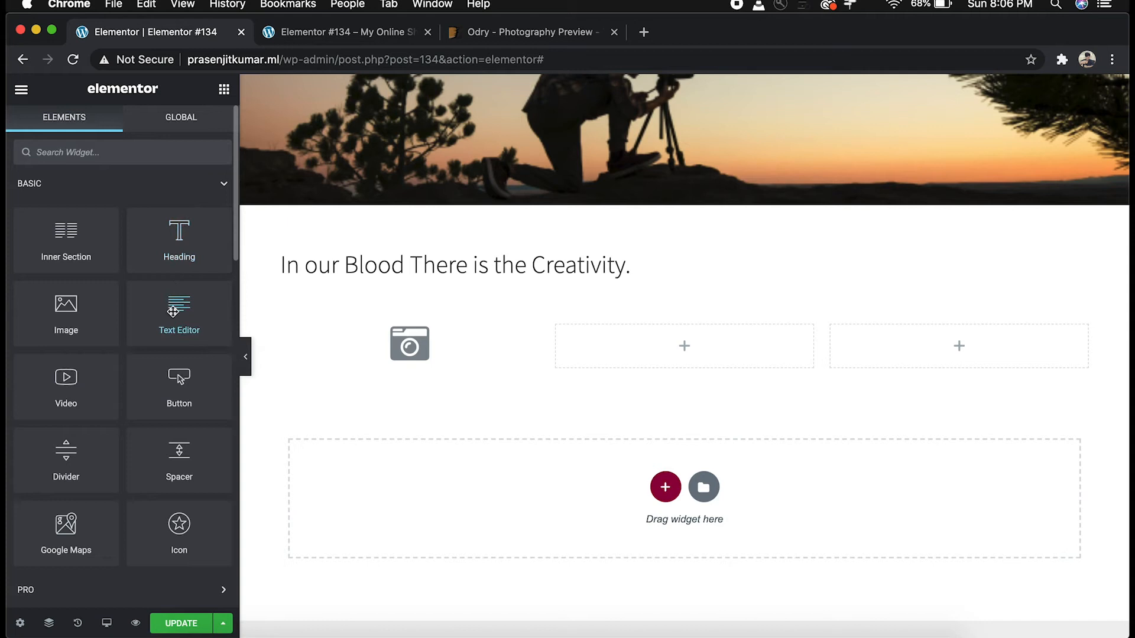
drag(184, 253, 443, 365)
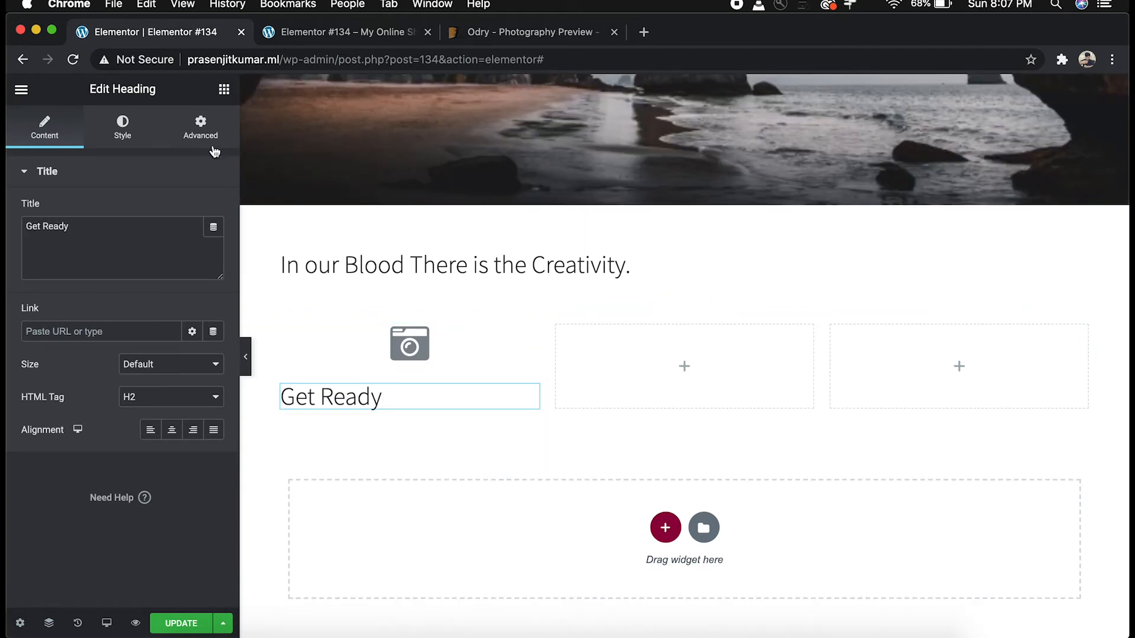
click(224, 90)
drag(171, 330, 321, 408)
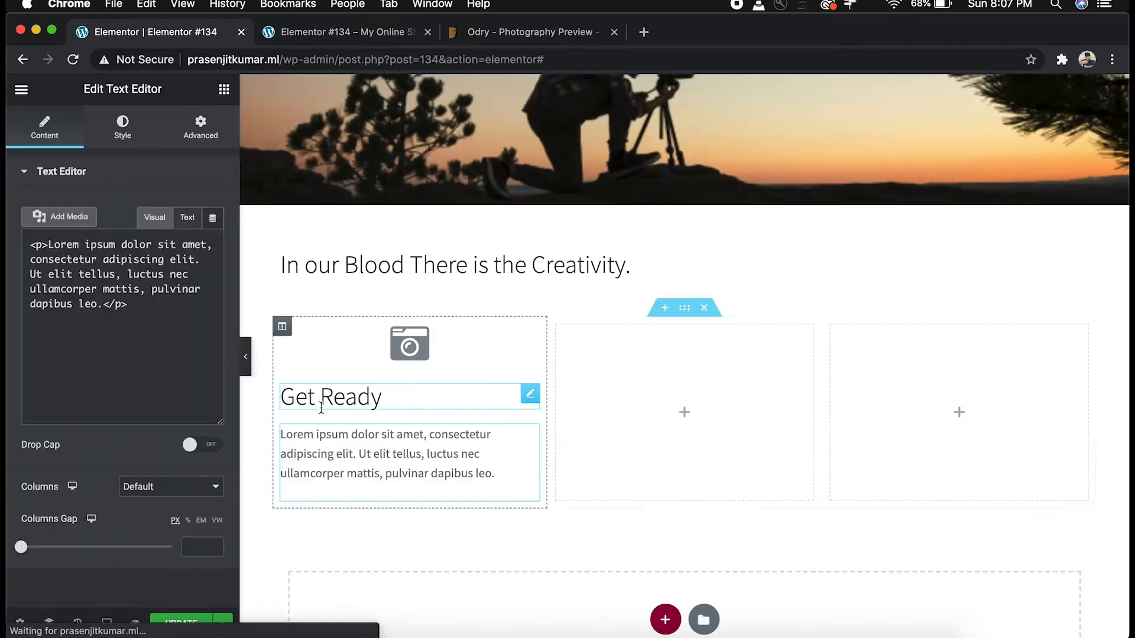
click(414, 342)
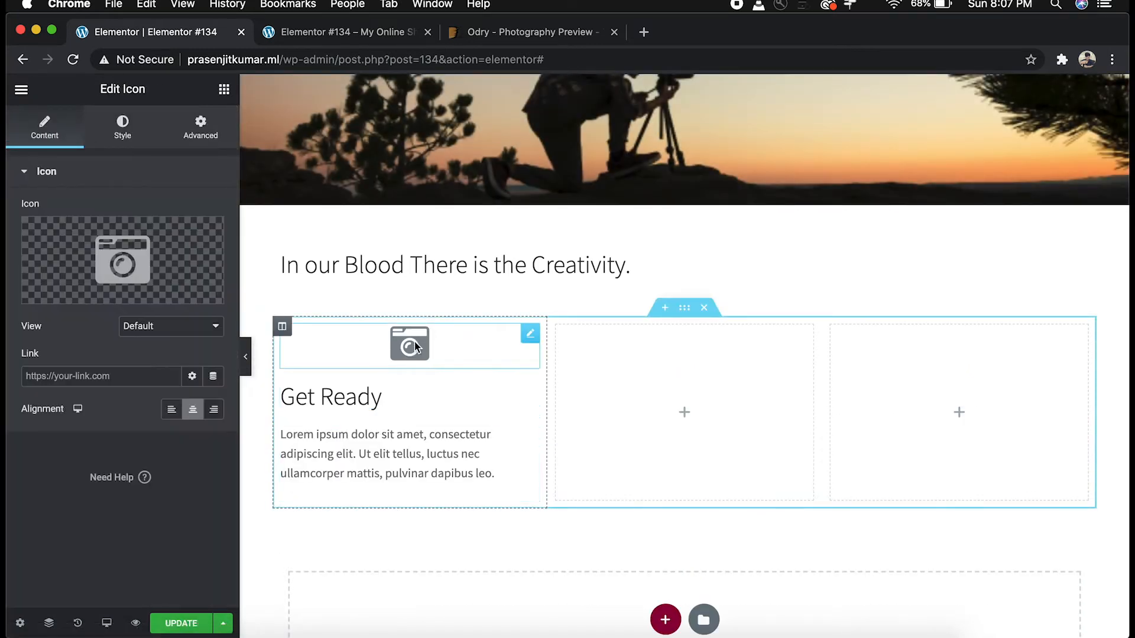
click(172, 411)
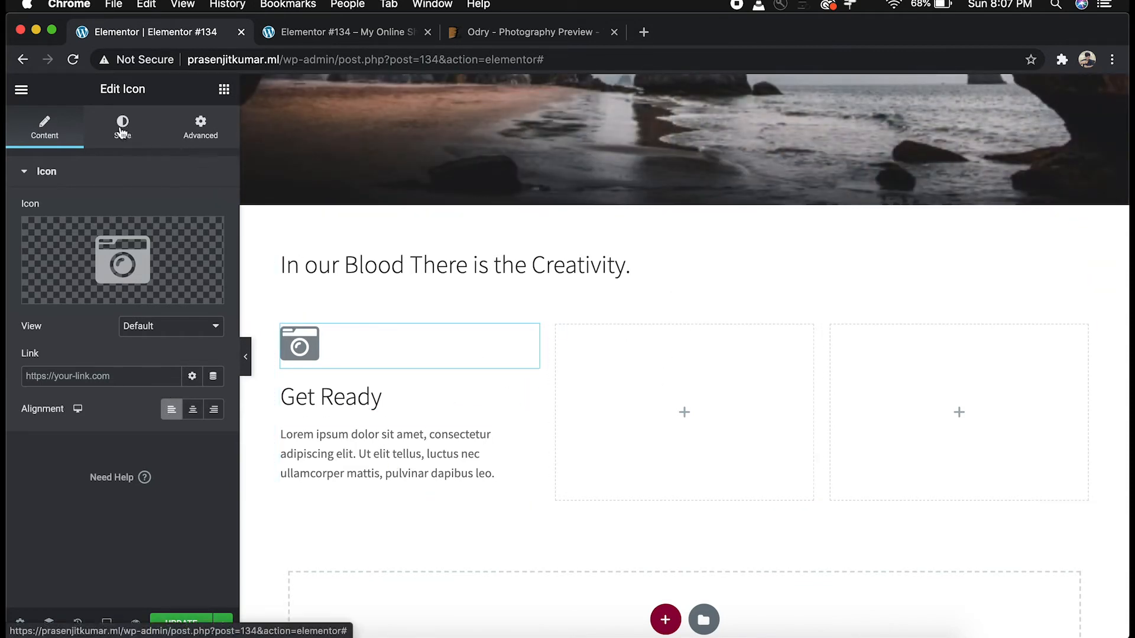
Add an Icon widget to the middle column, using the Upload icon found by searching "upload", and align it left
click(224, 90)
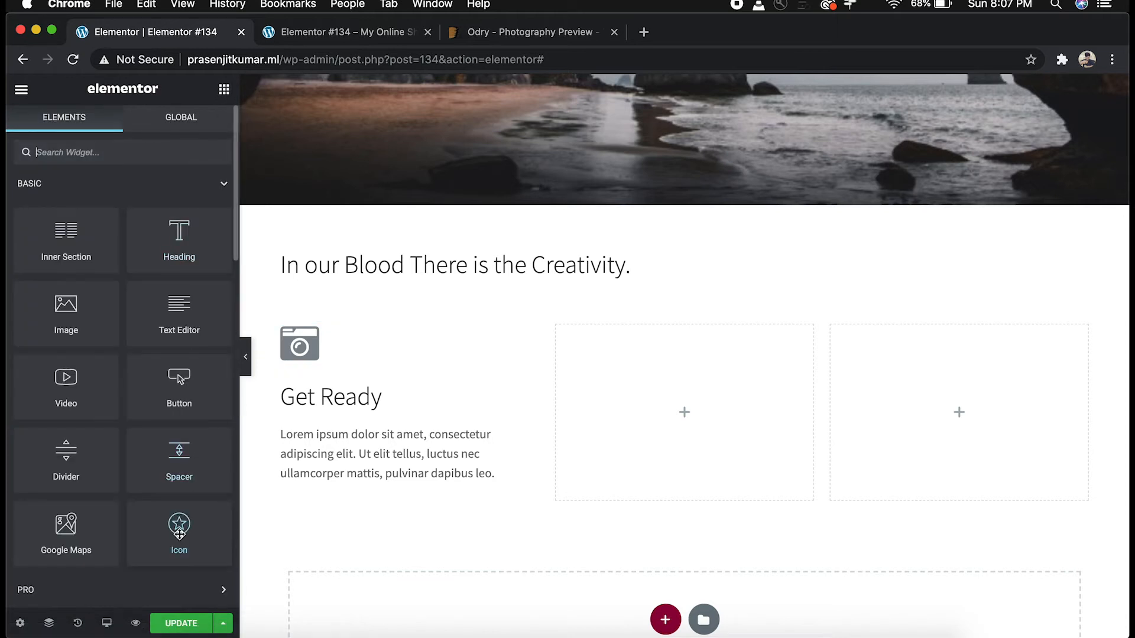
drag(179, 534, 667, 400)
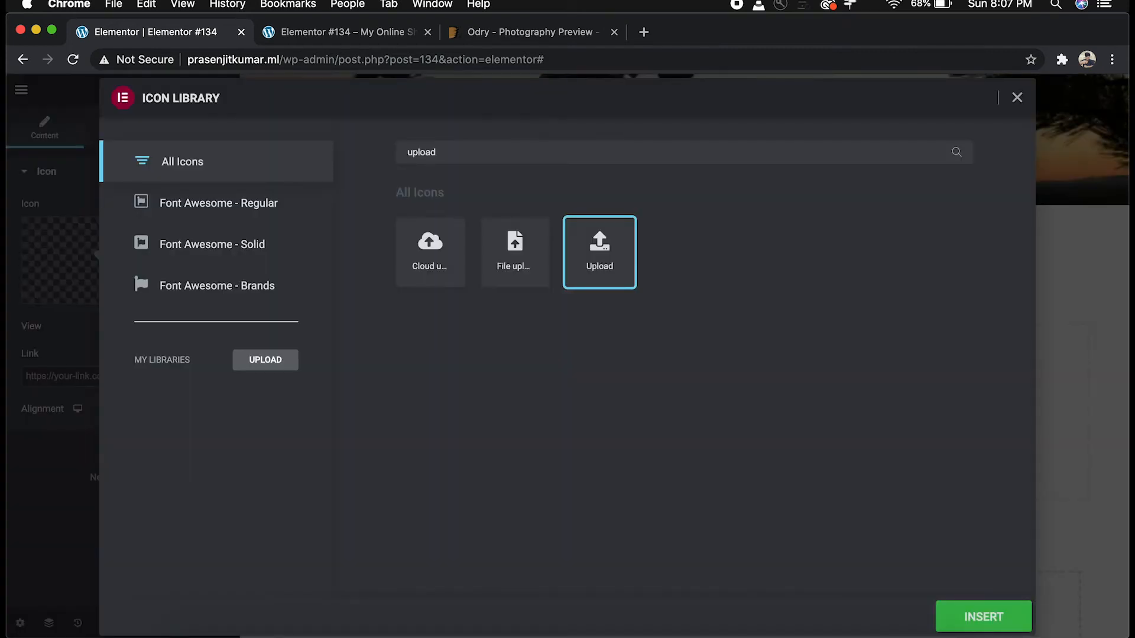
click(983, 616)
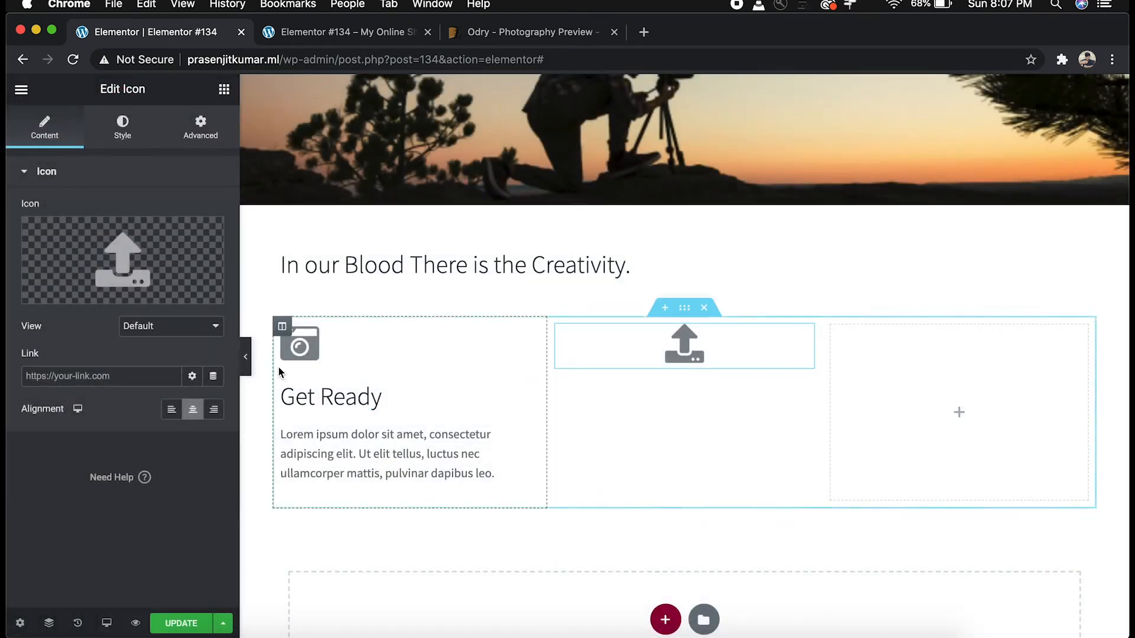
click(173, 412)
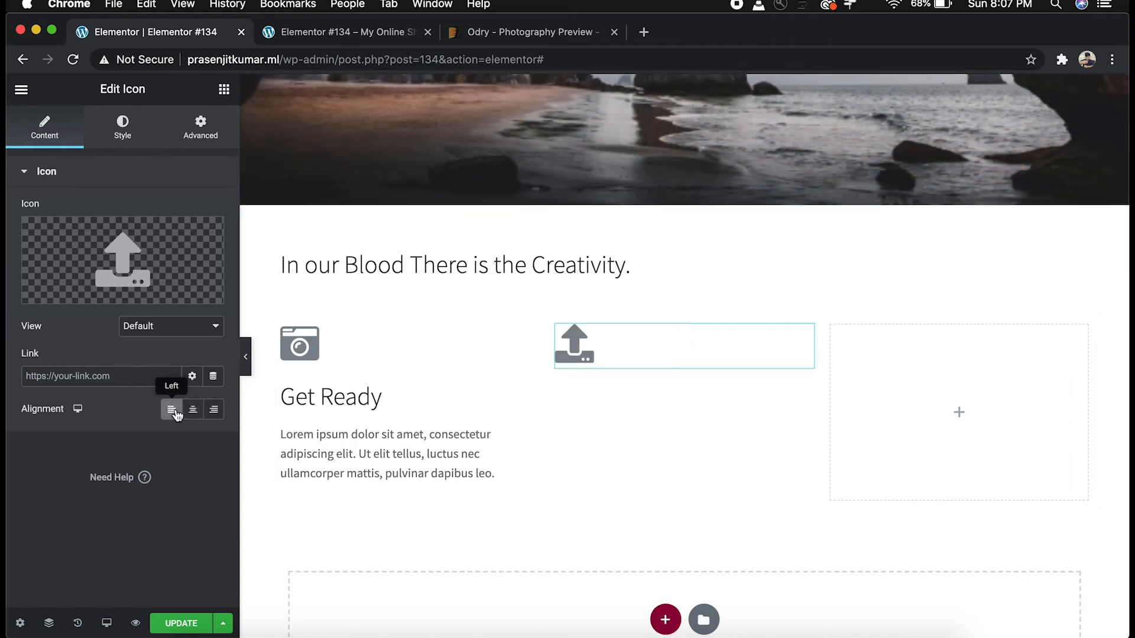
Add an "Upload" heading and a Text Editor widget beneath the upload icon in the middle column
click(224, 90)
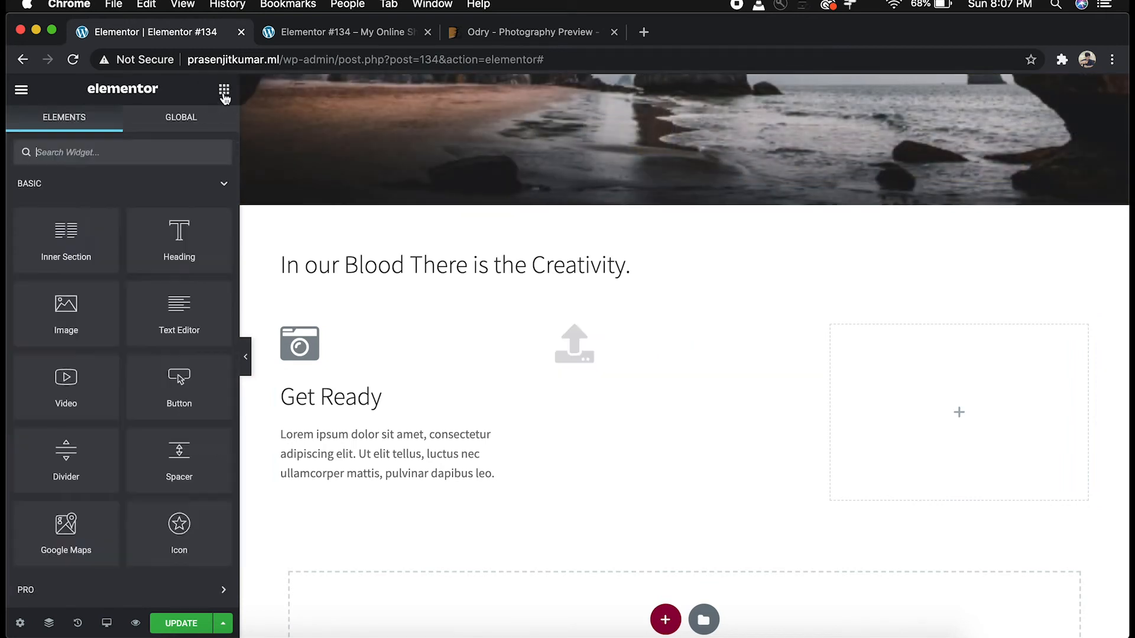
drag(171, 239, 618, 376)
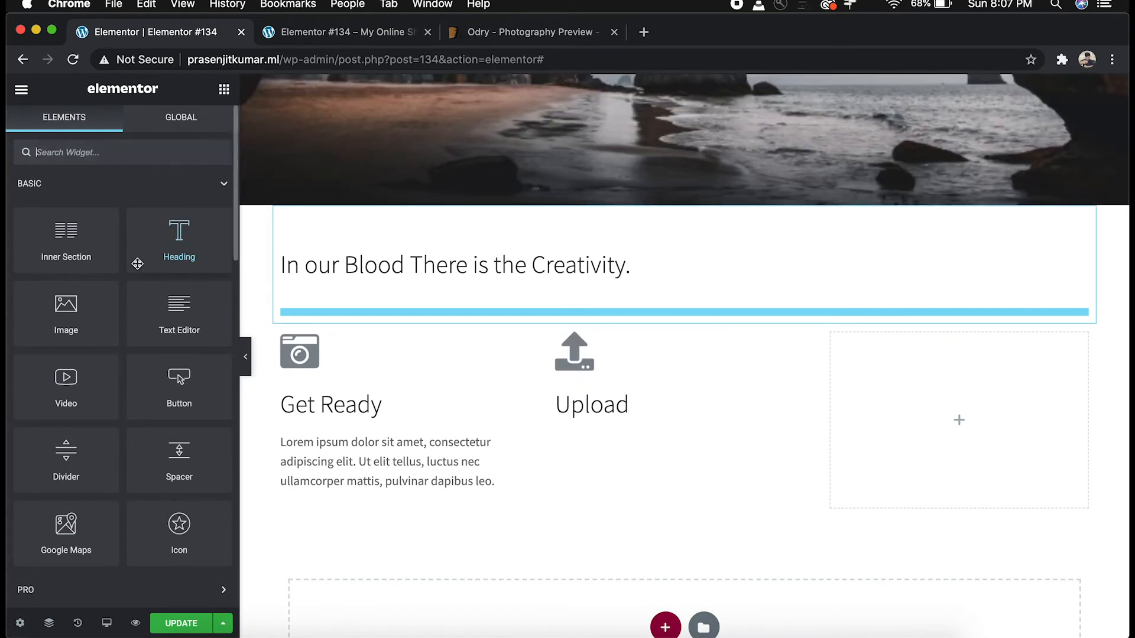
drag(133, 322, 584, 407)
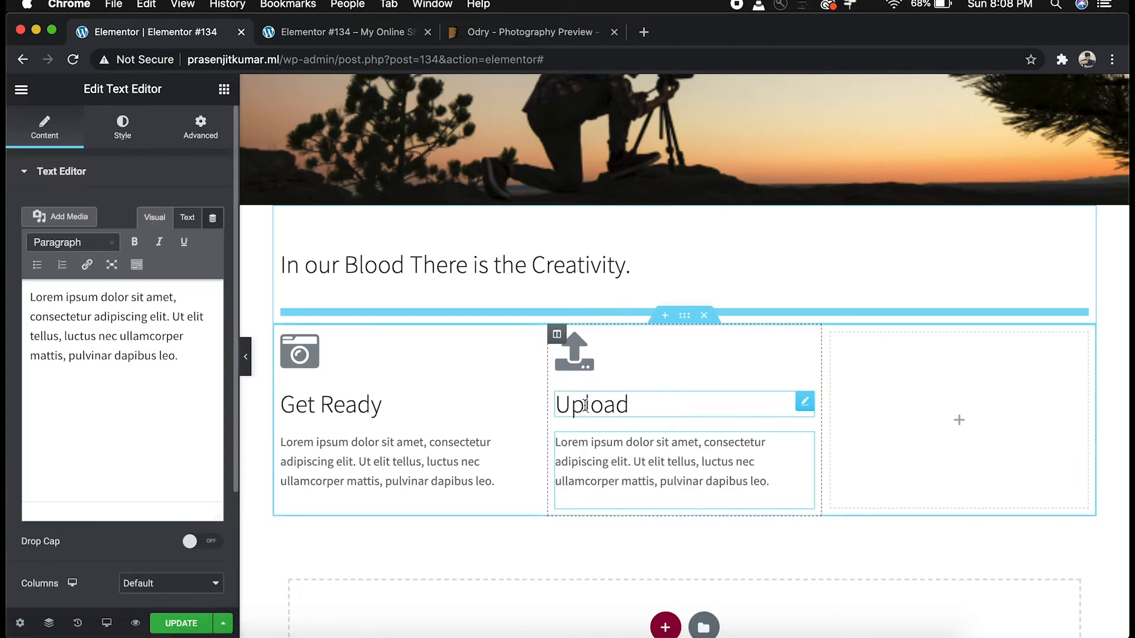
Add an Icon widget to the third column, using the circled Creative Commons share icon found by searching "share", and align it left
click(223, 94)
drag(230, 527, 963, 403)
click(66, 291)
click(530, 151)
text(share)
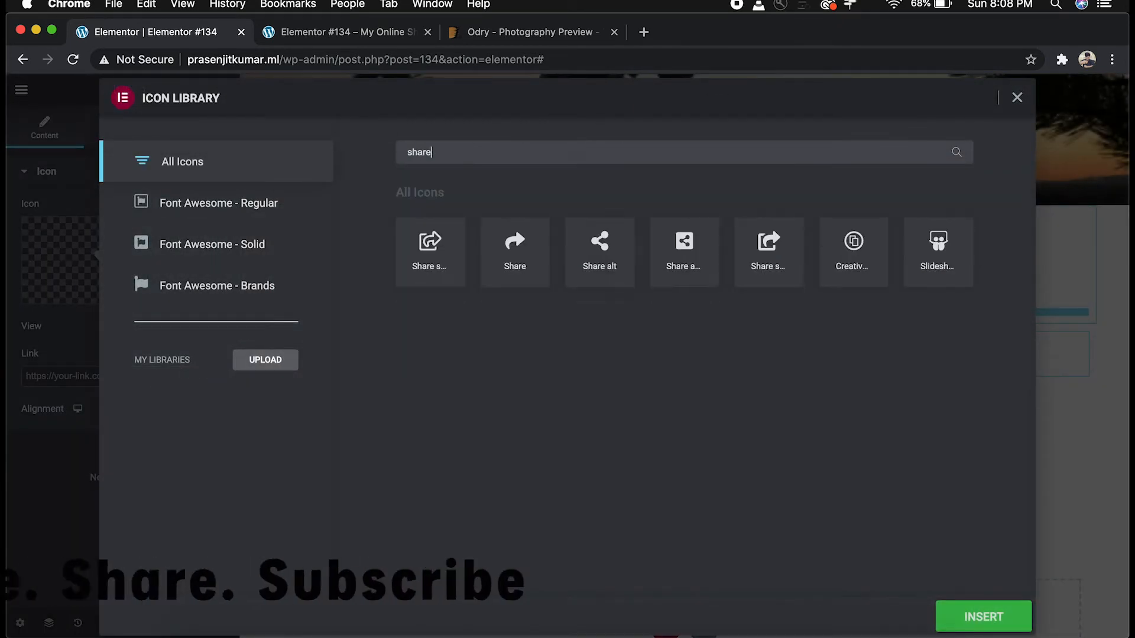
click(598, 251)
click(986, 620)
Add a "Share" heading and a Text Editor widget beneath the third column's icon
click(223, 89)
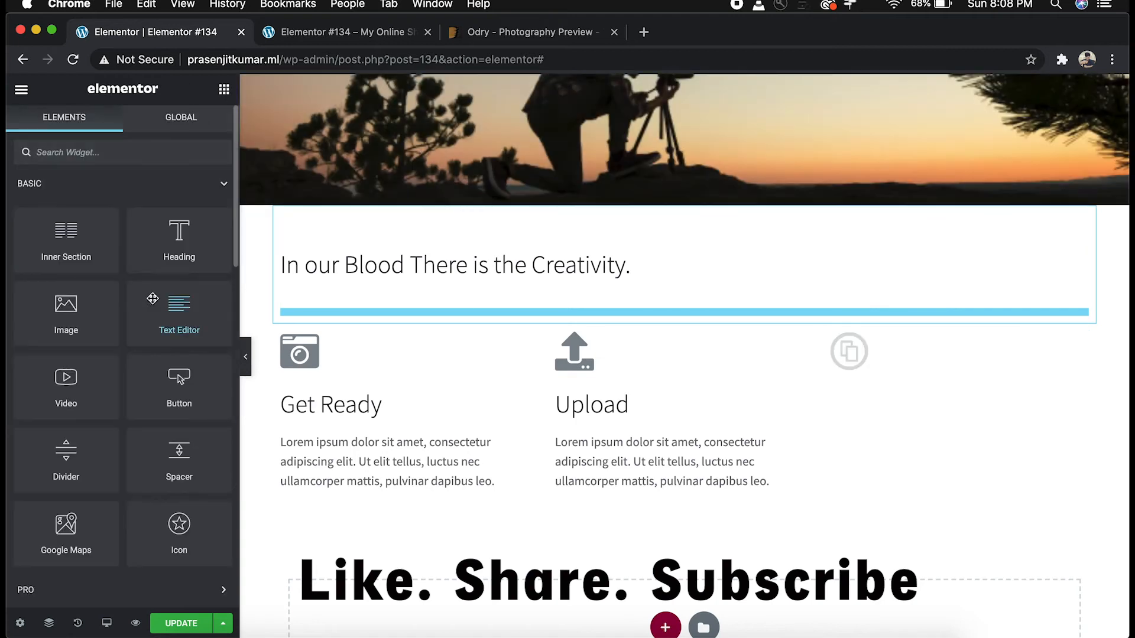
drag(180, 240, 959, 373)
click(182, 242)
key(super+a)
text(Share)
click(224, 89)
drag(177, 309, 958, 432)
Add a single-column section below the three icon columns and place a Basic Gallery widget in it
scroll(691, 359, down, 3)
click(664, 415)
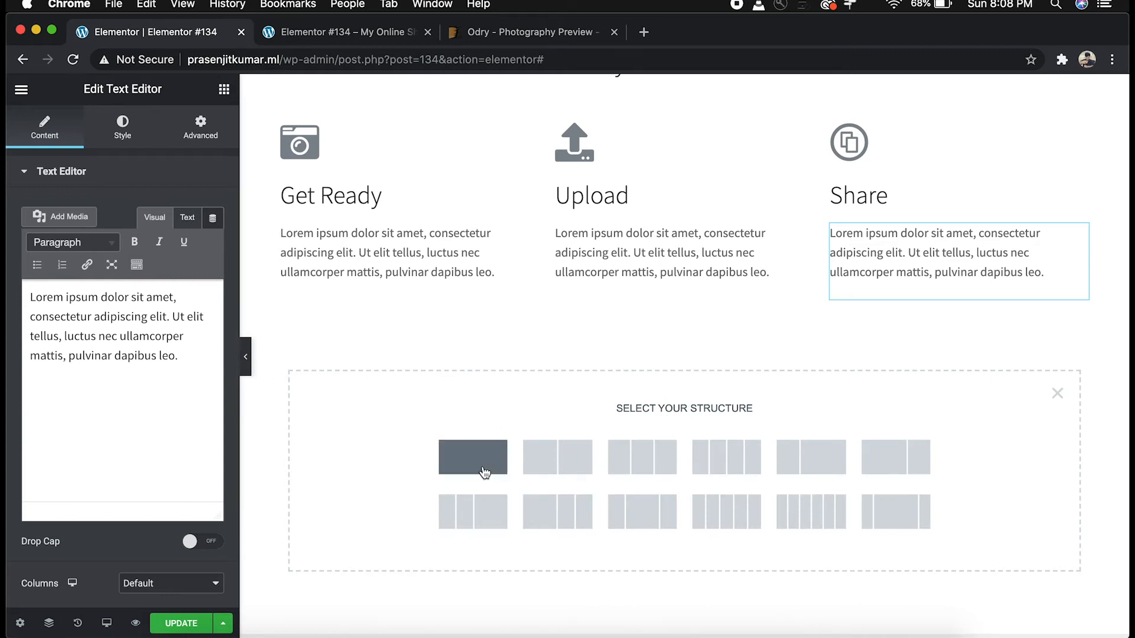
click(464, 461)
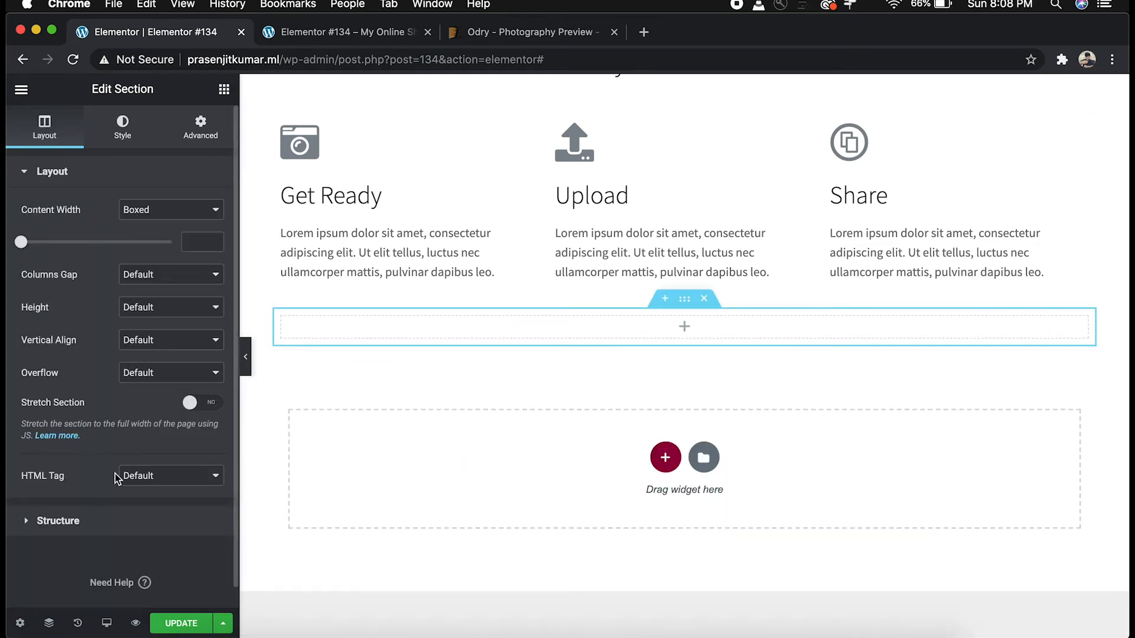
click(225, 95)
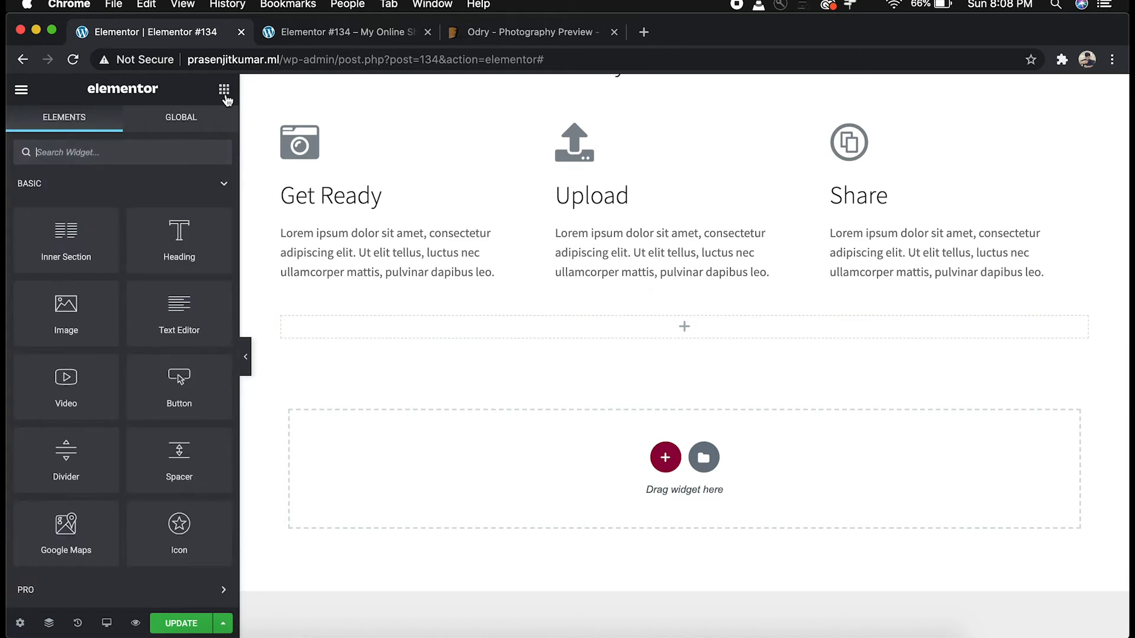
click(224, 185)
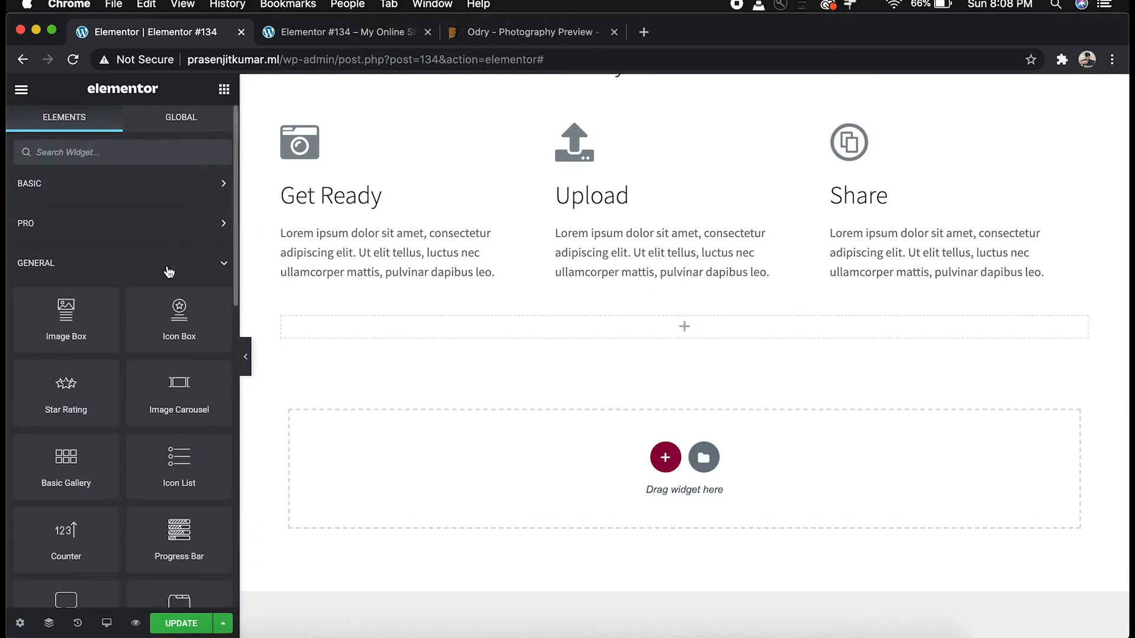
scroll(140, 390, down, 4)
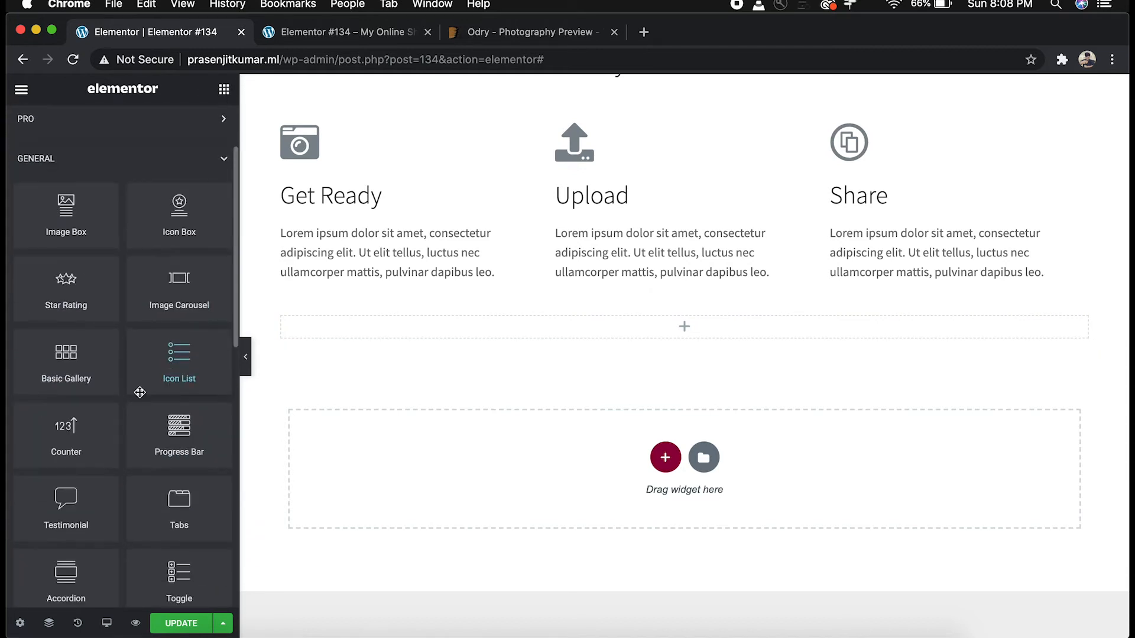
drag(66, 367, 653, 324)
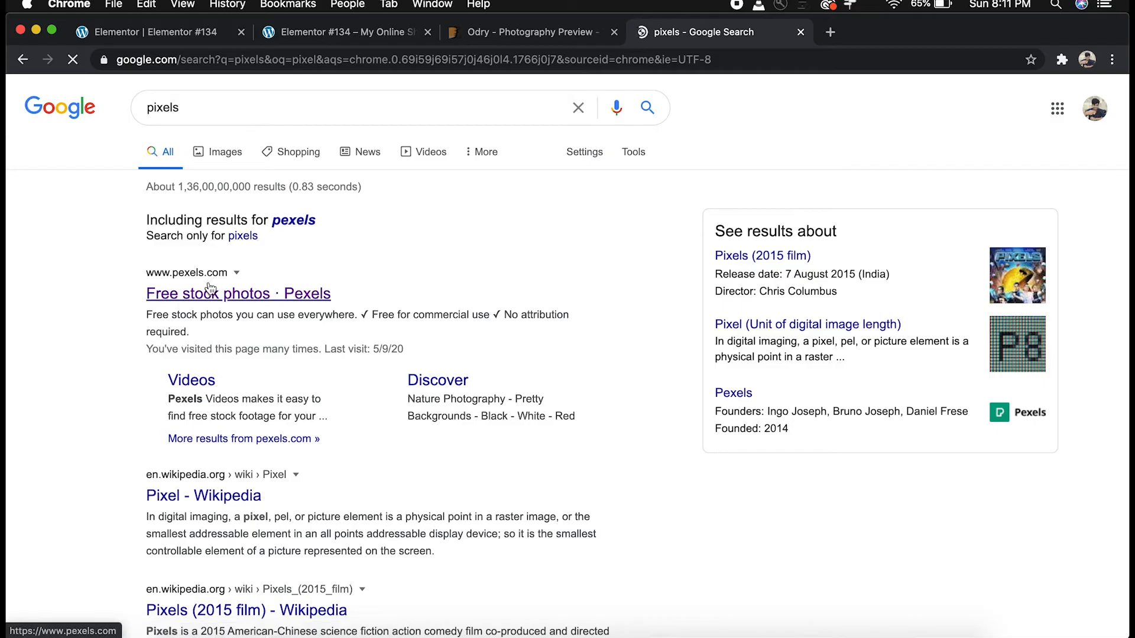
Open the Pexels site from the Google results and browse its free stock photos
click(210, 290)
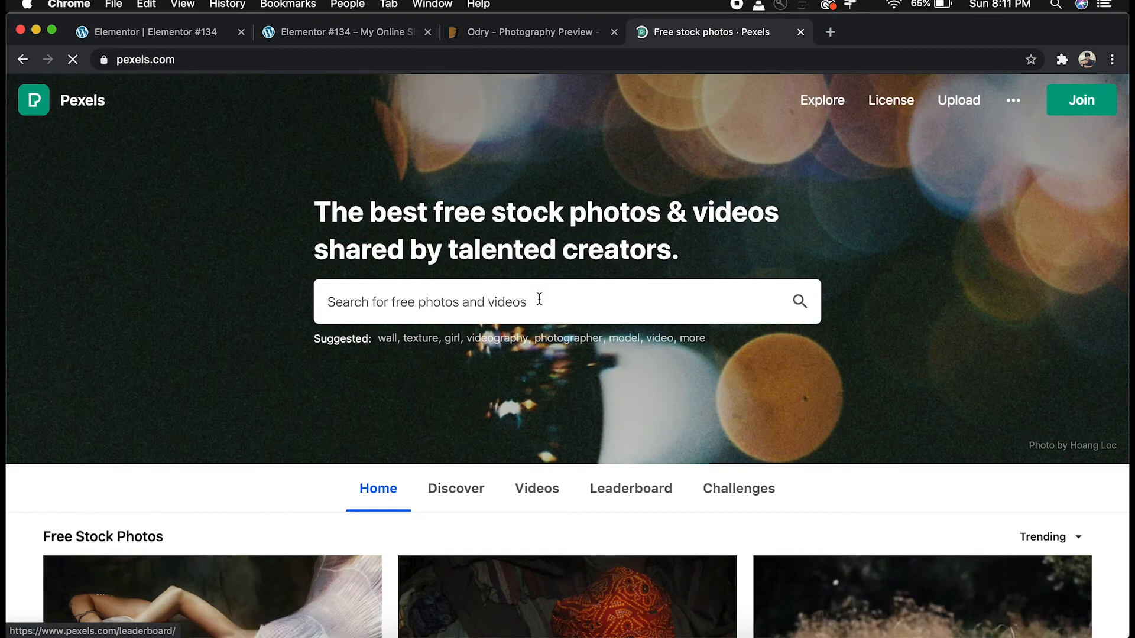
scroll(627, 258, down, 1)
scroll(627, 257, down, 5)
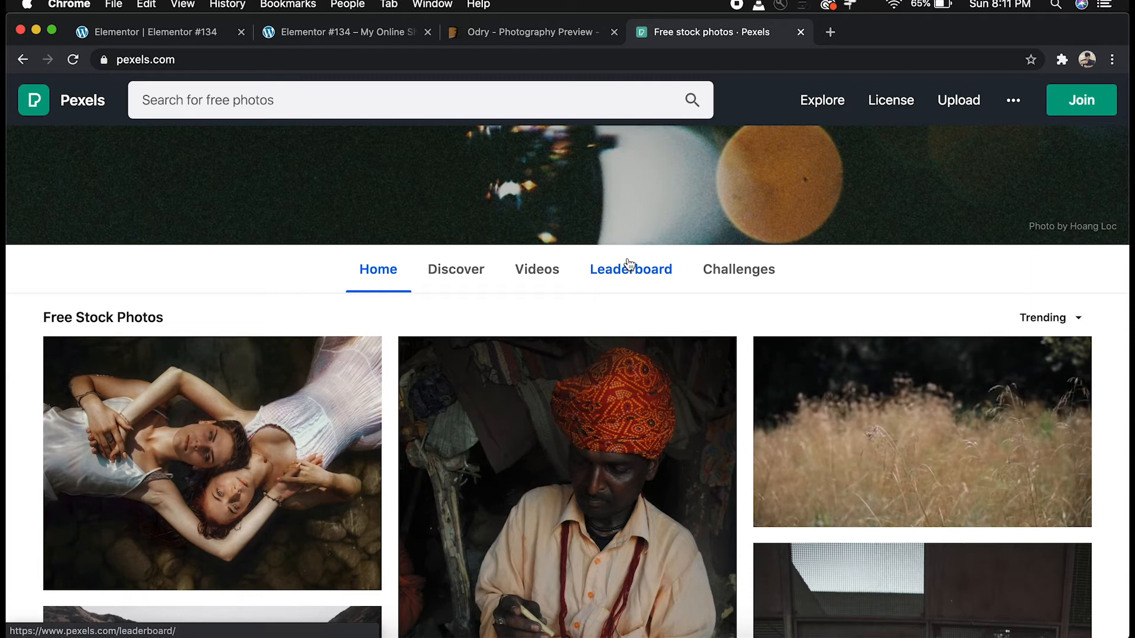
scroll(629, 263, down, 7)
scroll(629, 264, down, 4)
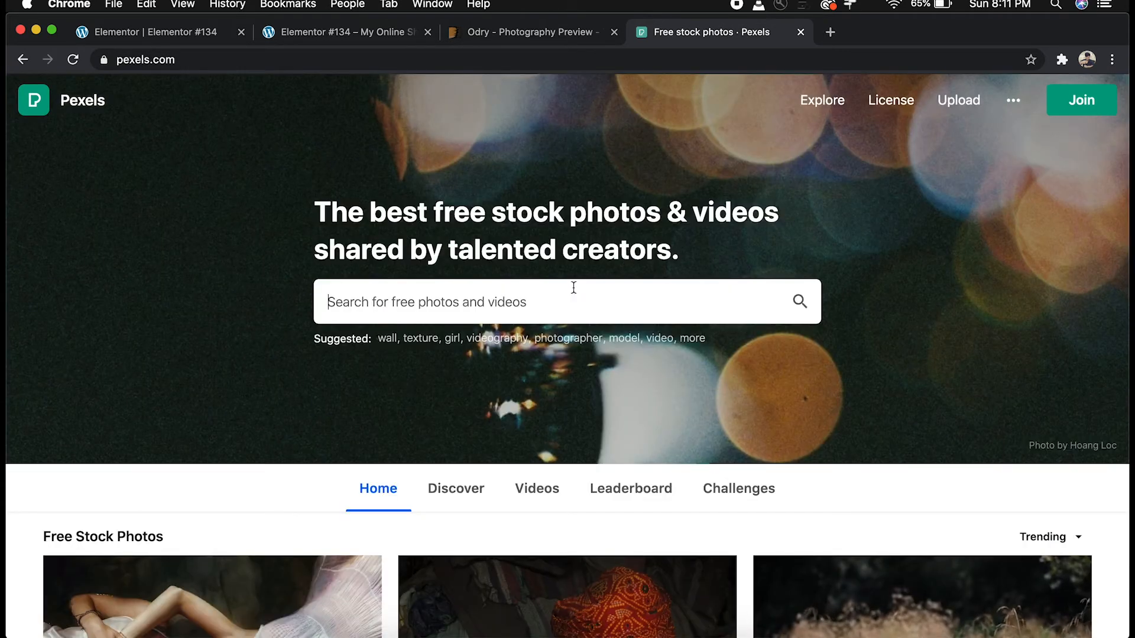
Return to the Elementor editor, upload six camera and photographer images from the computer, and insert them as the Basic Gallery's images
click(159, 33)
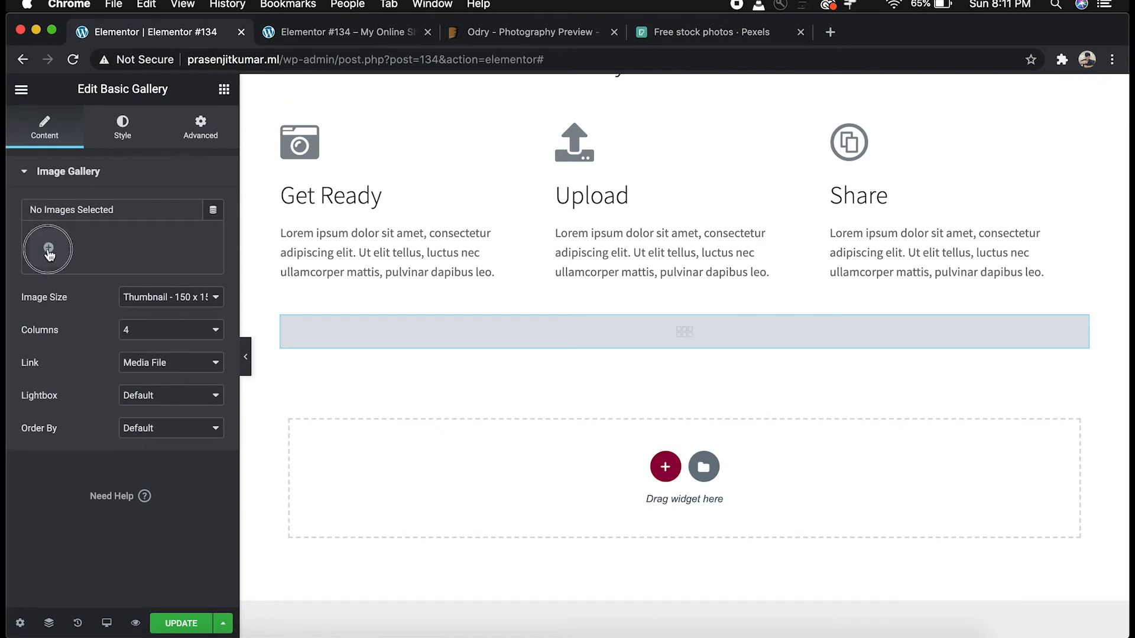
click(49, 248)
click(225, 152)
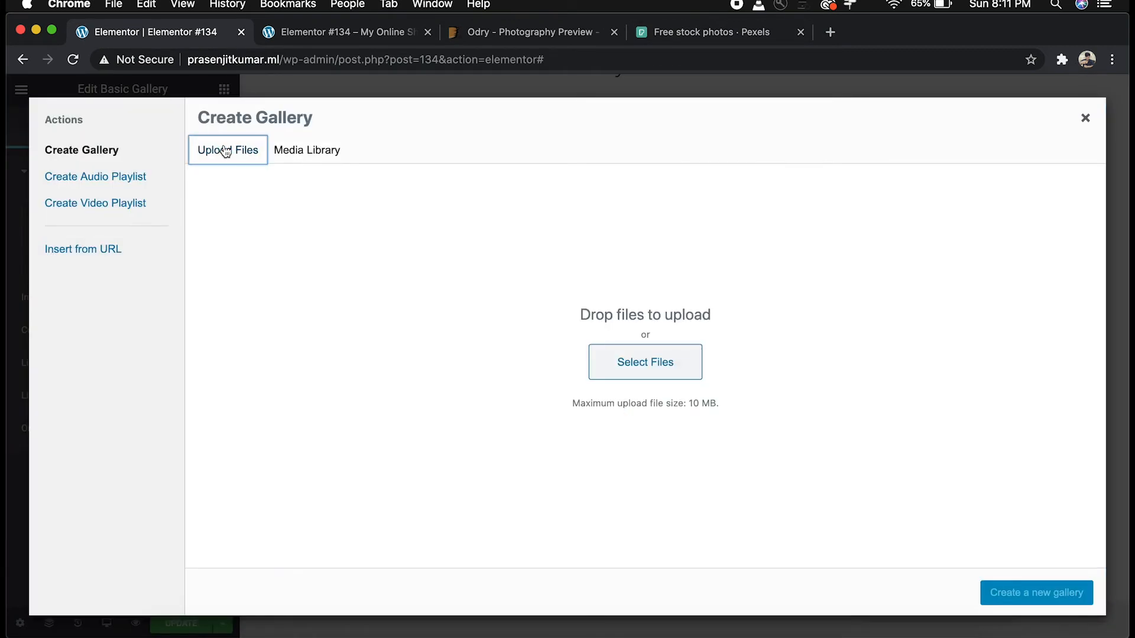
click(666, 361)
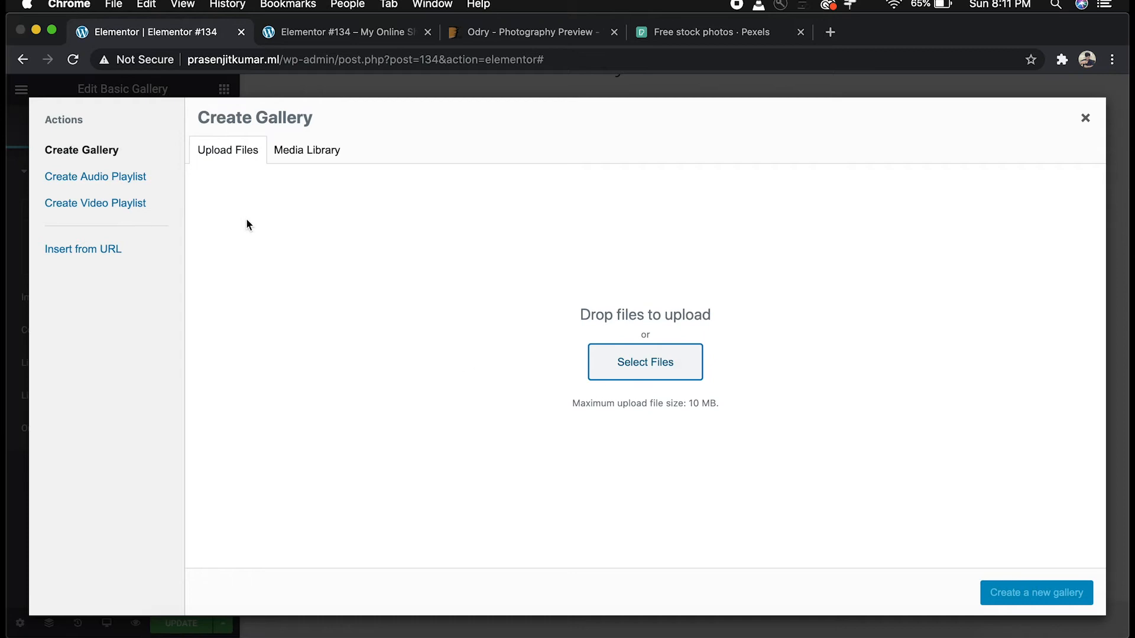
click(331, 190)
drag(388, 146, 450, 236)
click(841, 406)
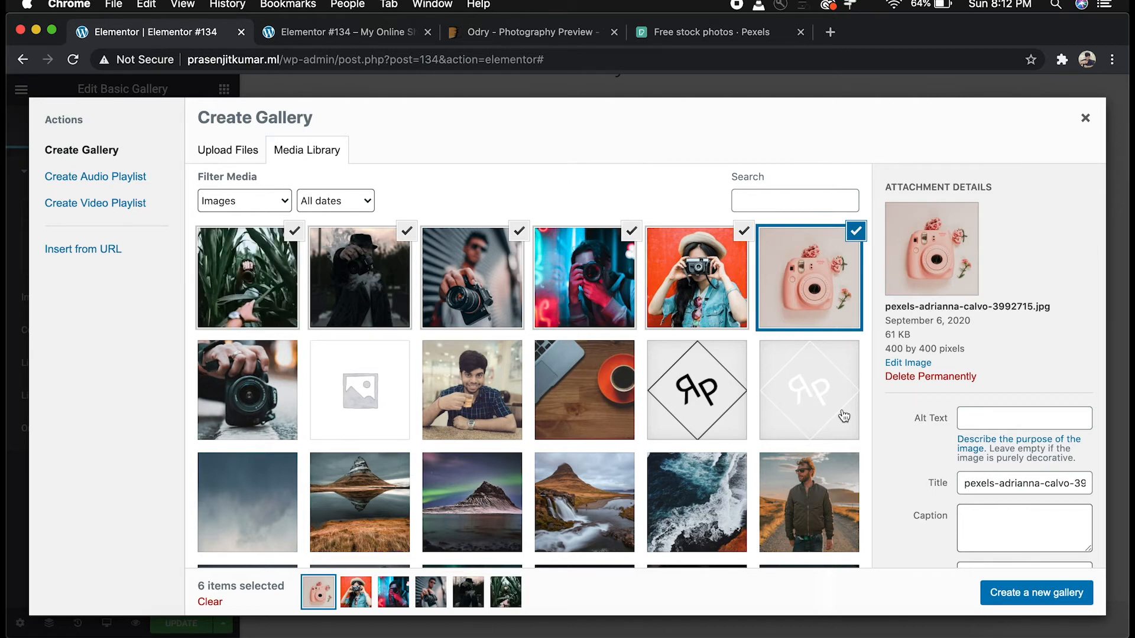
click(1022, 596)
click(1054, 593)
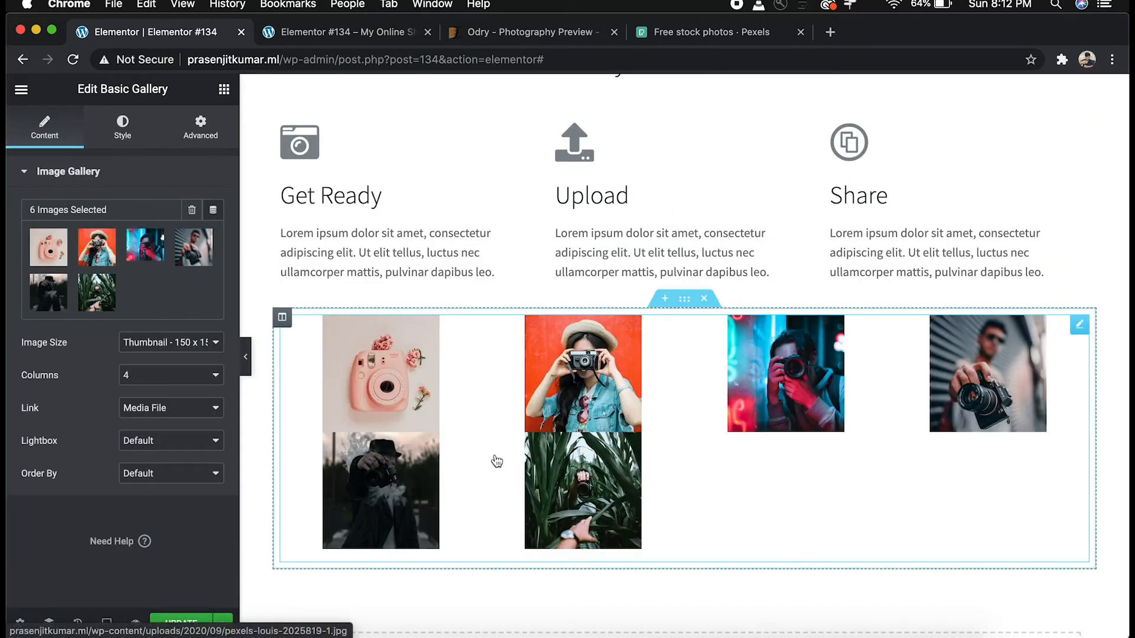
Set the gallery's image size to Medium - 300 x 300 and its column count to 3
click(207, 343)
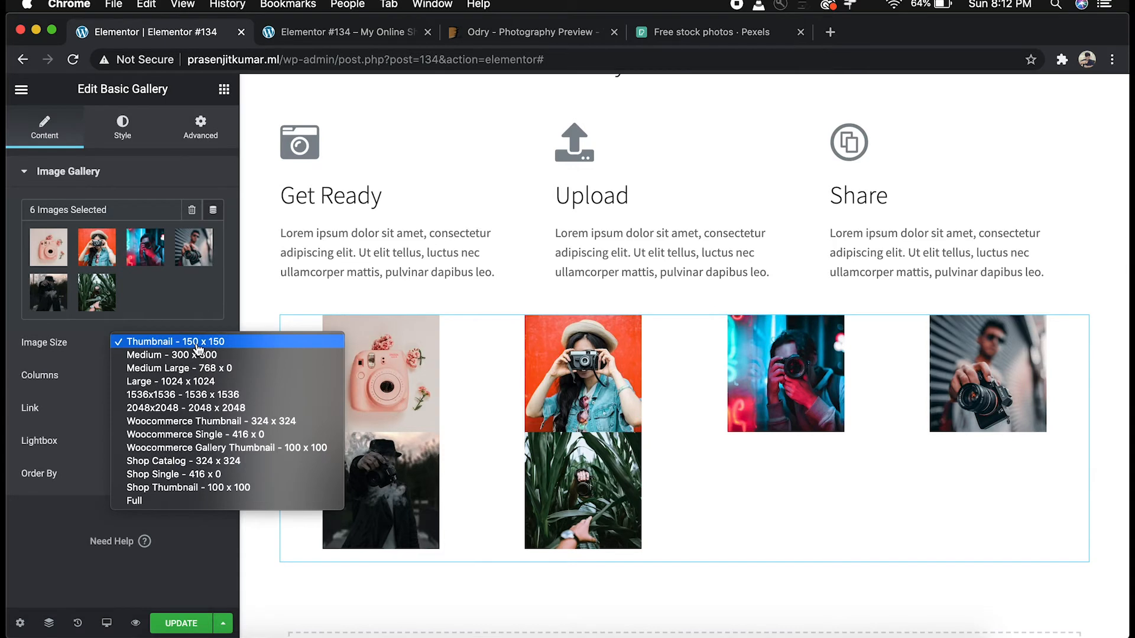
click(239, 357)
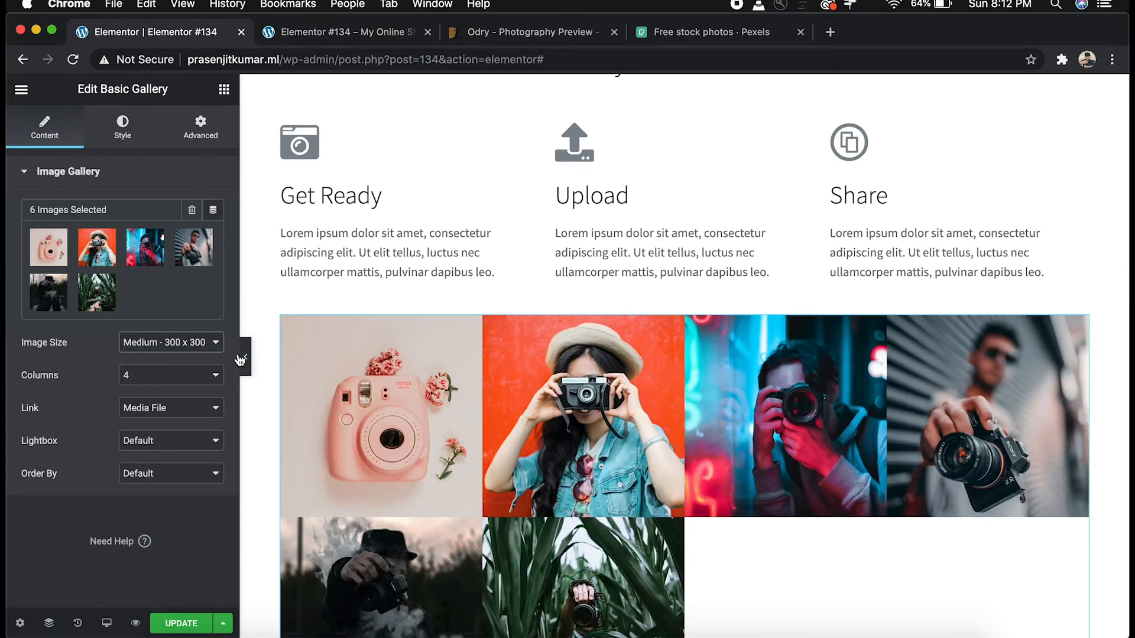
click(152, 389)
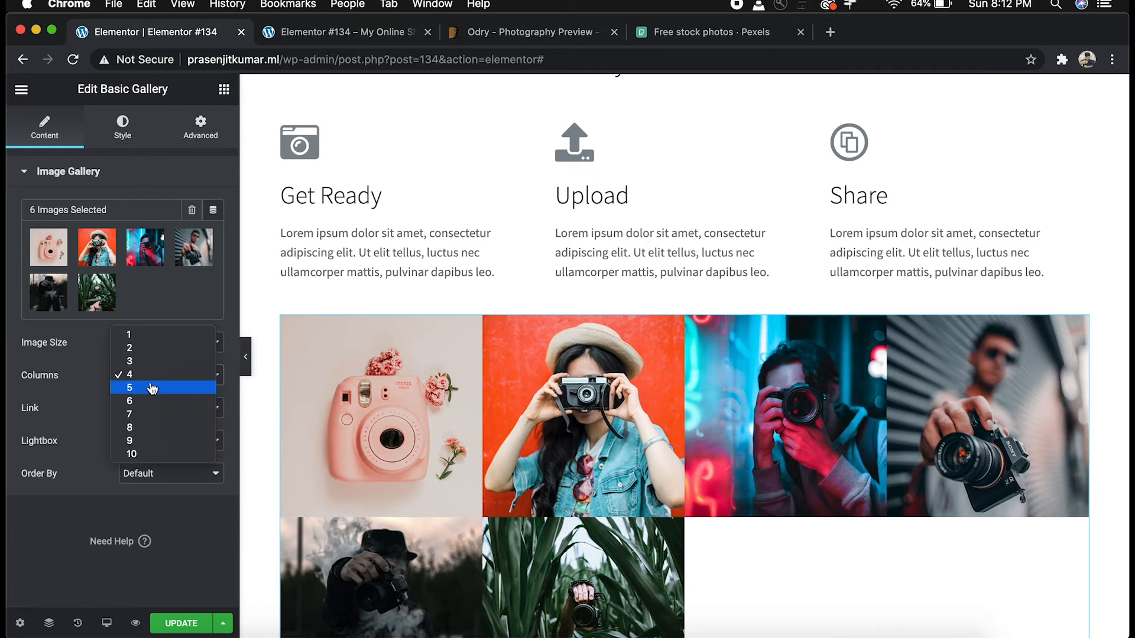
click(159, 366)
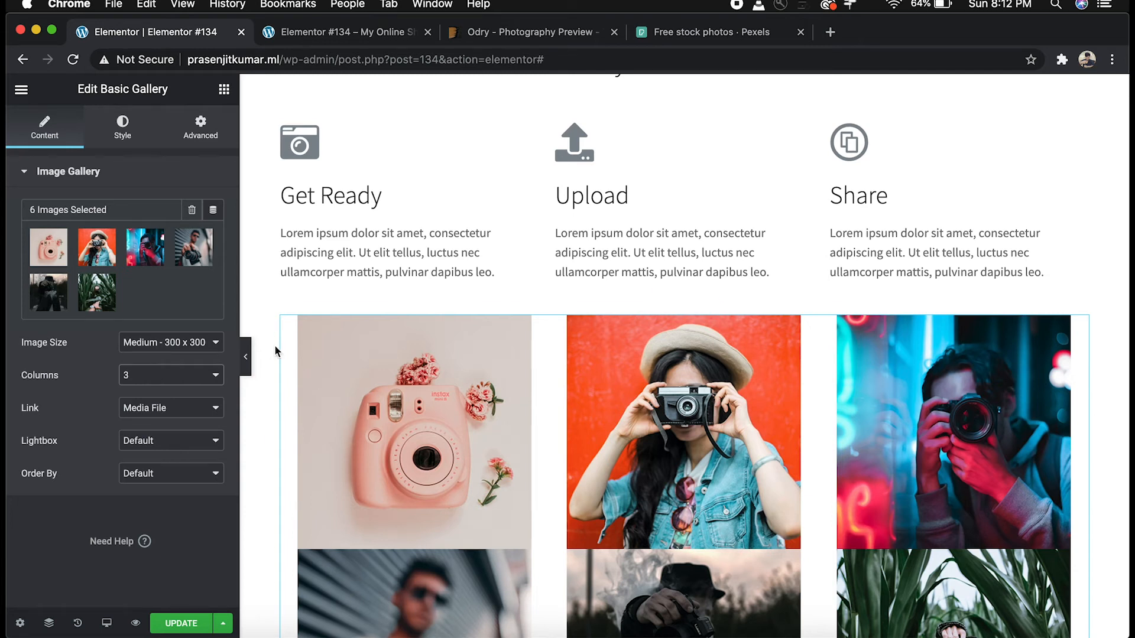
Set the gallery's lightbox to Yes and its image order to Random
click(201, 442)
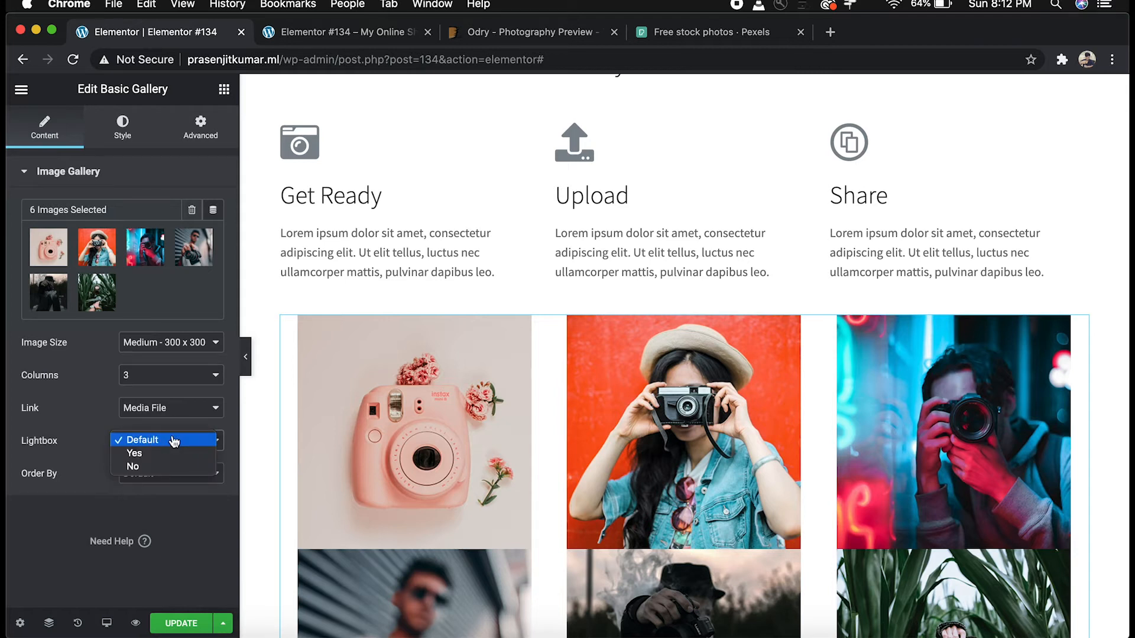
click(162, 454)
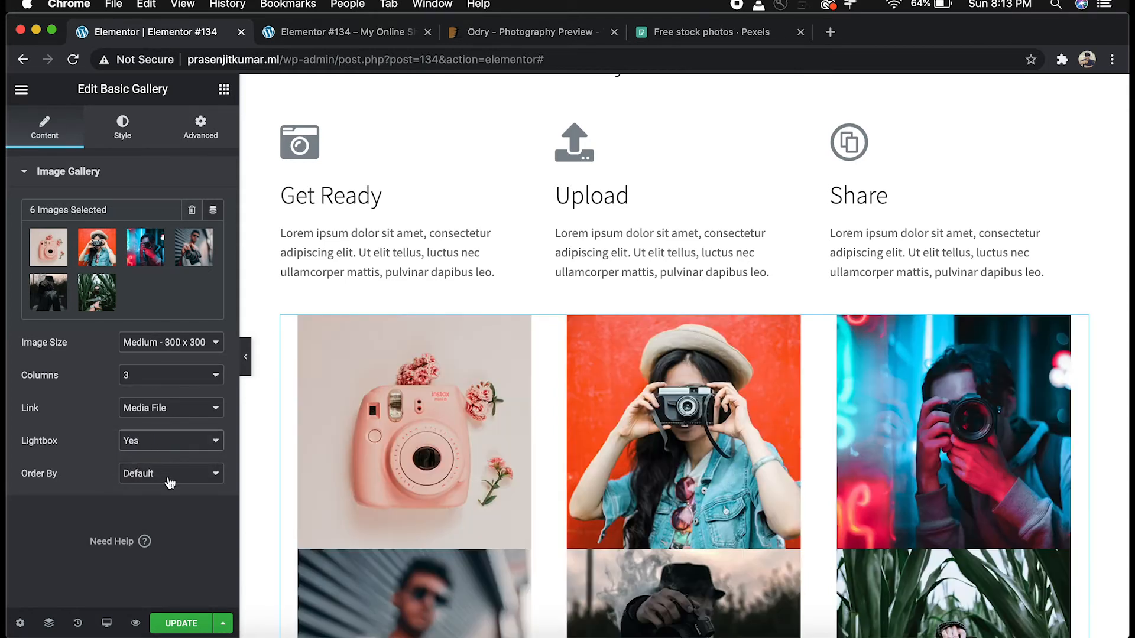
click(168, 475)
click(170, 486)
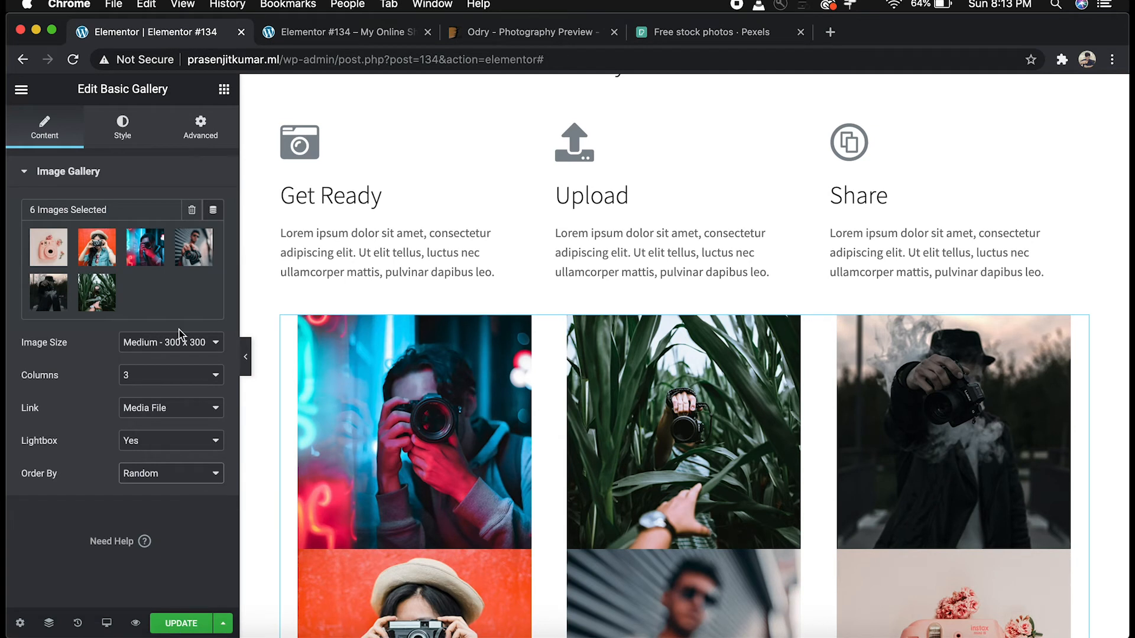
Update the page and reload the live version to review the header, icon columns and photo gallery
click(178, 623)
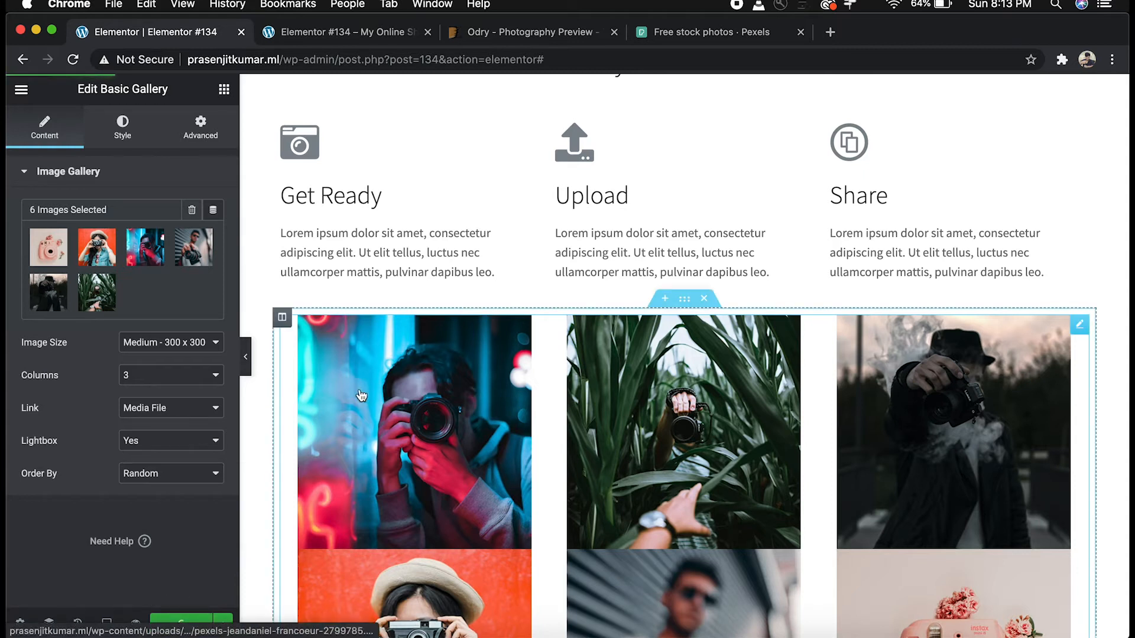
click(348, 32)
click(73, 59)
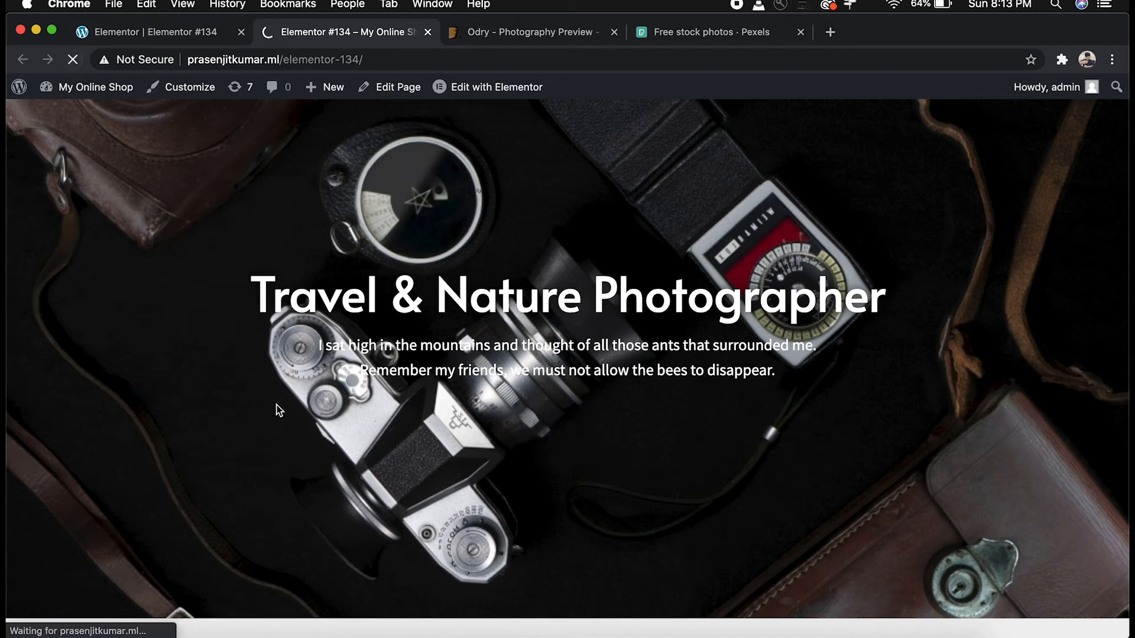
scroll(518, 260, down, 4)
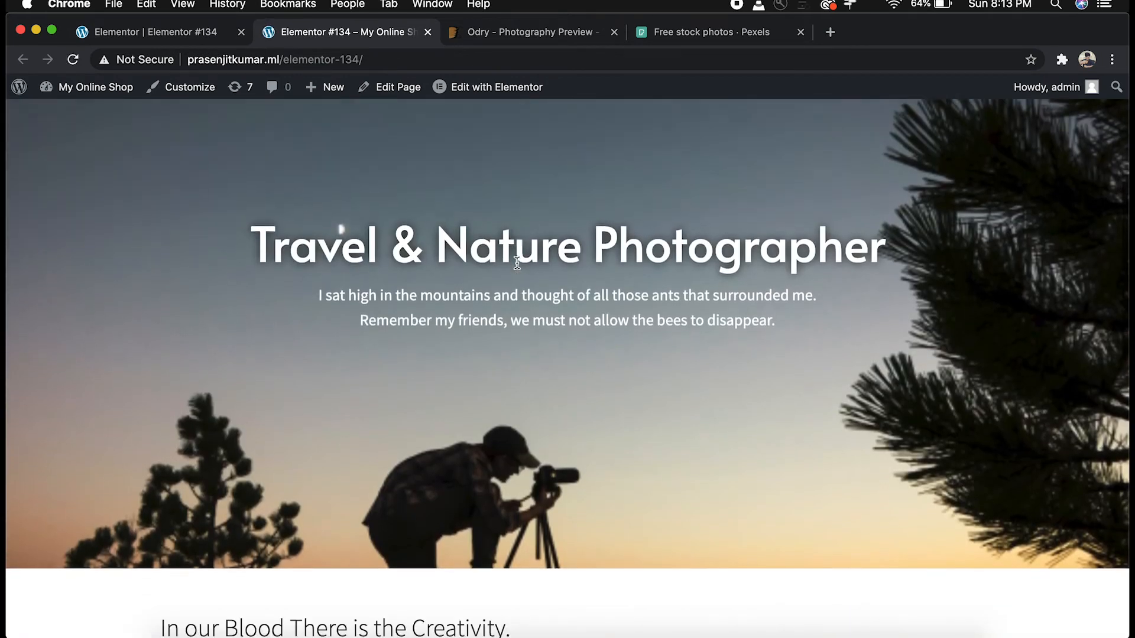
scroll(517, 264, down, 6)
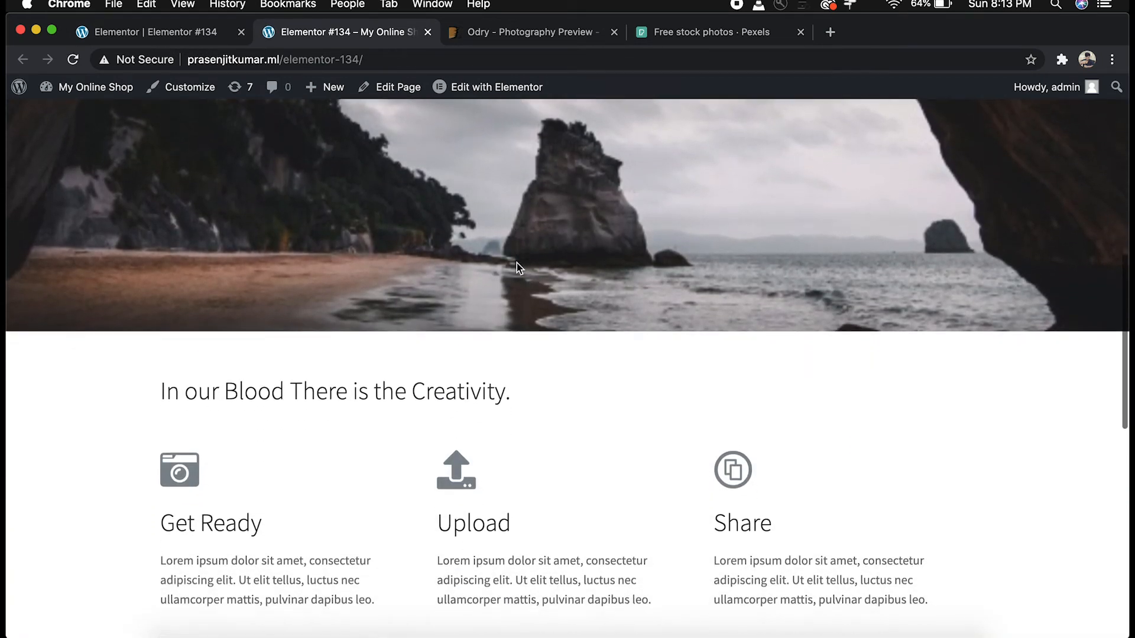
scroll(517, 266, down, 6)
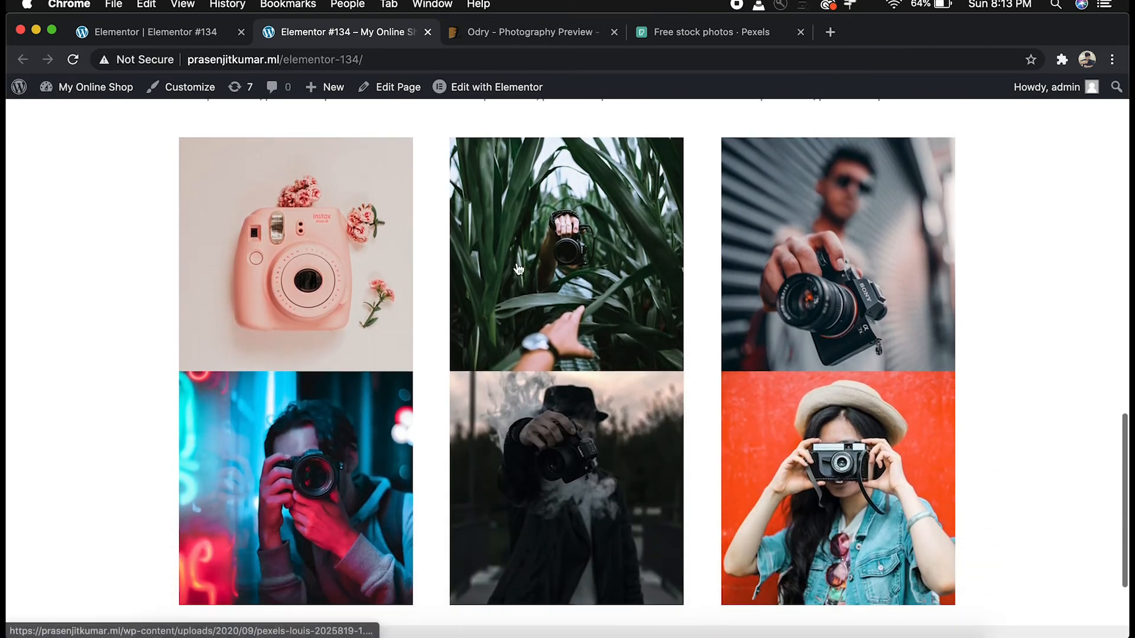
Open the pink camera photo in the live page's lightbox, page through all the gallery images, and return to the Elementor editor
click(343, 264)
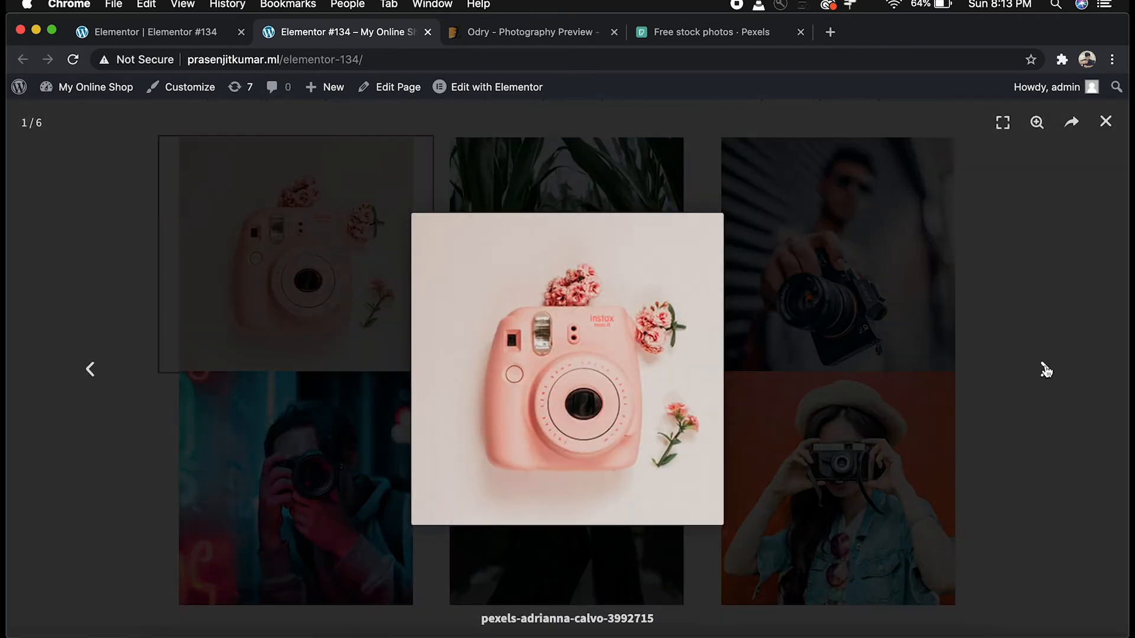
click(1043, 368)
click(1044, 367)
click(1043, 367)
click(1043, 367)
click(1042, 368)
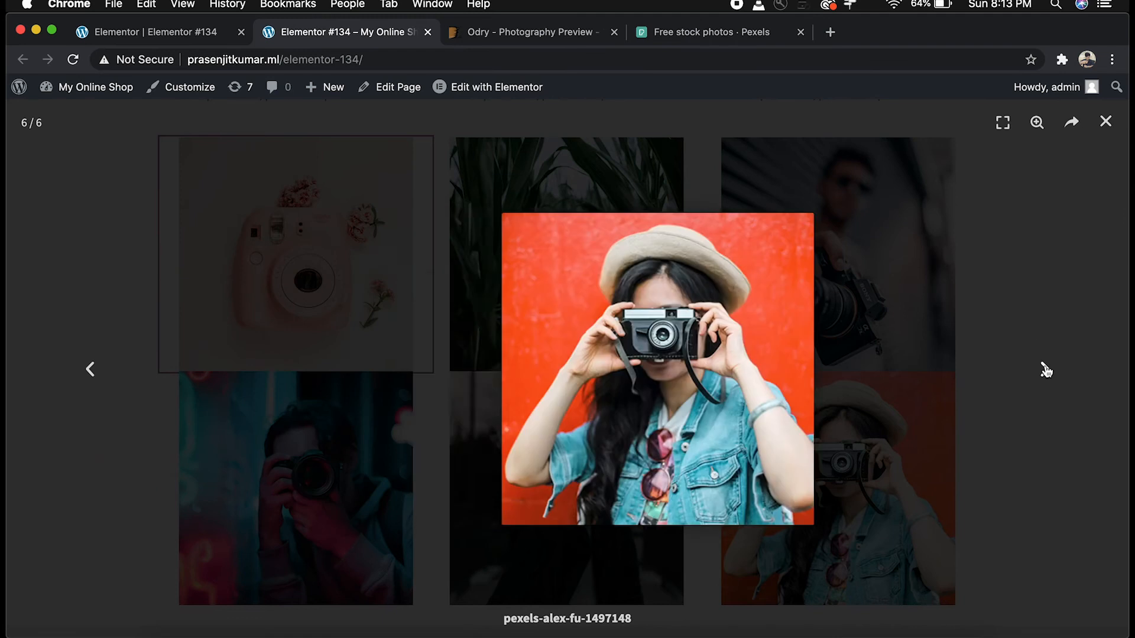
click(1106, 124)
scroll(608, 353, down, 3)
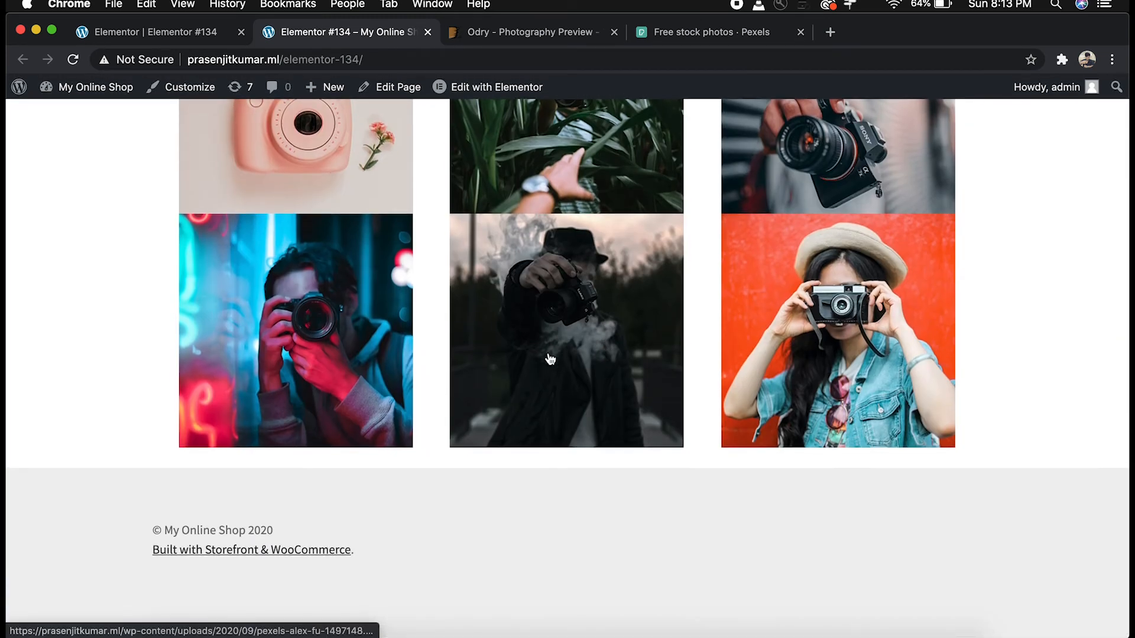
click(177, 32)
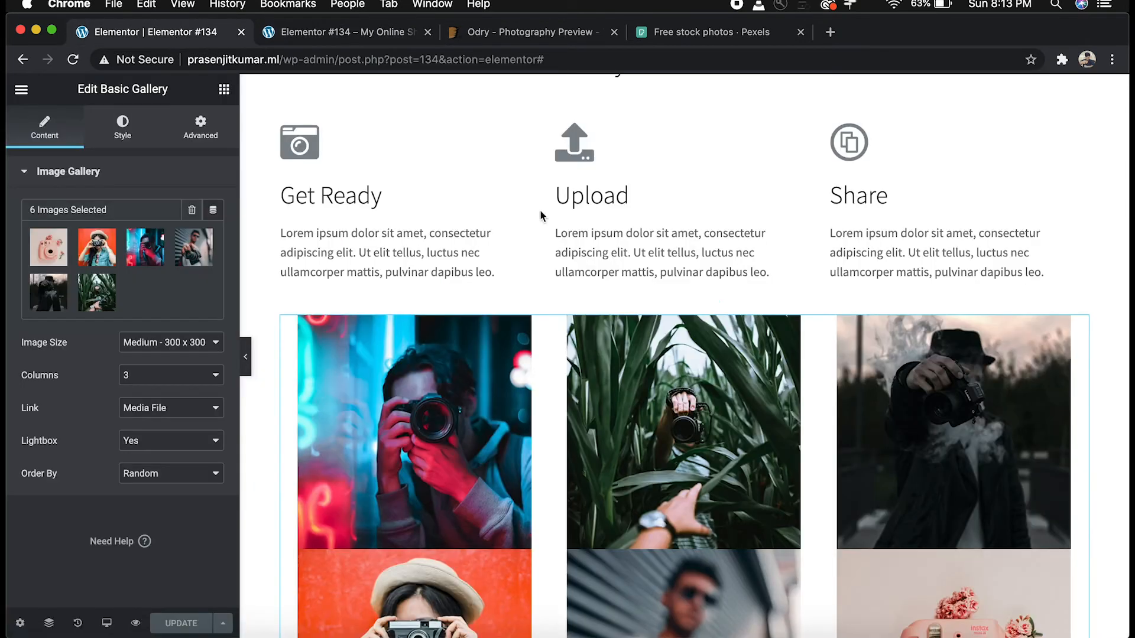
Add a two-column section of equal widths below the gallery and place an Image widget in its first column
scroll(644, 529, down, 8)
scroll(643, 527, up, 1)
click(663, 413)
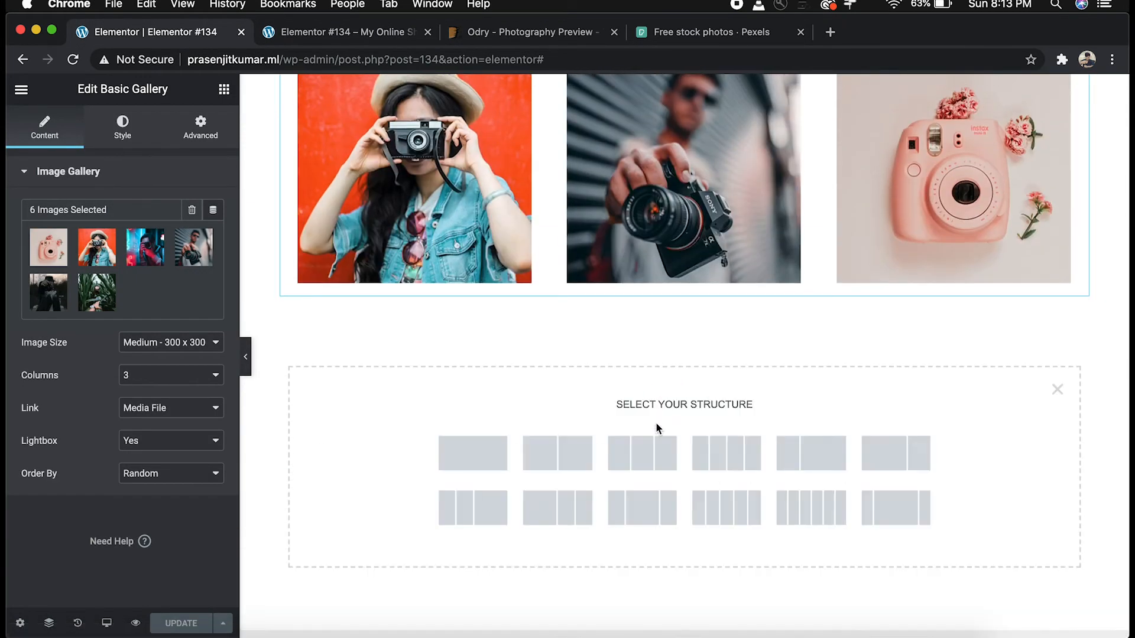
click(557, 460)
click(483, 322)
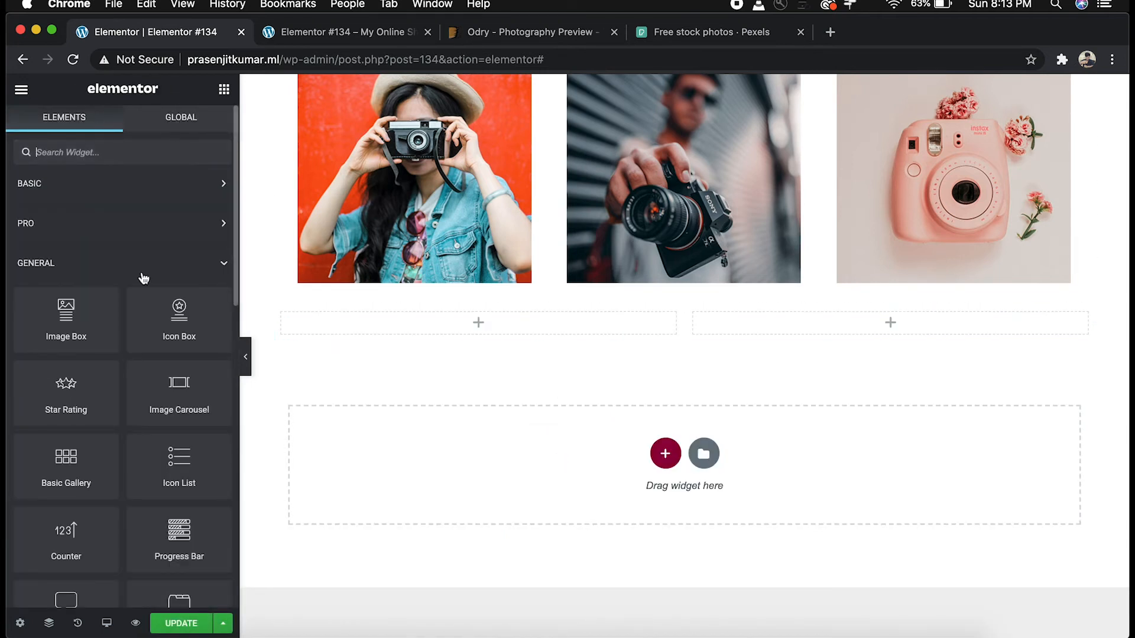
click(187, 195)
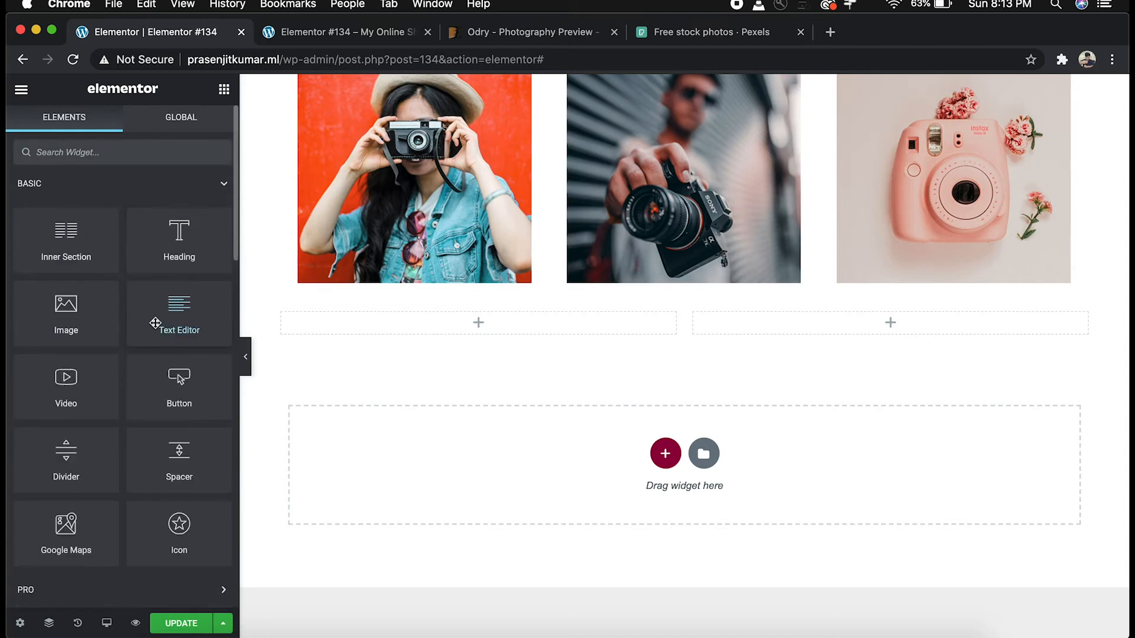
drag(75, 310, 606, 319)
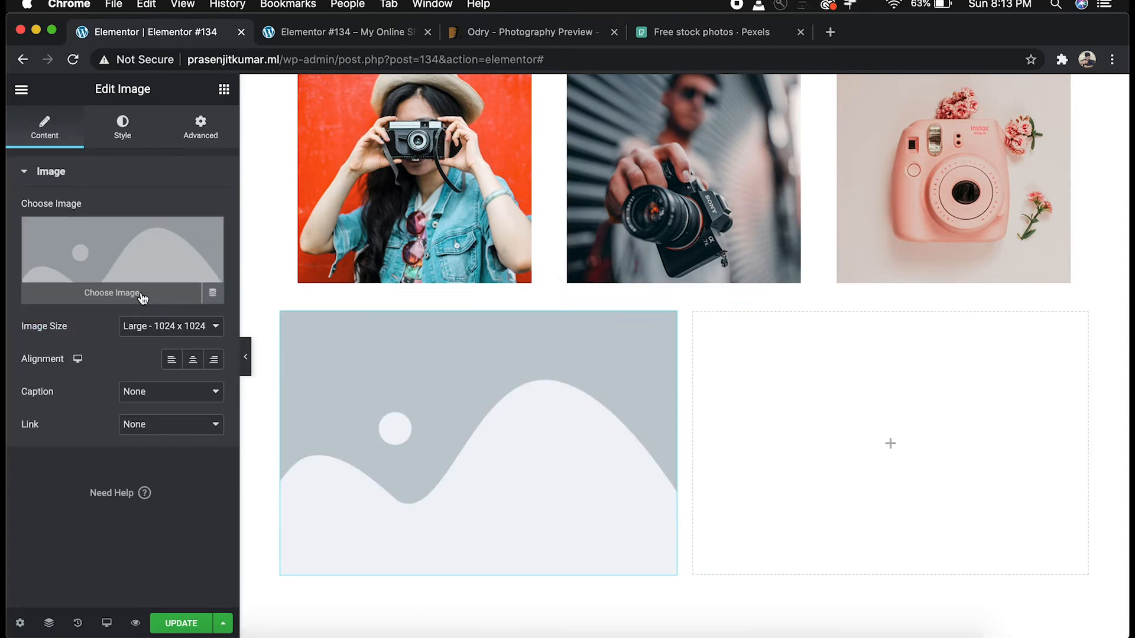
Insert the media library photo of the woman in a hat holding a camera against a red wall into the Image widget
click(137, 294)
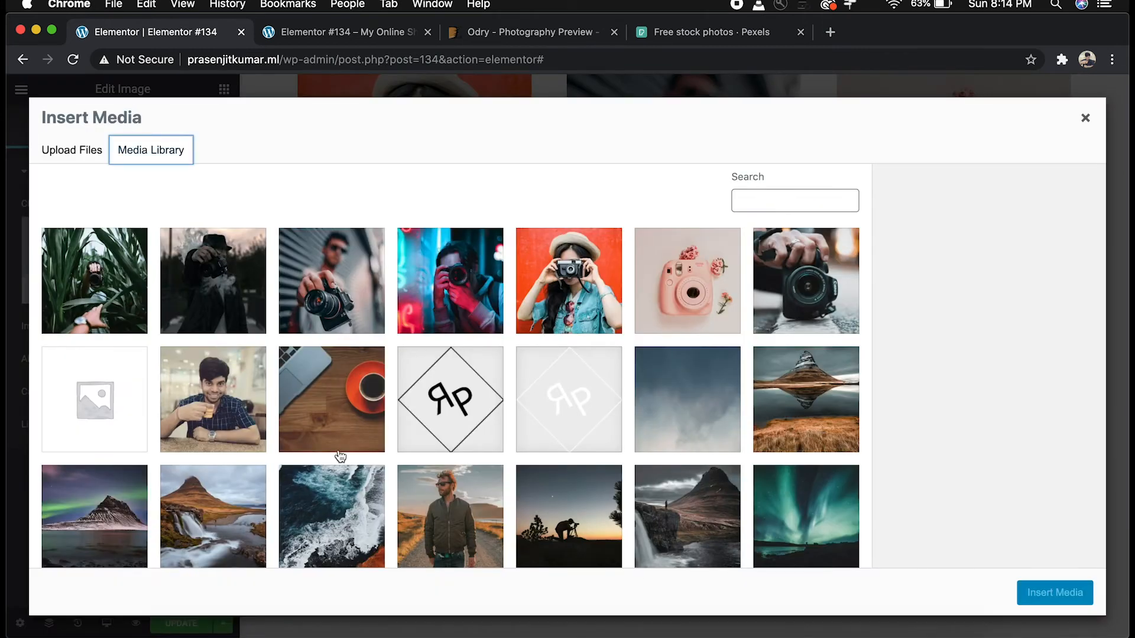
scroll(340, 455, down, 5)
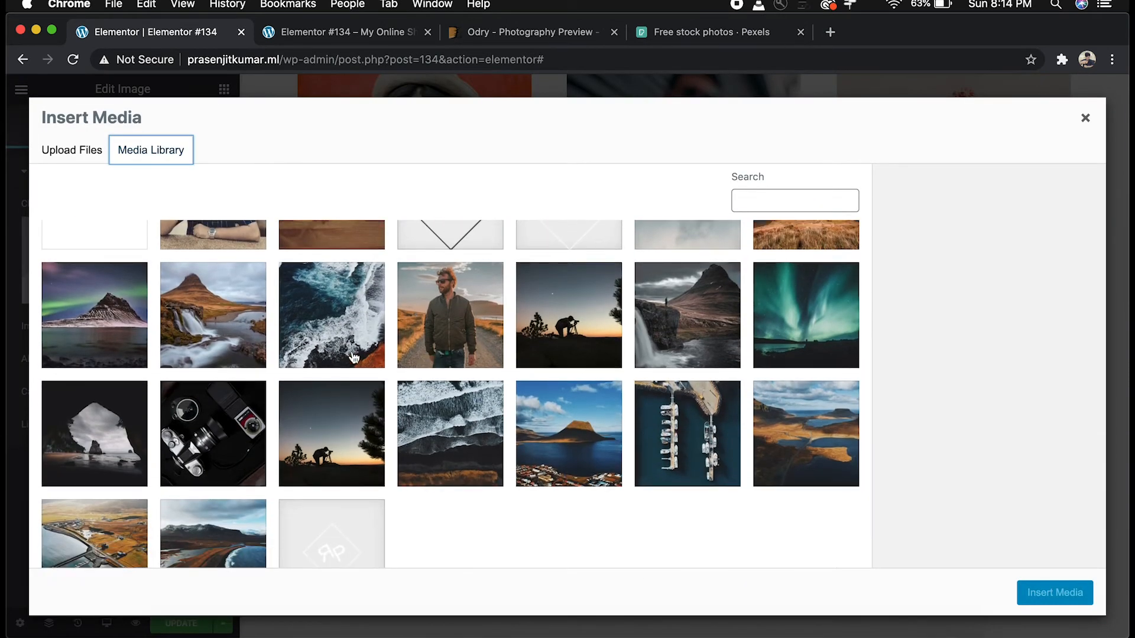
scroll(354, 357, up, 4)
scroll(603, 418, down, 5)
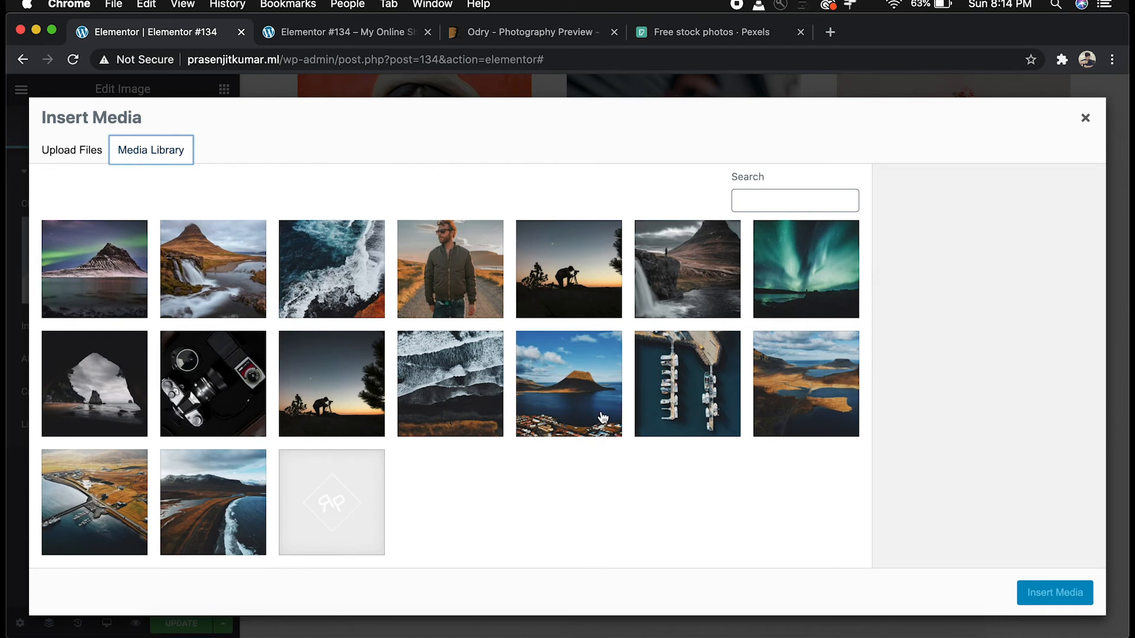
scroll(603, 418, up, 5)
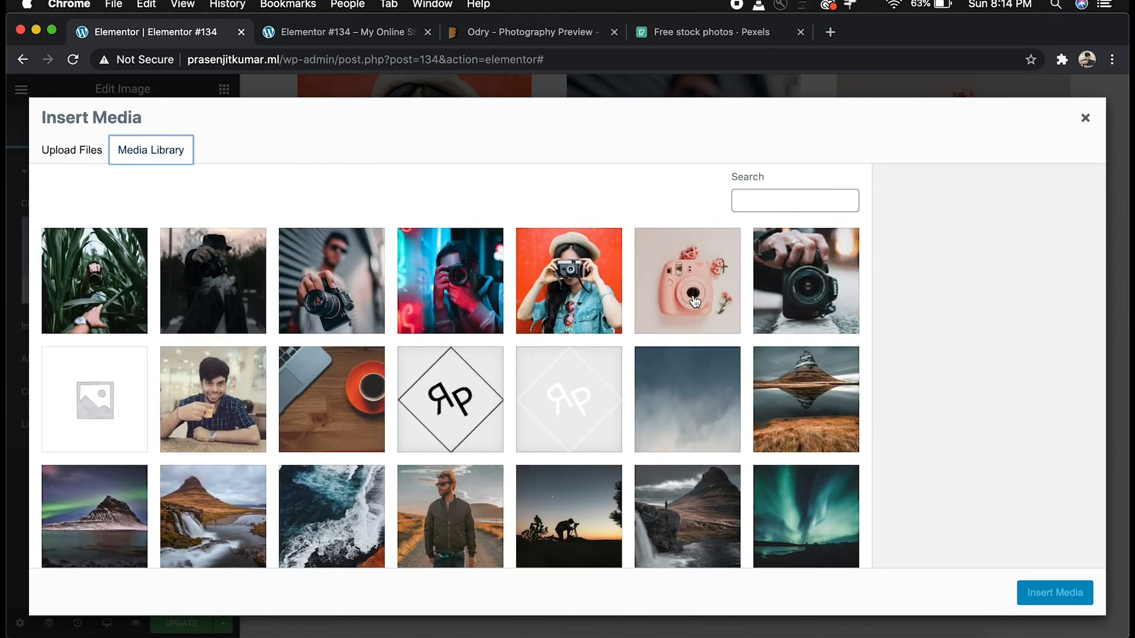
click(695, 302)
click(573, 288)
click(1034, 593)
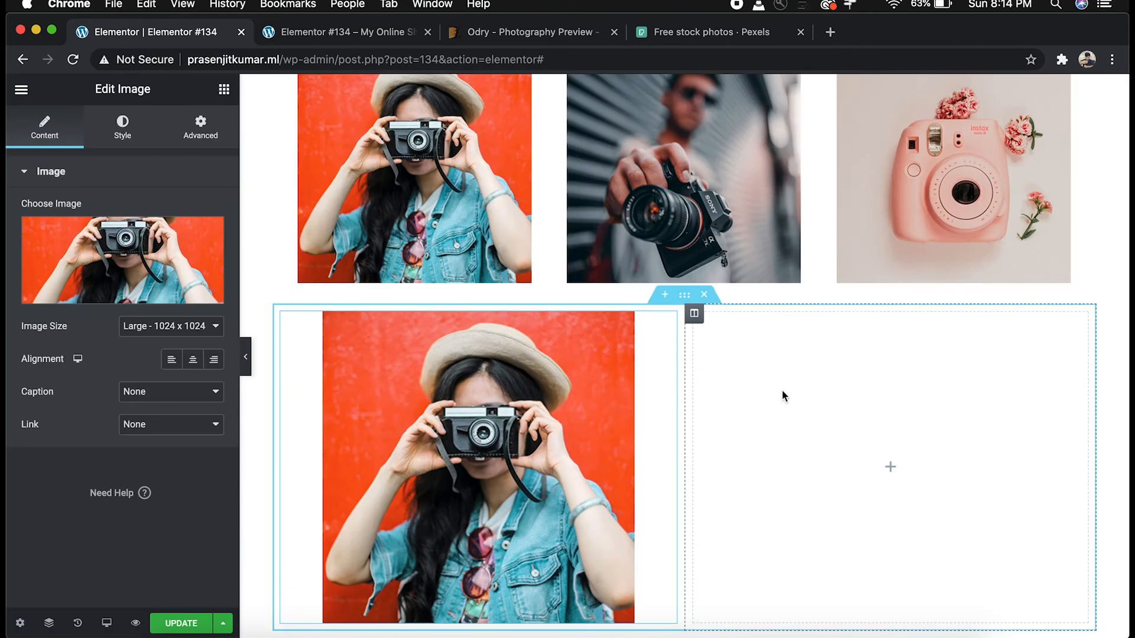
Add a left-aligned Heading widget with the title "About Us" to the empty column beside the image
click(223, 90)
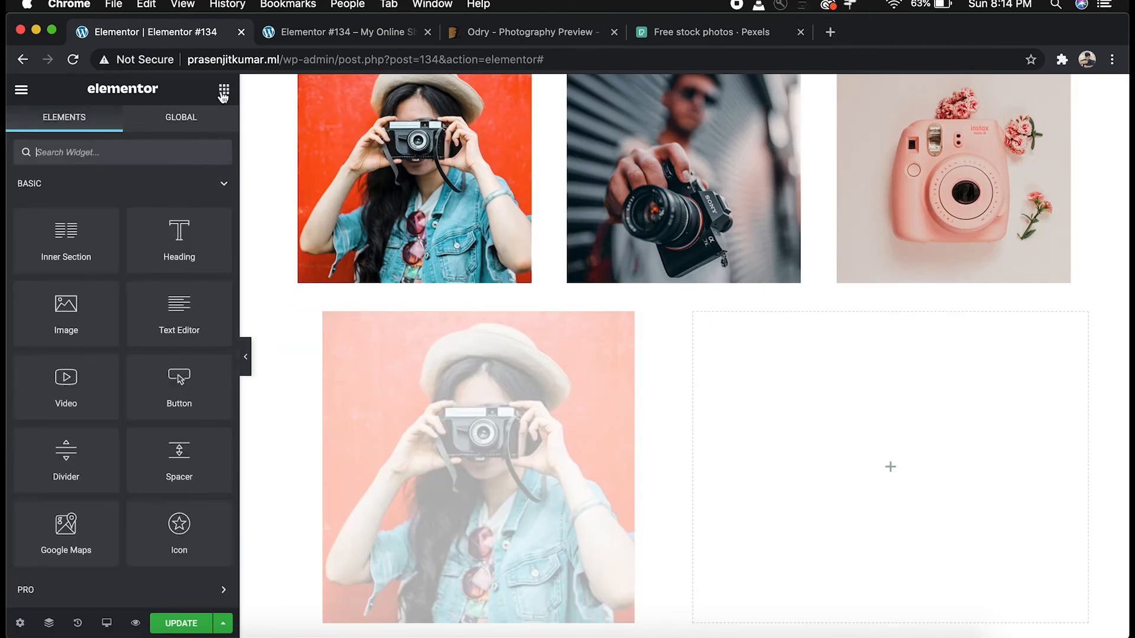
drag(179, 239, 854, 393)
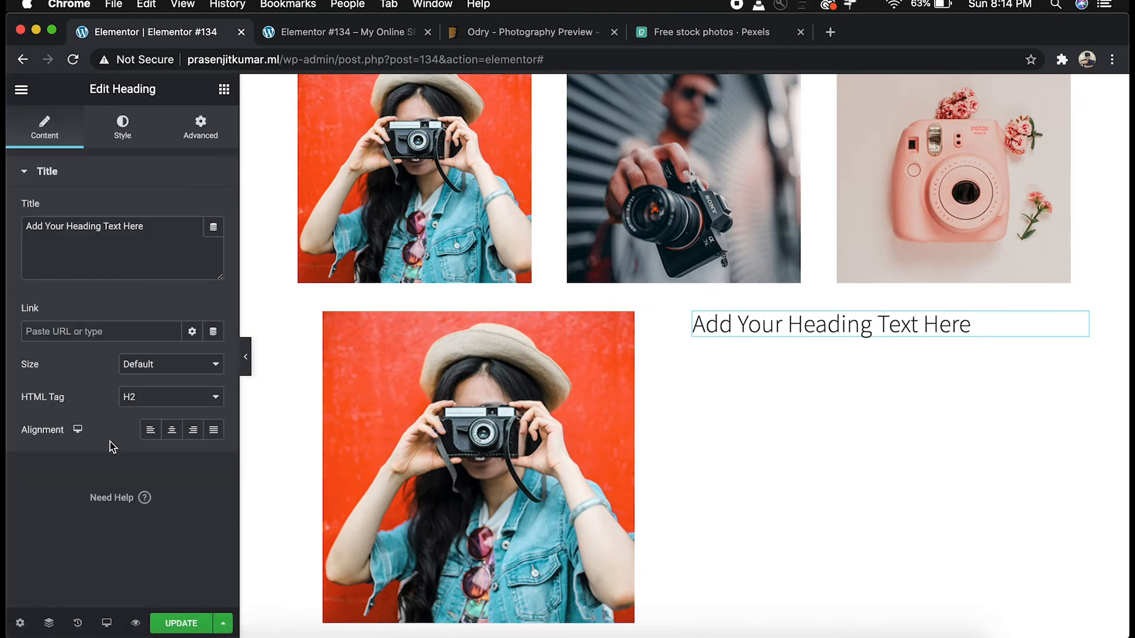
click(172, 431)
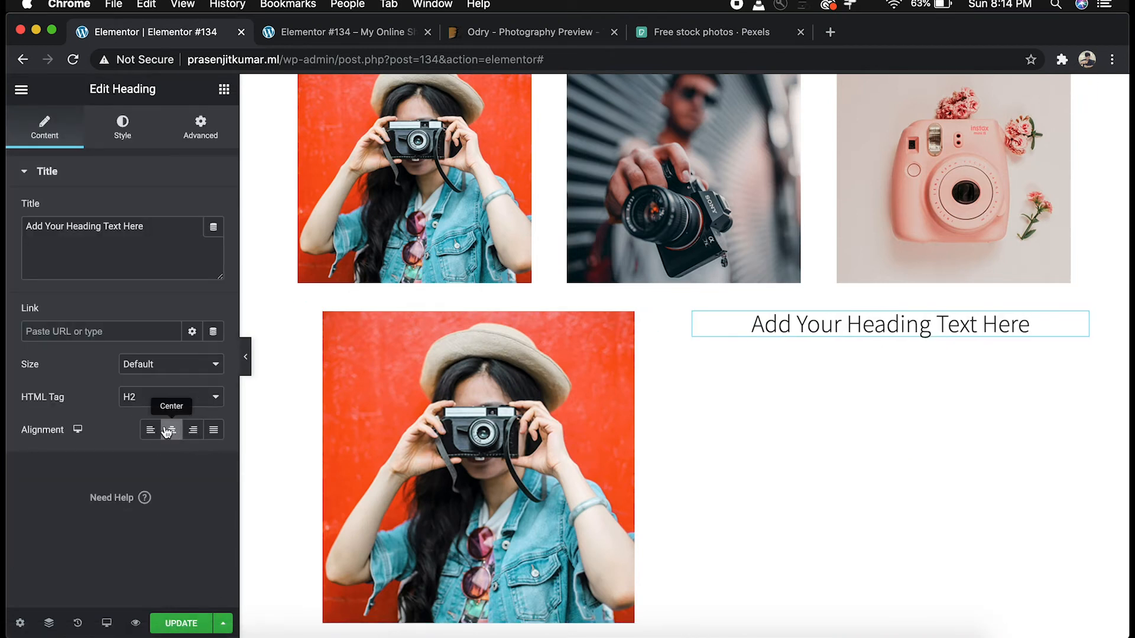
click(151, 430)
click(95, 233)
key(super+a)
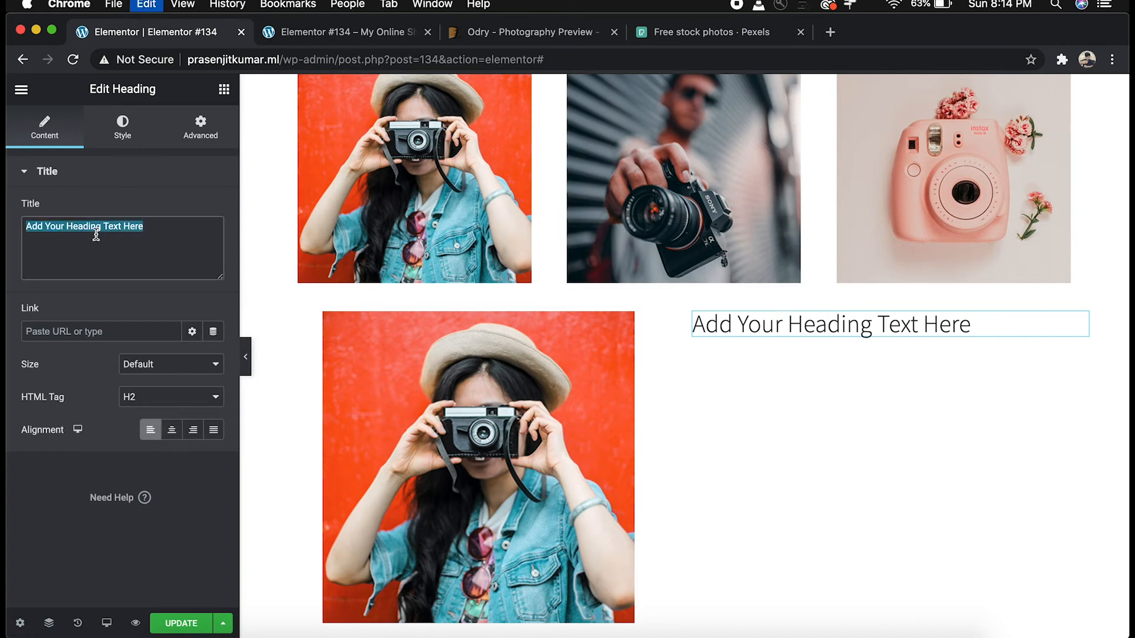
text(About Us)
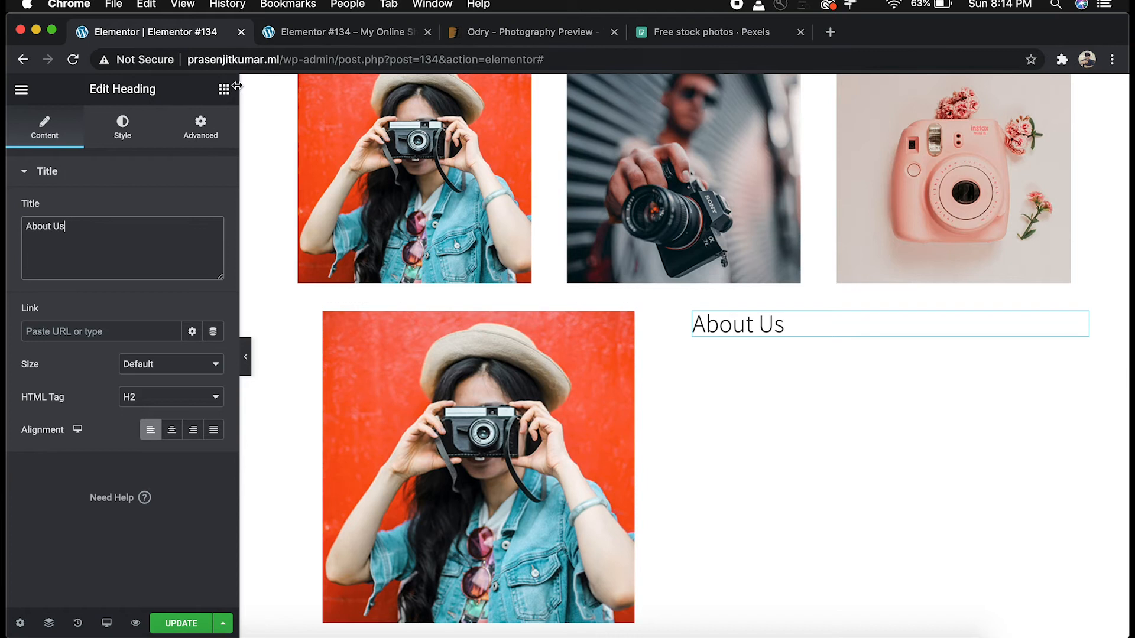
Add a Text Editor widget below the About Us heading and replace its text with the paragraph starting "Ad cum decore expetenda dissentiet"
click(224, 88)
drag(179, 311, 774, 335)
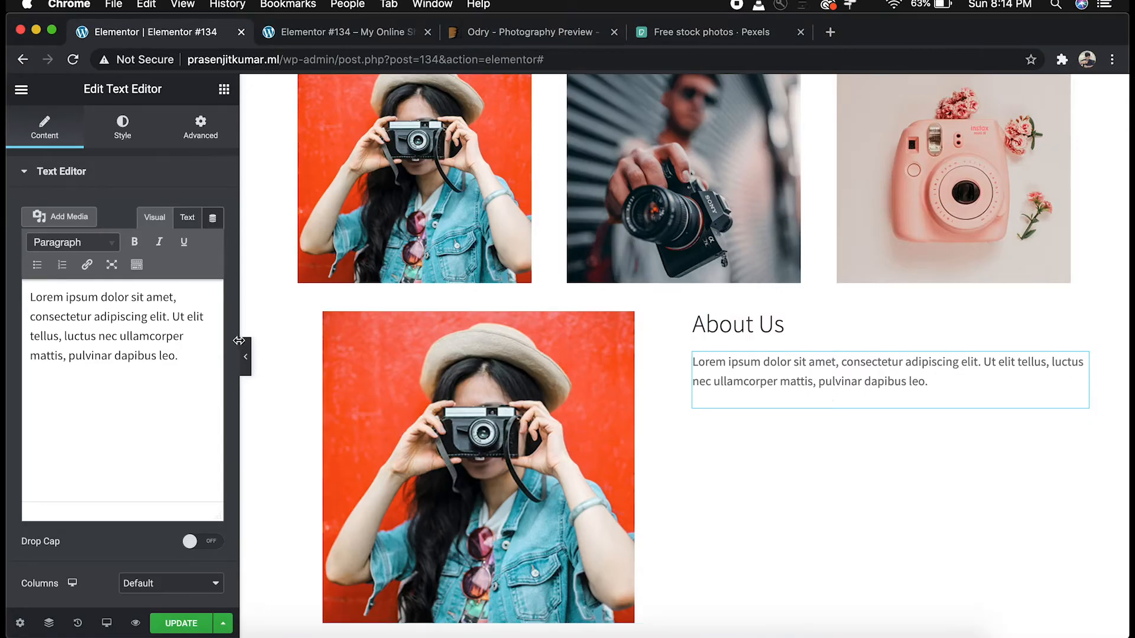
click(182, 356)
key(super+a)
text(Ad cum decore expetenda dissentiet, civibus patrioque referrentur id nec, ei eam simul diceret. In eos illud reque. Offendit accusata suavitate eam cu, at suas tibique vulputate duo, id inciderint necessitatibus quo.)
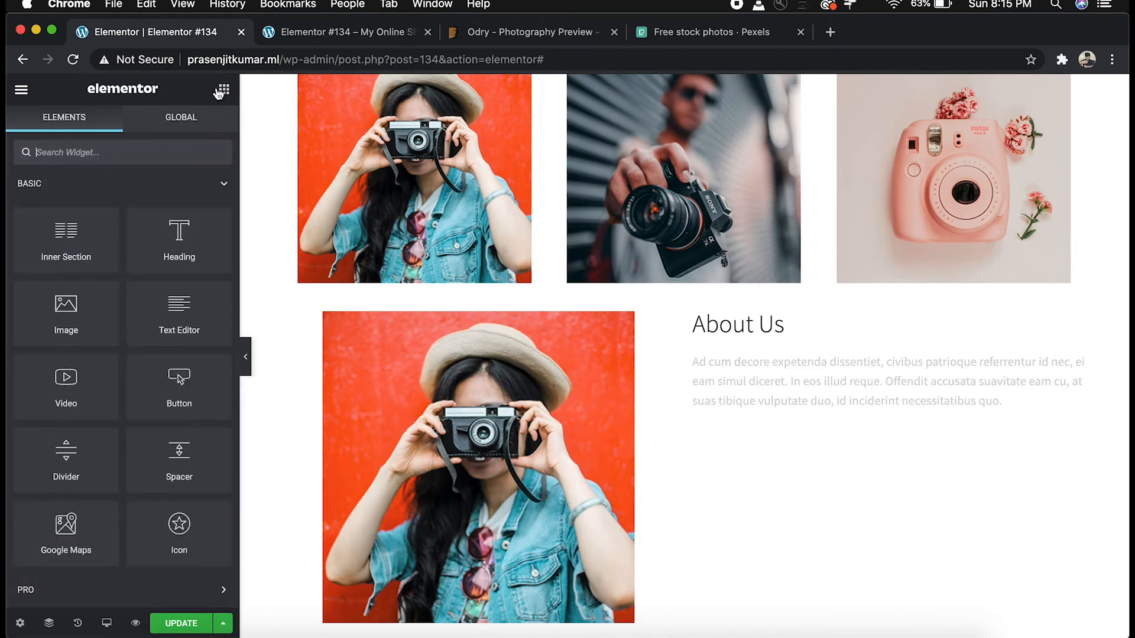
Add a Button widget below the About Us paragraph, keeping the Default type, and set its text to "Know more"
drag(174, 390, 782, 416)
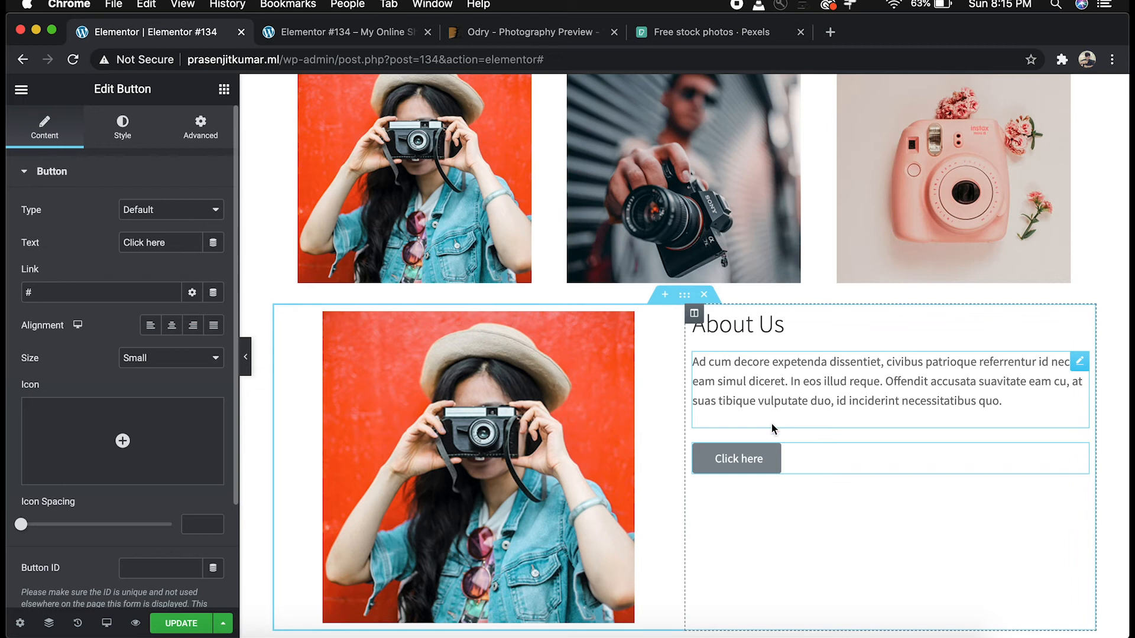
click(161, 217)
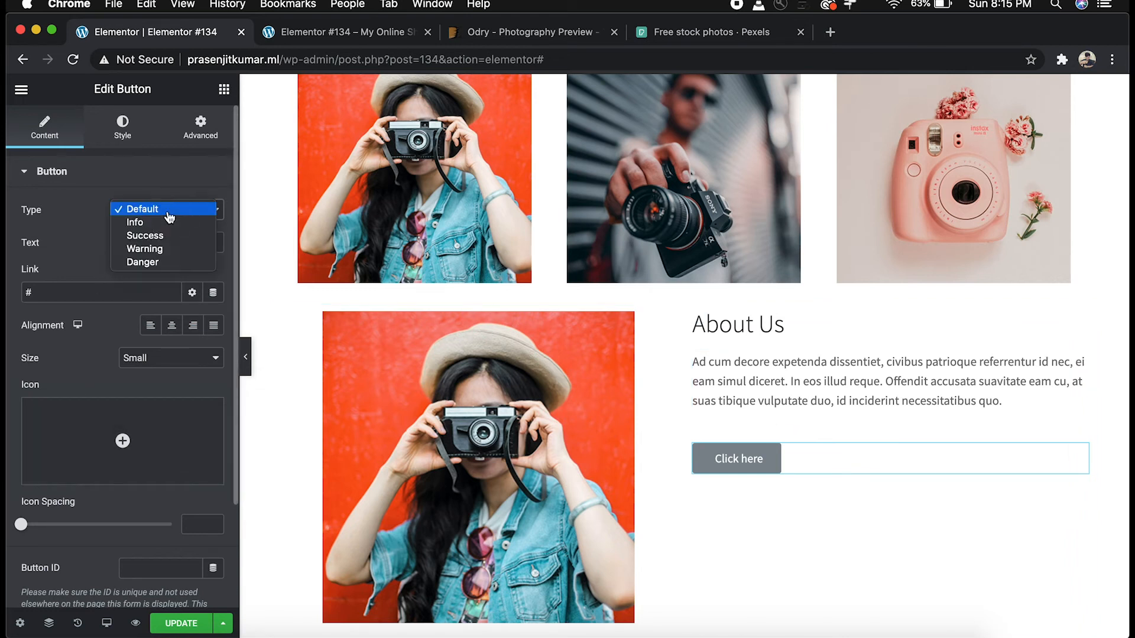
click(170, 214)
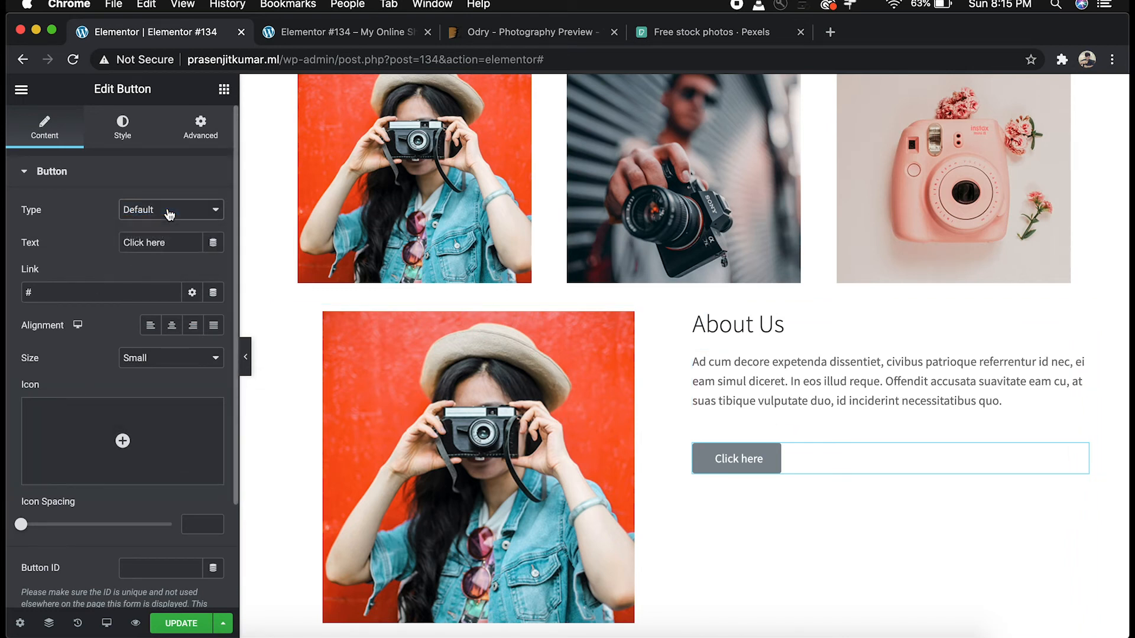
triple_click(180, 243)
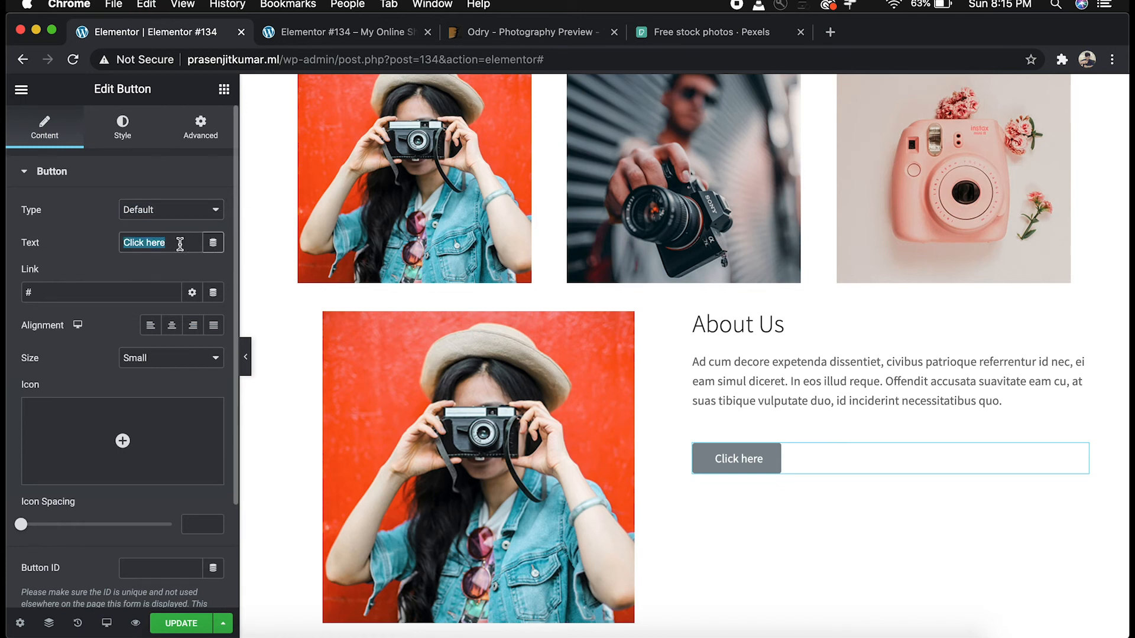
text(Know more)
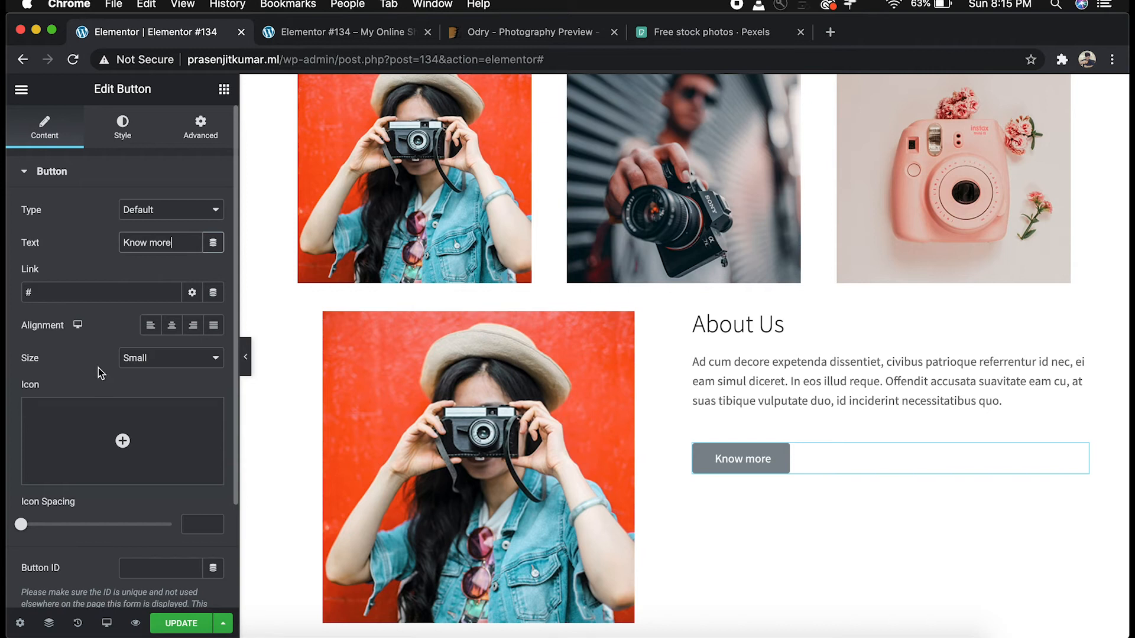
Search the icon library for "plu" and insert the solid plus square icon into the Know more button
scroll(94, 440, down, 2)
mouse_move(122, 396)
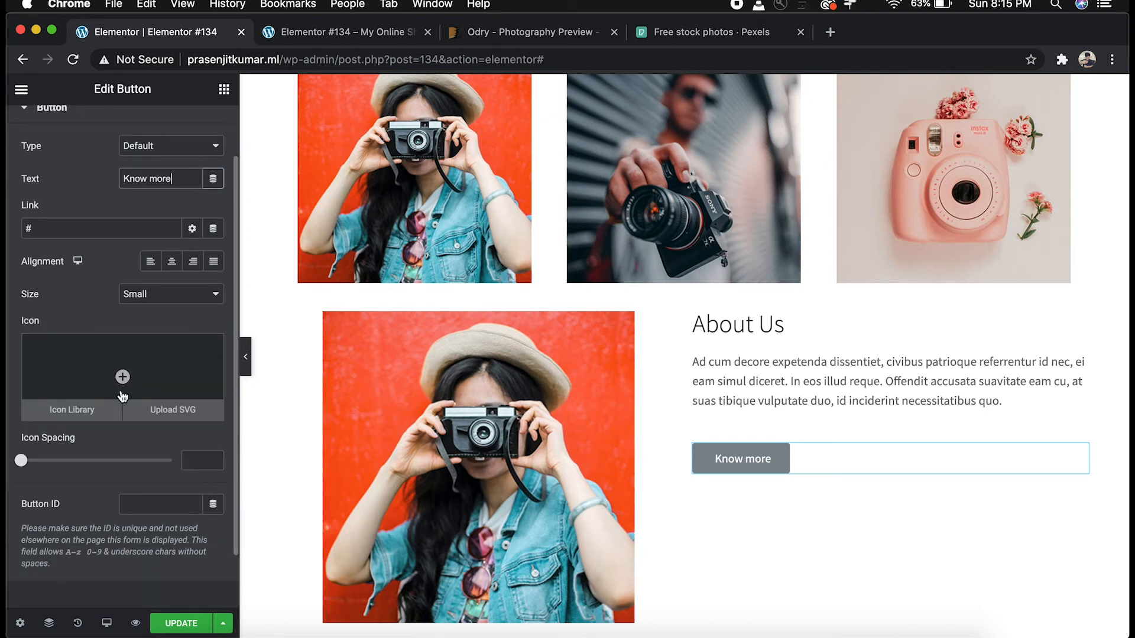
click(87, 414)
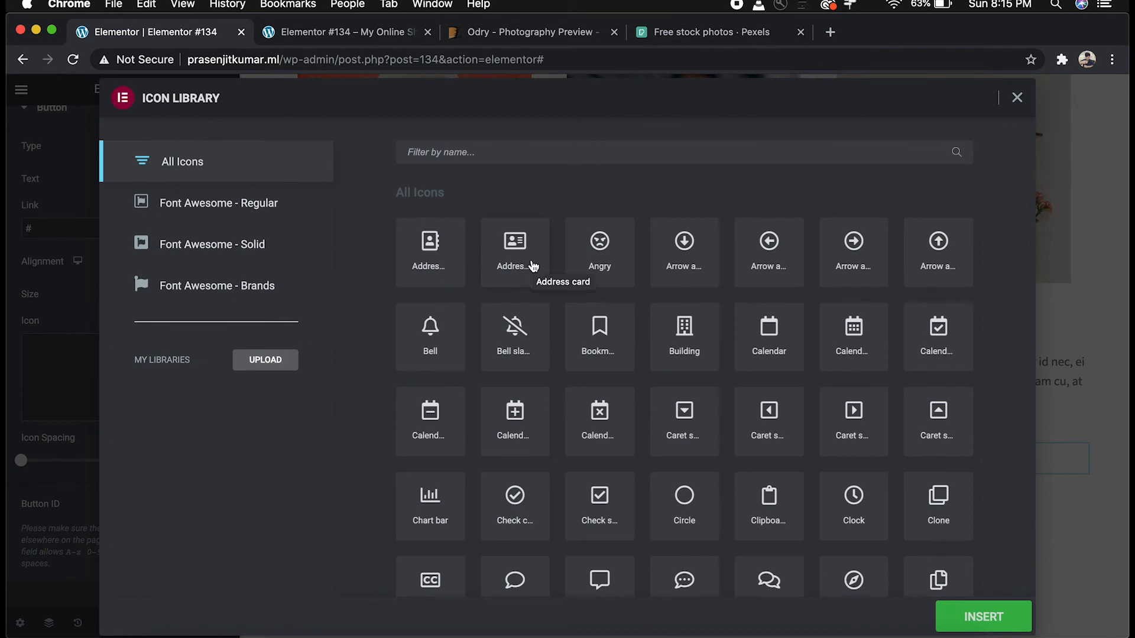
scroll(766, 346, down, 4)
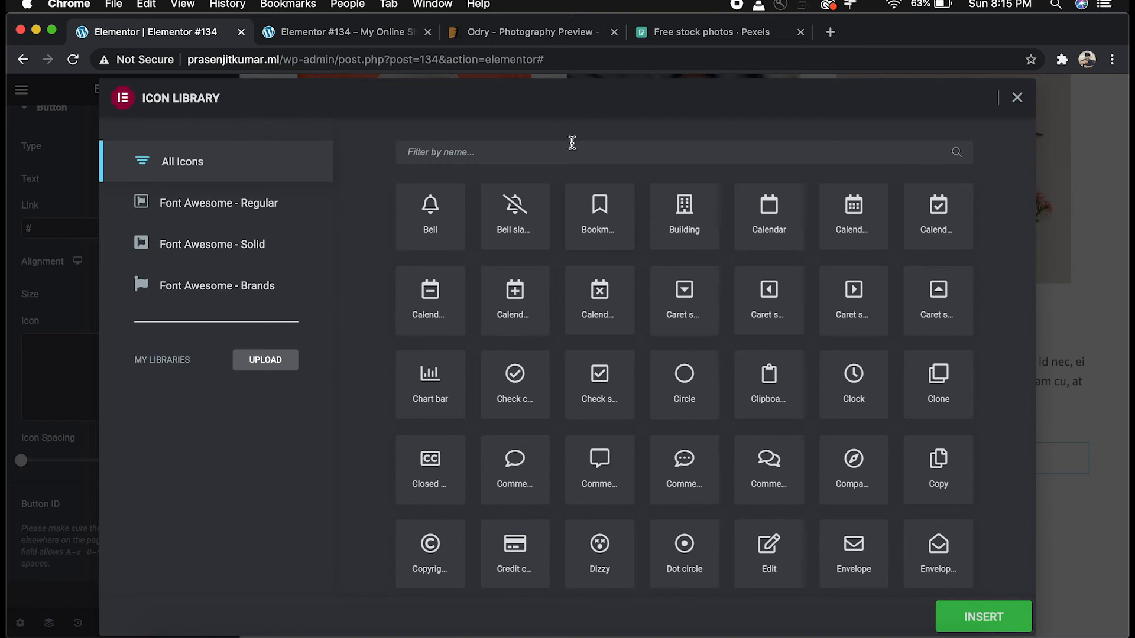
click(510, 152)
text(plu)
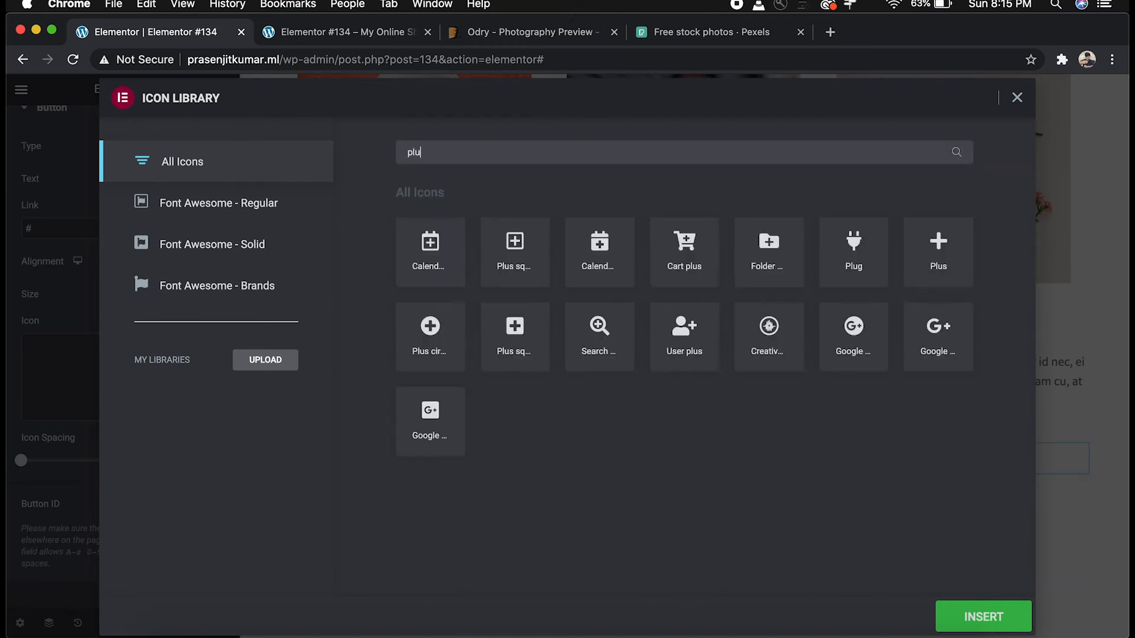
click(514, 326)
click(972, 615)
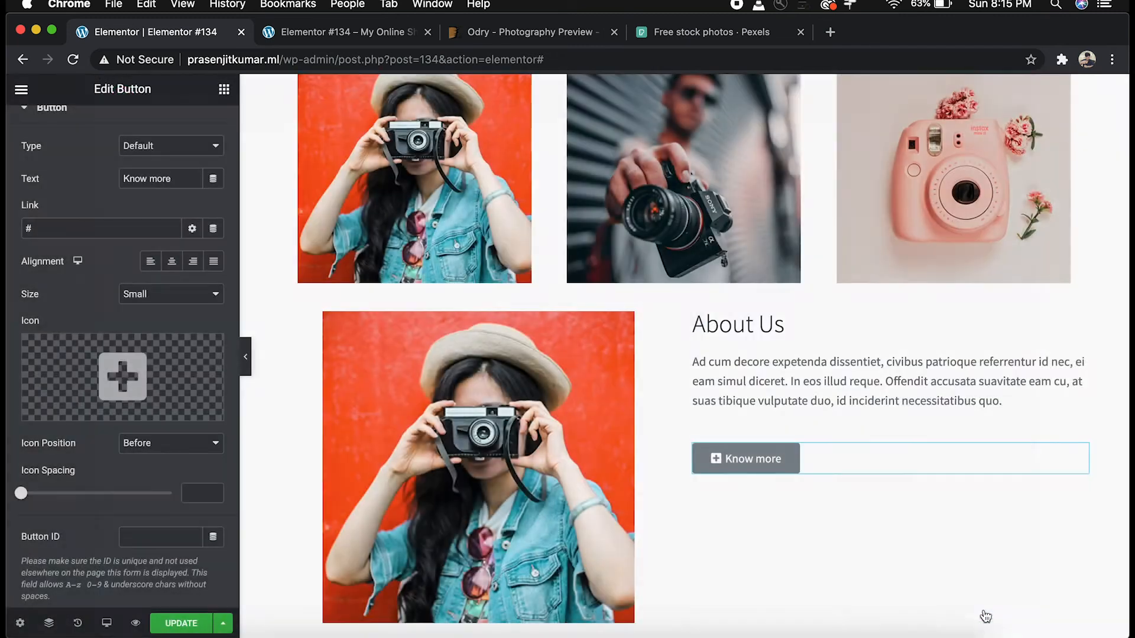
Set the button's icon position to After and its icon spacing to 5
click(158, 440)
click(158, 457)
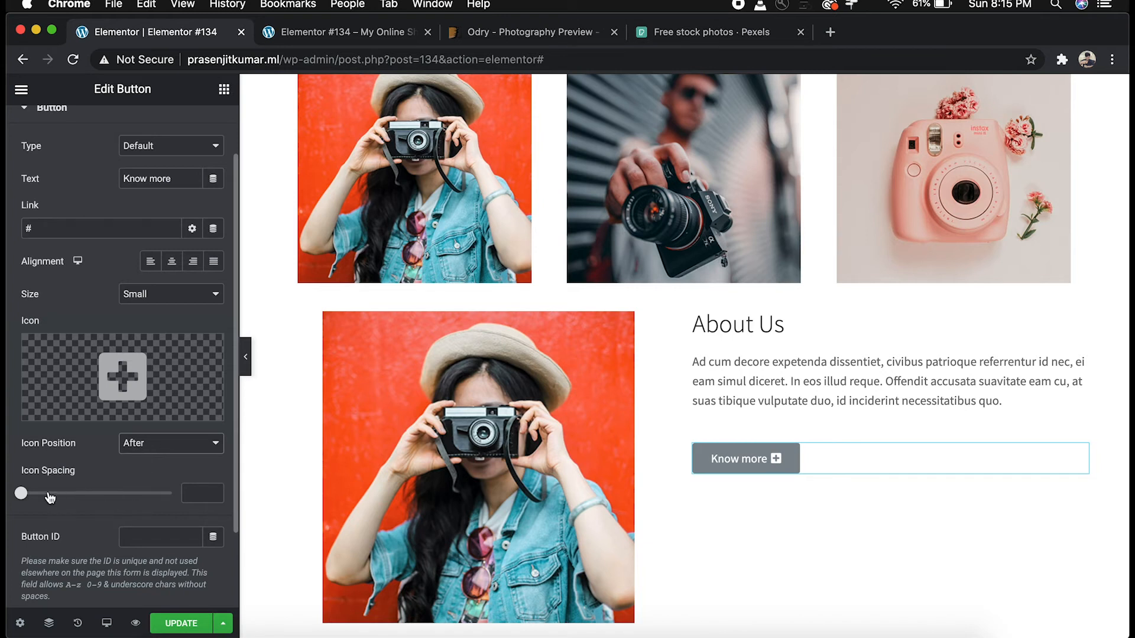
mouse_move(20, 493)
mouse_down()
mouse_move(56, 498)
mouse_move(36, 496)
mouse_up()
scroll(132, 506, down, 1)
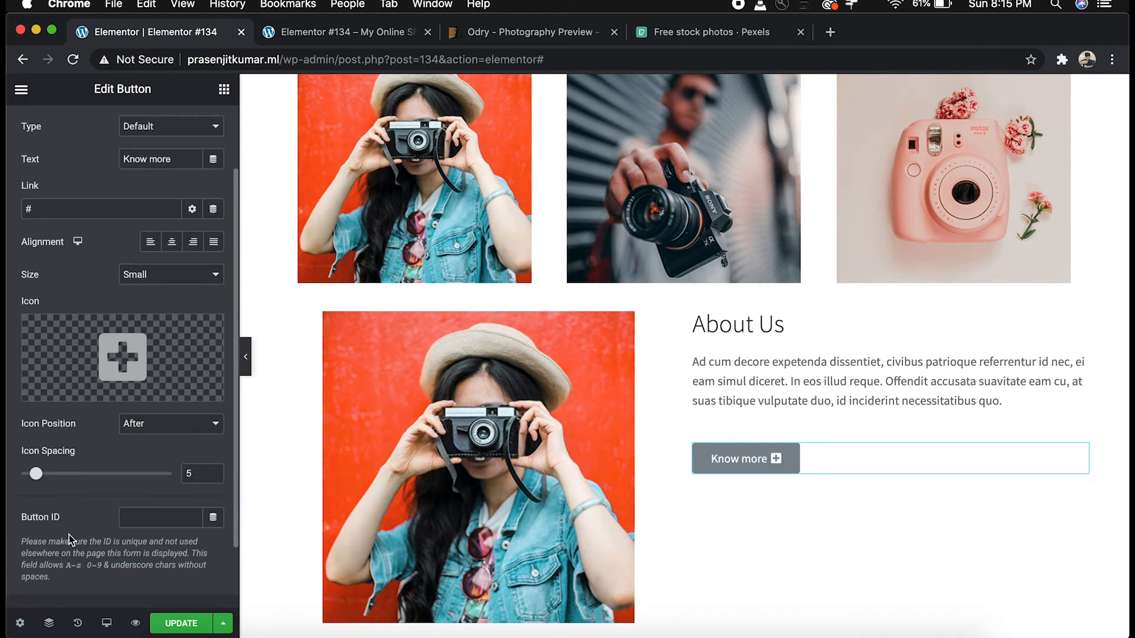
Review the Know more button's link field and its style options, from typography to padding
scroll(119, 500, up, 4)
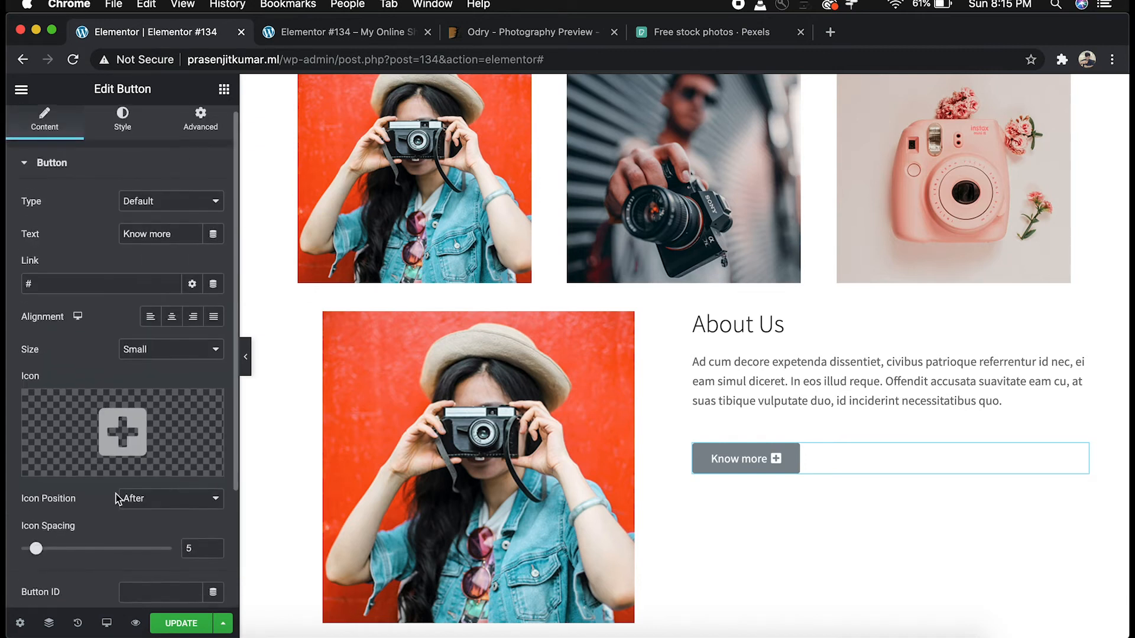
click(55, 287)
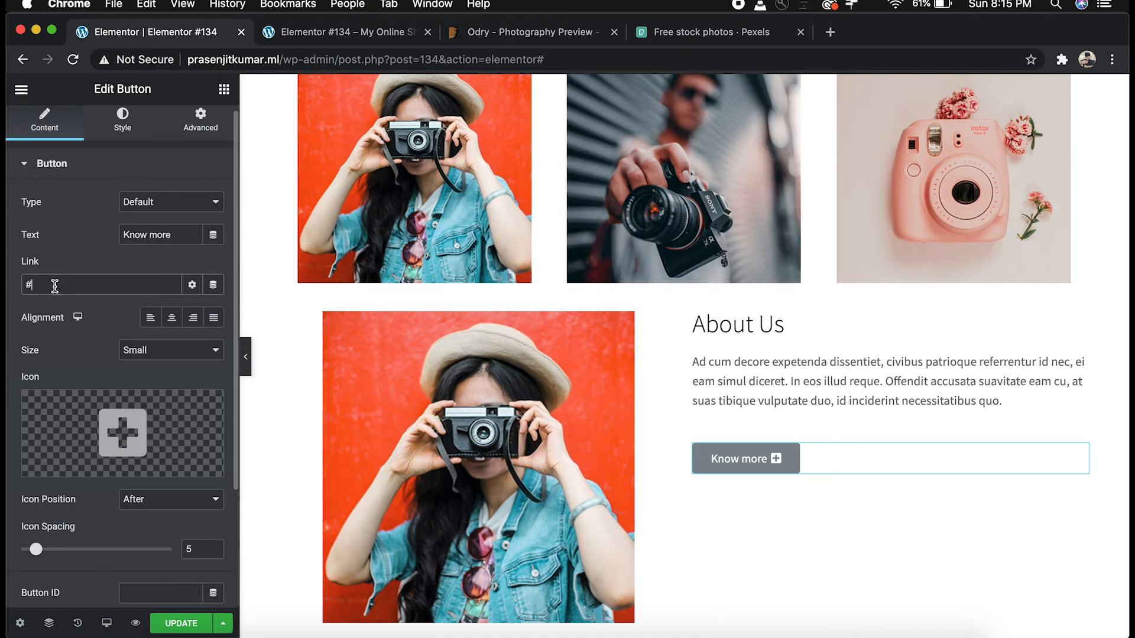
click(123, 127)
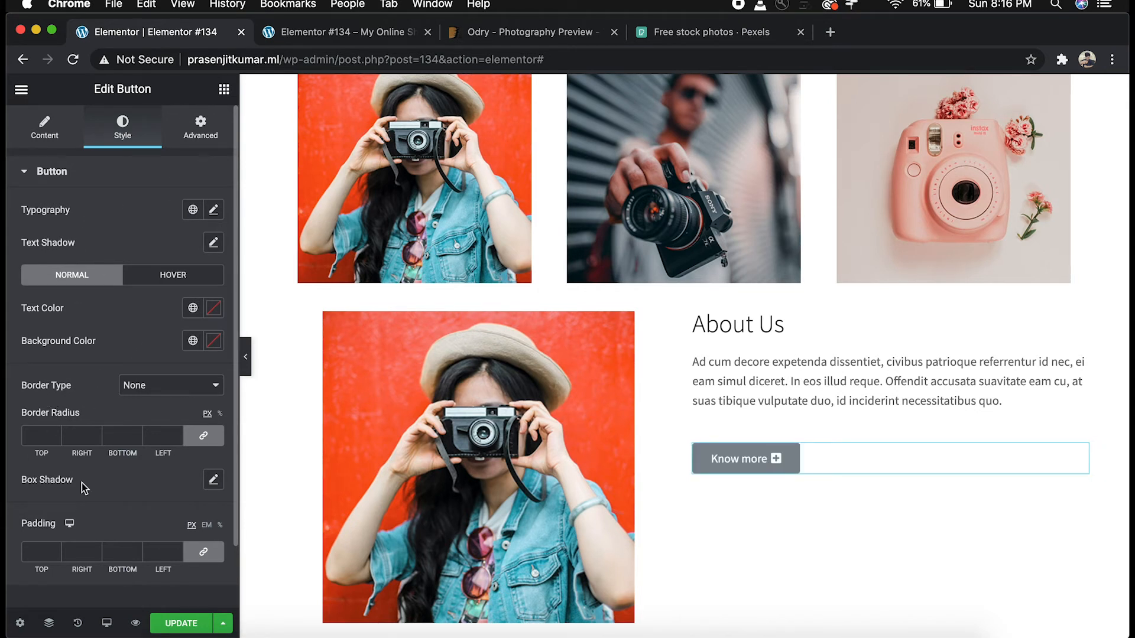
scroll(82, 485, down, 3)
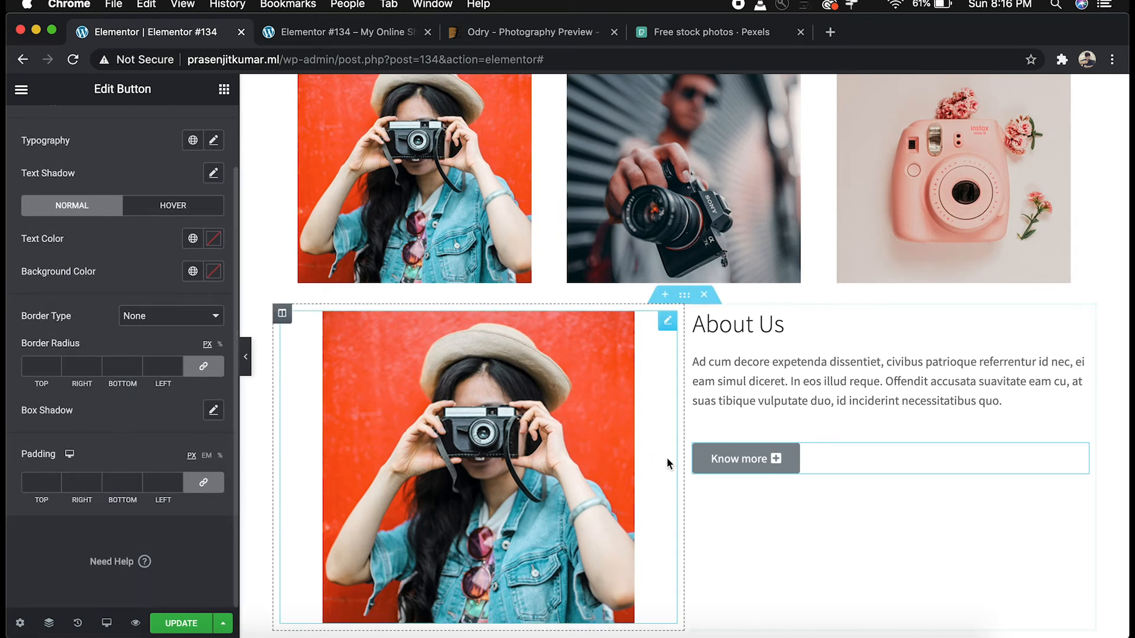
Unlink the About Us heading's padding values, set its top padding to 100 px, and update the page
click(718, 325)
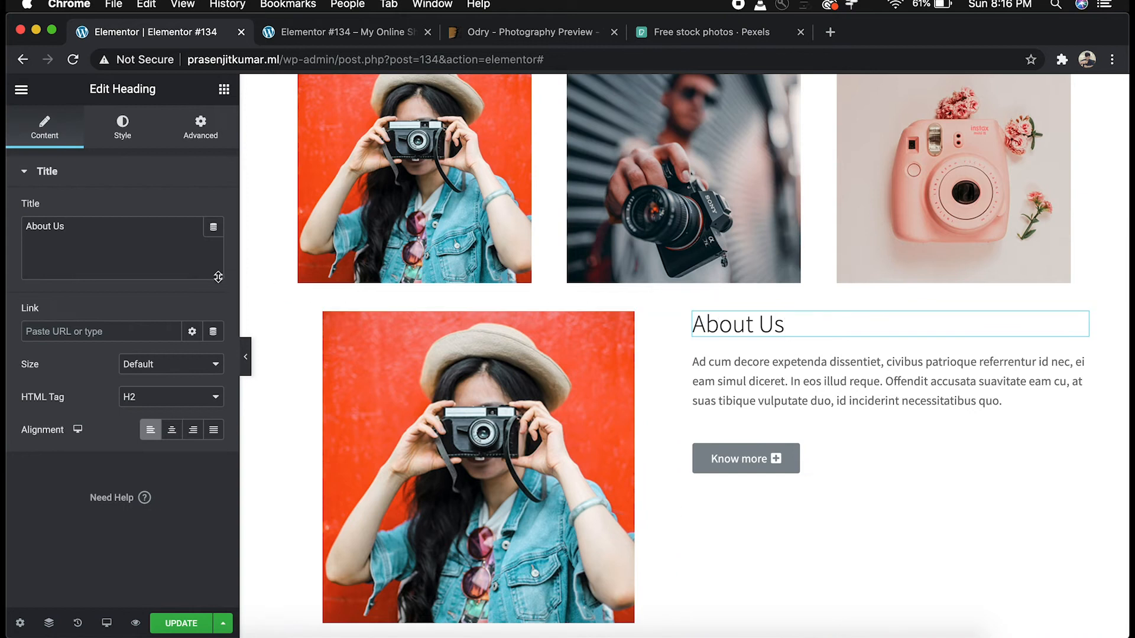
click(126, 139)
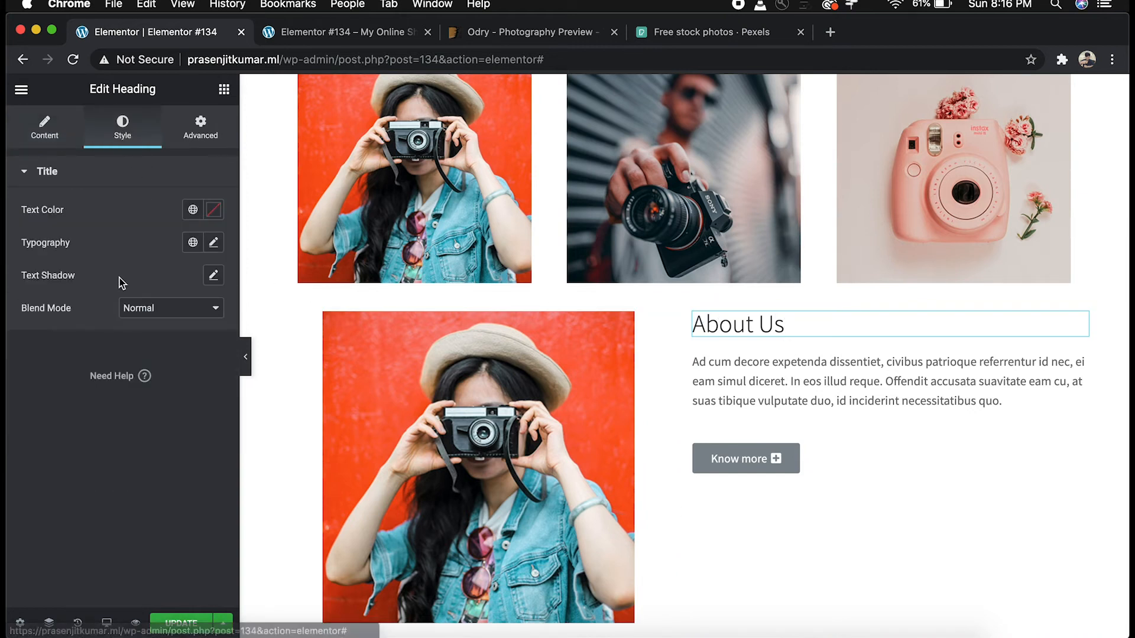
click(199, 126)
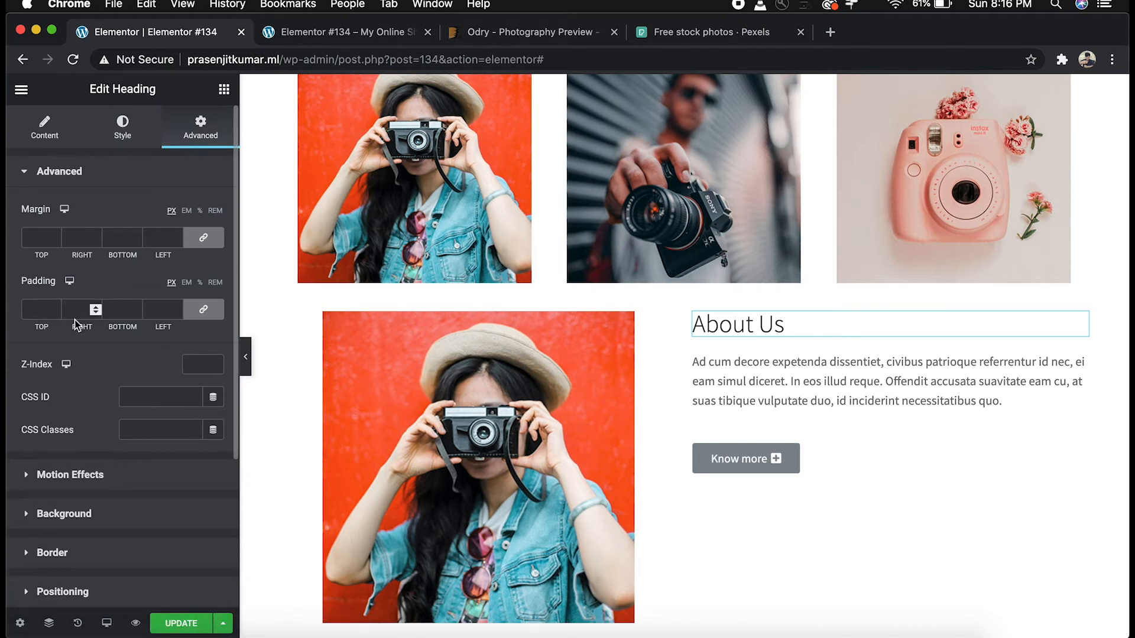
click(201, 314)
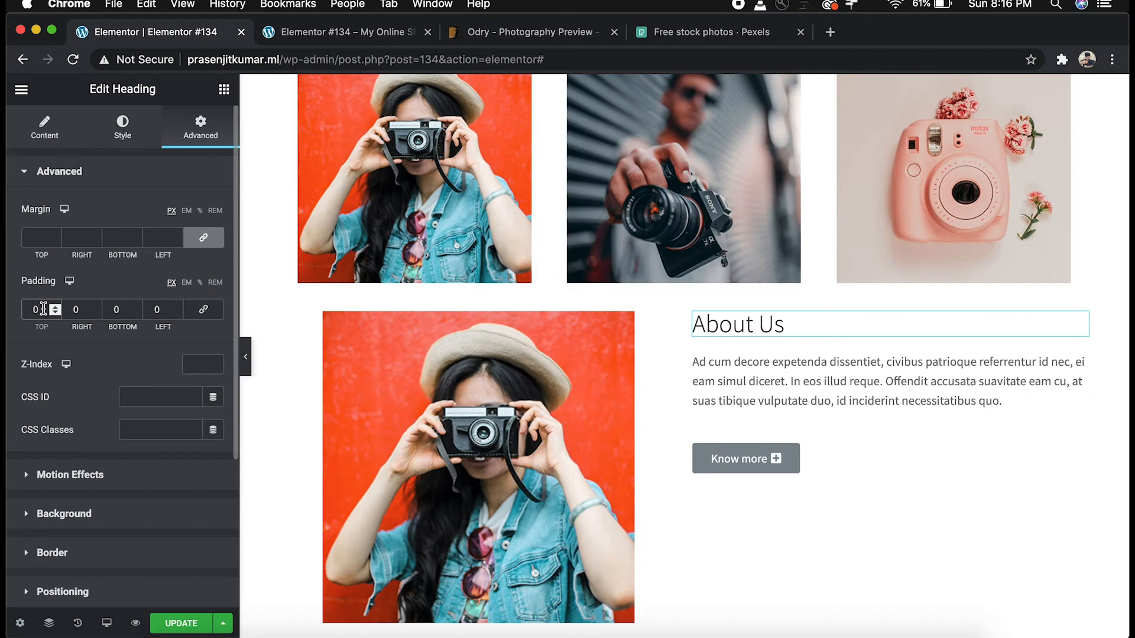
text(50)
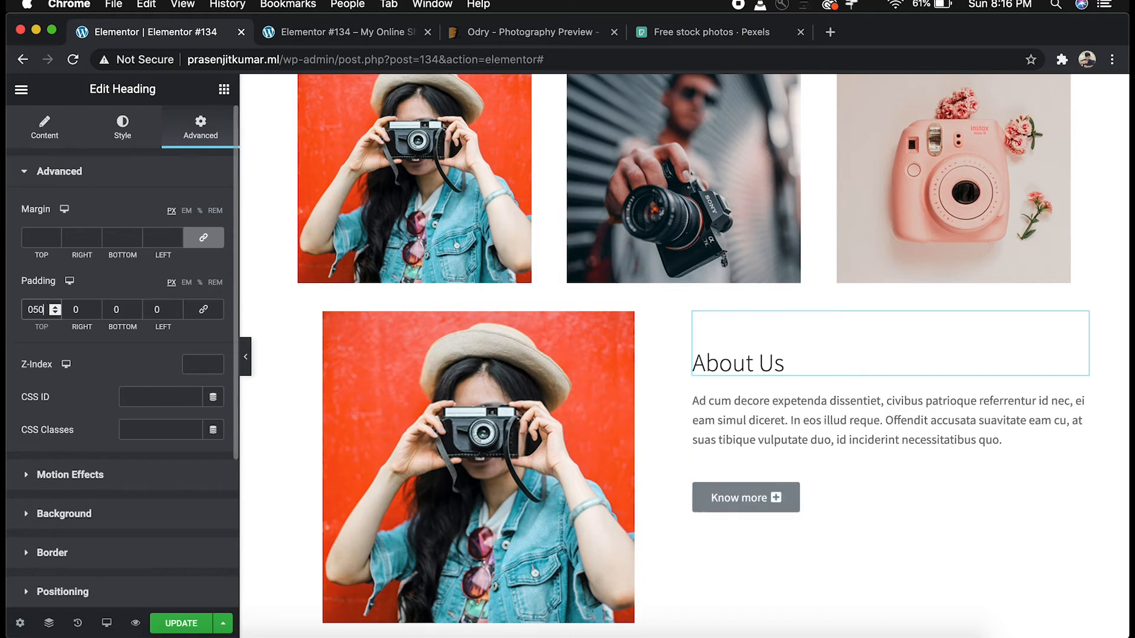
key(BackSpace)
key(BackSpace)
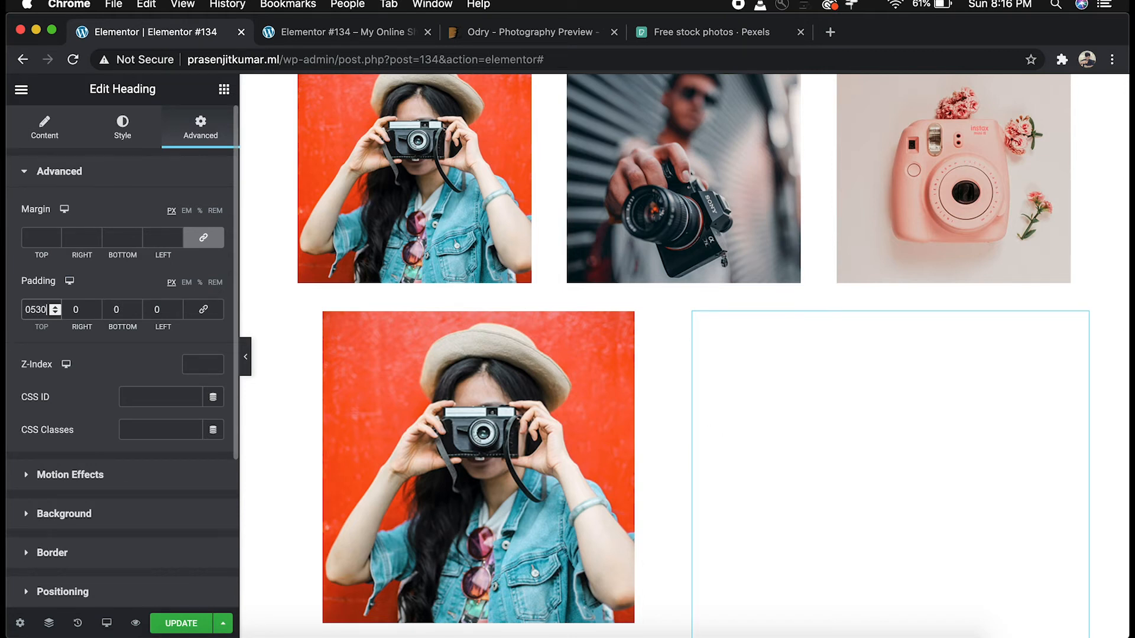
text(80)
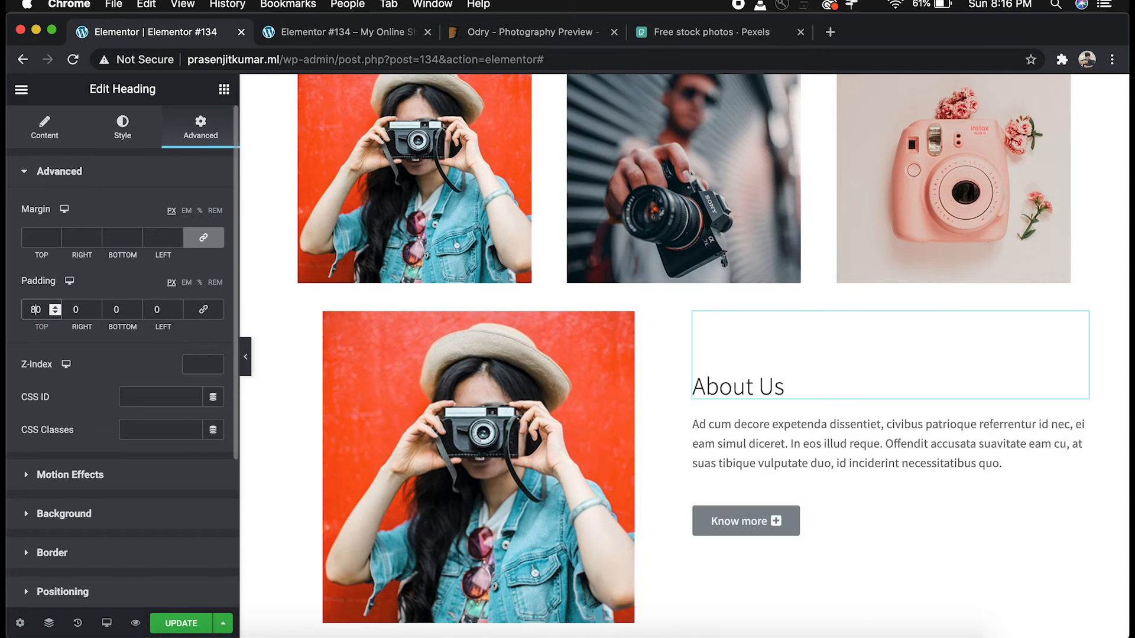
key(BackSpace)
text(100)
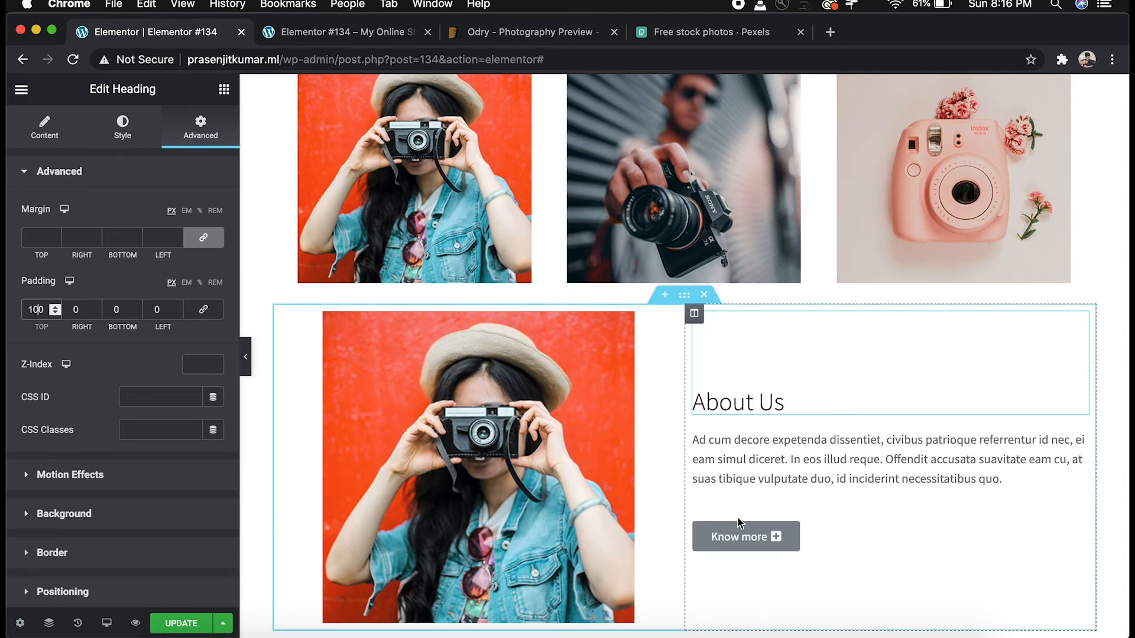
scroll(751, 508, down, 3)
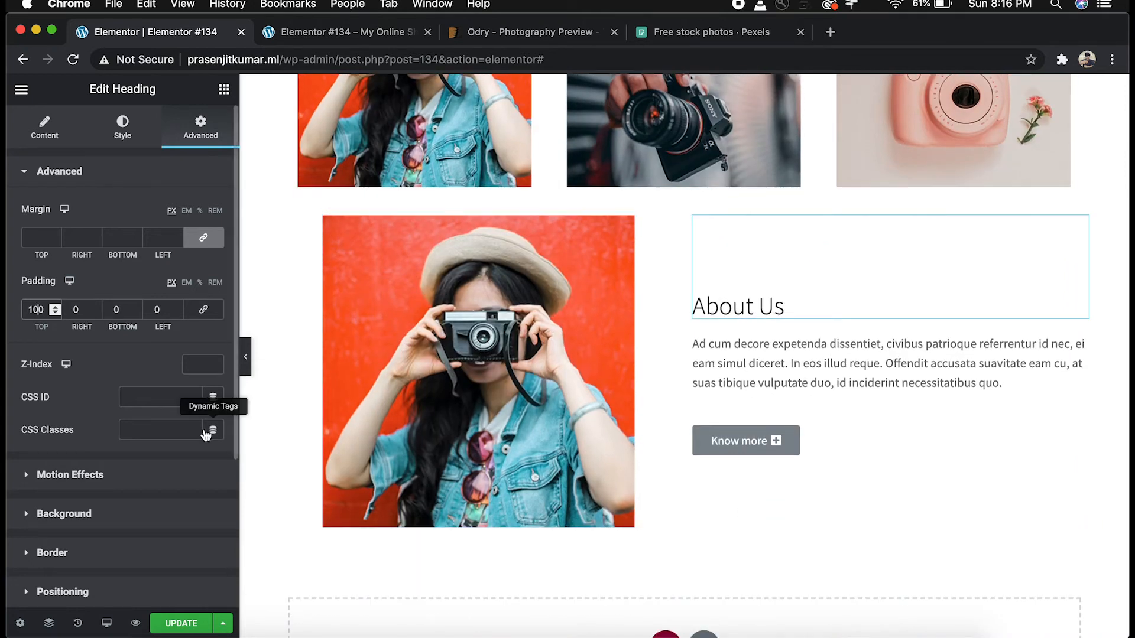
click(173, 629)
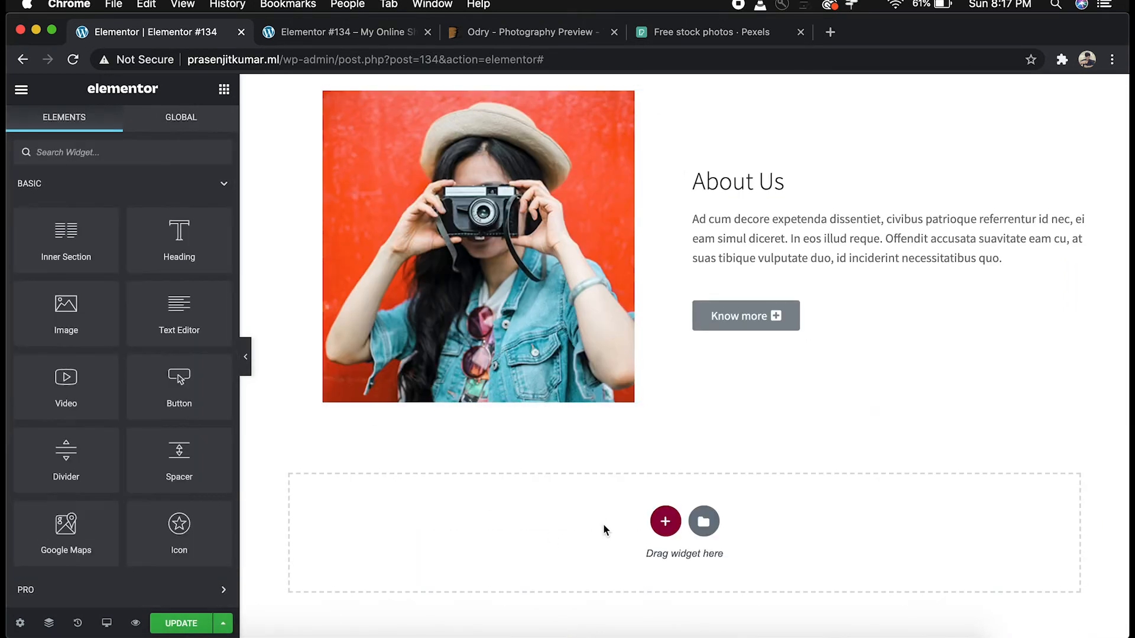
Add a single-column section below About Us and place a Heading widget in it with the title "Connect with us"
click(665, 521)
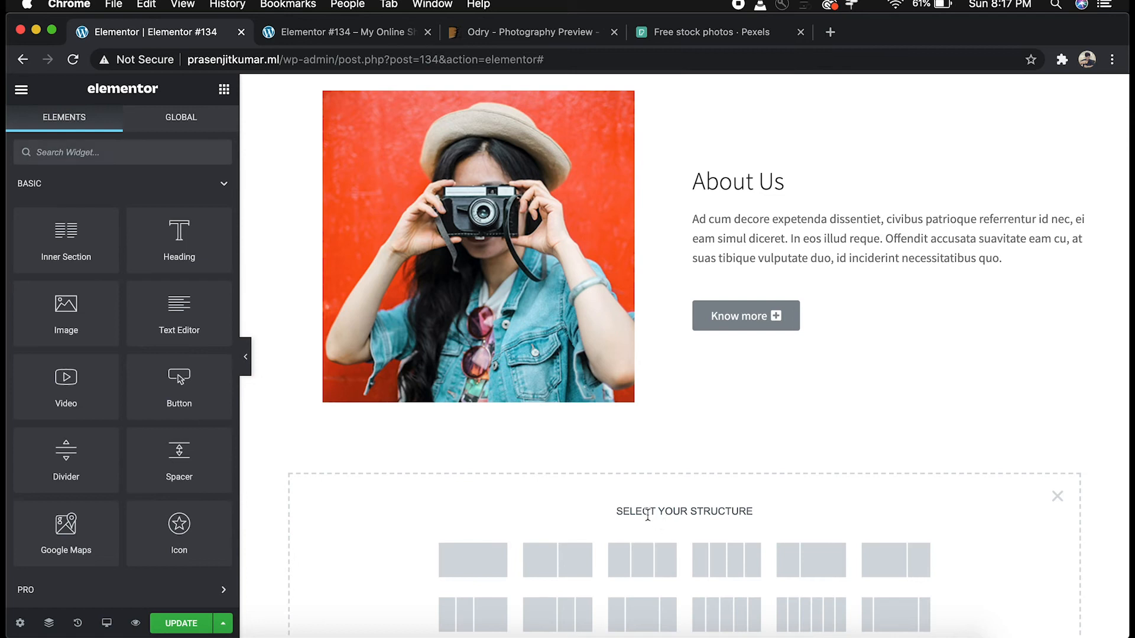
click(472, 566)
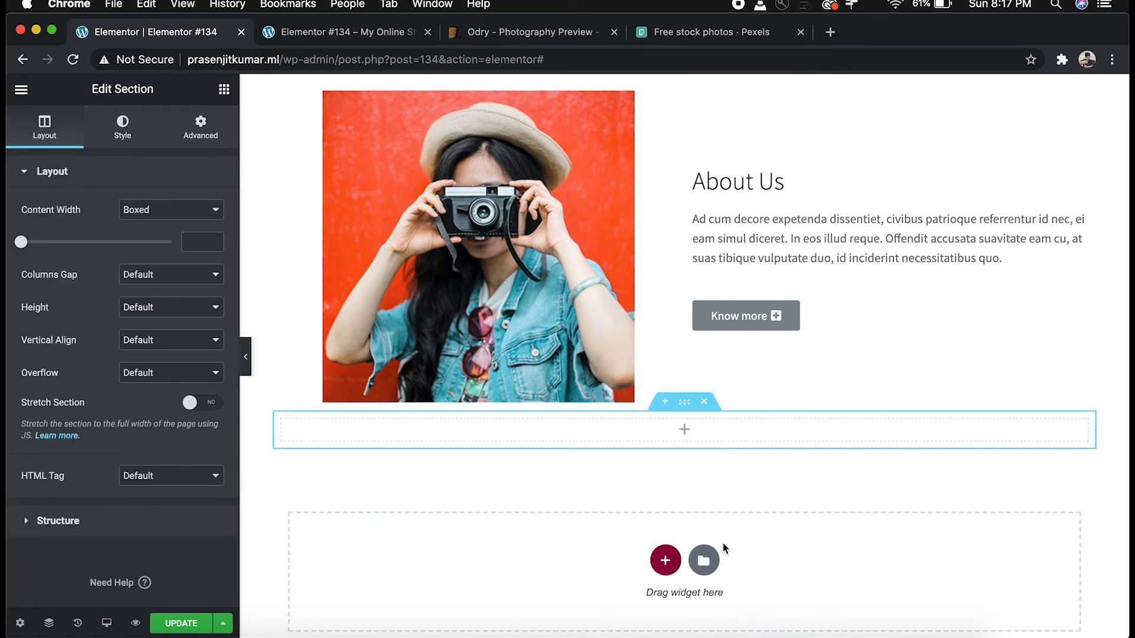
scroll(723, 541, down, 3)
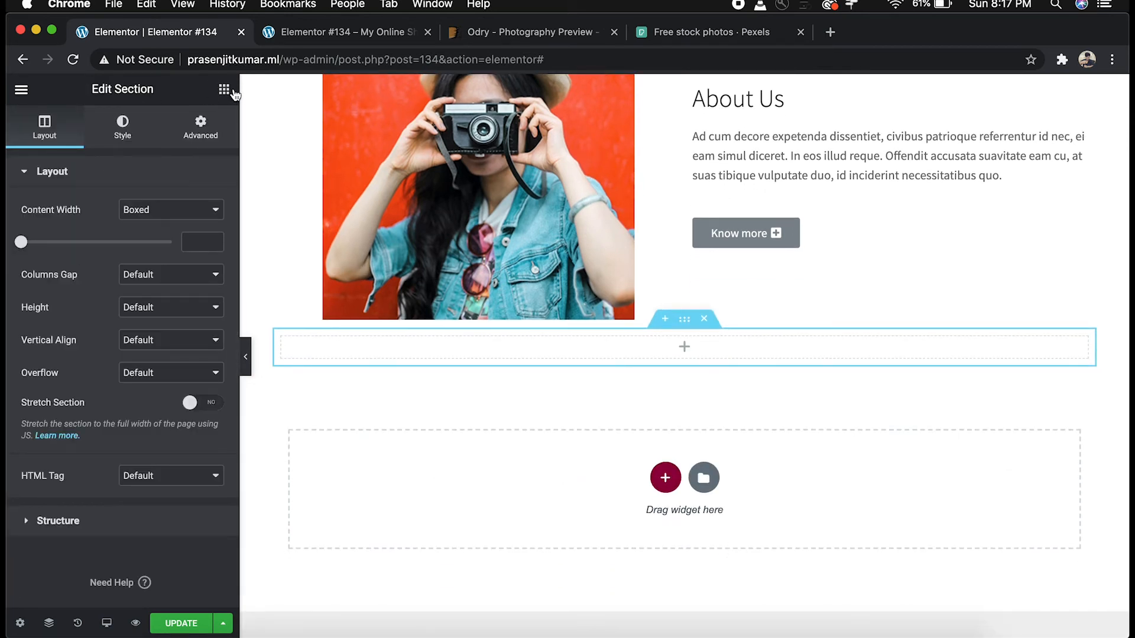
click(224, 89)
drag(173, 242, 679, 349)
triple_click(141, 238)
text(Connect with)
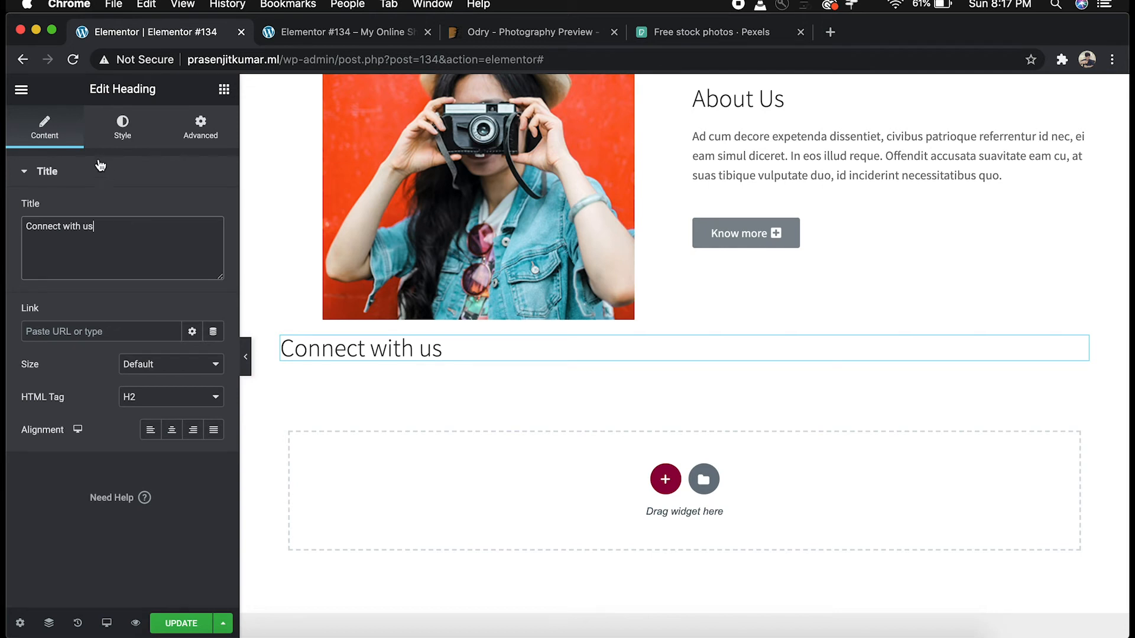
text( us)
Give the "Connect with us" heading an unlinked top padding of 50 px and center its alignment
click(199, 129)
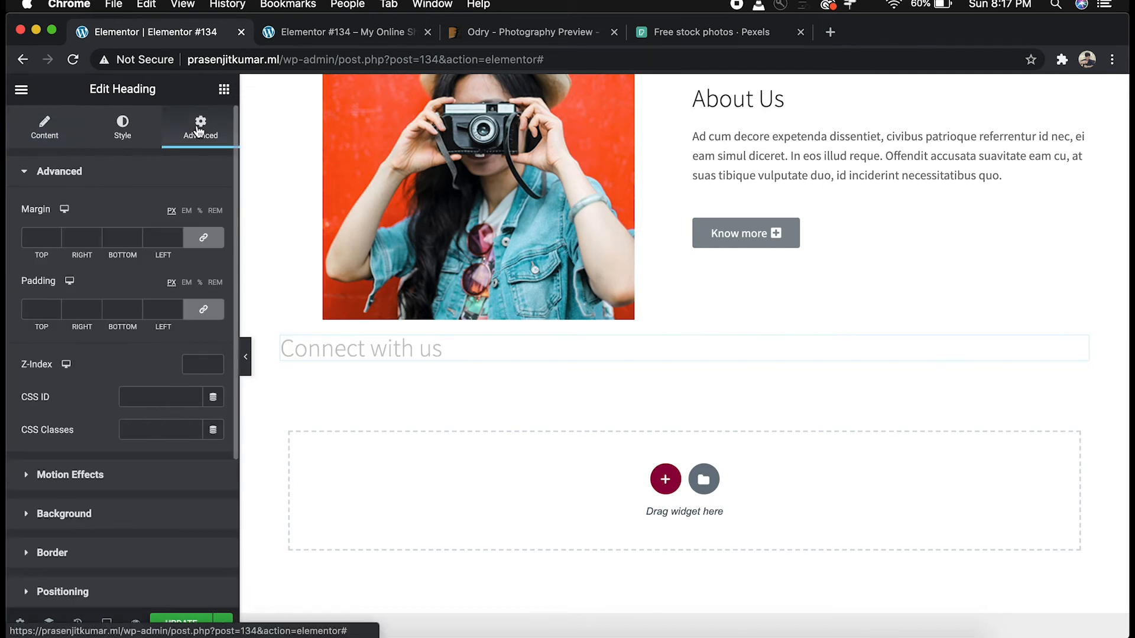
click(204, 237)
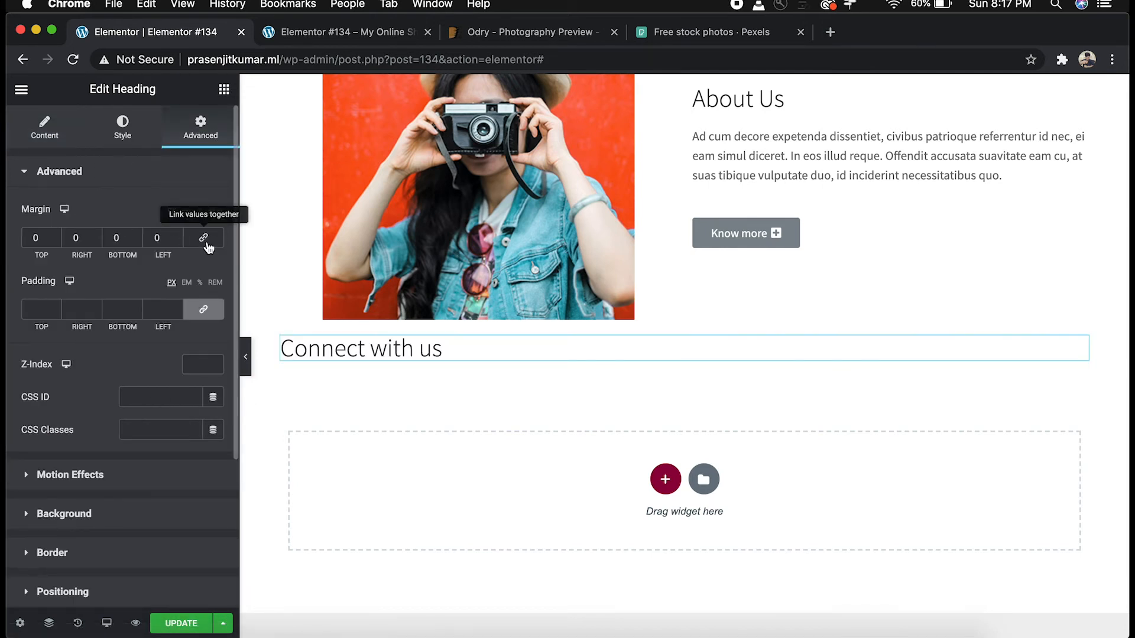
click(211, 313)
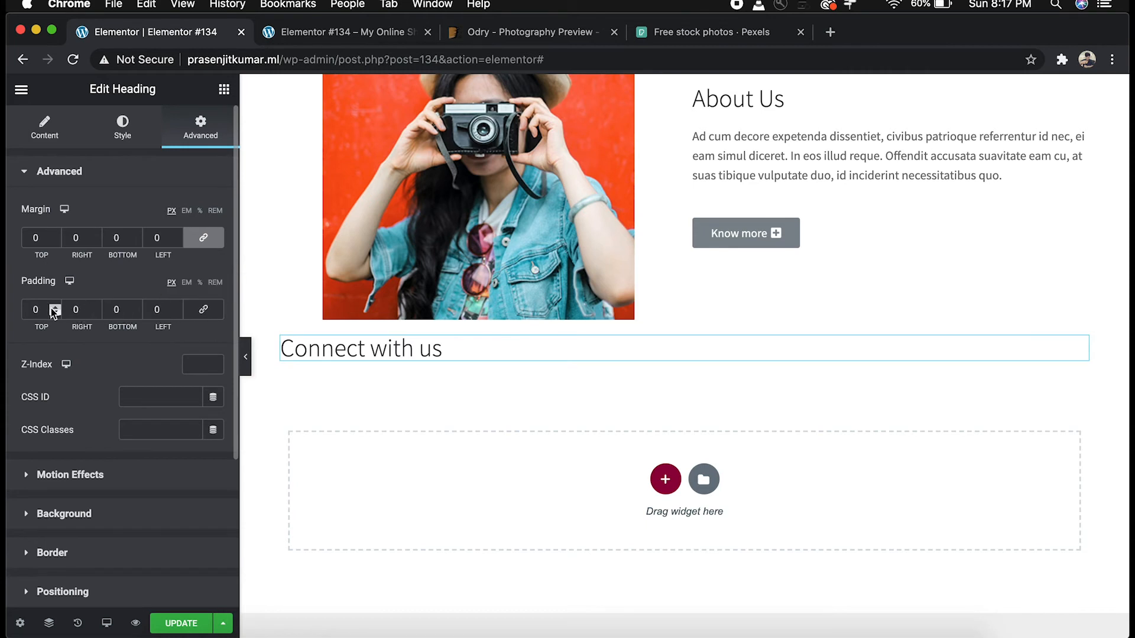
drag(41, 310, 17, 313)
text(50)
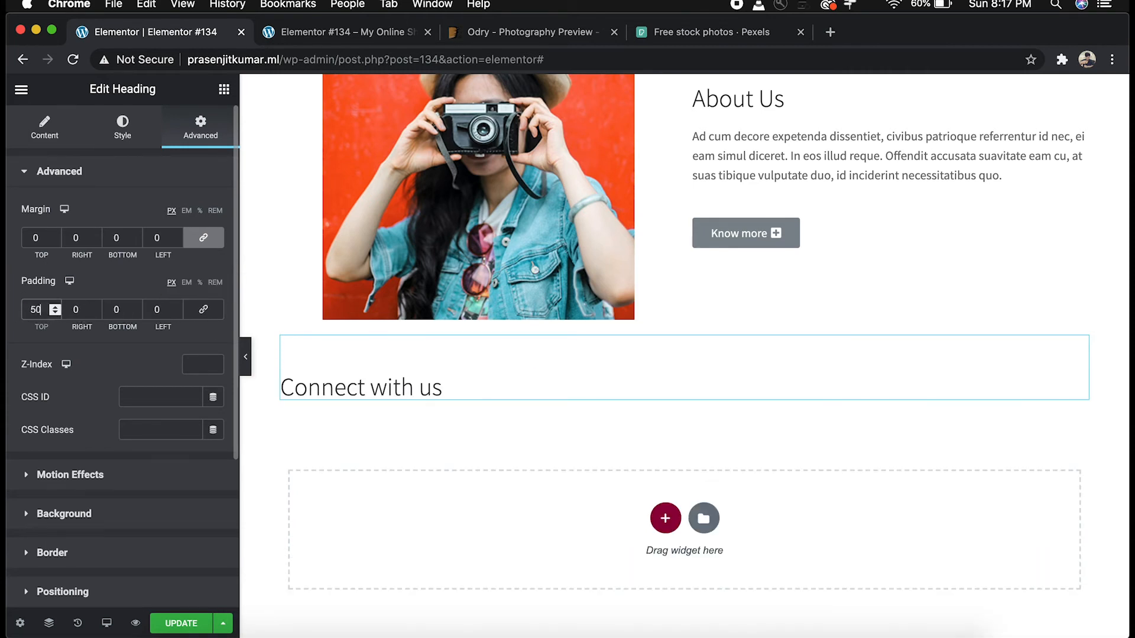
click(59, 135)
click(171, 430)
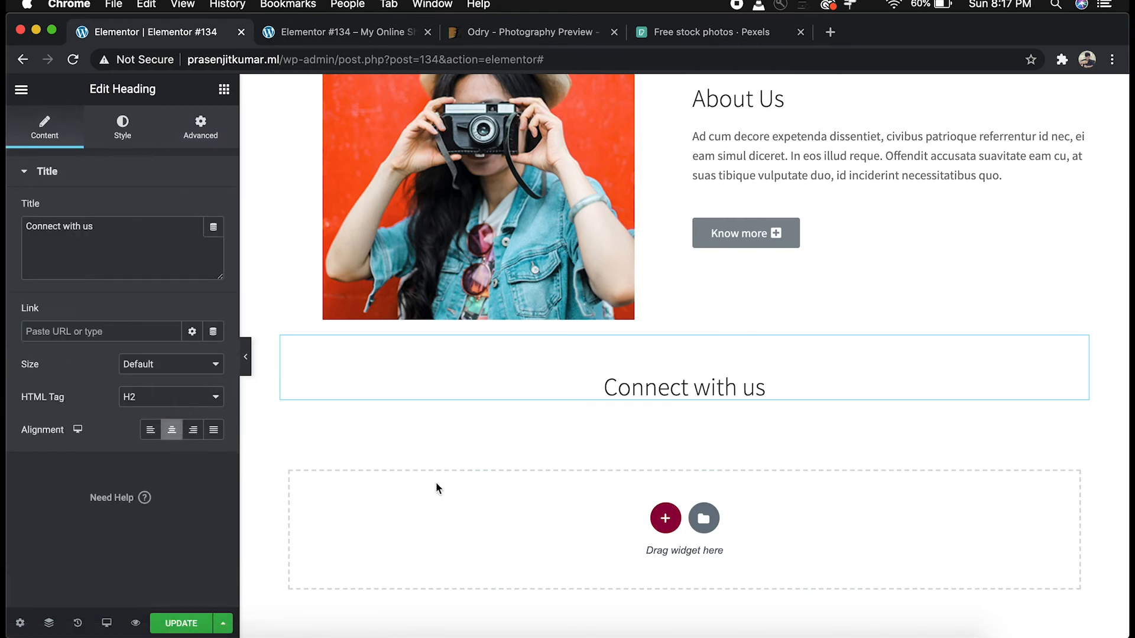
Add another single-column section below the "Connect with us" heading and place a Social Icons widget in it
click(671, 526)
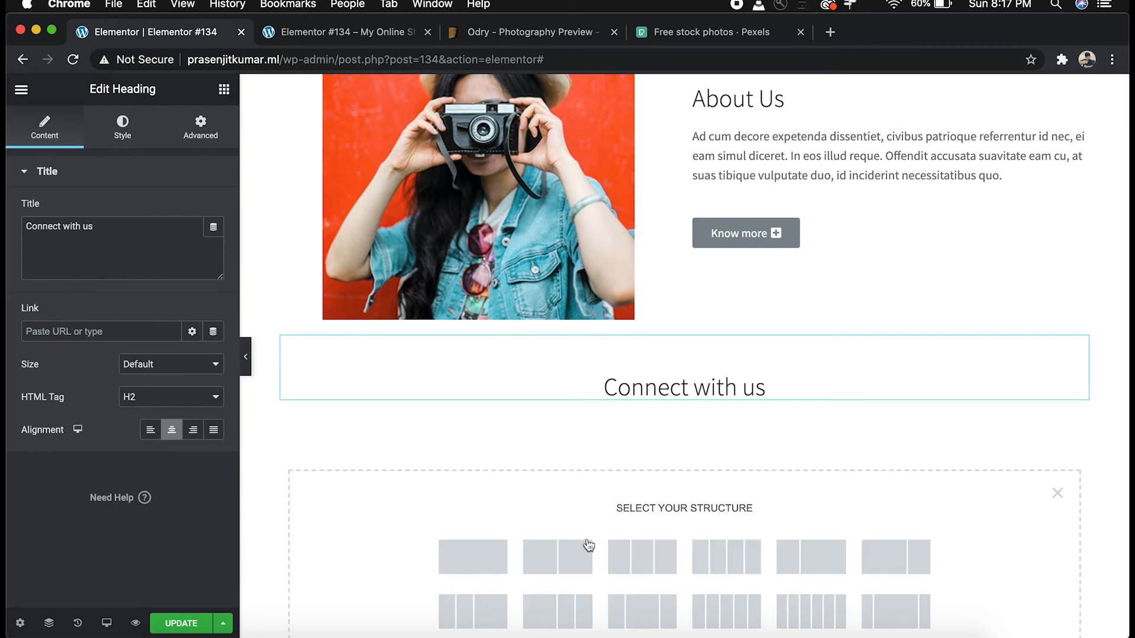
click(473, 557)
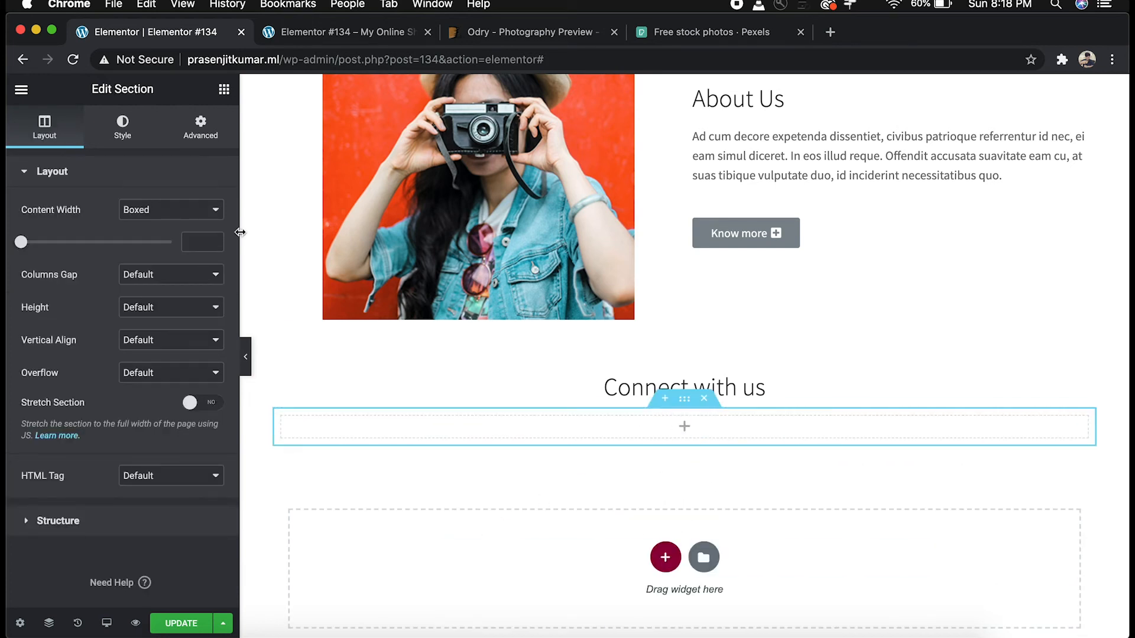
click(224, 90)
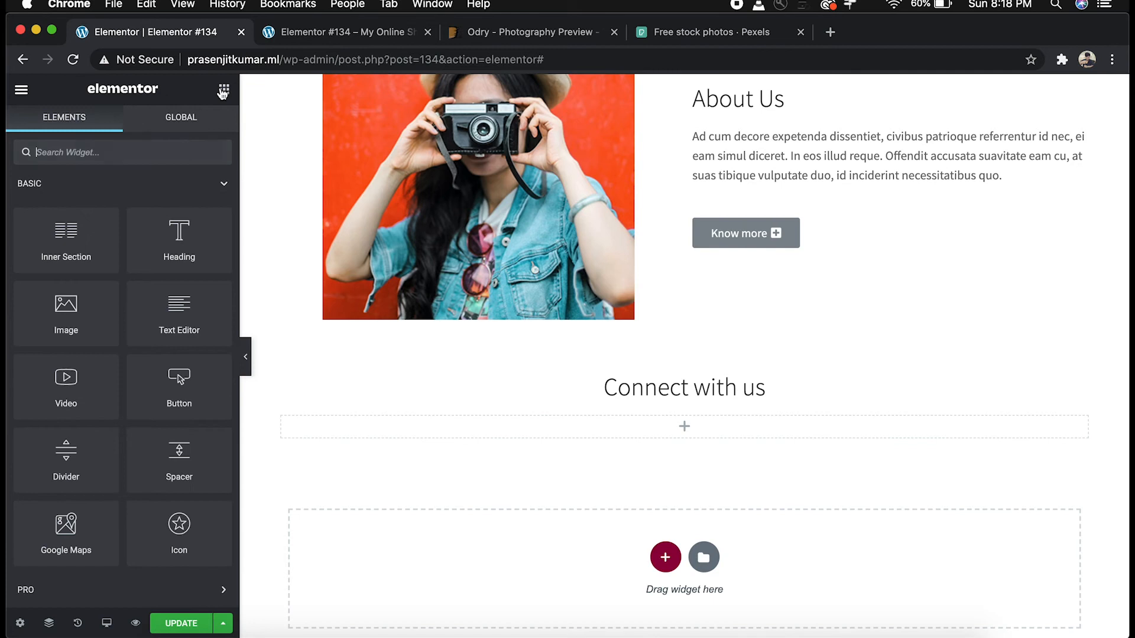
scroll(93, 376, down, 10)
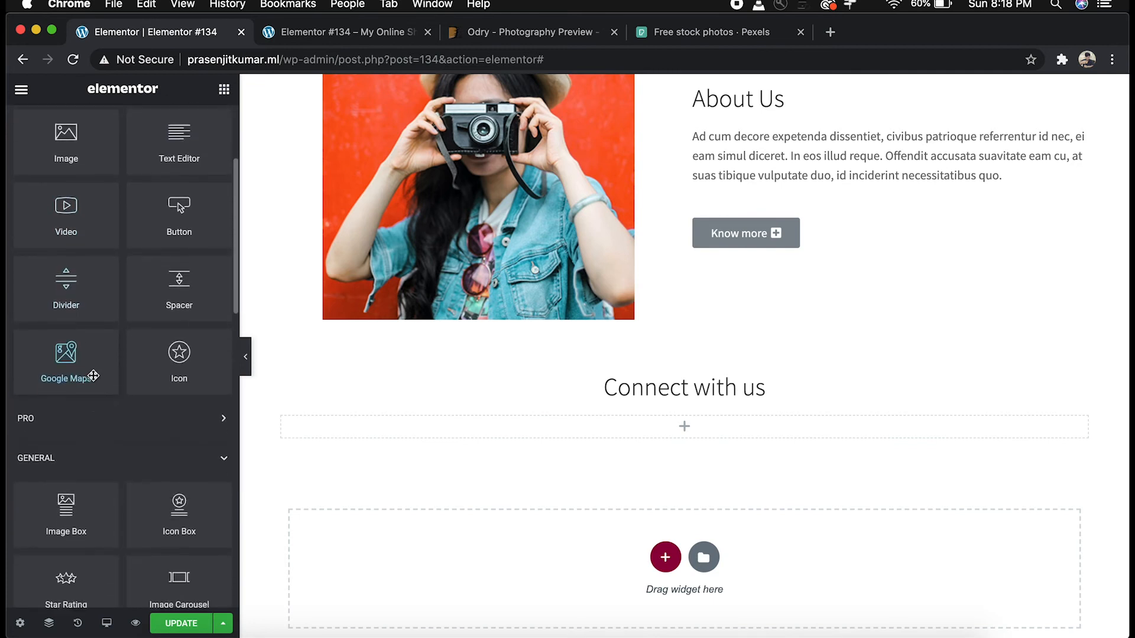
scroll(93, 376, down, 6)
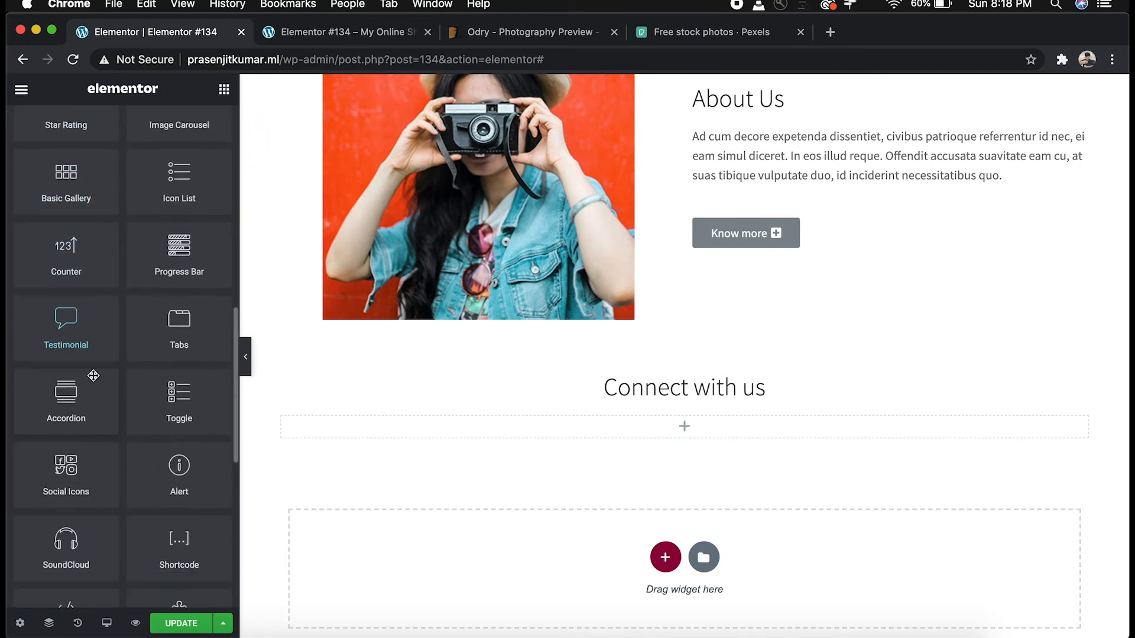
drag(63, 343, 715, 430)
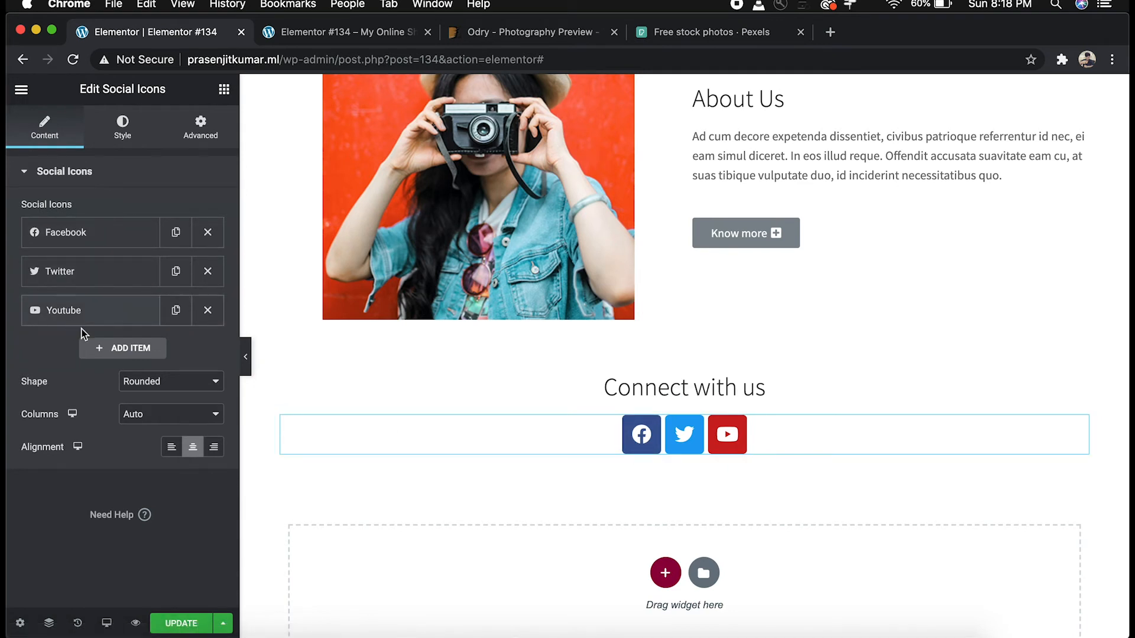
Add a fourth item to the social icons and insert the Pinterest icon for it from the icon library
click(112, 348)
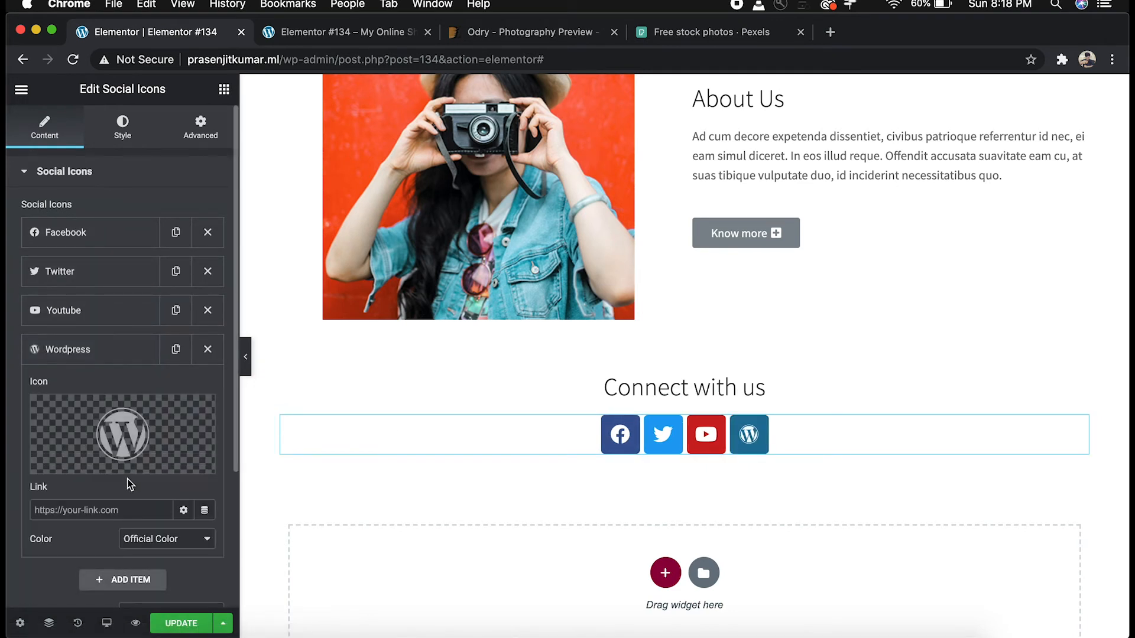
click(75, 470)
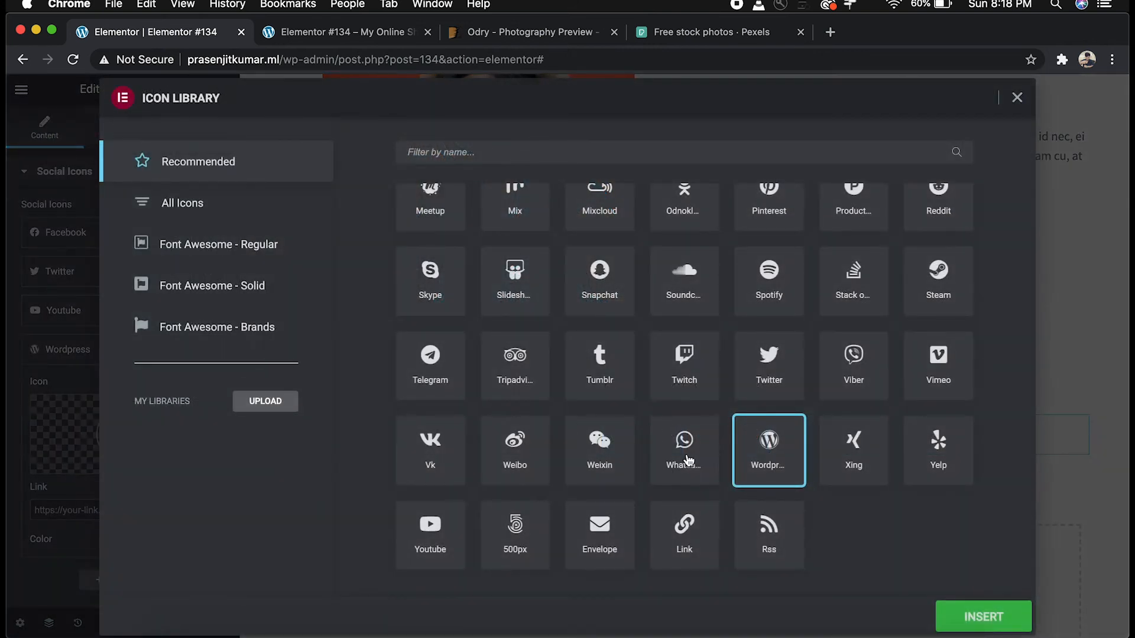
click(689, 461)
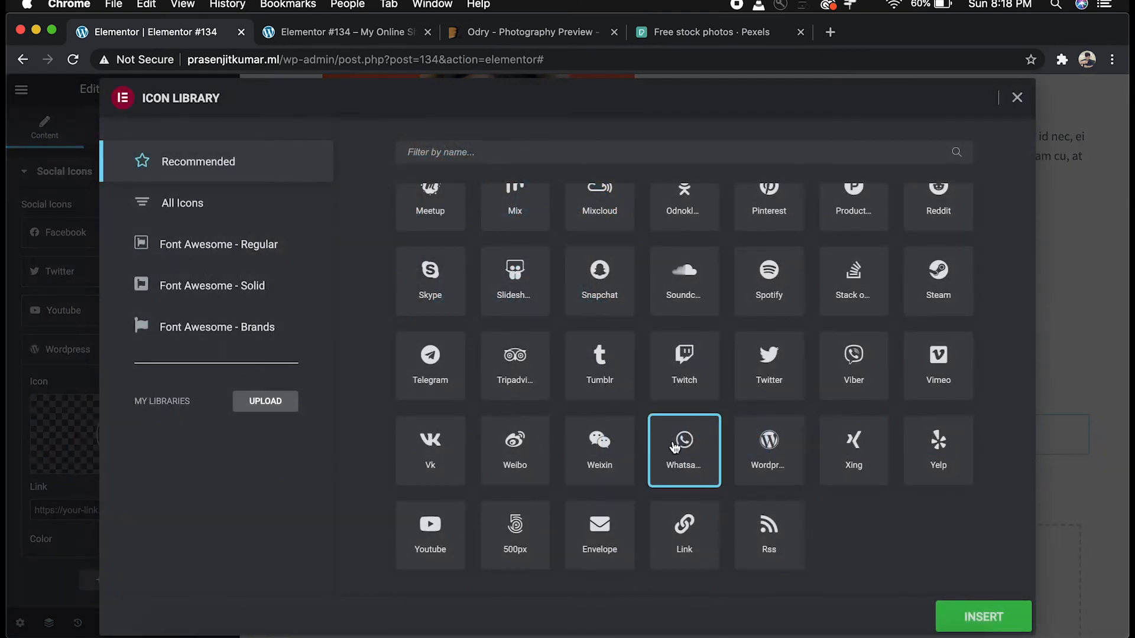
scroll(847, 345, up, 5)
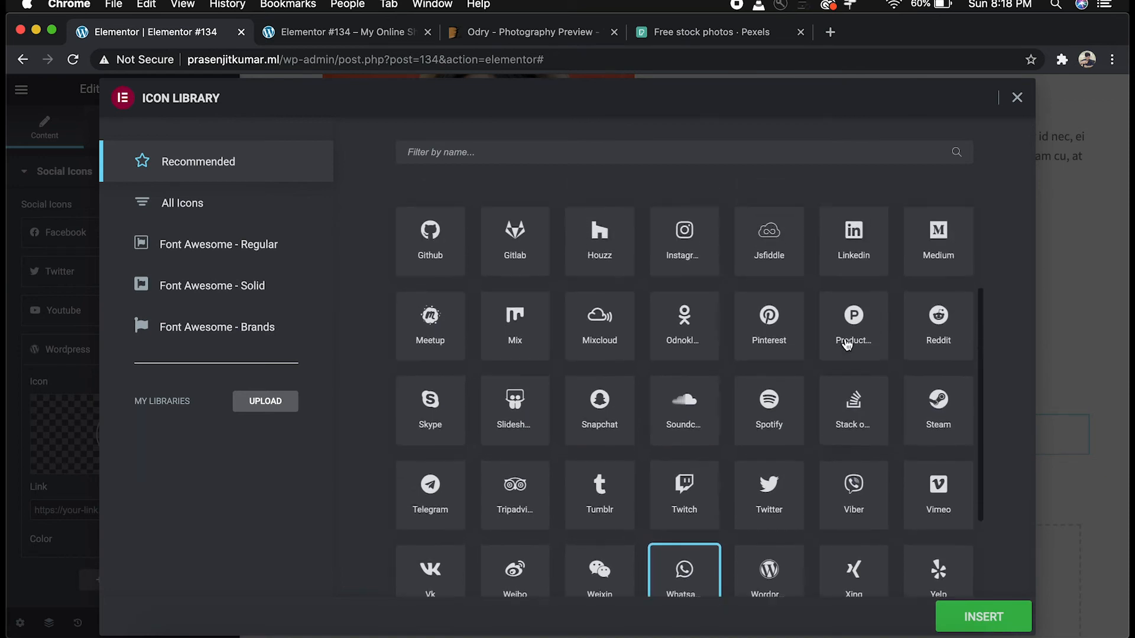
click(458, 463)
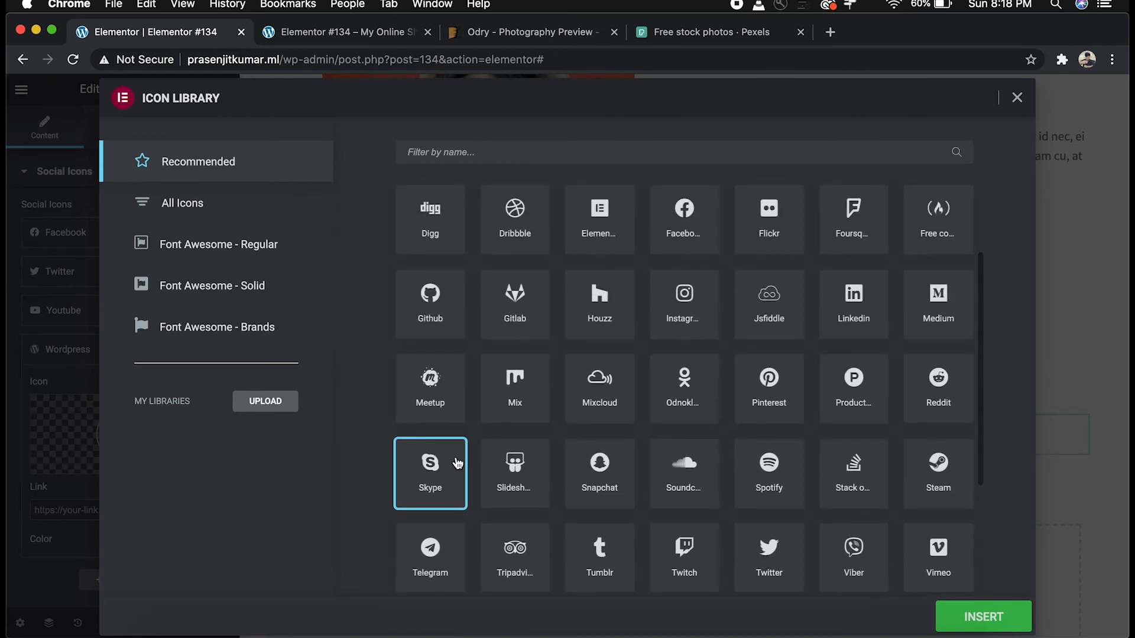
scroll(459, 463, up, 4)
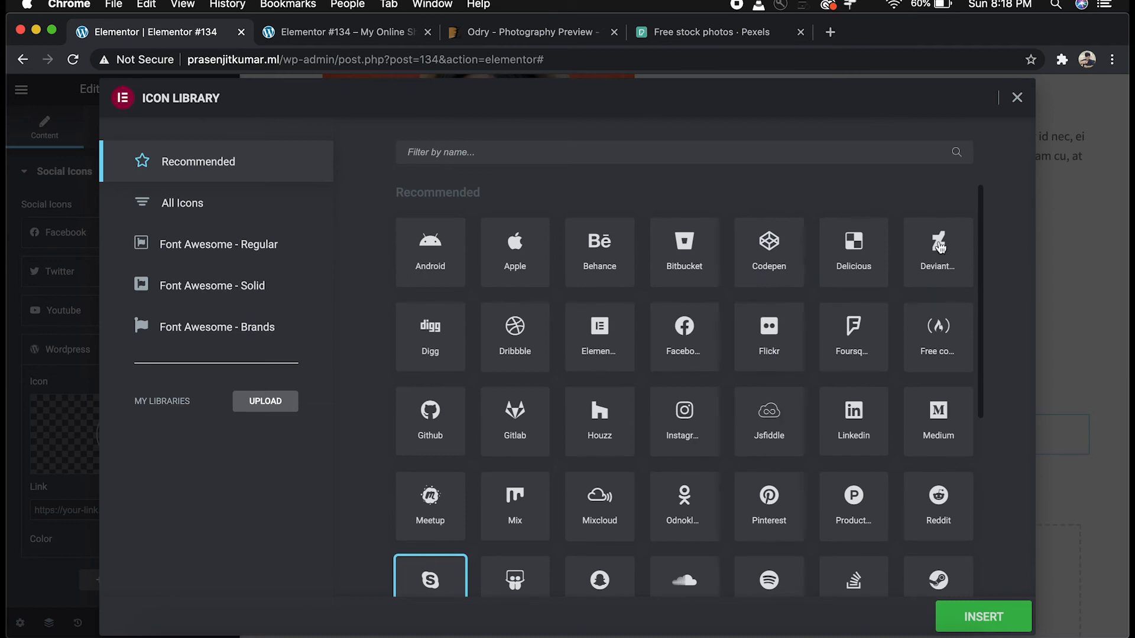
click(860, 428)
click(784, 513)
click(985, 608)
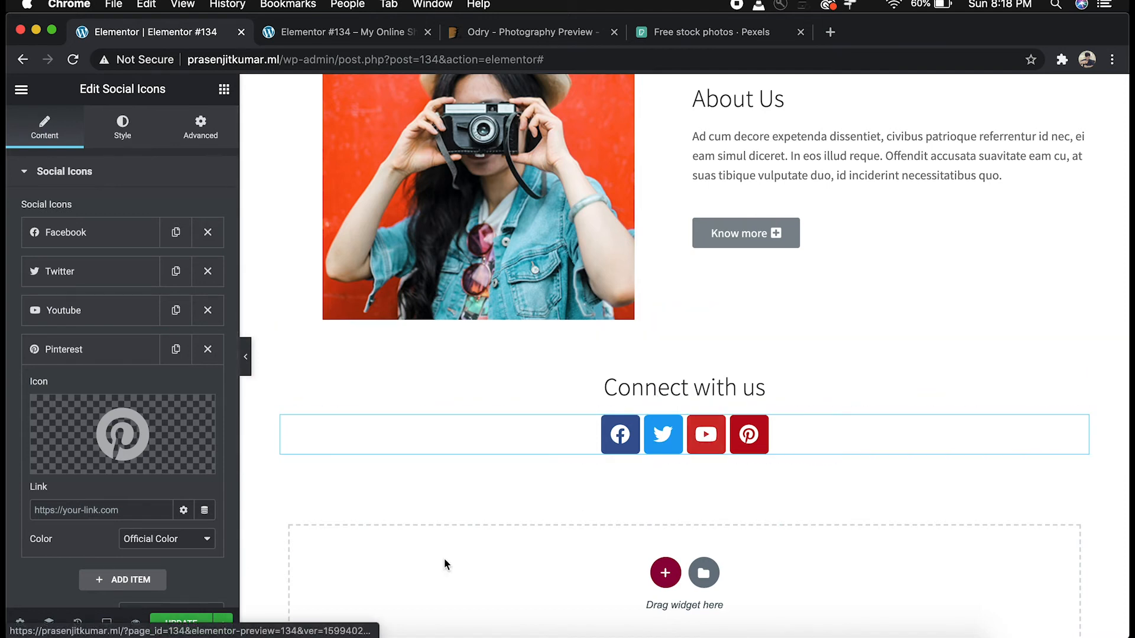
Update the page and review its sections on the published page in the other browser tab
click(177, 621)
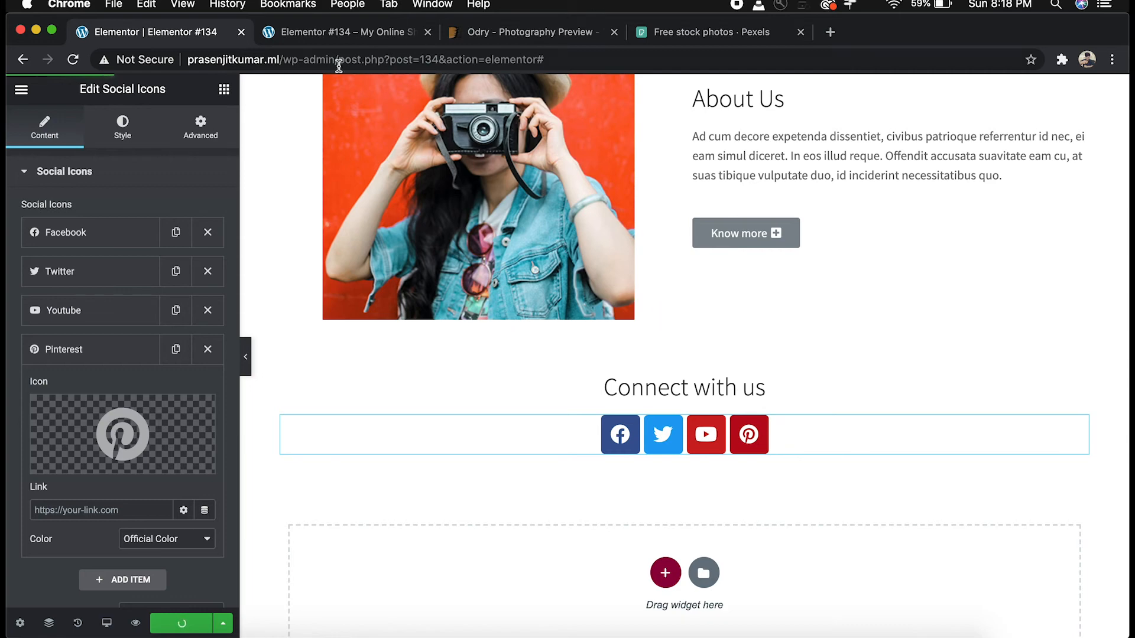
click(347, 33)
scroll(304, 374, up, 10)
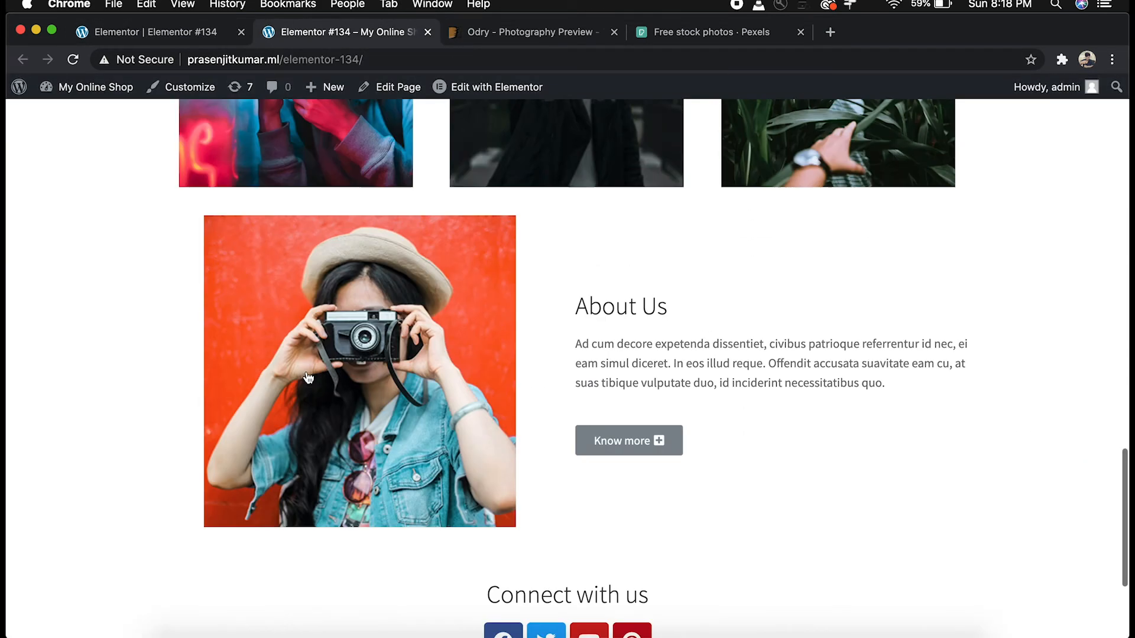
scroll(308, 378, down, 10)
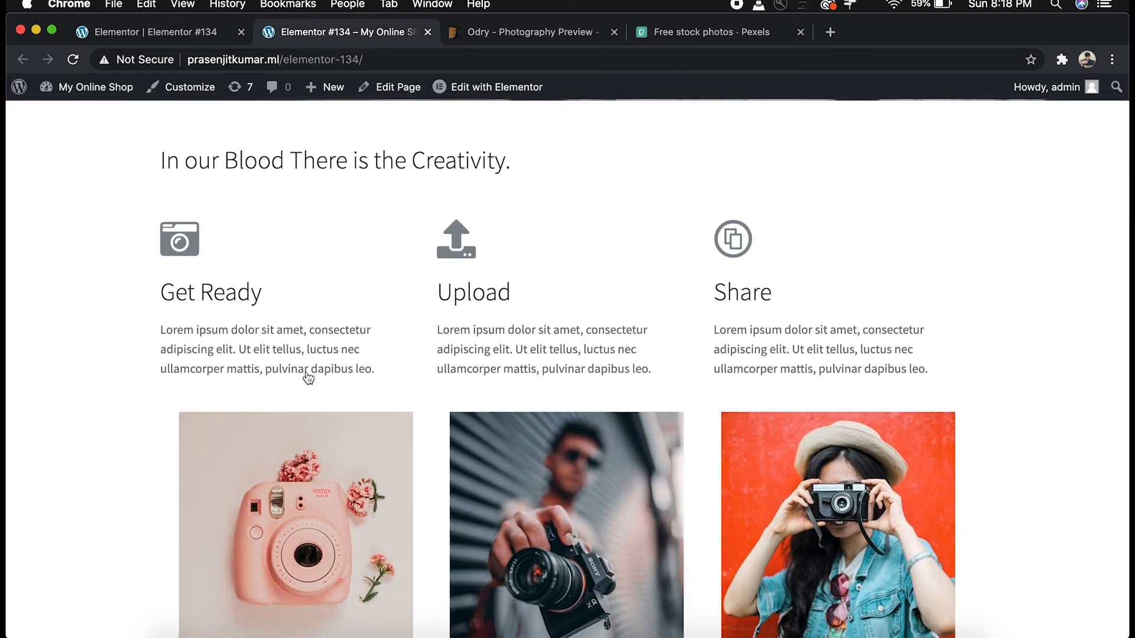
Check the gallery, About Us and "Connect with us" sections on the published page, and return to the page editor tab
scroll(308, 379, down, 10)
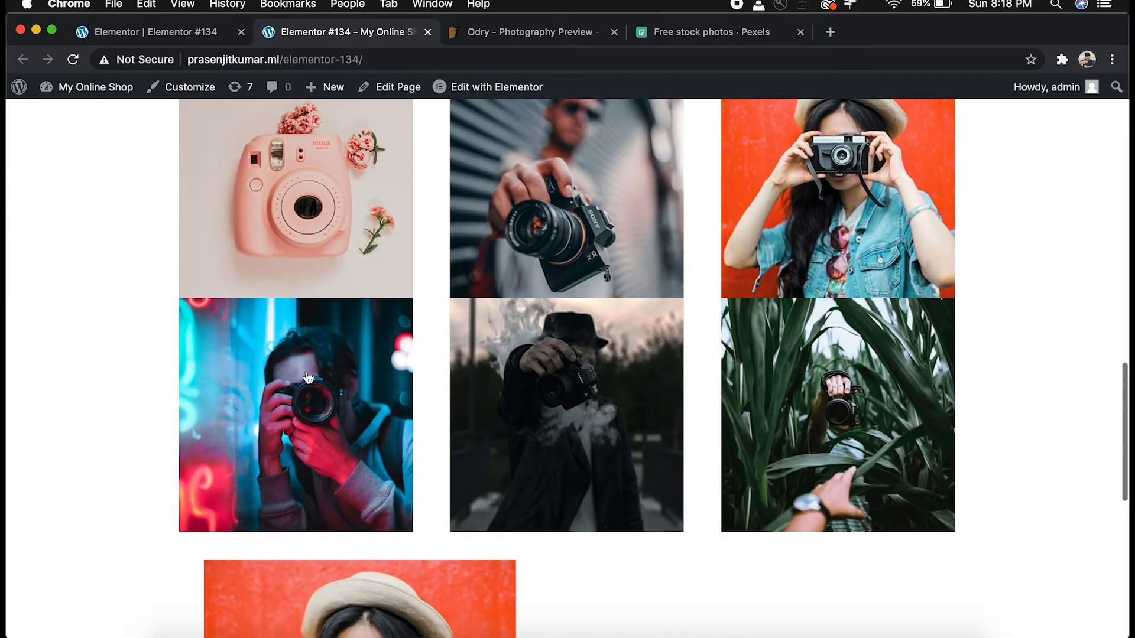
scroll(308, 379, down, 5)
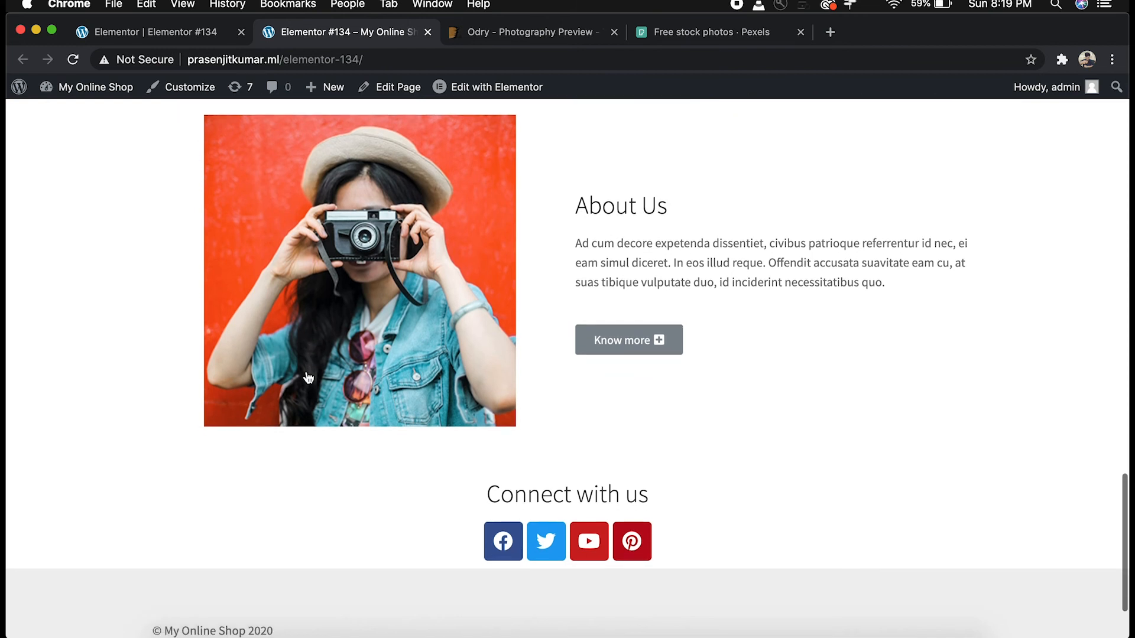
click(182, 33)
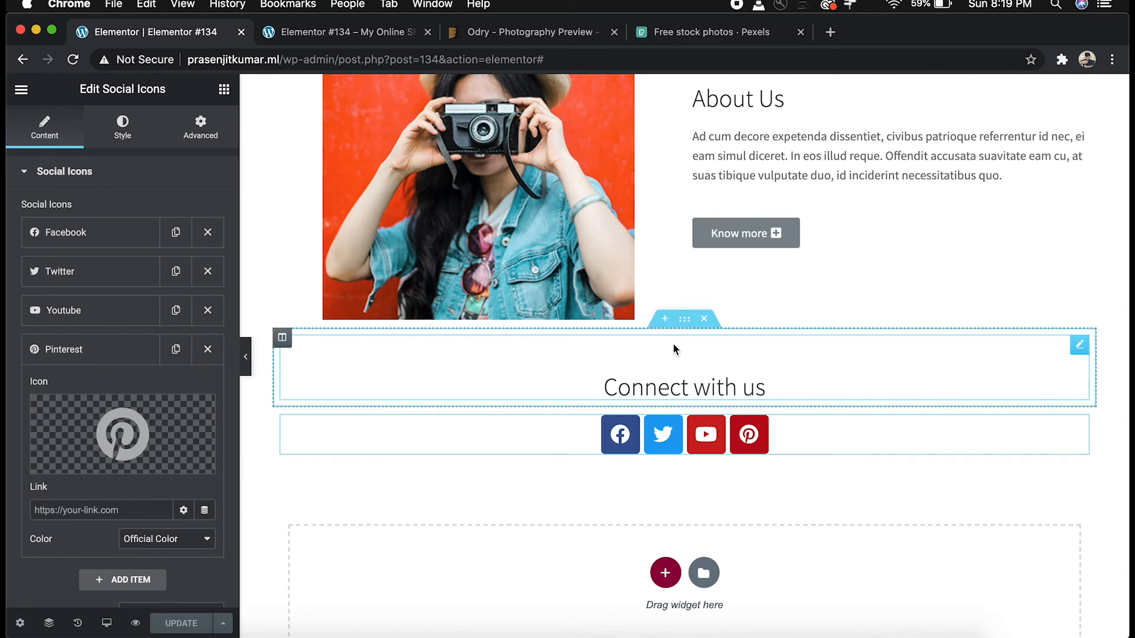
Set the "Connect with us" heading's padding to 100 px at the top and 40 px at the bottom
scroll(674, 347, up, 3)
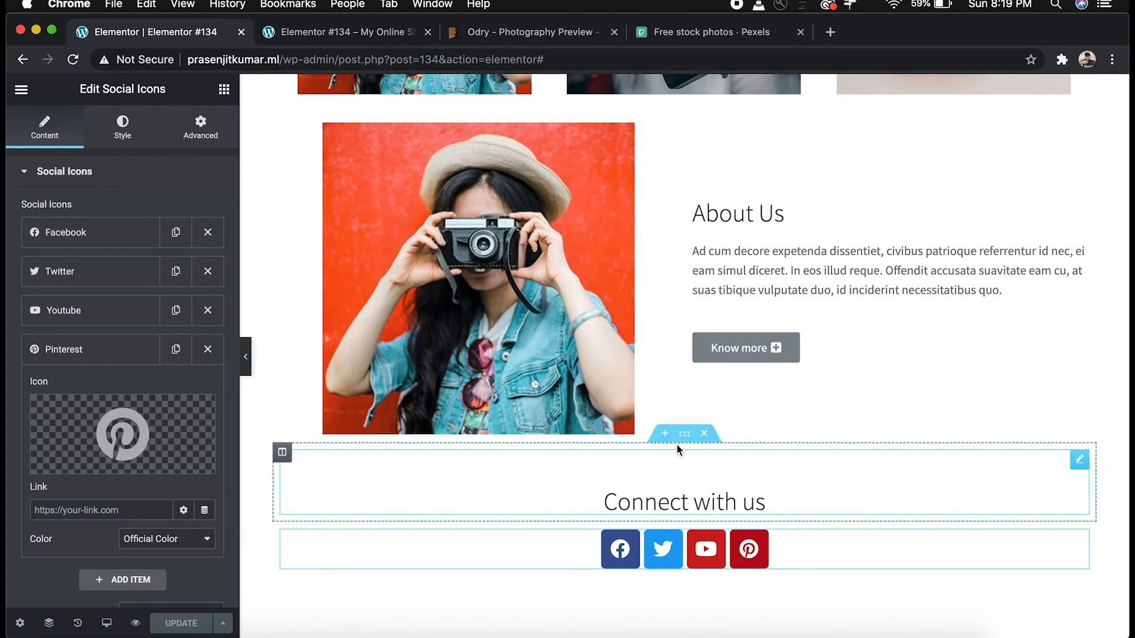
click(684, 435)
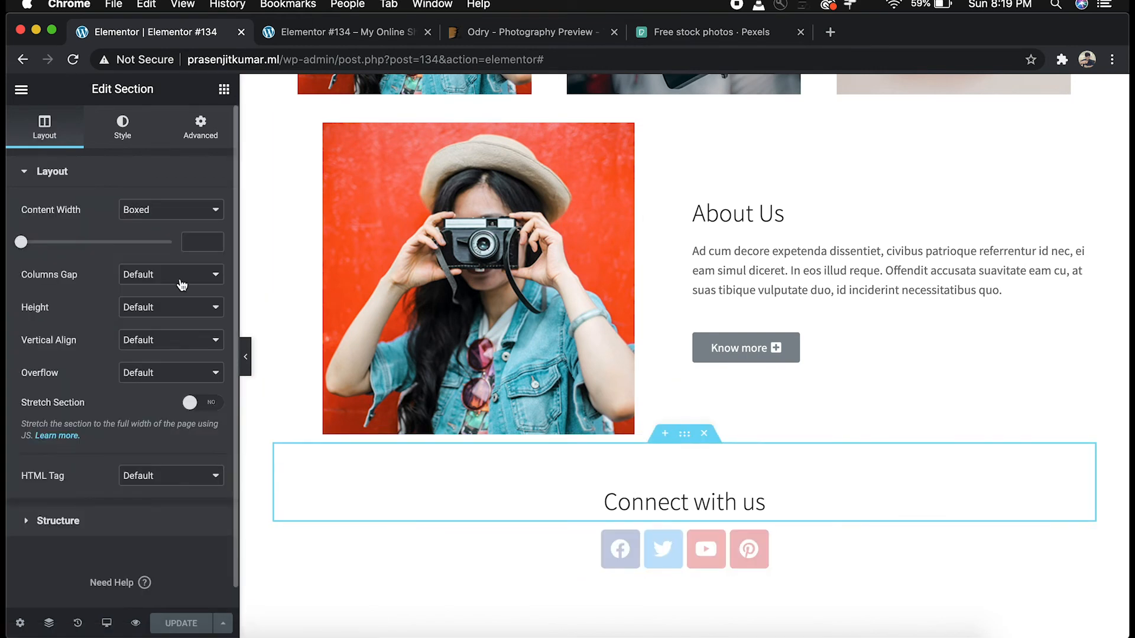
click(200, 127)
click(42, 310)
click(662, 501)
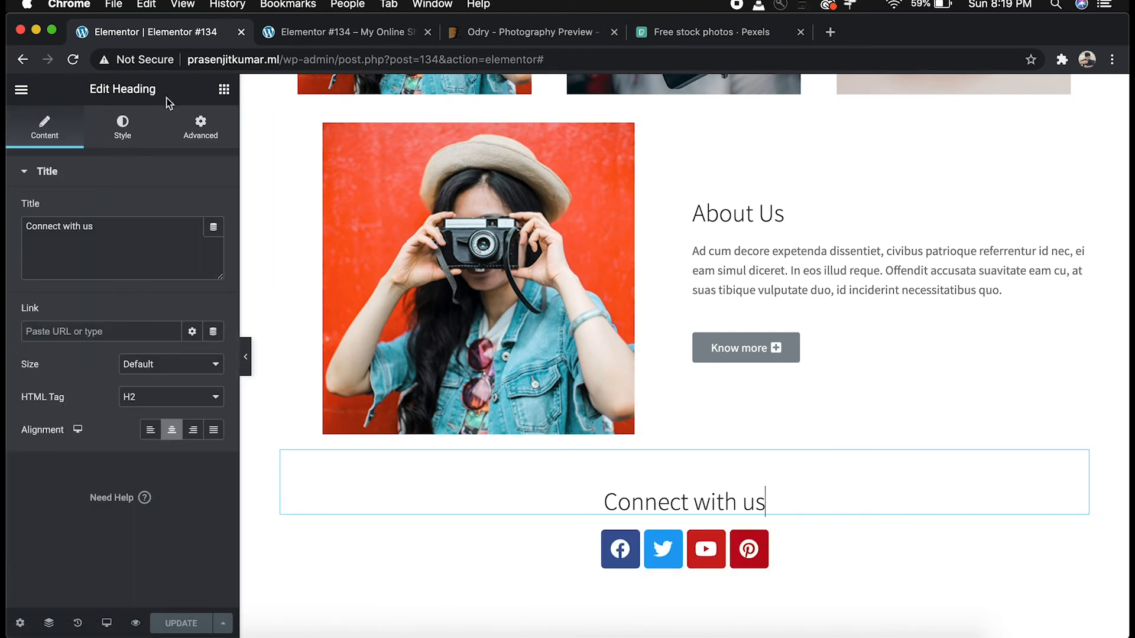
click(201, 127)
drag(40, 309, 8, 313)
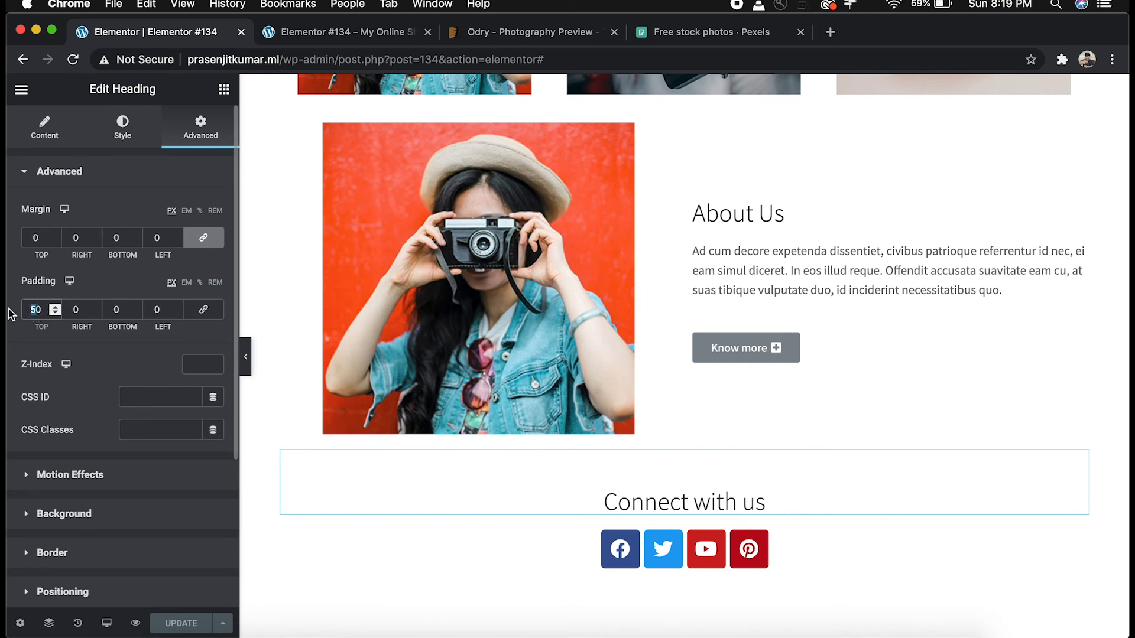
text(100)
key(Tab)
key(Tab)
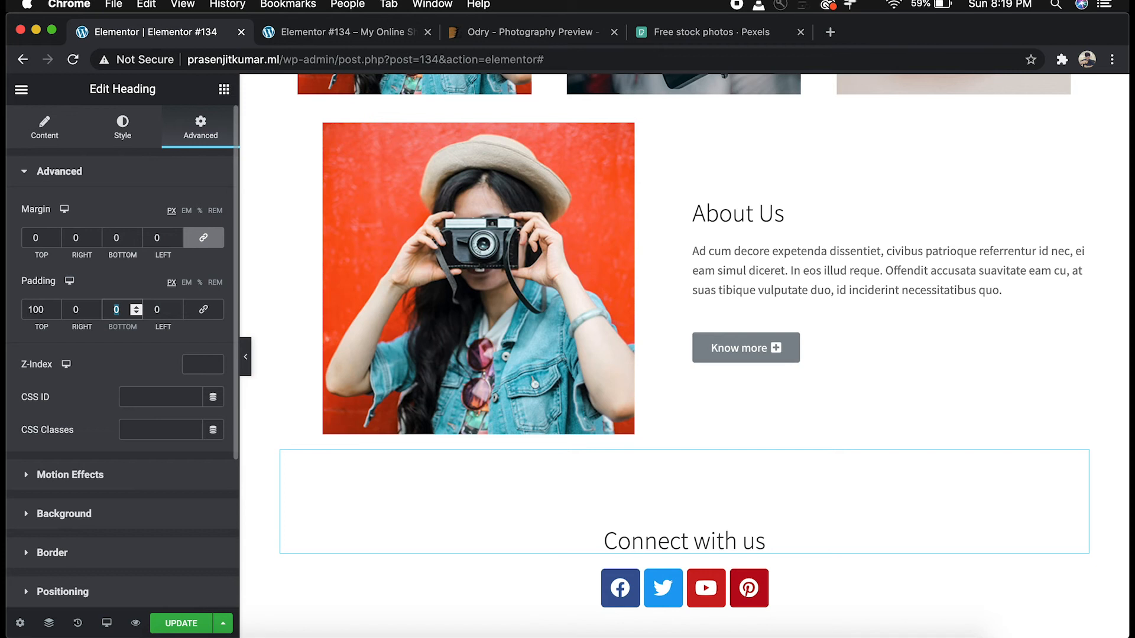
text(40)
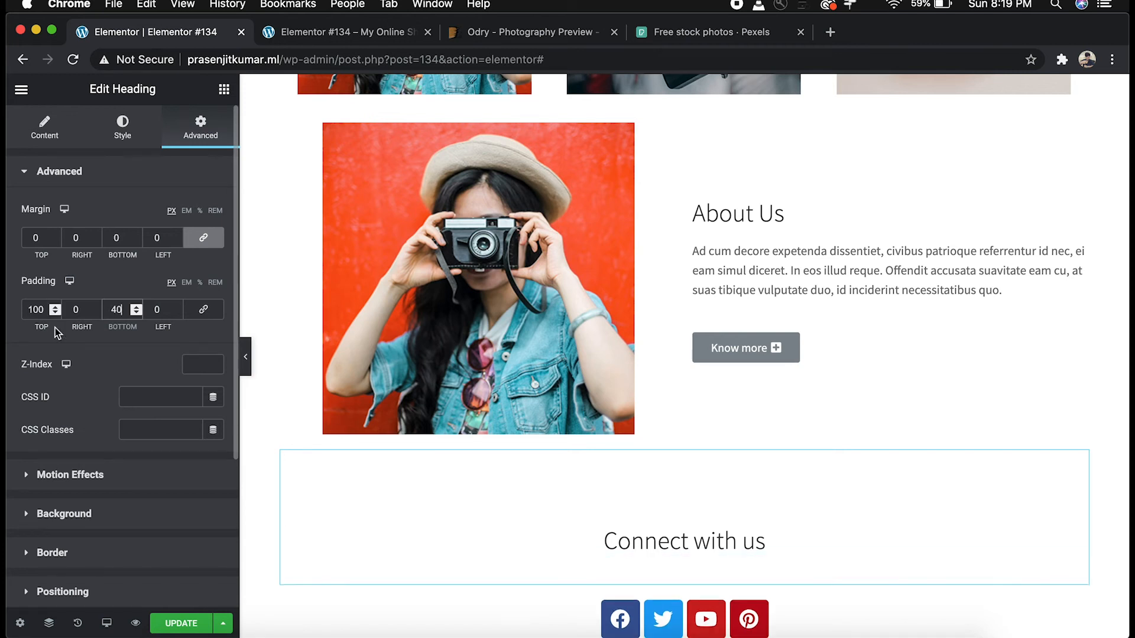
Give the social icons section an unlinked bottom padding of 100 px
scroll(537, 514, down, 3)
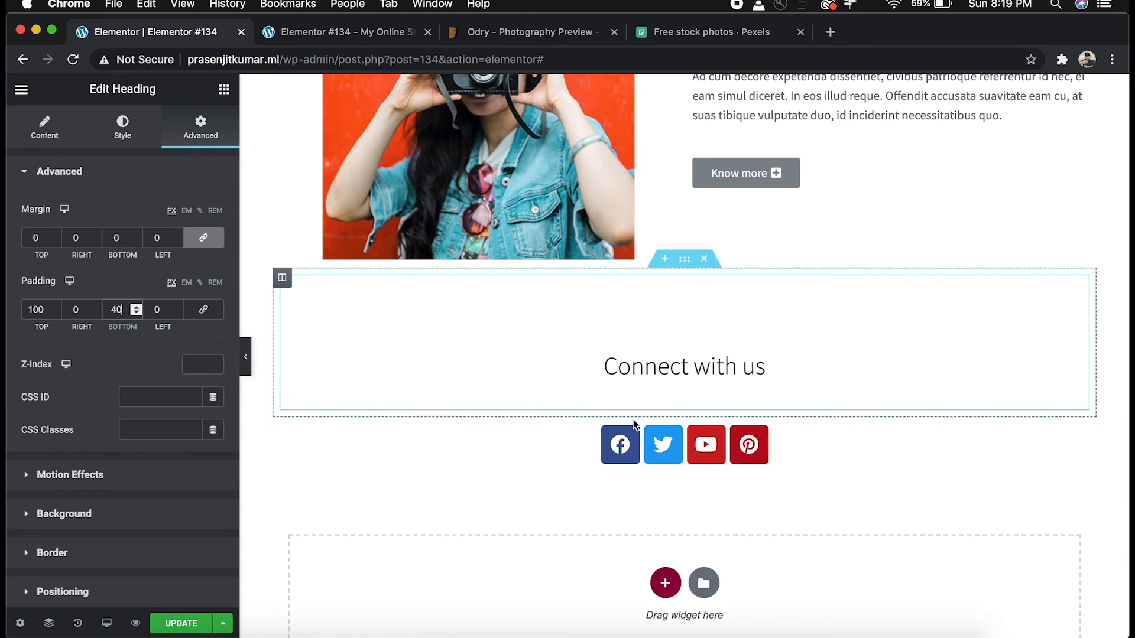
click(519, 438)
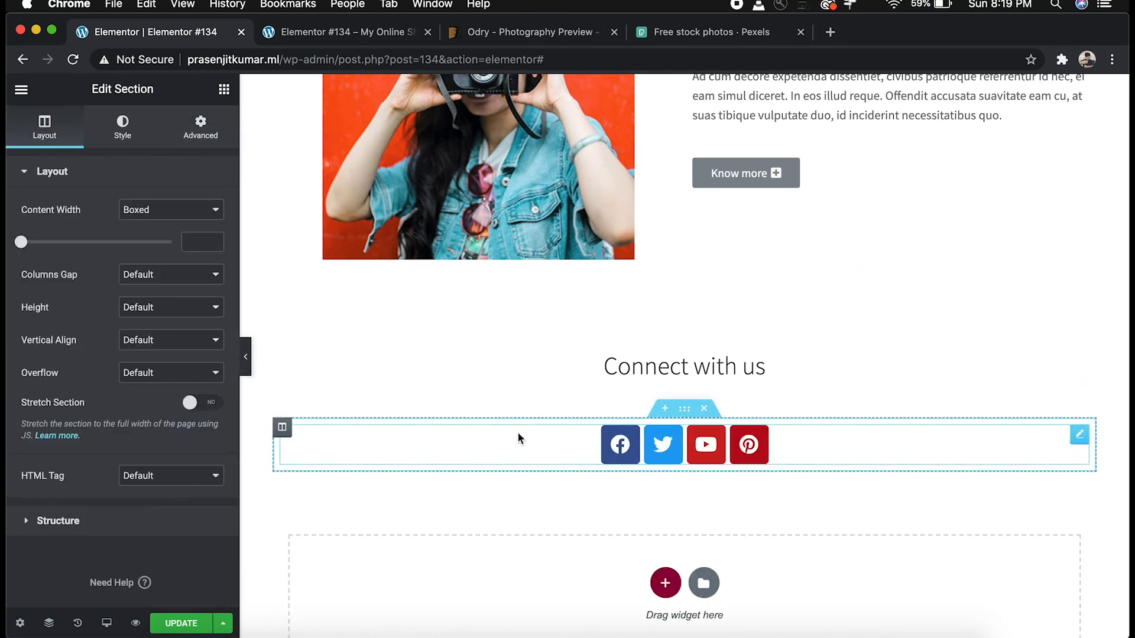
click(204, 133)
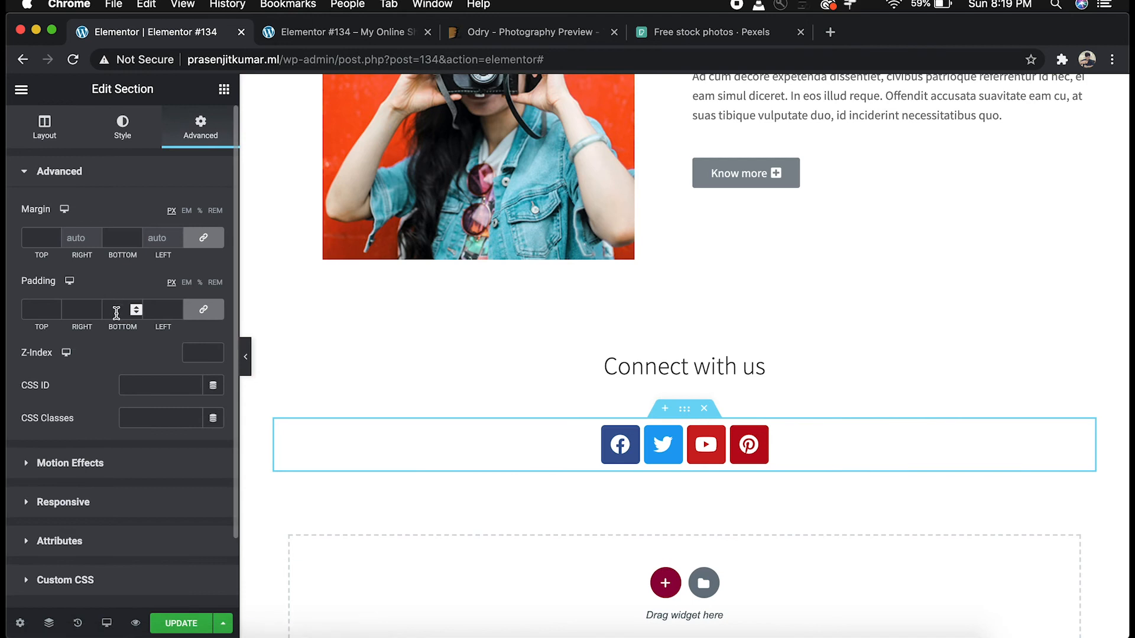
click(201, 311)
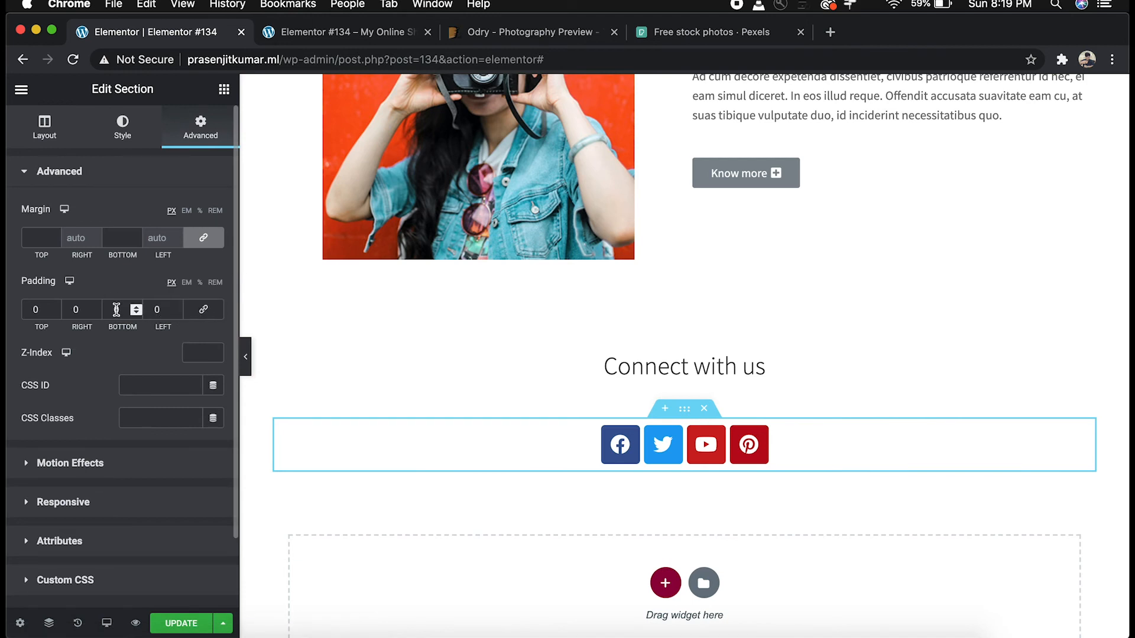
click(116, 310)
text(100)
Give the About Us section unlinked padding of 100 px at the top and 100 px at the bottom
scroll(457, 469, up, 5)
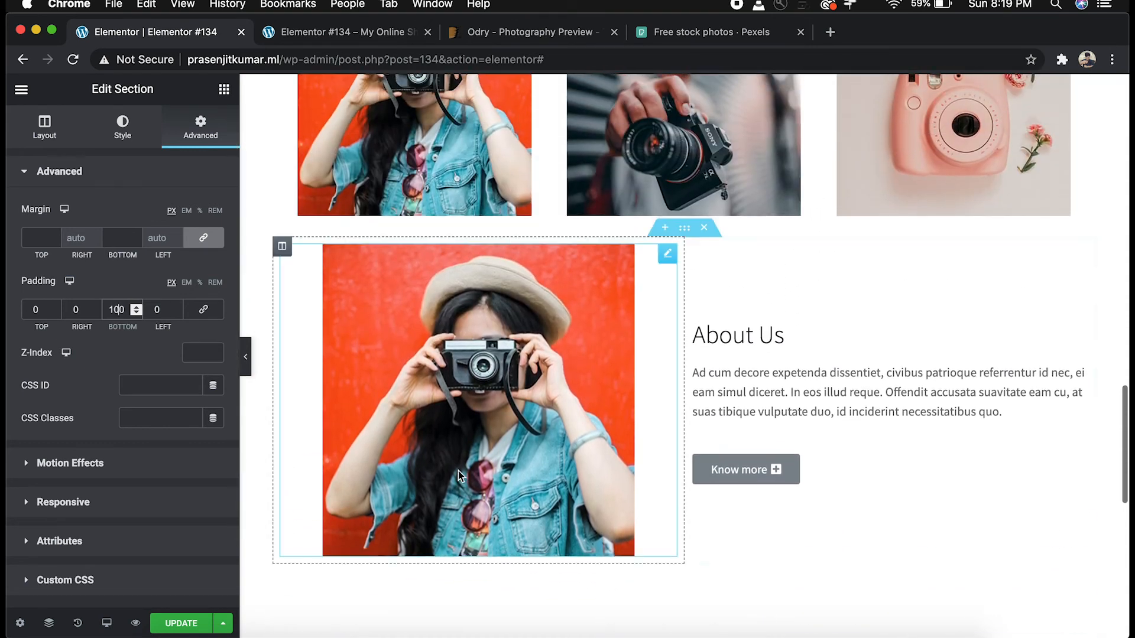
click(684, 228)
click(201, 129)
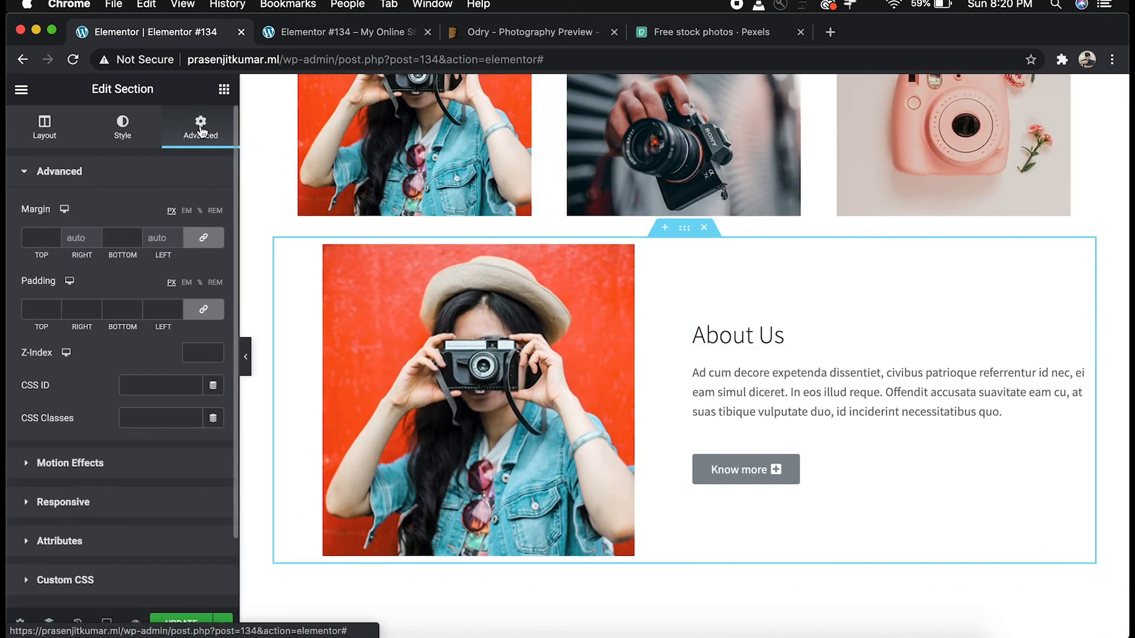
click(203, 309)
click(39, 309)
text(100)
key(Tab)
key(Tab)
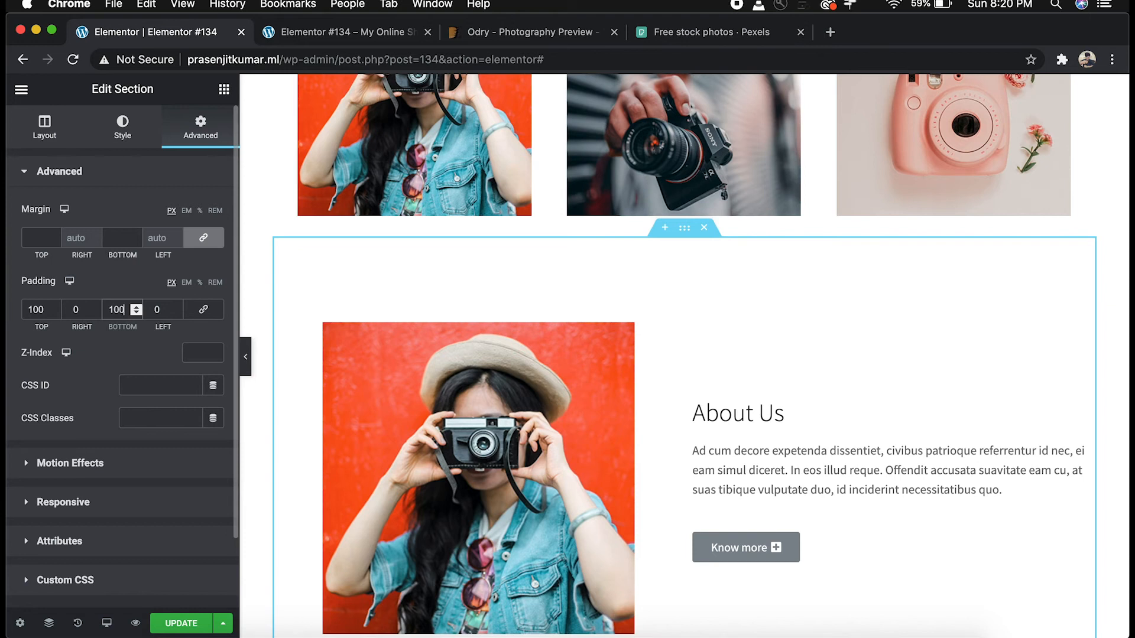
Set the photo gallery section's linked padding to 100 px on all four sides
scroll(710, 404, down, 3)
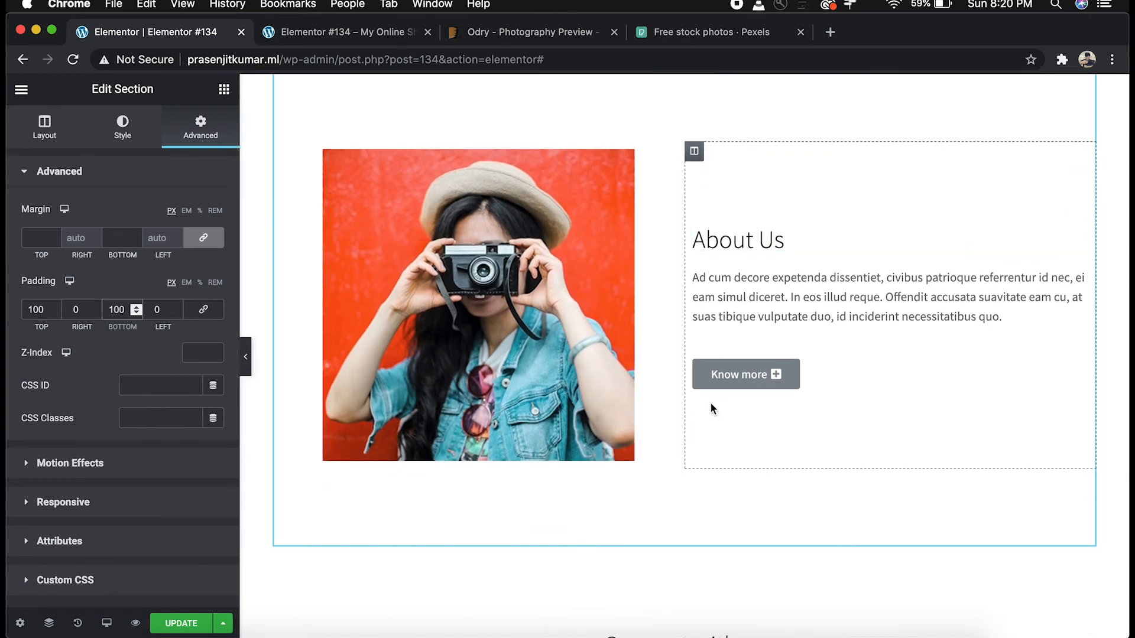
scroll(711, 403, down, 2)
scroll(710, 402, up, 8)
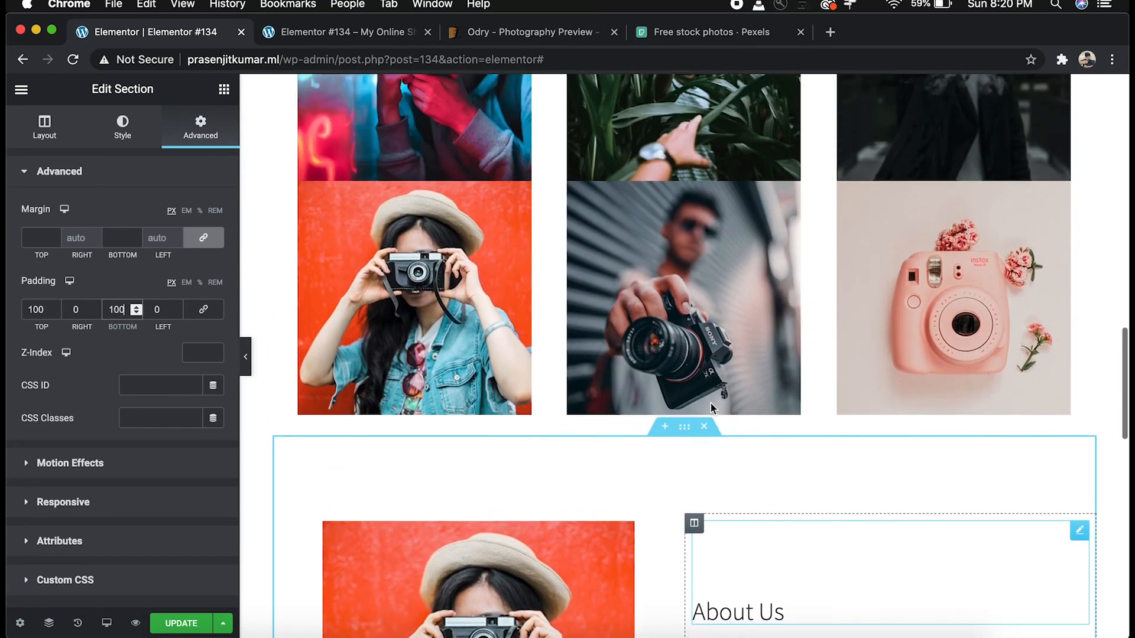
scroll(710, 408, up, 5)
click(266, 250)
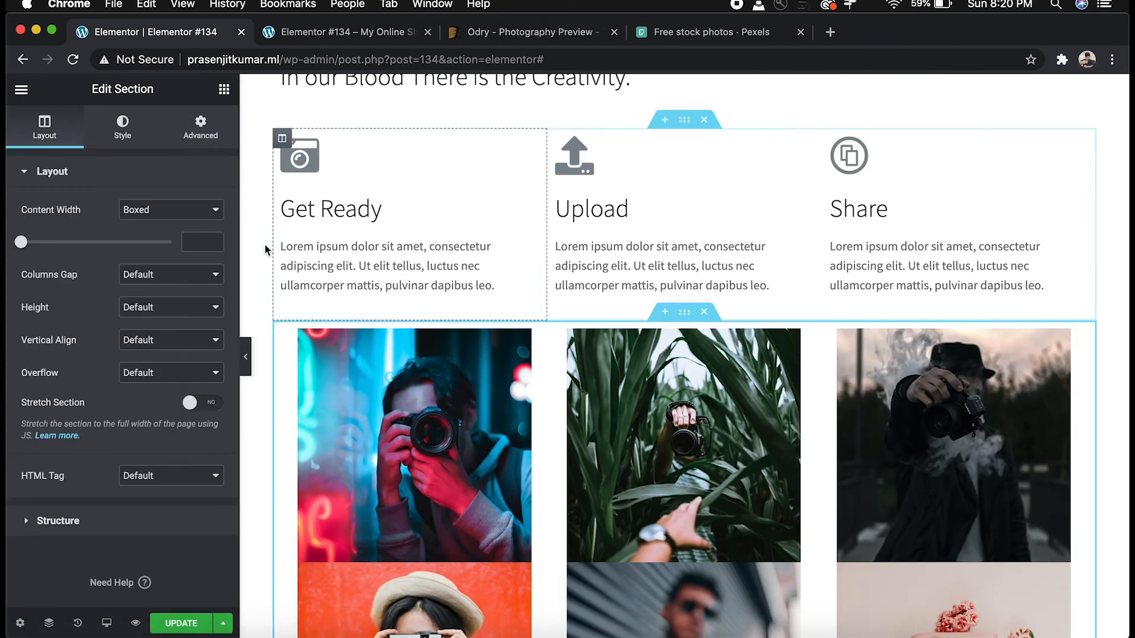
click(206, 133)
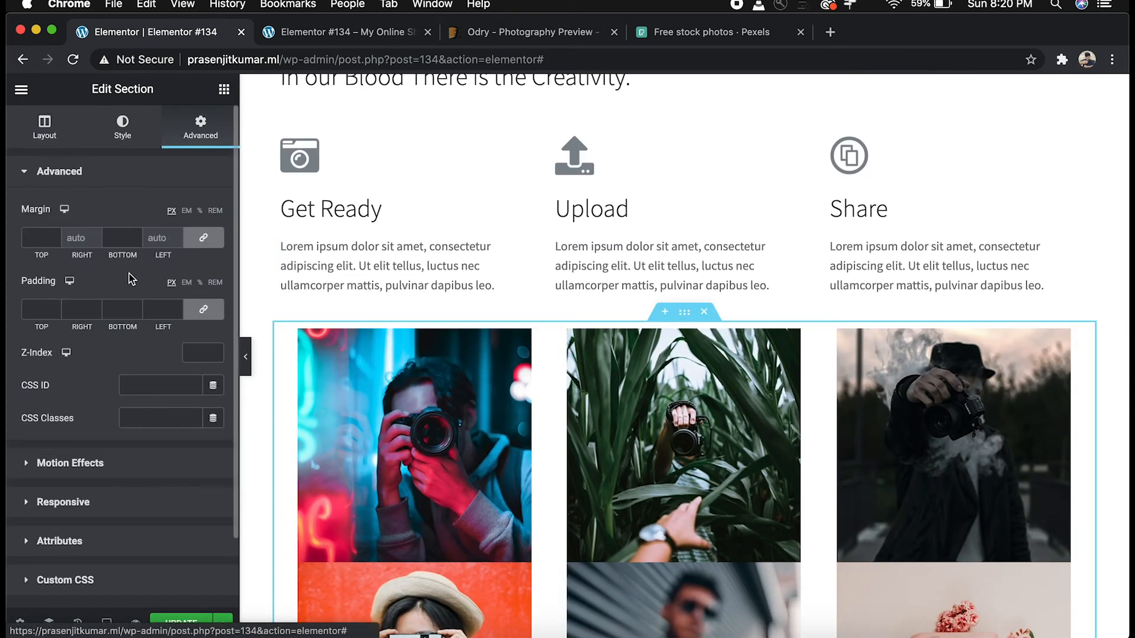
click(52, 307)
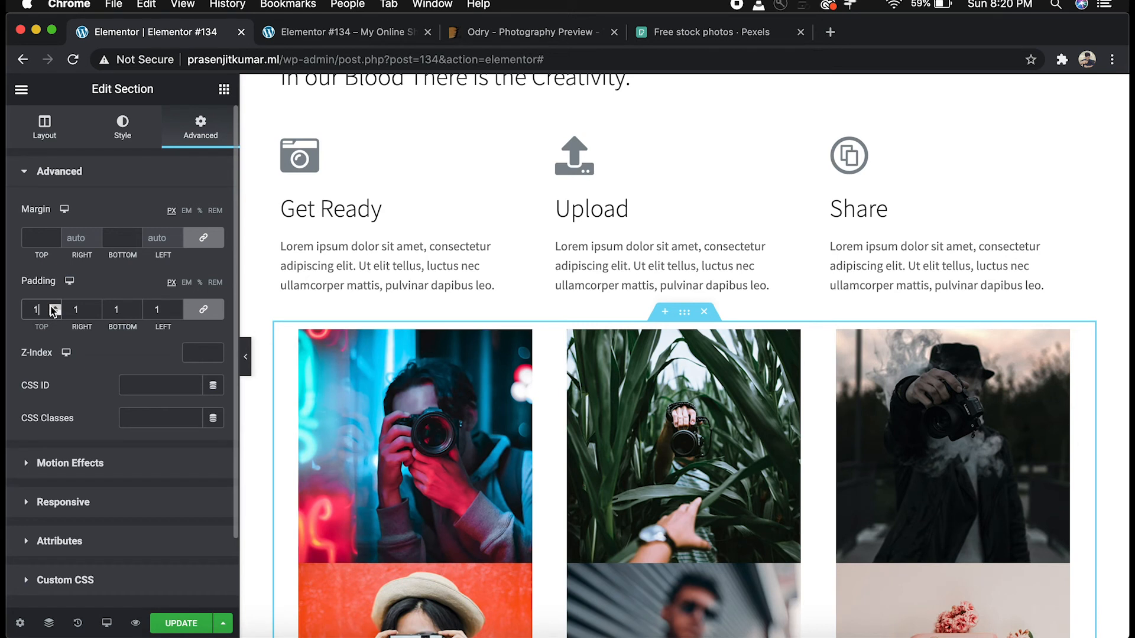
text(00)
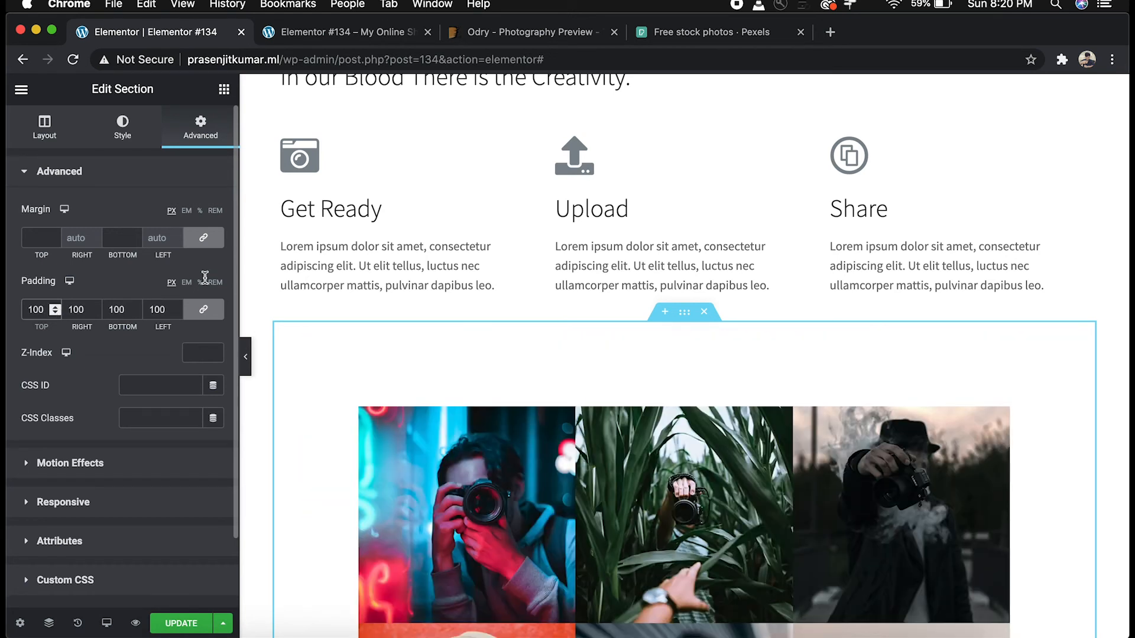
Unlink the gallery section's padding and set its right and left values to 0
click(204, 309)
double_click(63, 312)
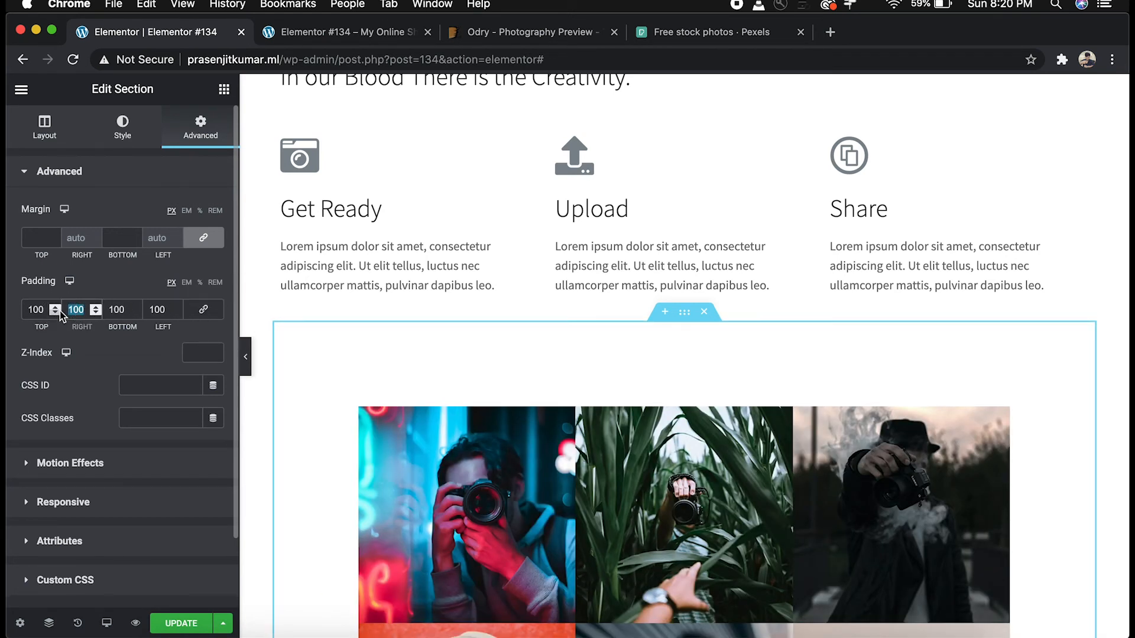
text(0)
key(Tab)
key(Tab)
text(0)
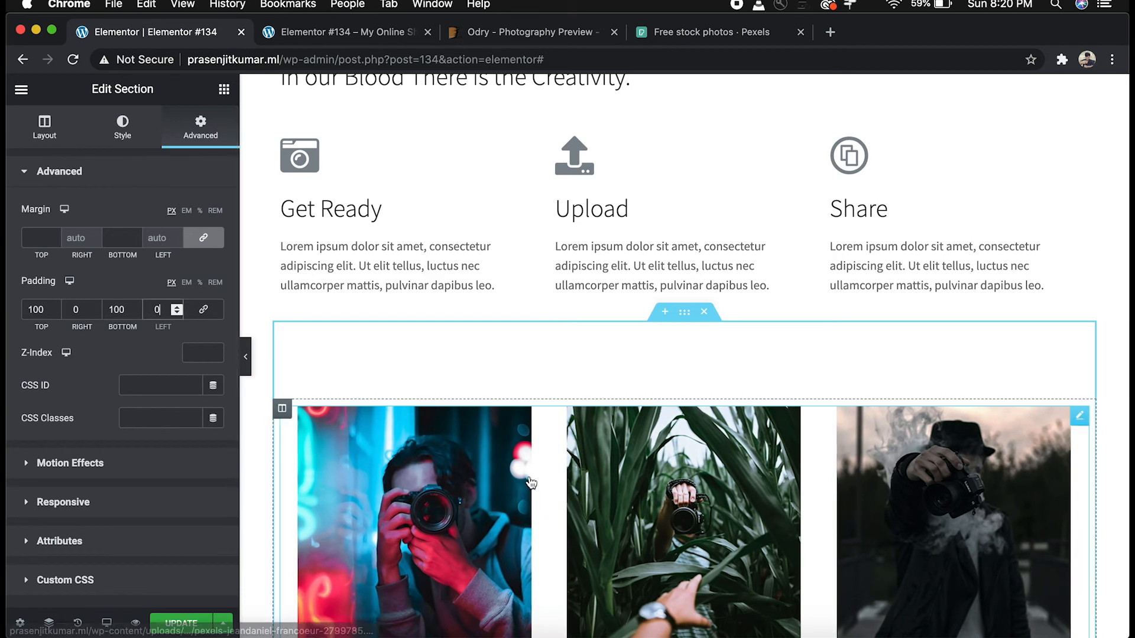
Unlink the padding of the section holding "In our Blood There is the Creativity." and set its top padding to 100 px
scroll(529, 479, down, 10)
scroll(530, 479, up, 10)
scroll(530, 476, up, 5)
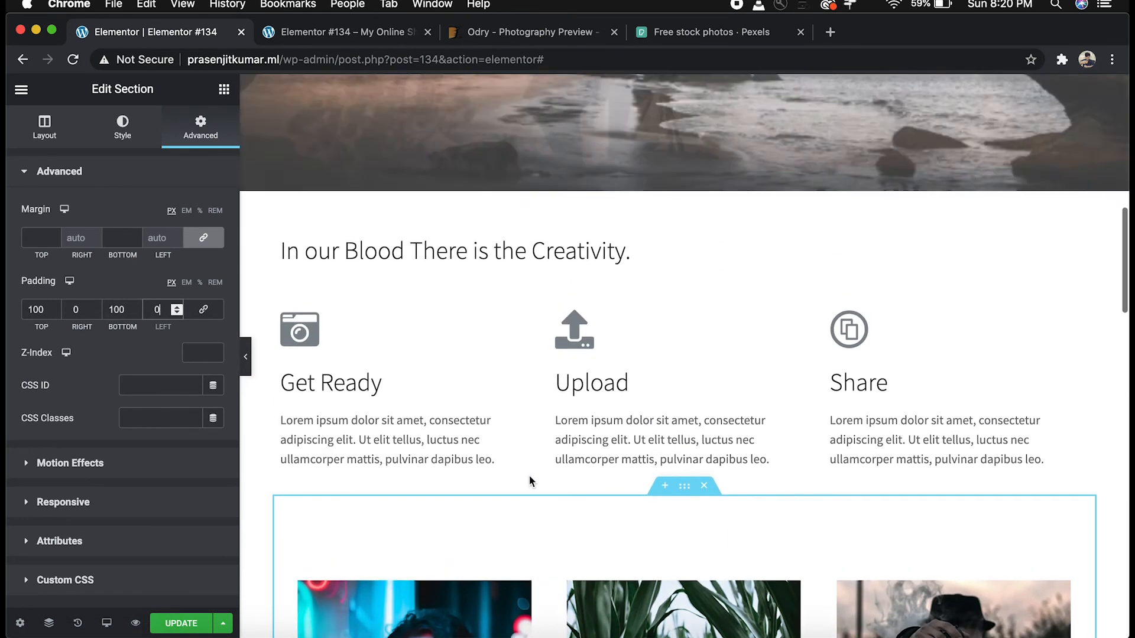
click(678, 284)
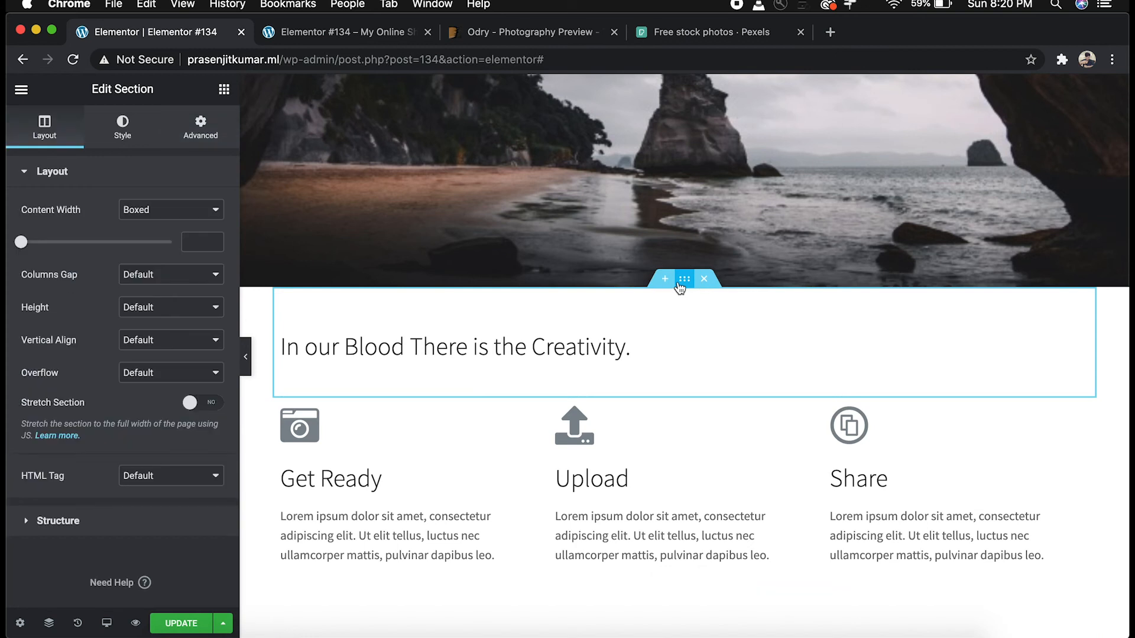
click(437, 334)
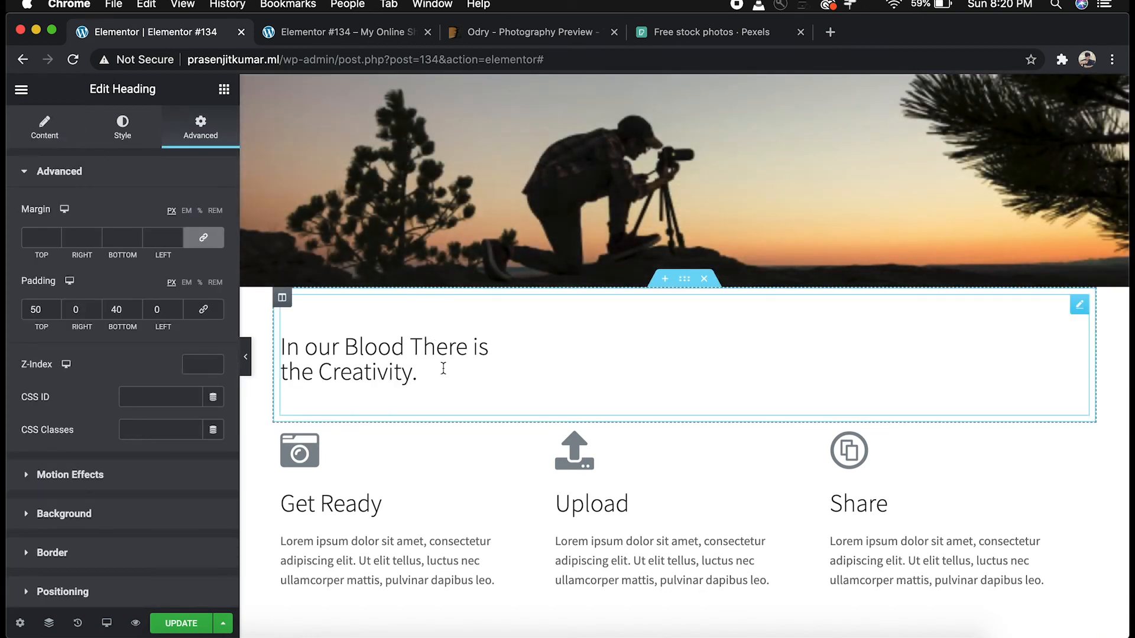
click(683, 279)
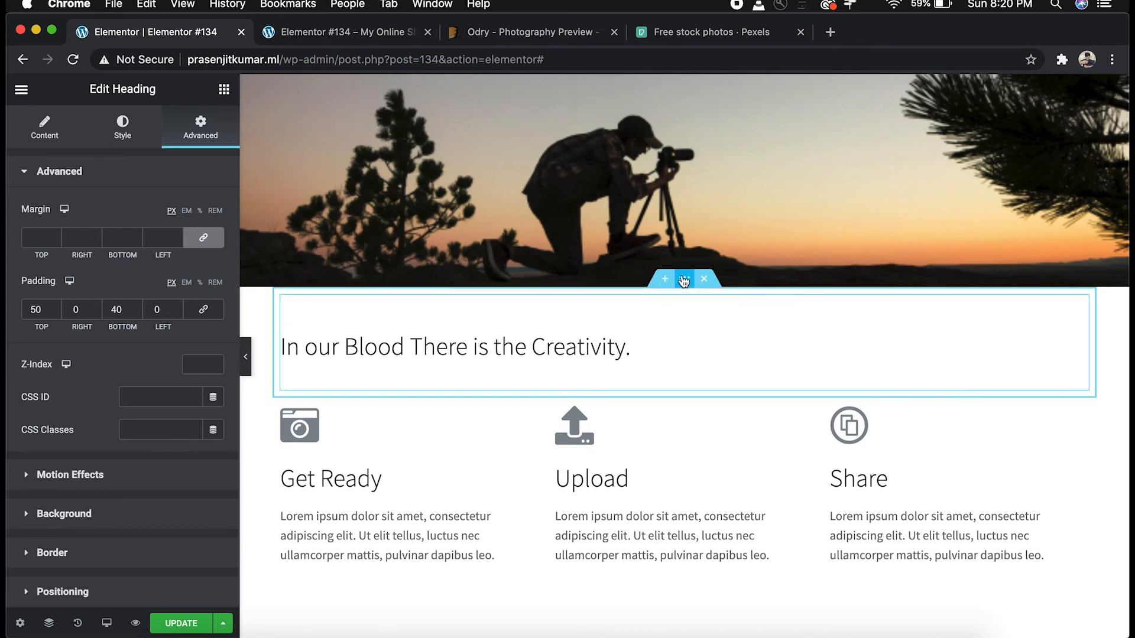
click(203, 135)
click(34, 310)
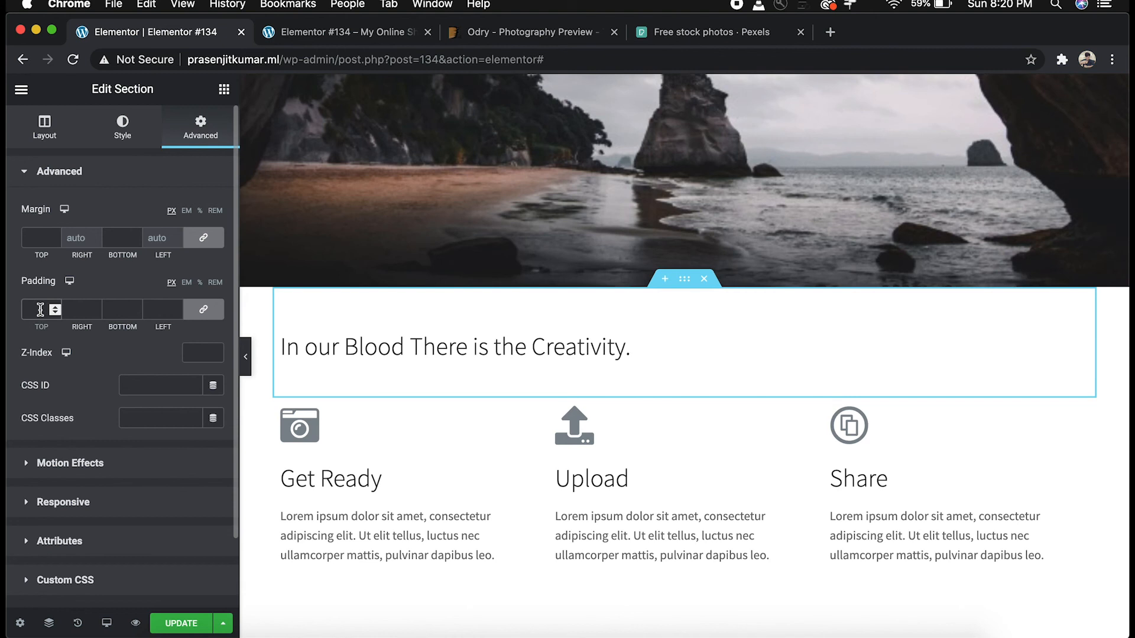
click(204, 311)
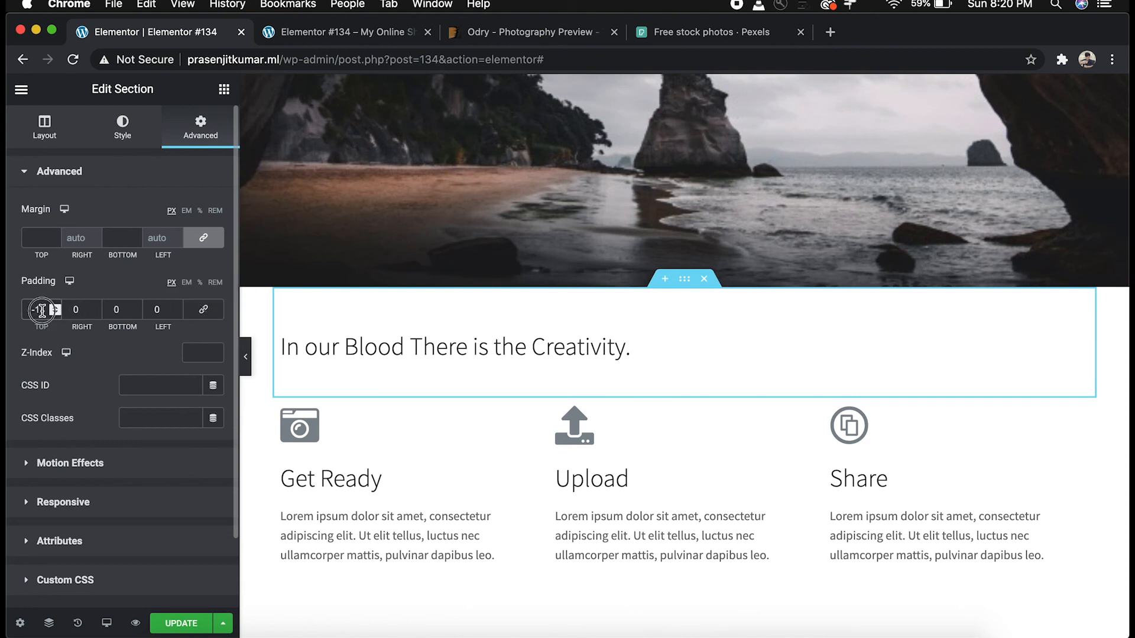
drag(42, 310, 23, 310)
text(100)
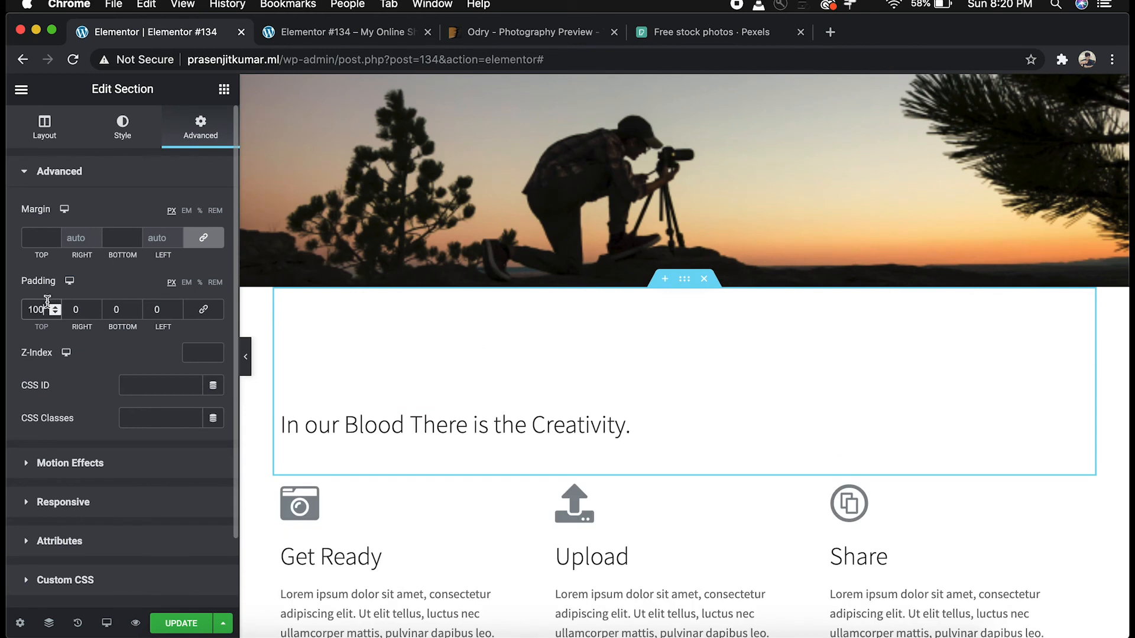
Reduce the top padding of the "In our Blood There is the Creativity." section to 50 px
key(BackSpace)
key(BackSpace)
key(BackSpace)
text(50)
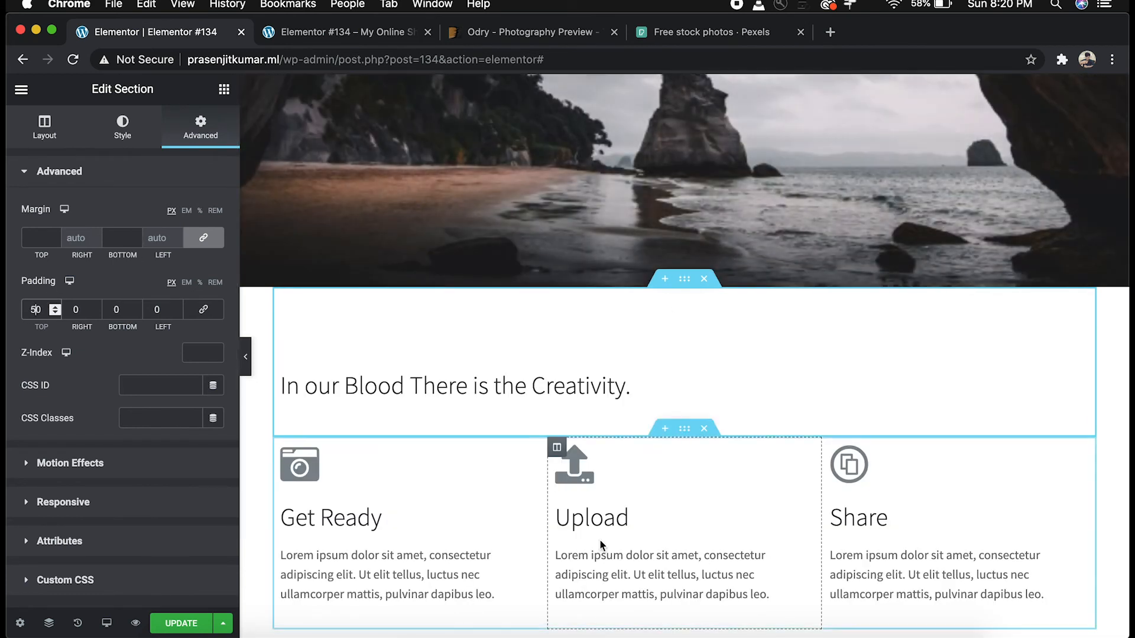
Unlink the padding of the "Get Ready", "Upload" and "Share" section, set its bottom padding to 100 px, and update the page
scroll(567, 458, down, 2)
scroll(567, 458, down, 2)
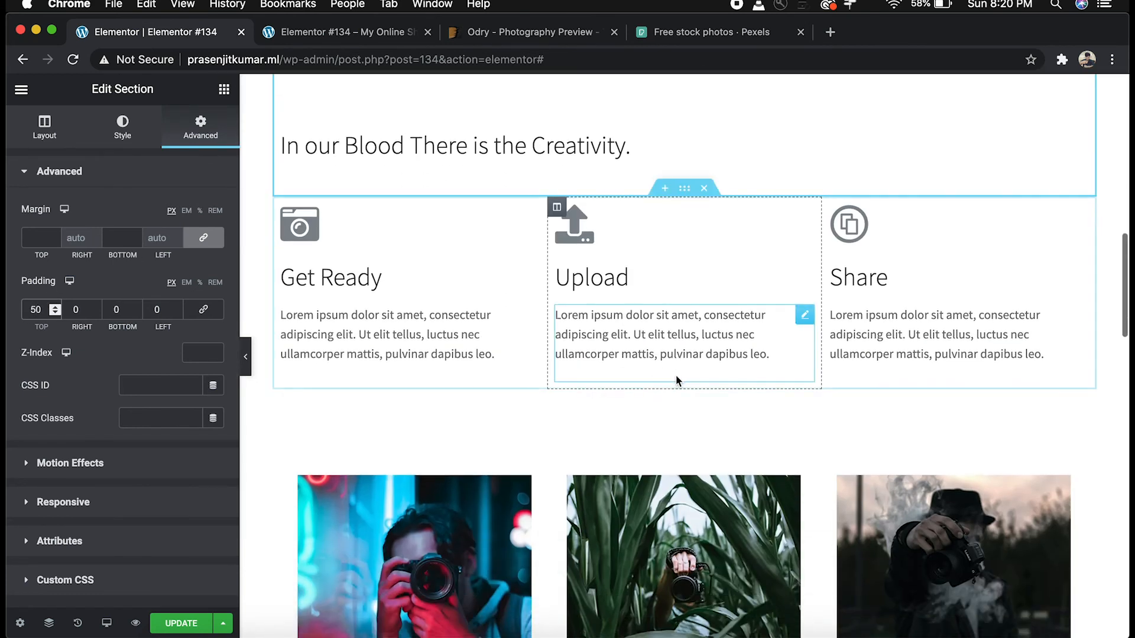
click(664, 225)
click(686, 190)
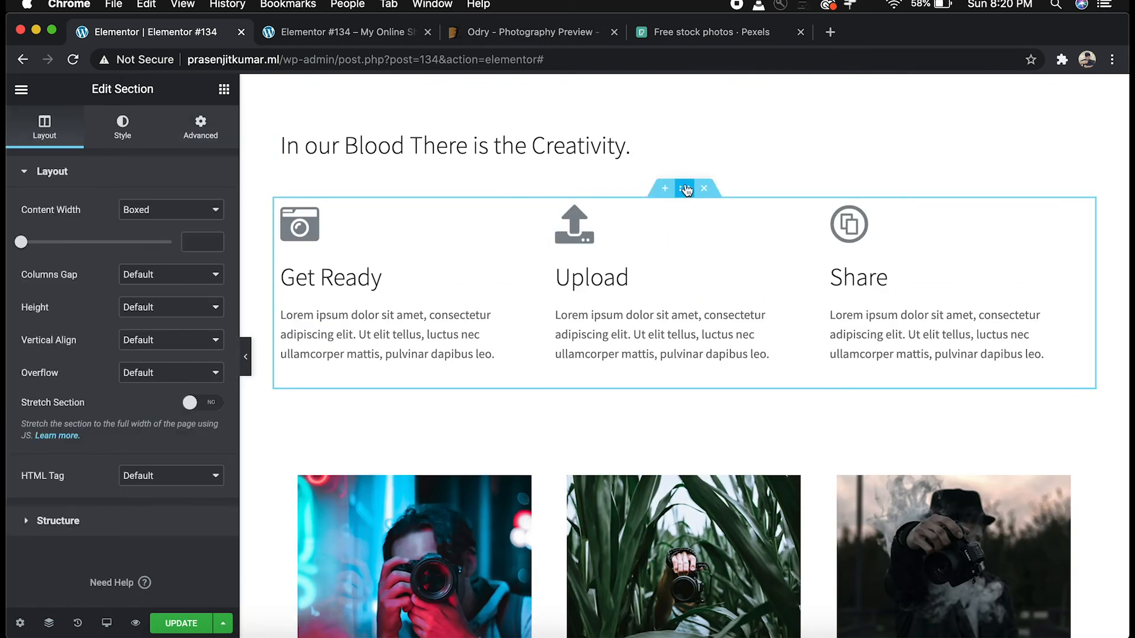
click(201, 134)
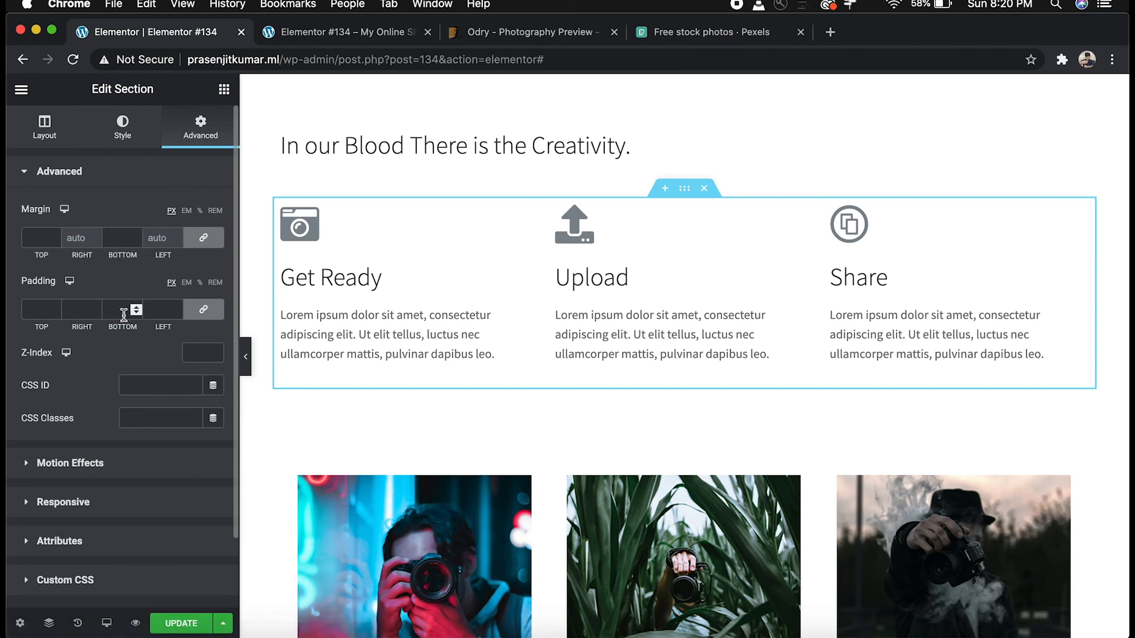
click(203, 309)
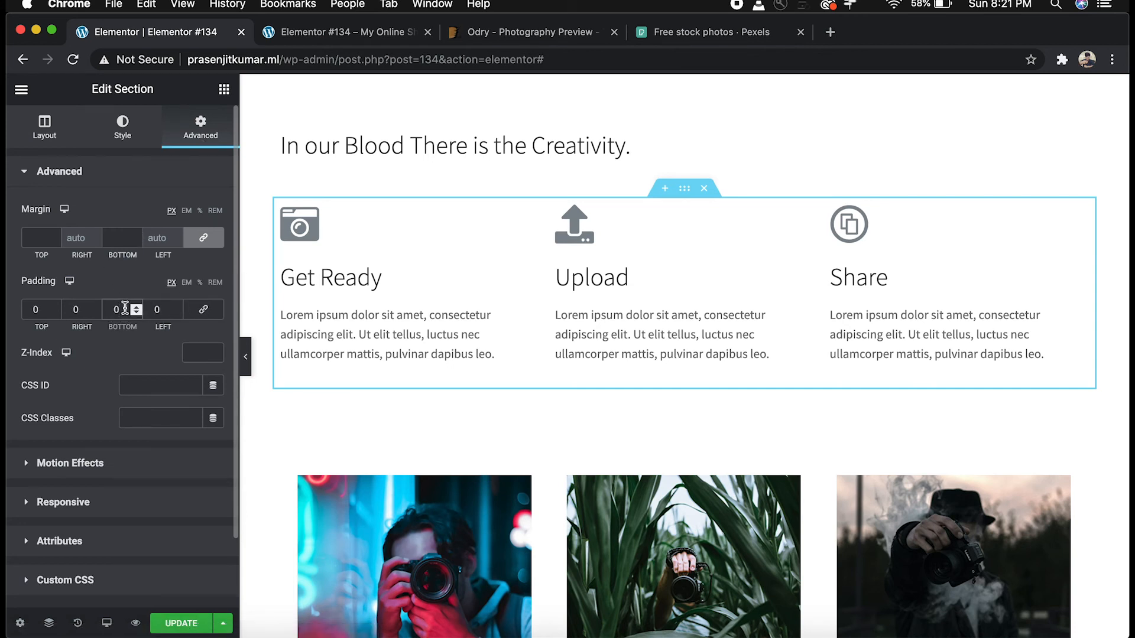
text(100)
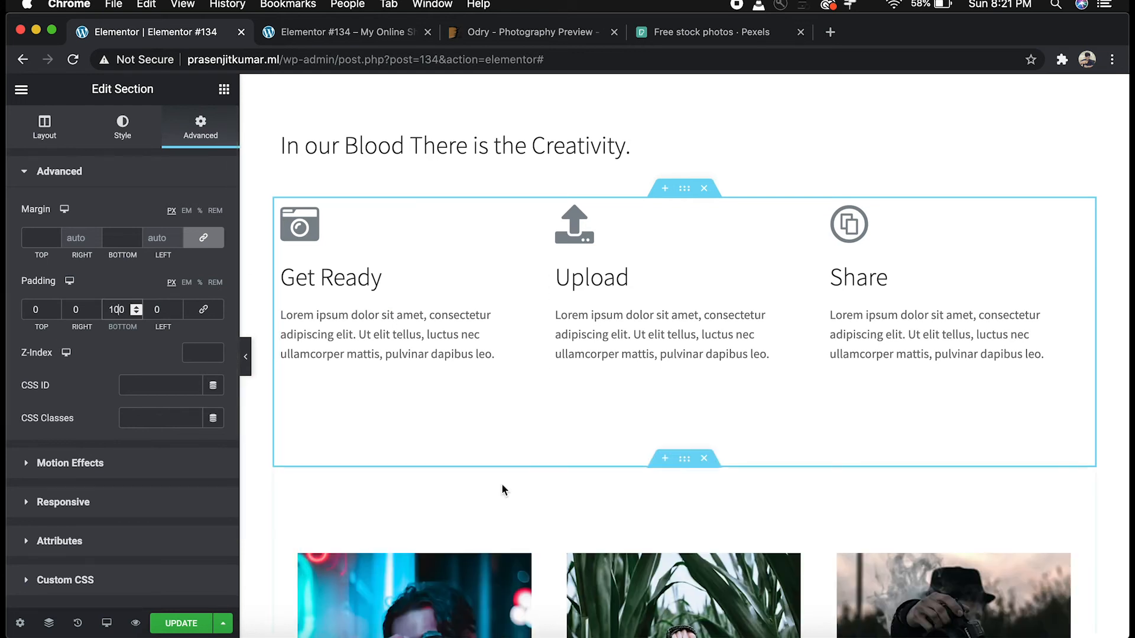
click(168, 625)
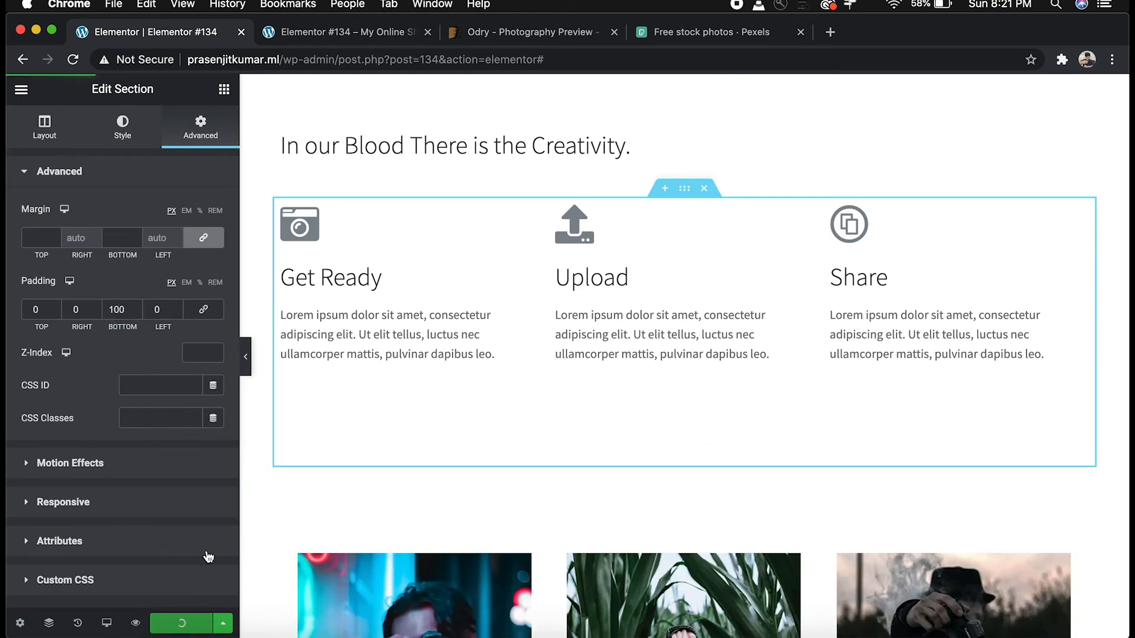
Reload the live page and examine the spacing between its sections
click(349, 28)
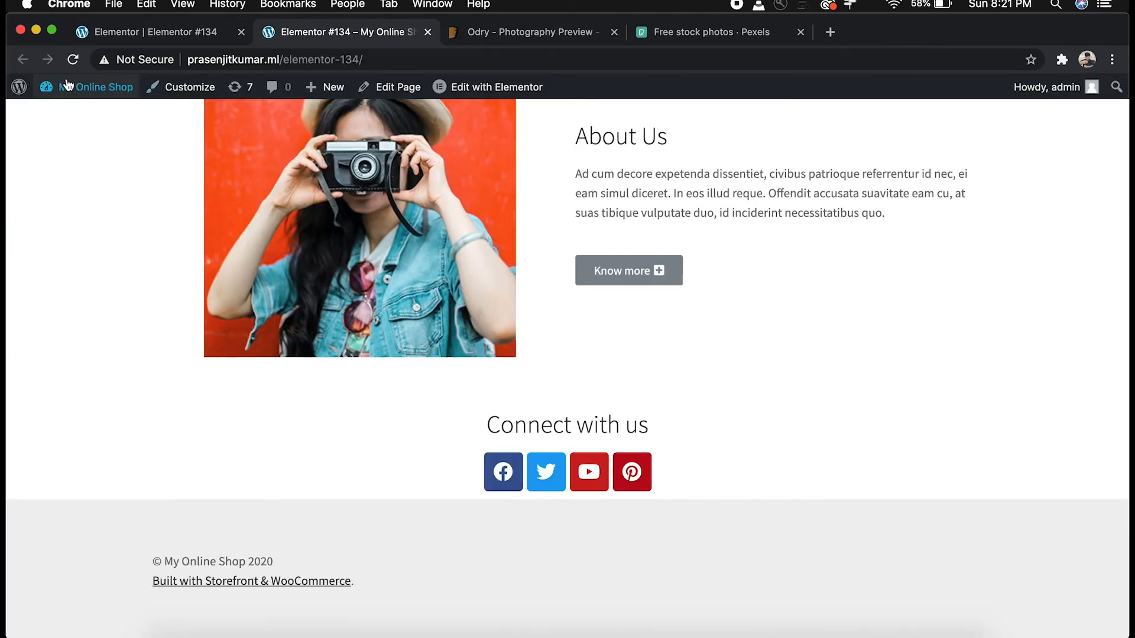
click(74, 60)
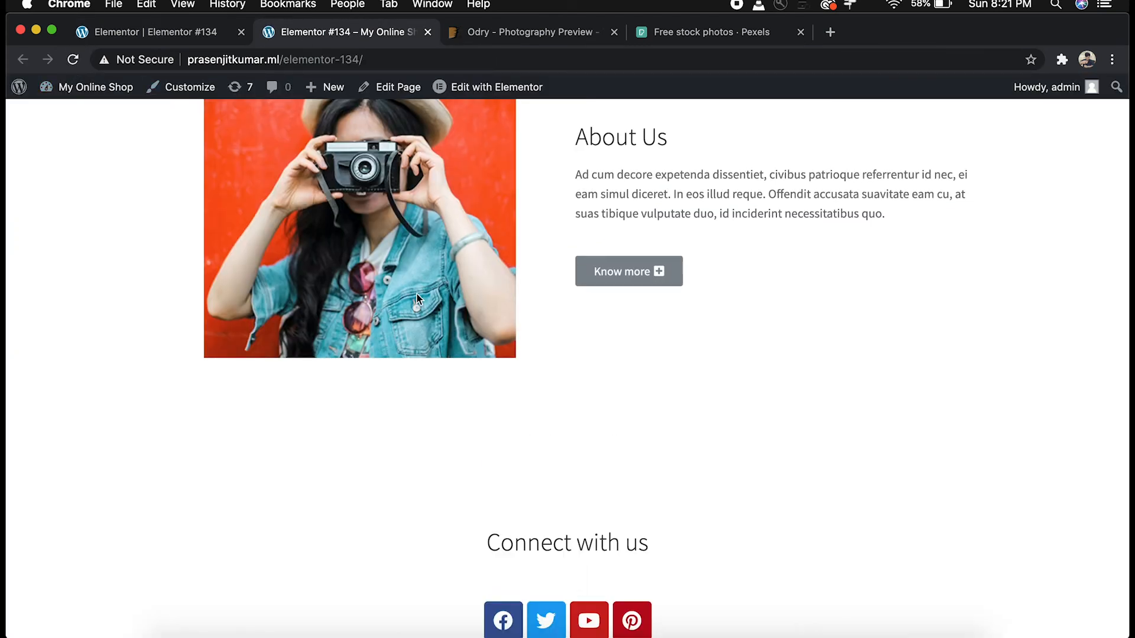
scroll(417, 298, up, 10)
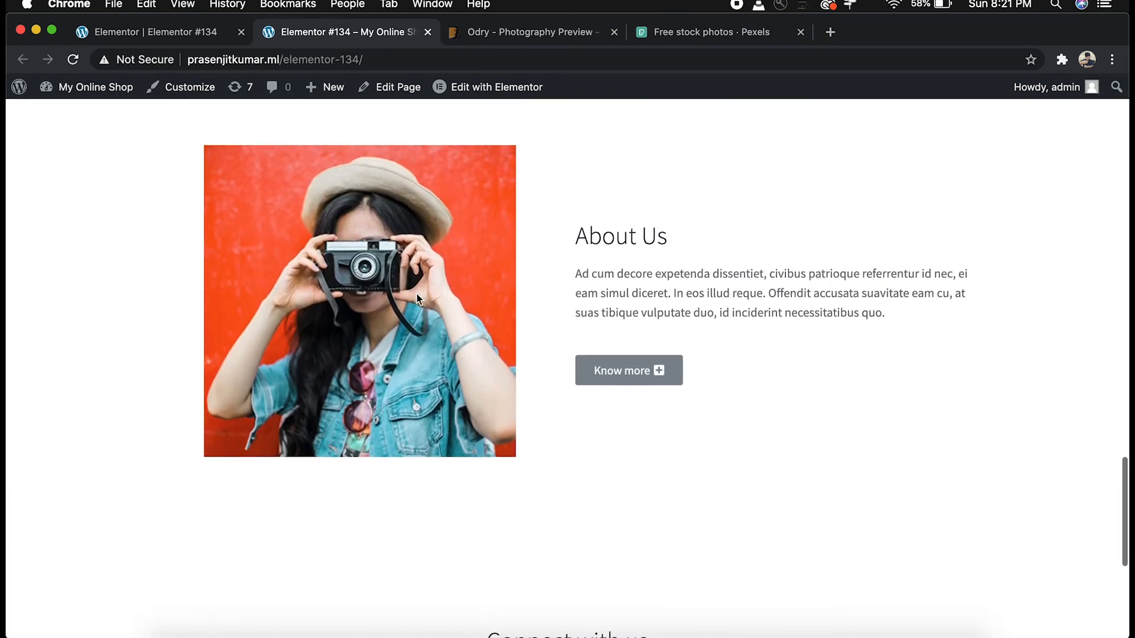
scroll(417, 298, up, 10)
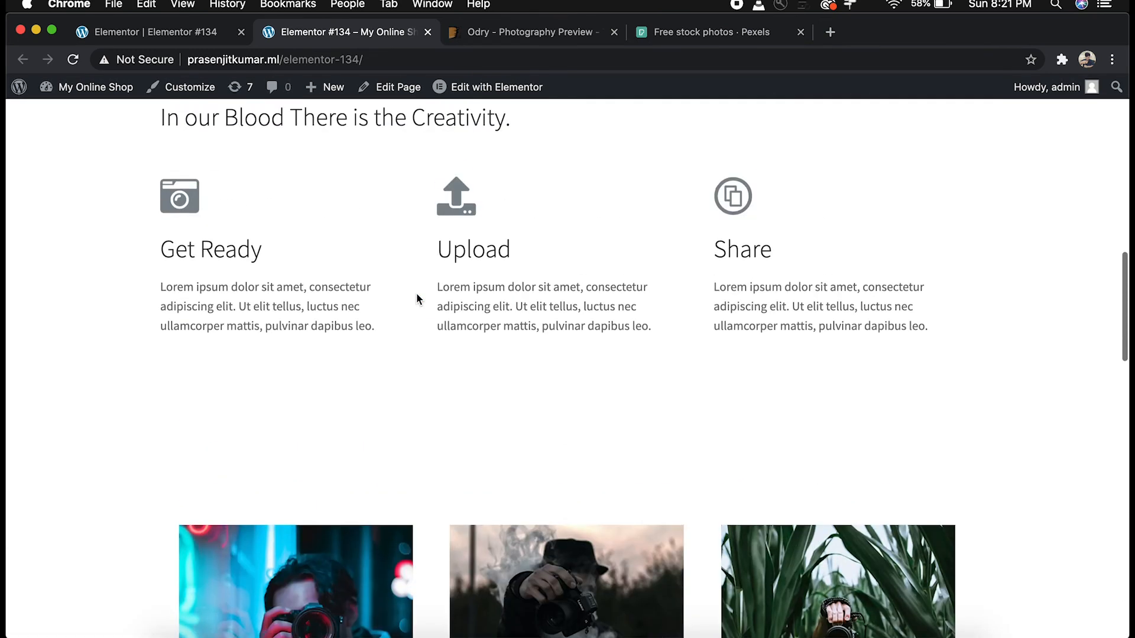
scroll(417, 299, up, 10)
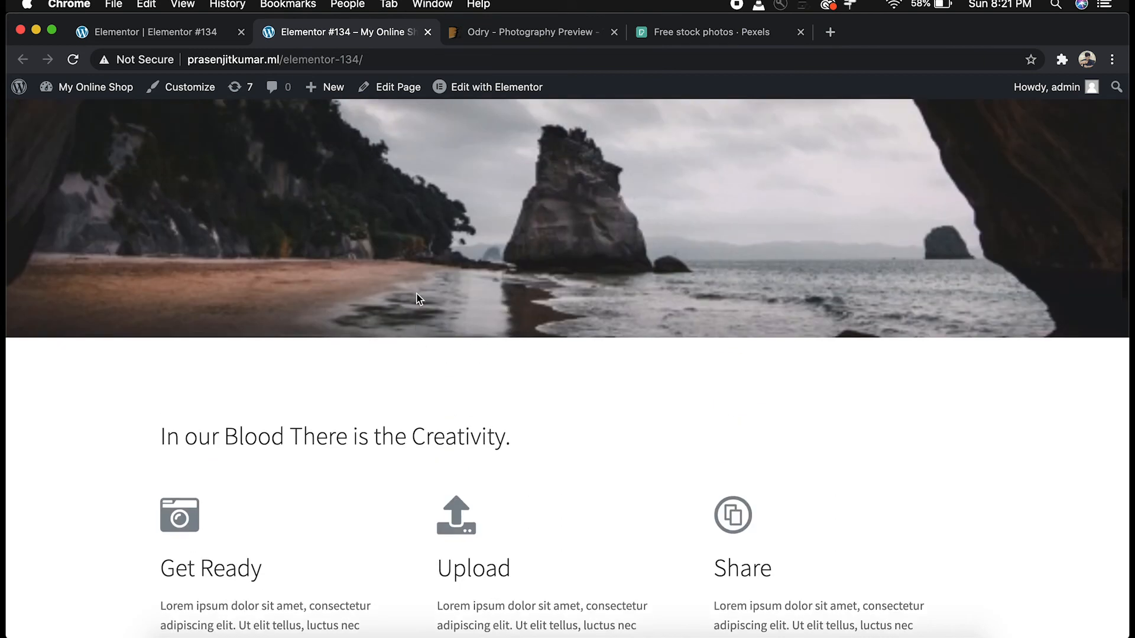
scroll(417, 298, down, 10)
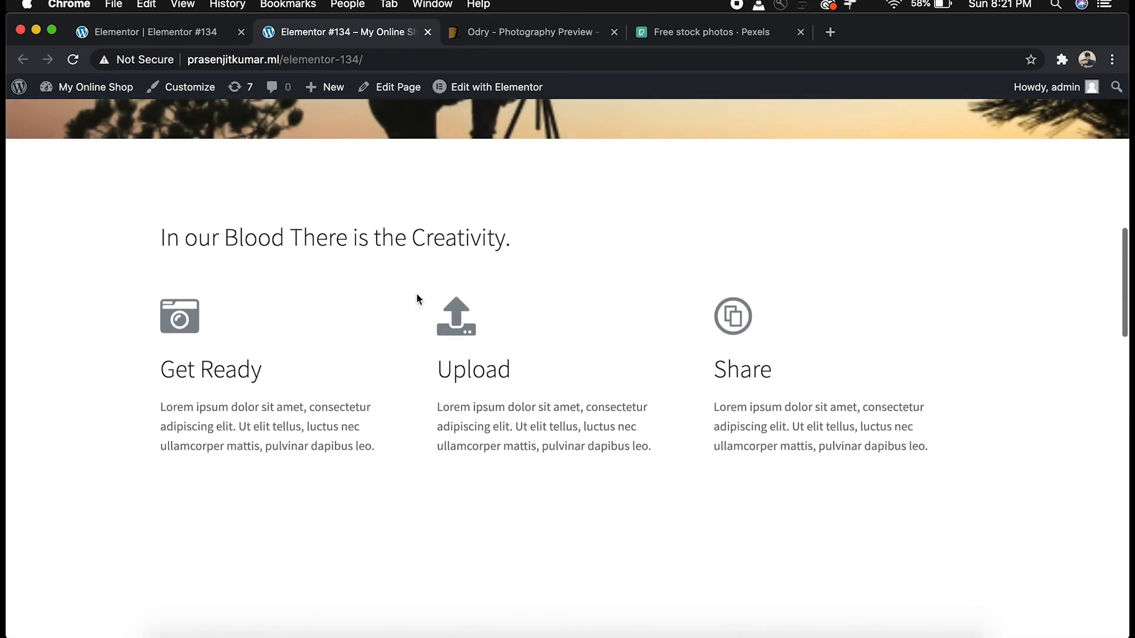
scroll(416, 299, down, 8)
scroll(416, 294, down, 8)
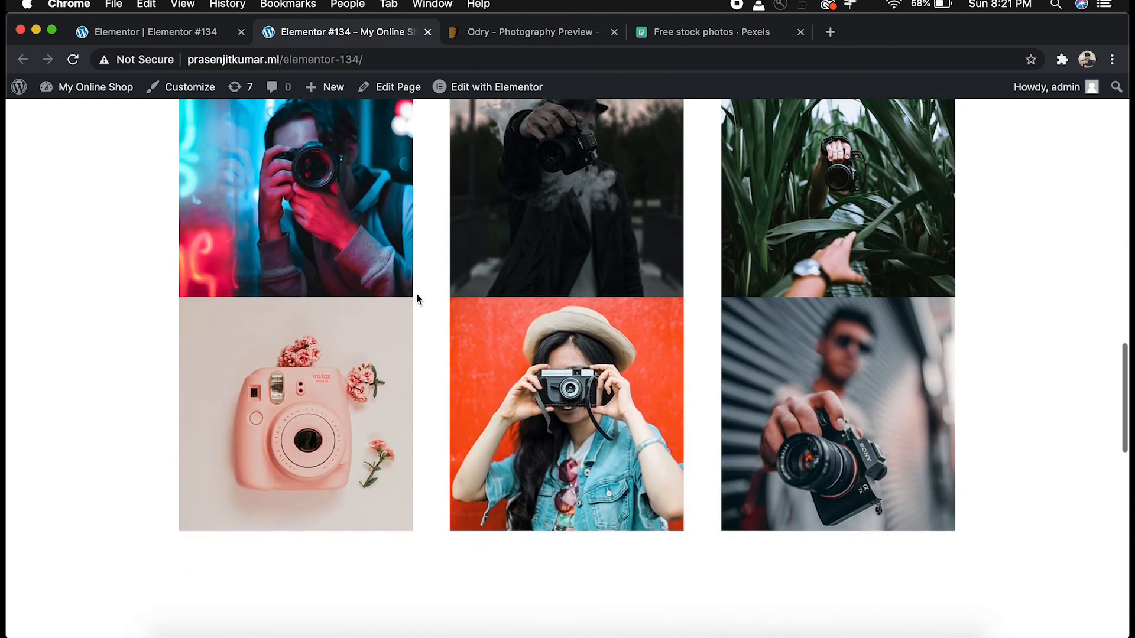
scroll(418, 299, down, 8)
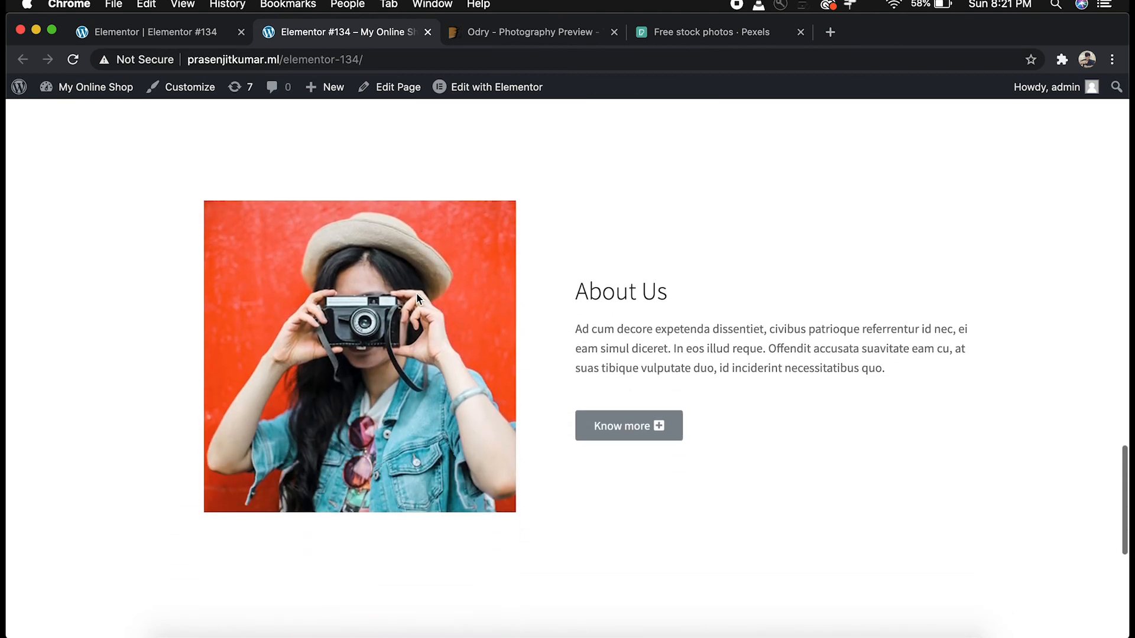
scroll(416, 292, up, 20)
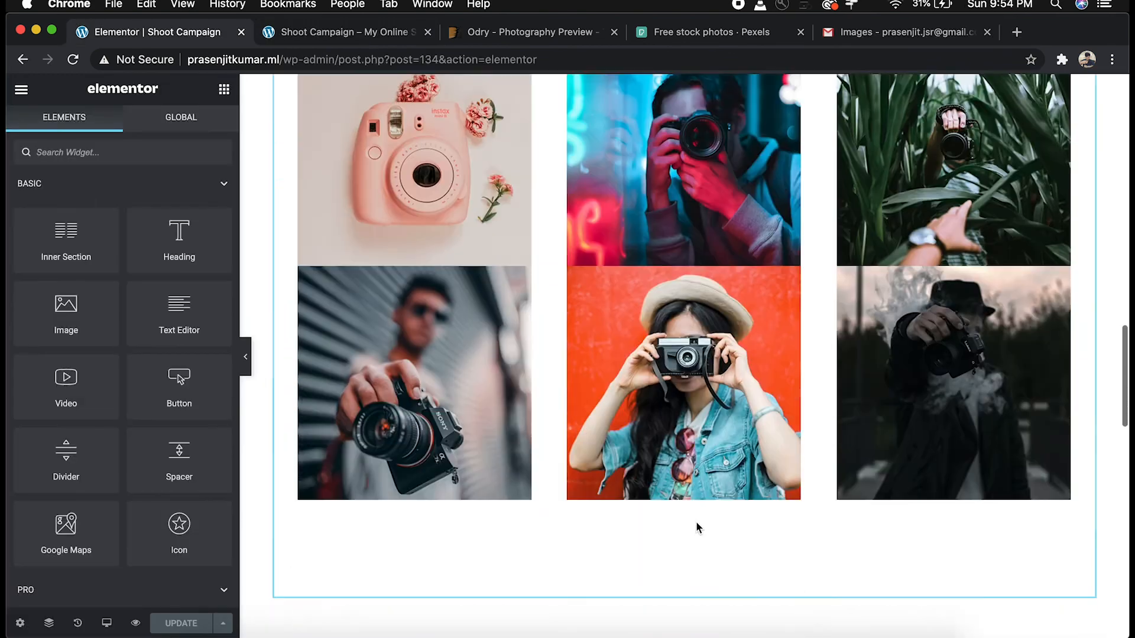
Back in the Elementor editor, move the social icons section above the "Connect with us" section and return it beneath the heading
scroll(697, 521, down, 10)
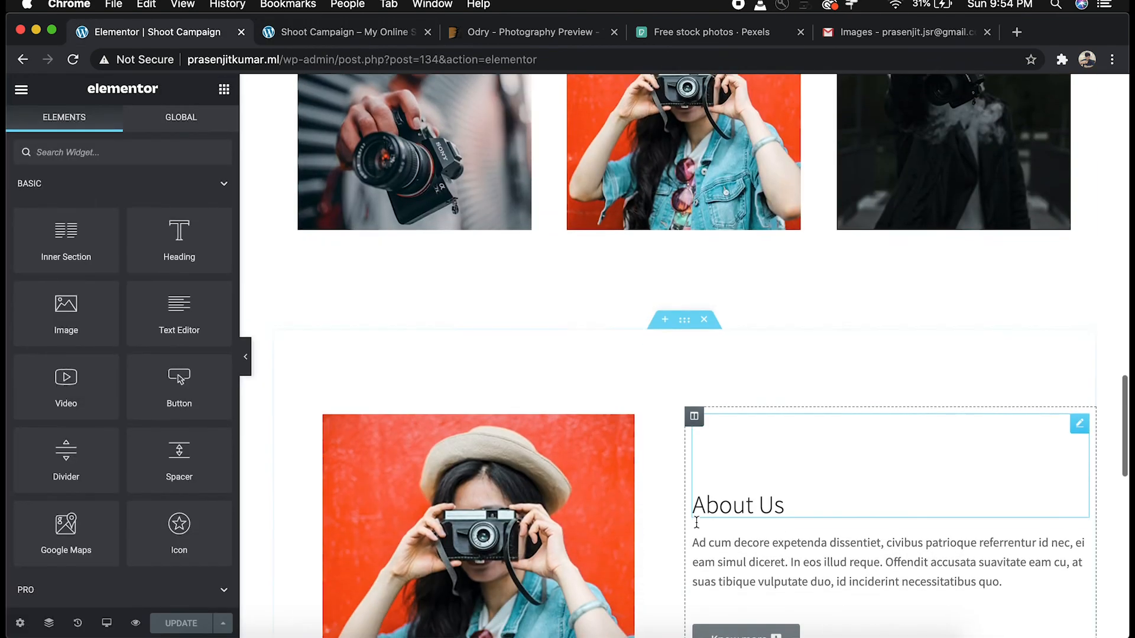
scroll(700, 423, down, 6)
scroll(700, 423, up, 3)
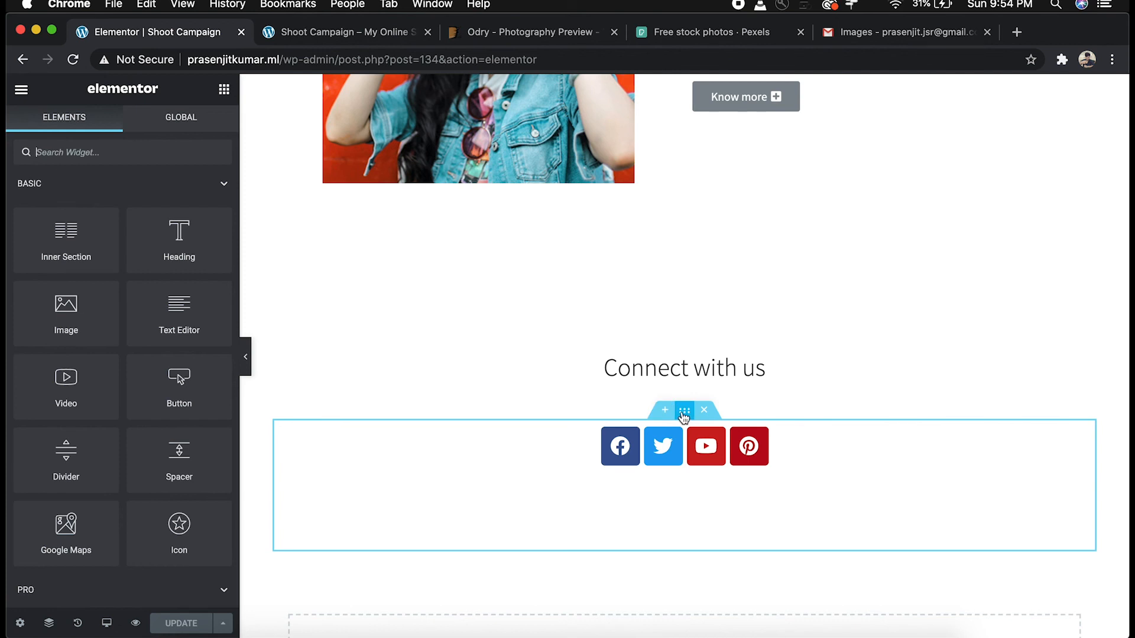
drag(685, 412, 681, 313)
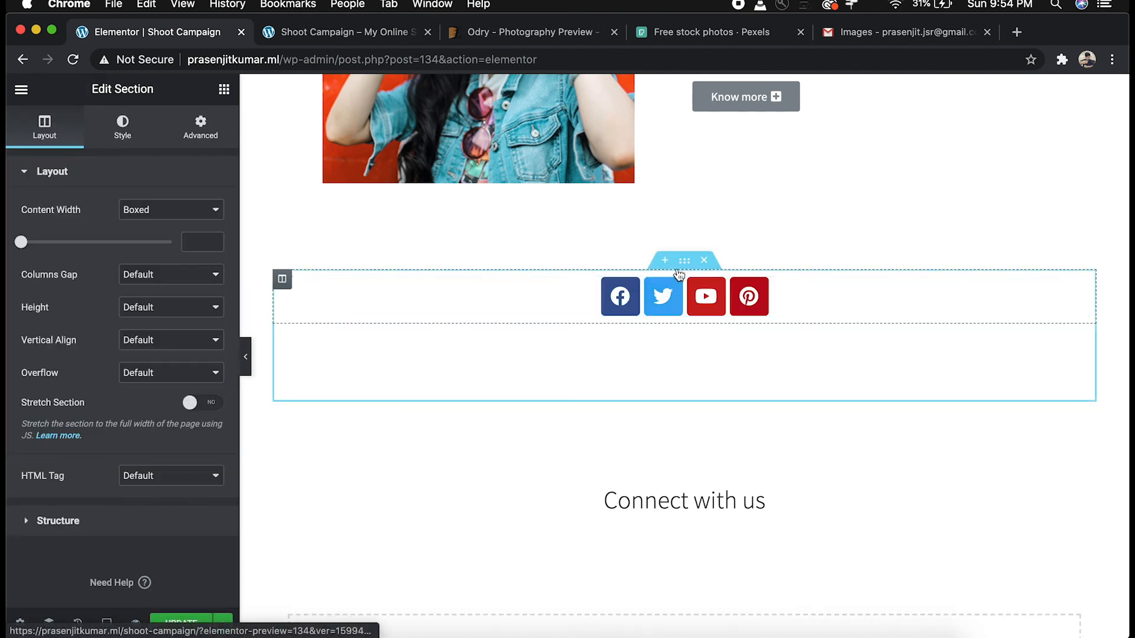
drag(685, 260, 667, 455)
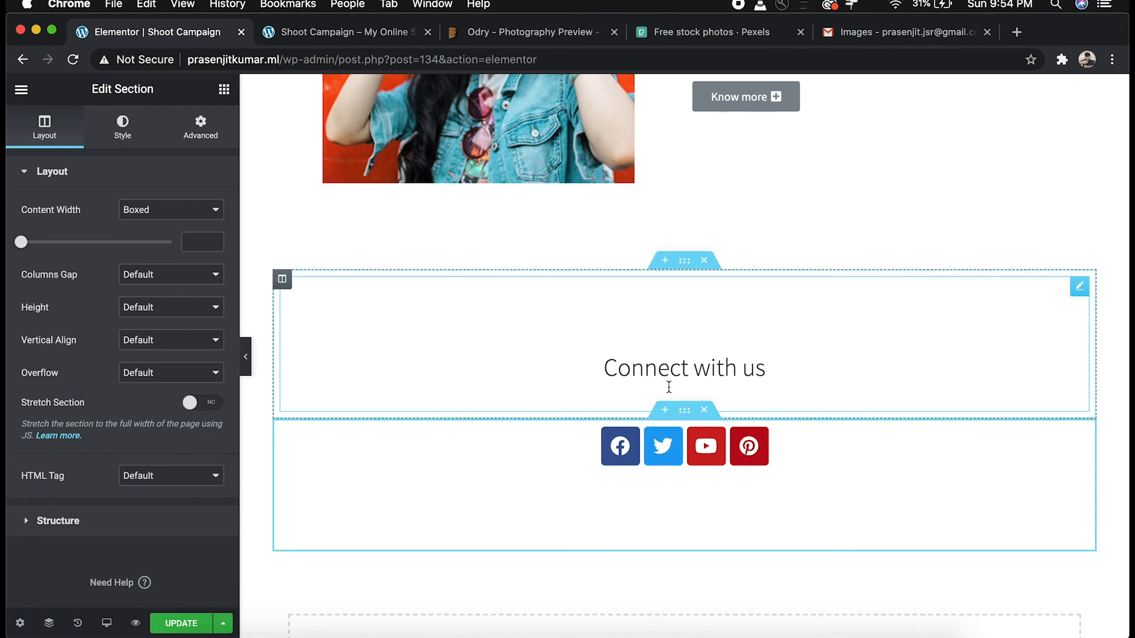
Insert an empty section between the "Connect with us" heading and the social icons, and discard it
click(665, 411)
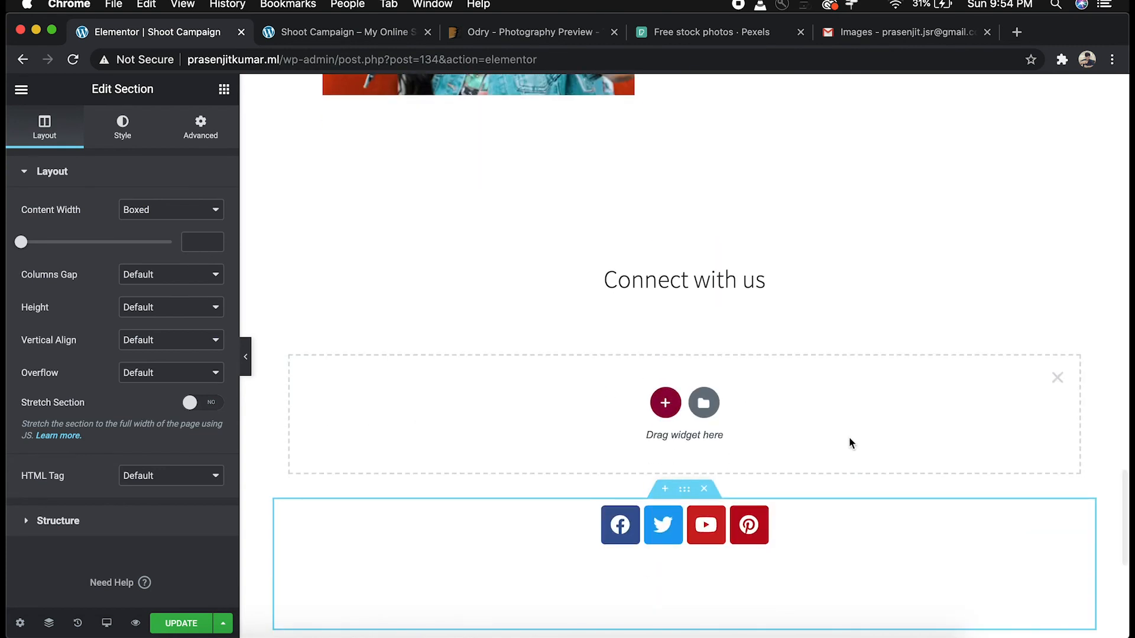
click(1058, 380)
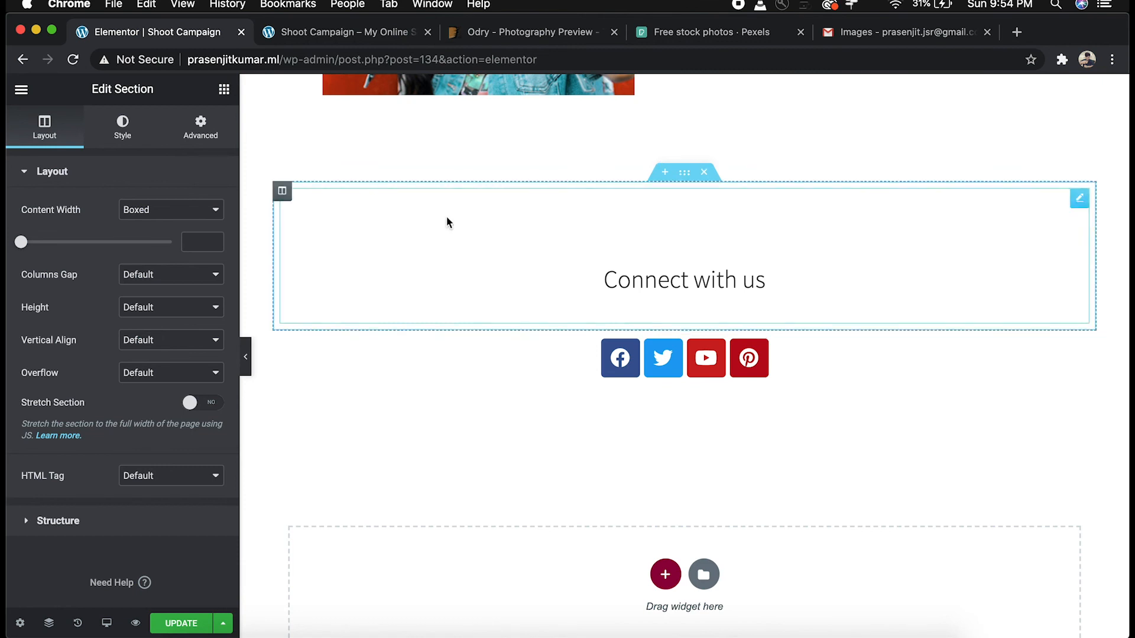
Open the "Connect with us" heading's content settings and look over the sections above it
click(573, 292)
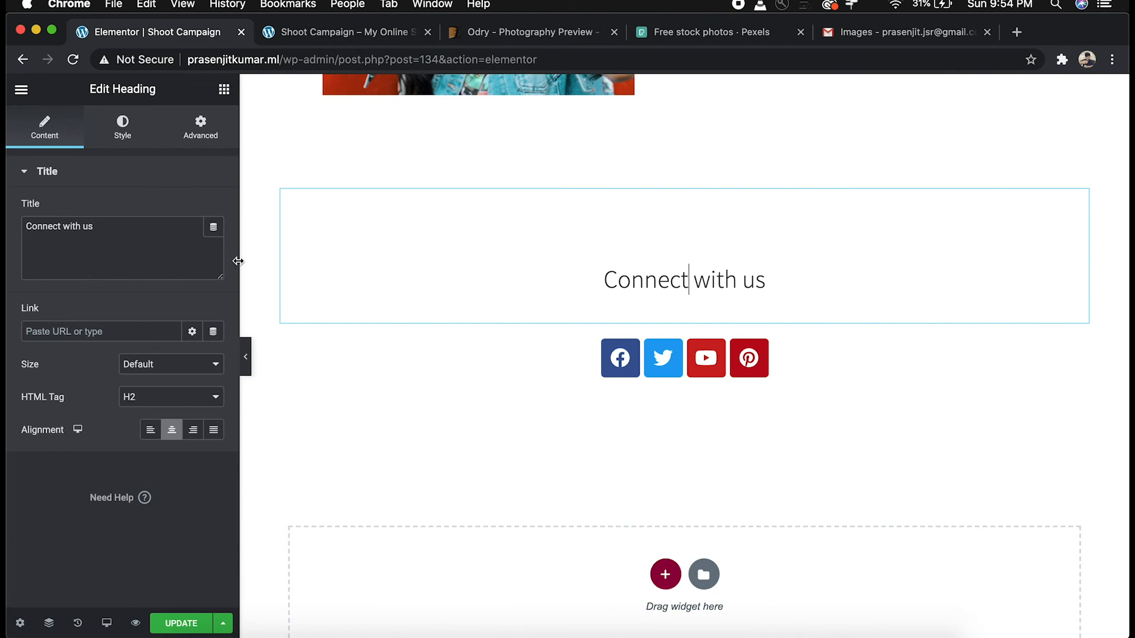
scroll(704, 389, up, 1)
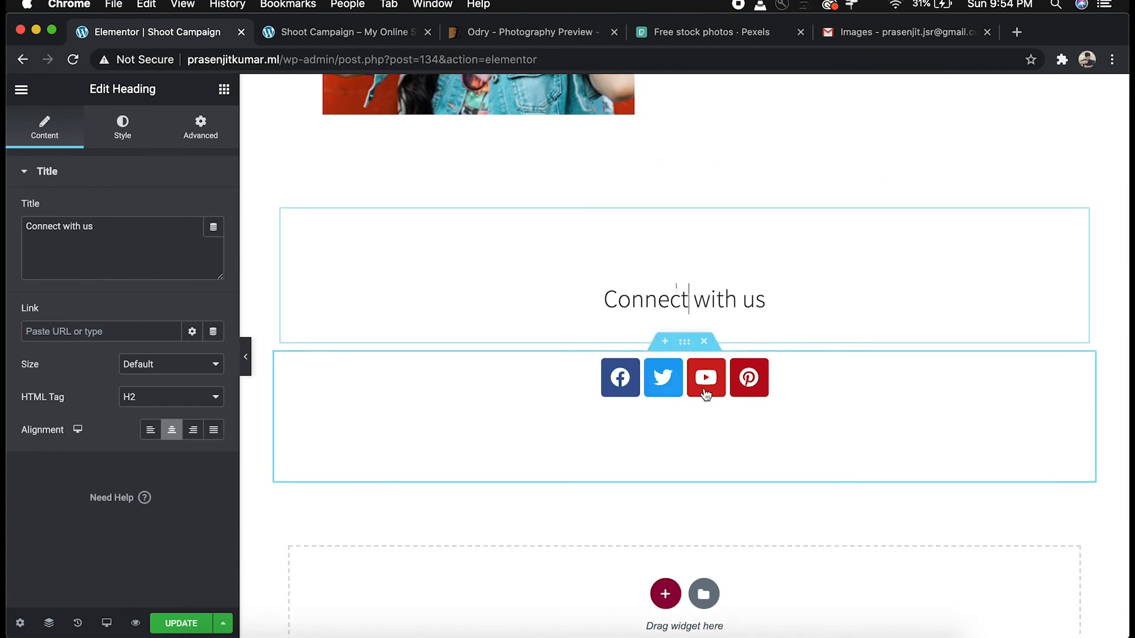
scroll(704, 390, up, 10)
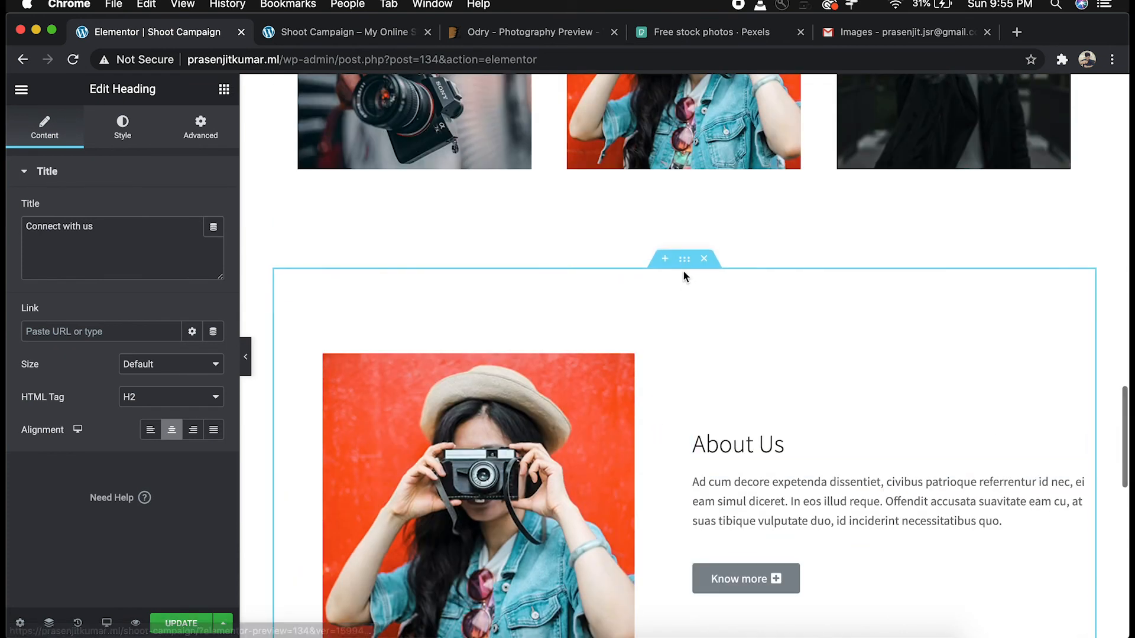
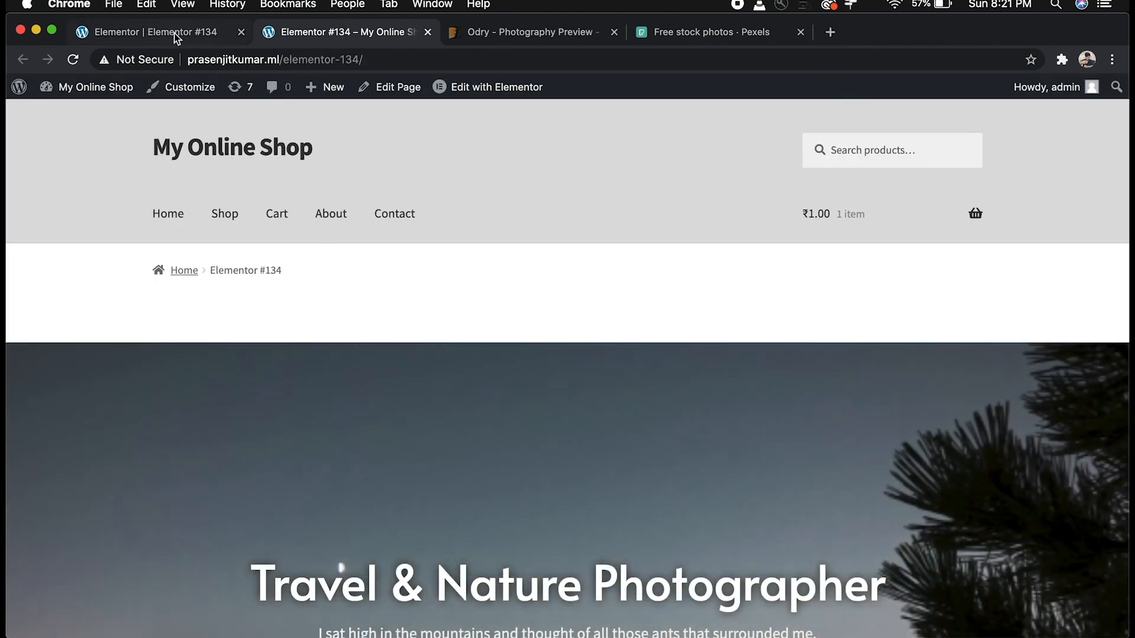
Return to the Elementor editor and exit to the page's WordPress edit screen
click(172, 32)
click(21, 89)
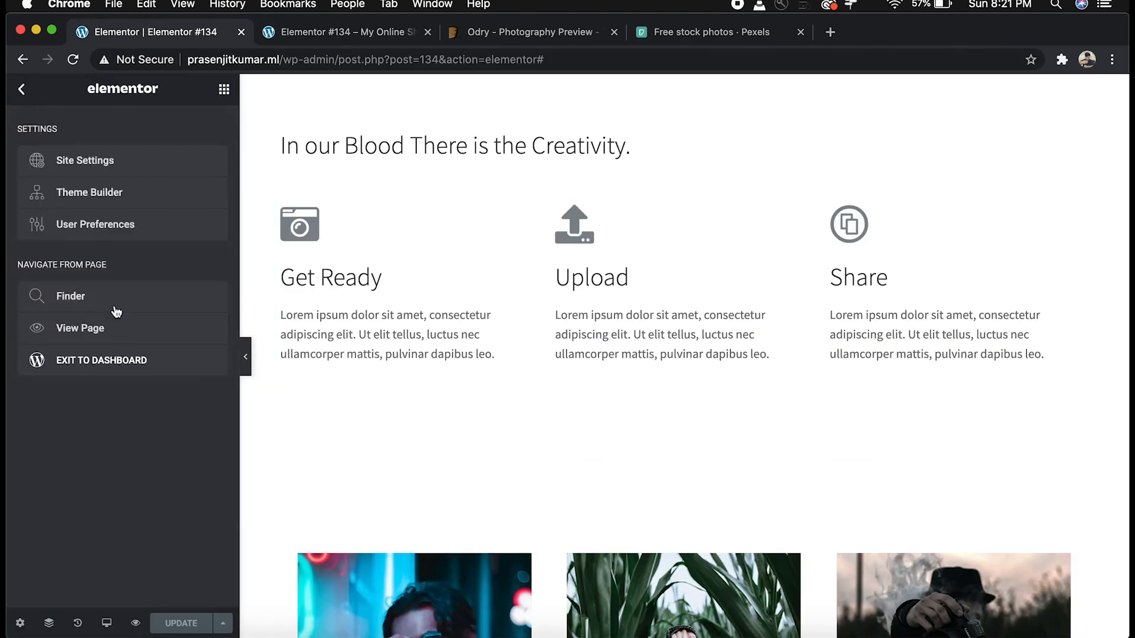
click(94, 364)
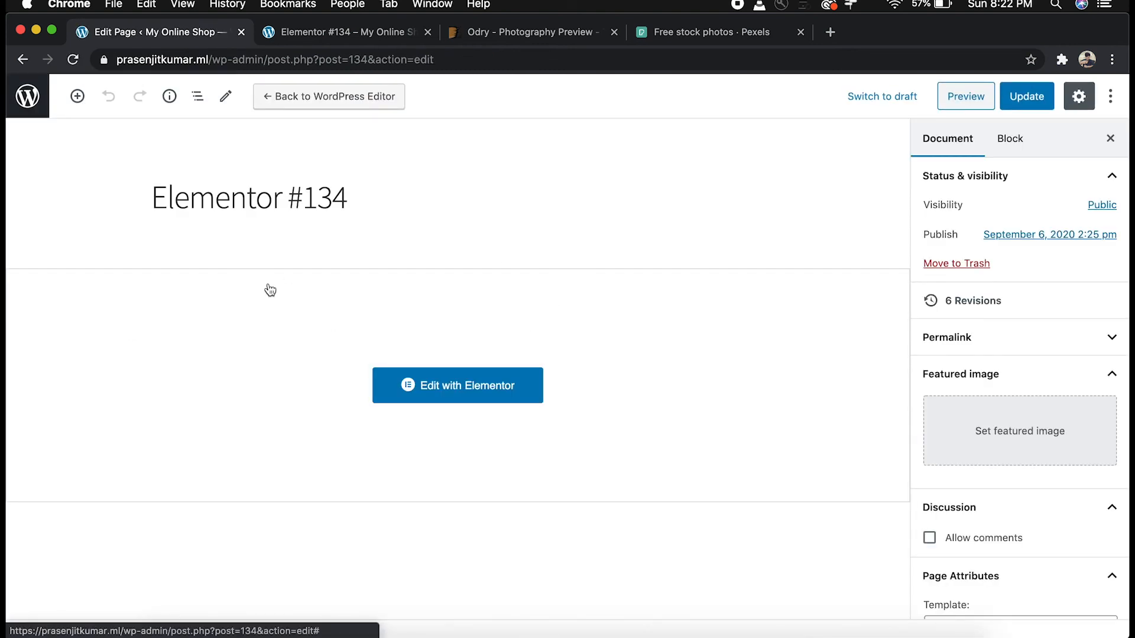
Rename the page title to "Shoot Campaign" and update the page
click(329, 196)
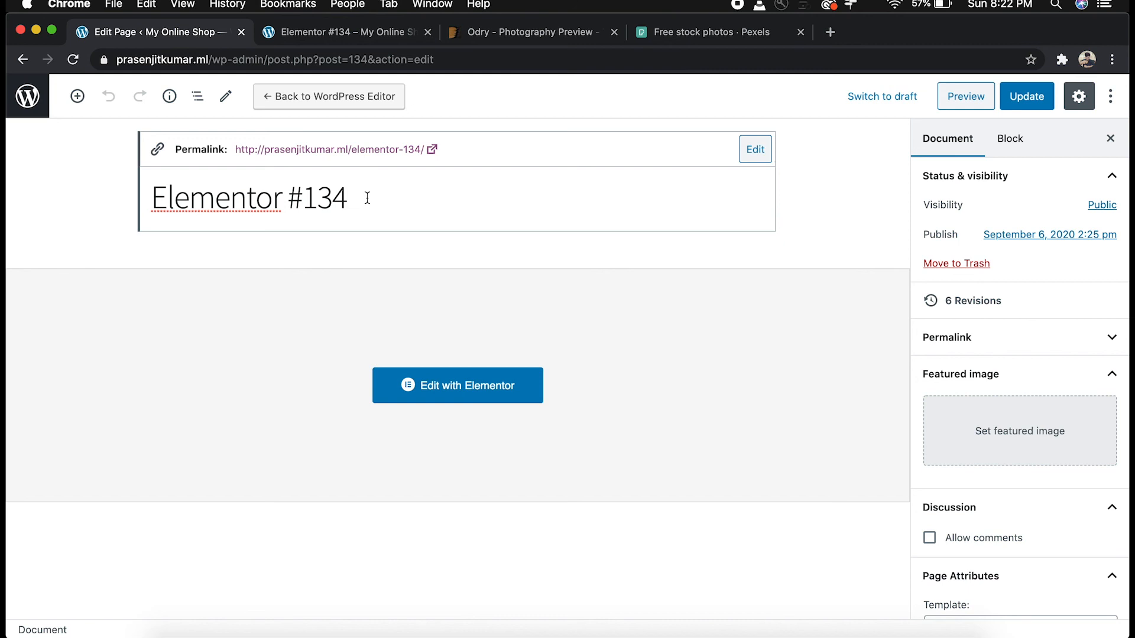
key(super+a)
text(C)
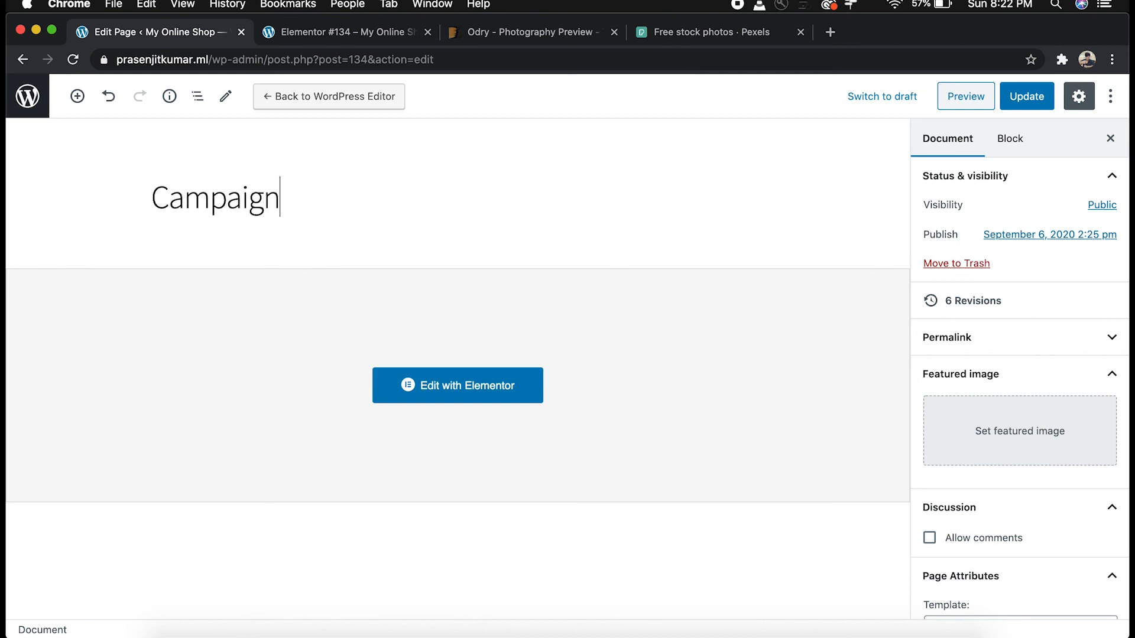
text(Shoot-)
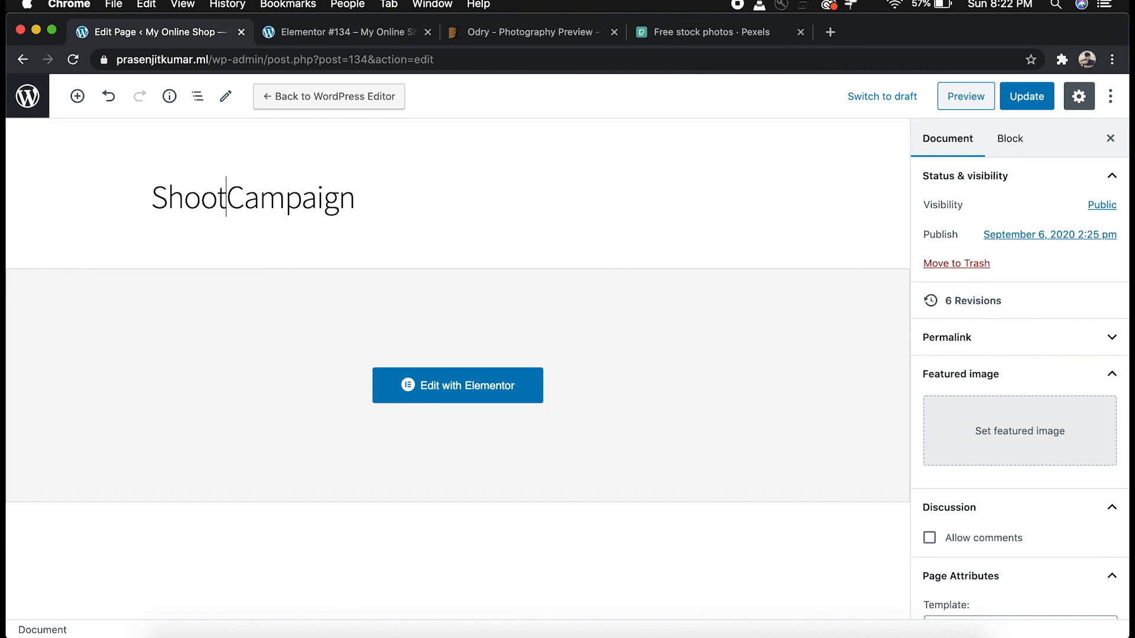
key(BackSpace)
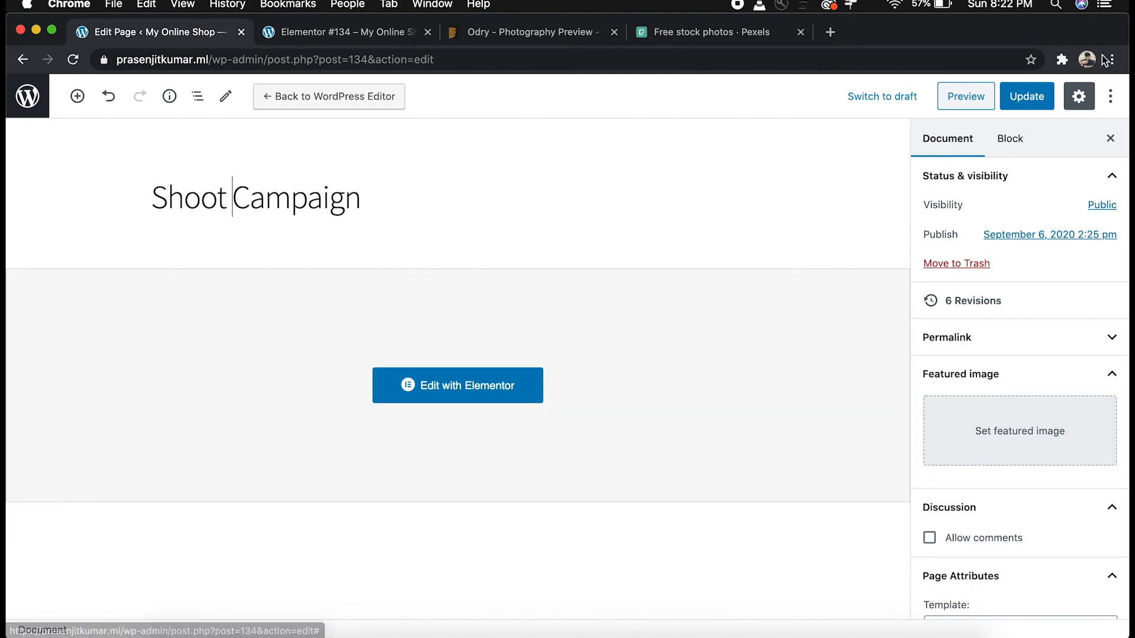
key(super+s)
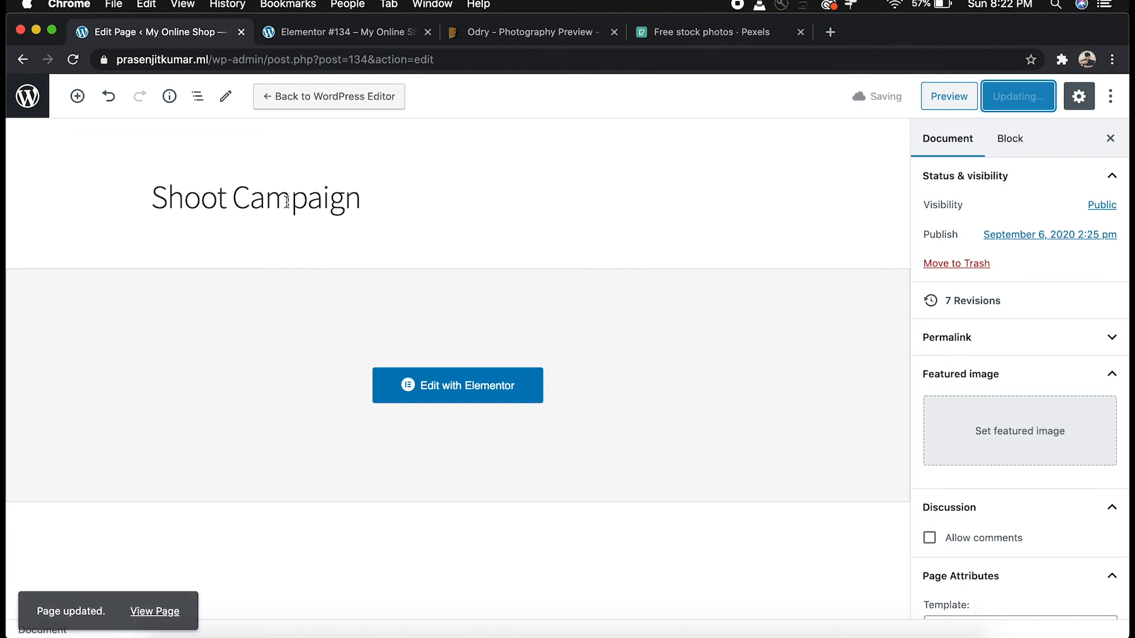
Change the page's permalink slug to "shoot-campaign" and save the slug
click(23, 60)
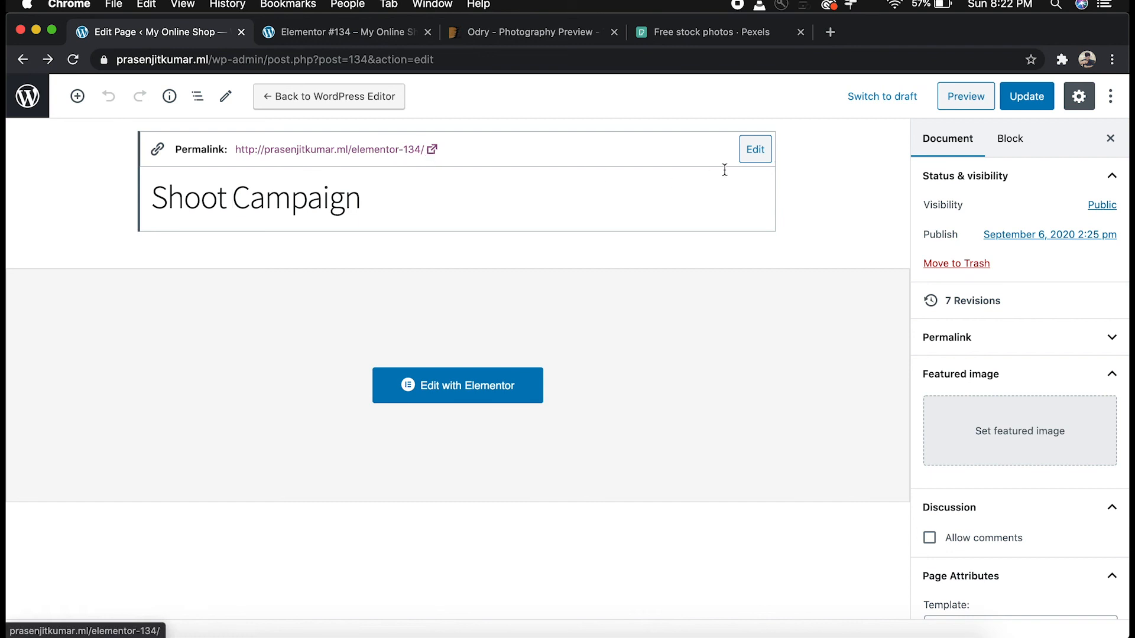
click(755, 155)
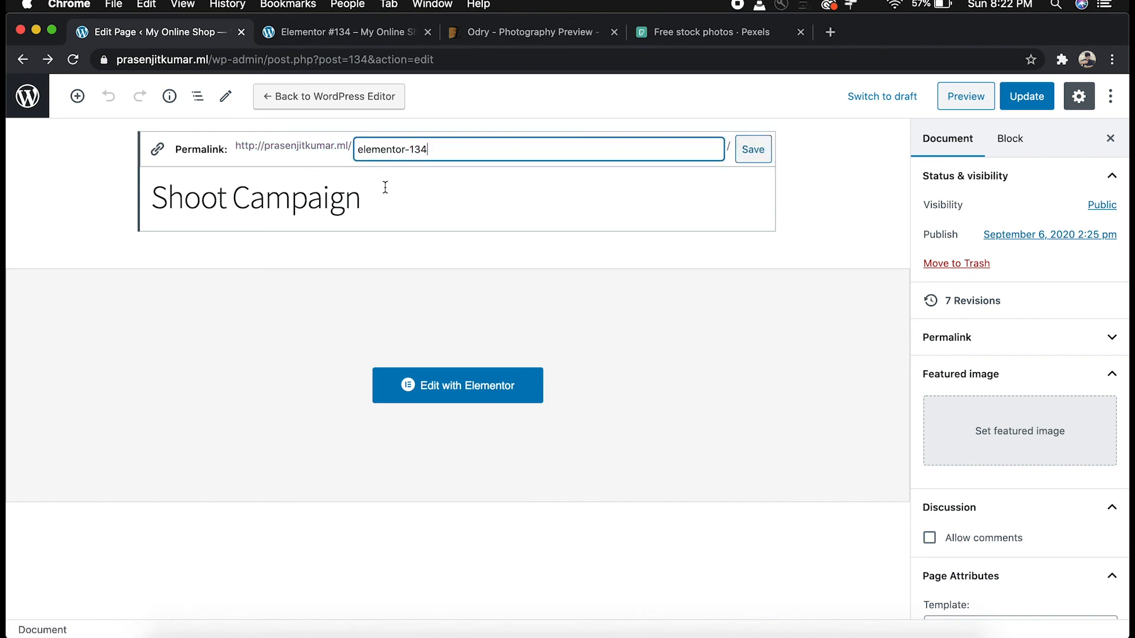
triple_click(465, 153)
text(shh)
click(753, 153)
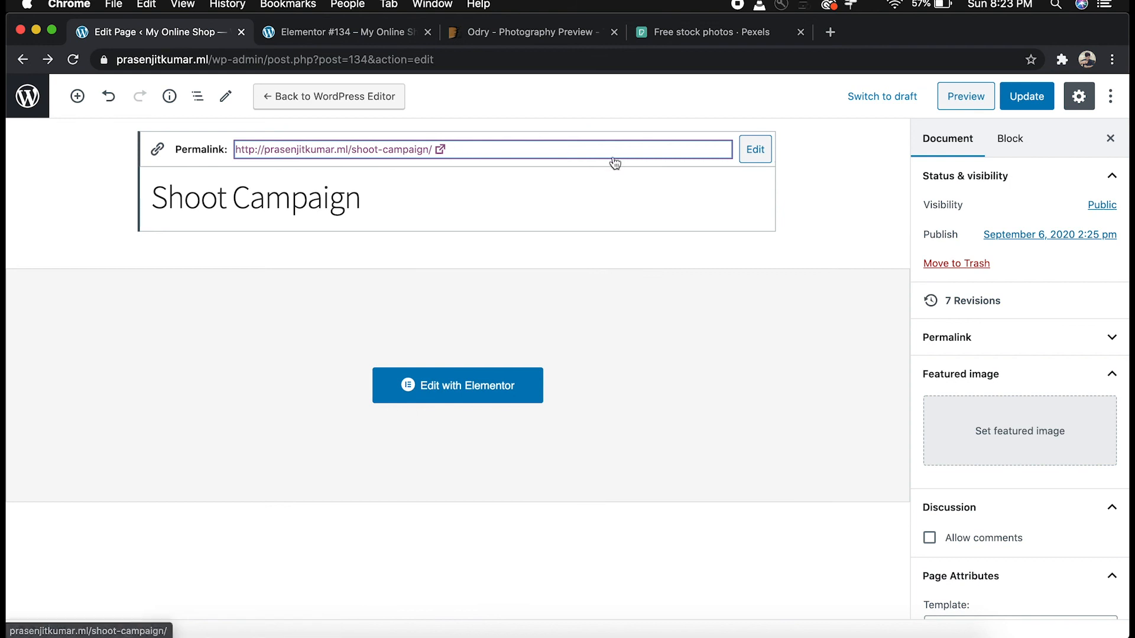
Open the page at its shoot-campaign permalink, replacing the old Elementor #134 preview, and update the page
click(317, 35)
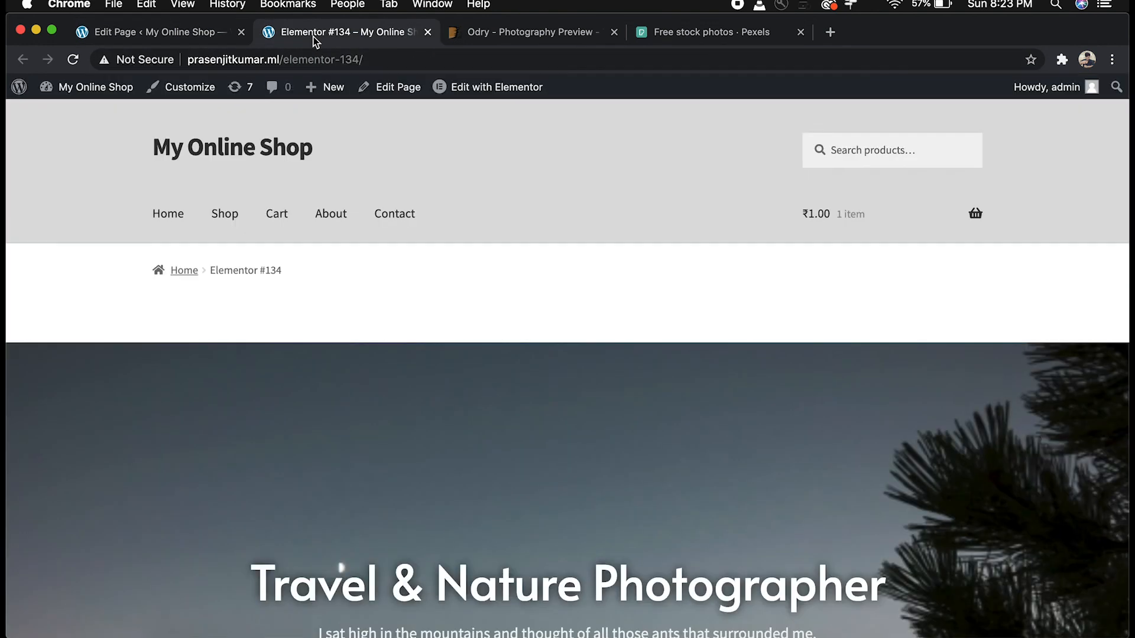
click(208, 33)
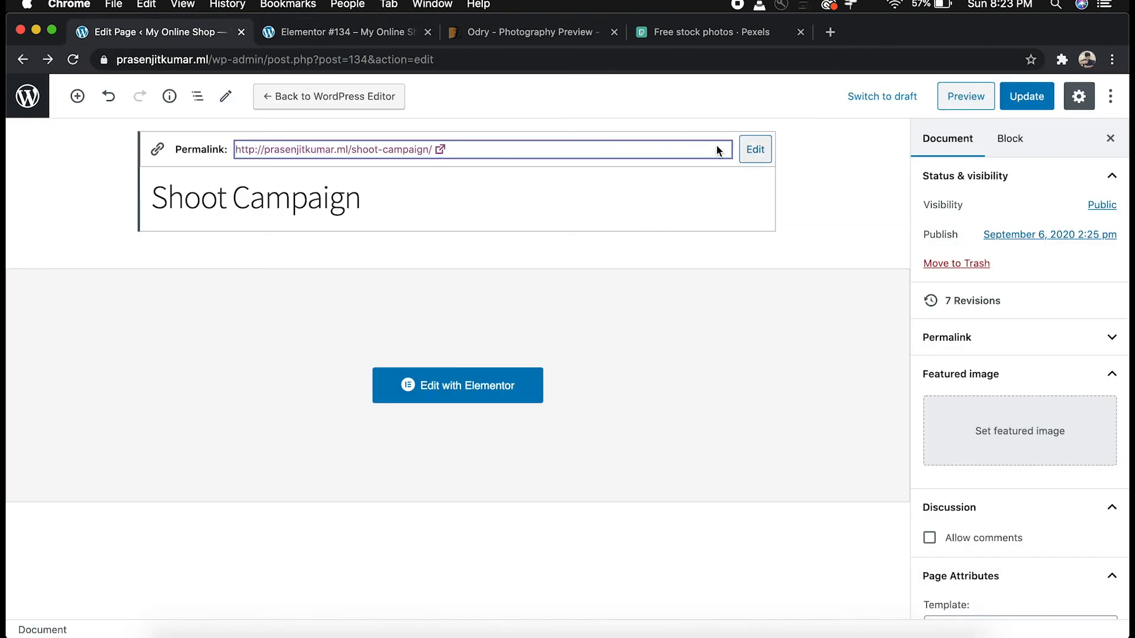
click(594, 150)
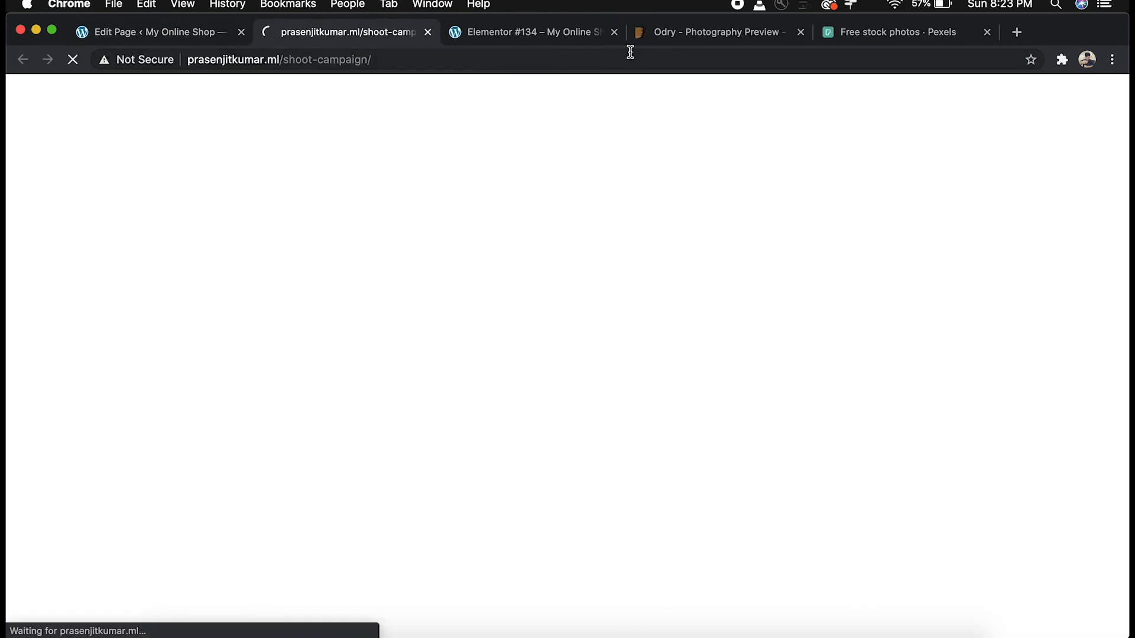
click(613, 36)
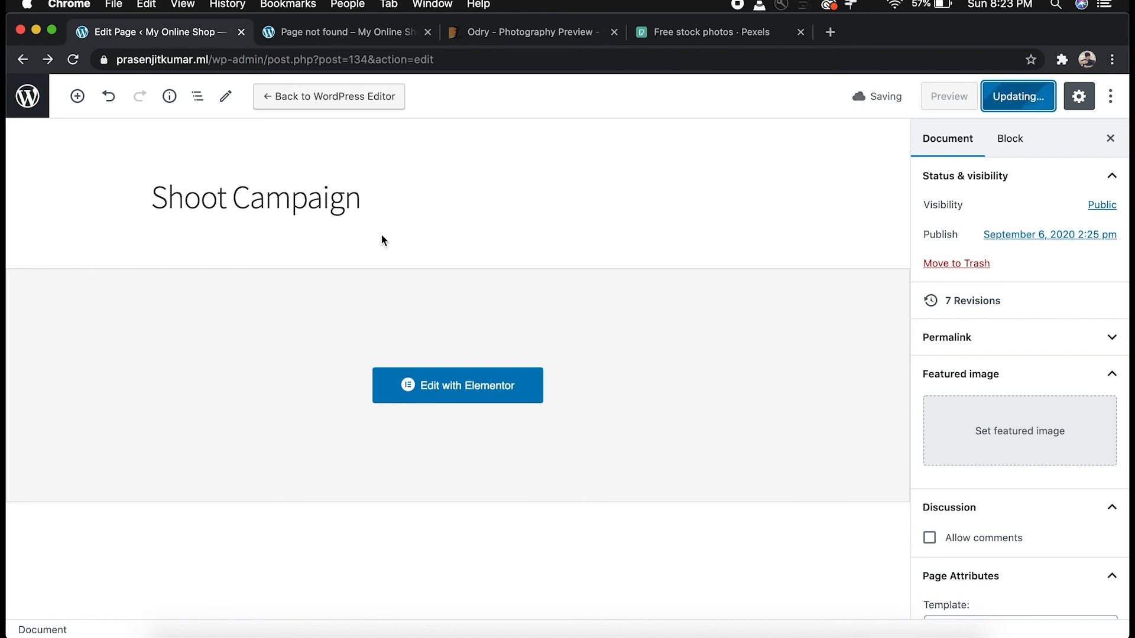
Reload the live shoot-campaign page and look through its sections down to the footer
click(337, 35)
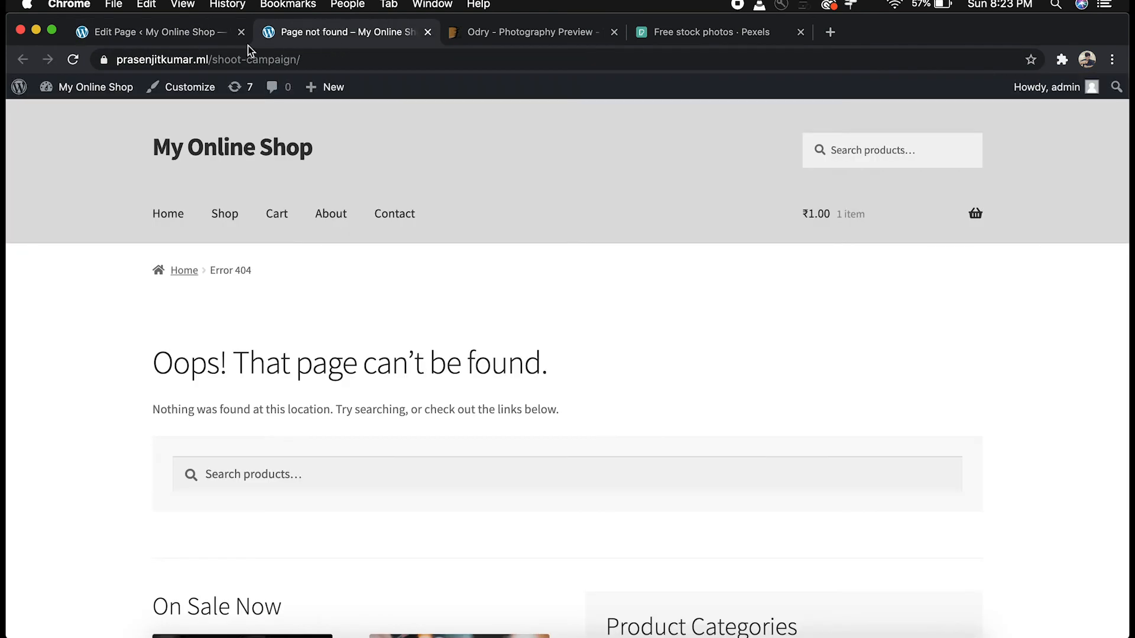
click(71, 59)
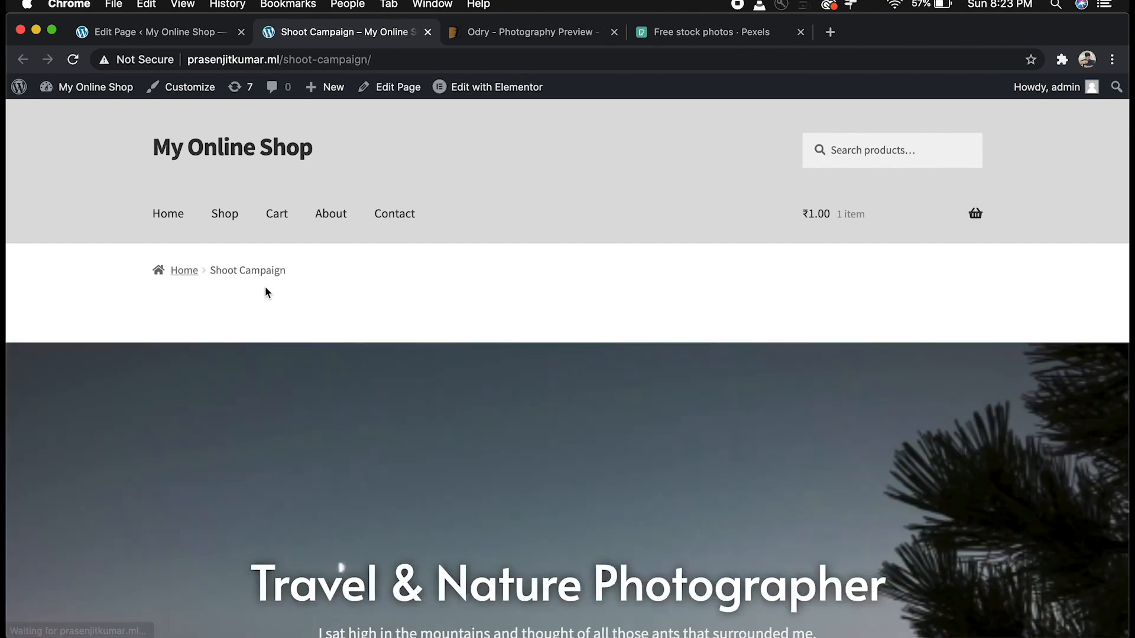
scroll(264, 289, down, 20)
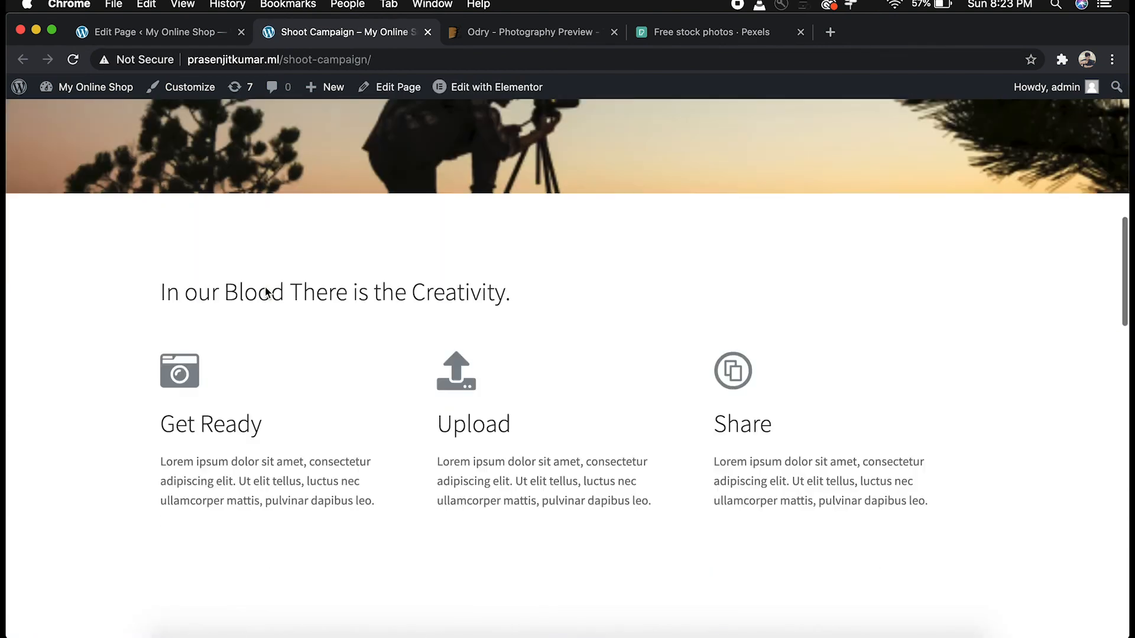
scroll(264, 286, down, 5)
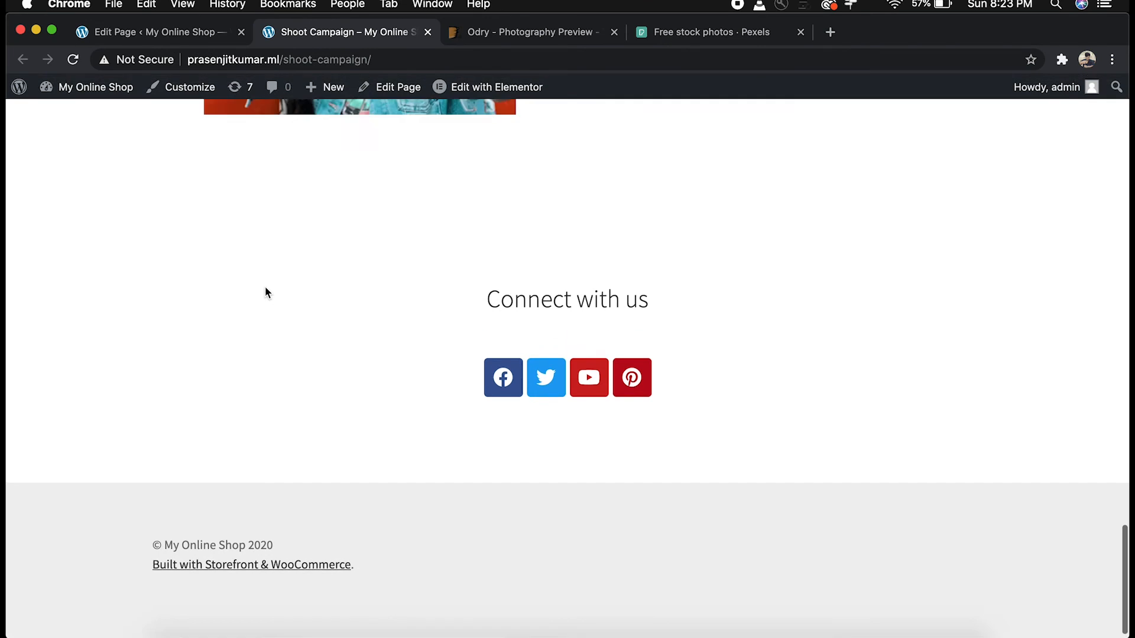
scroll(264, 286, up, 20)
Check the live site's header navigation, exit the page editor to the WordPress dashboard and open the menu management screen
click(185, 38)
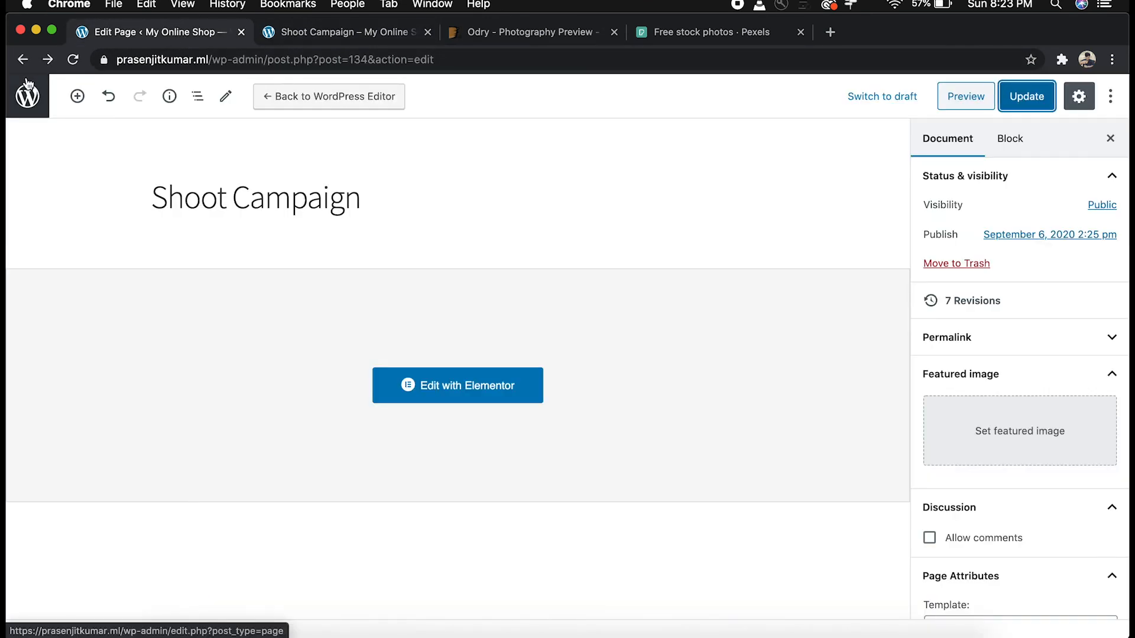
click(350, 34)
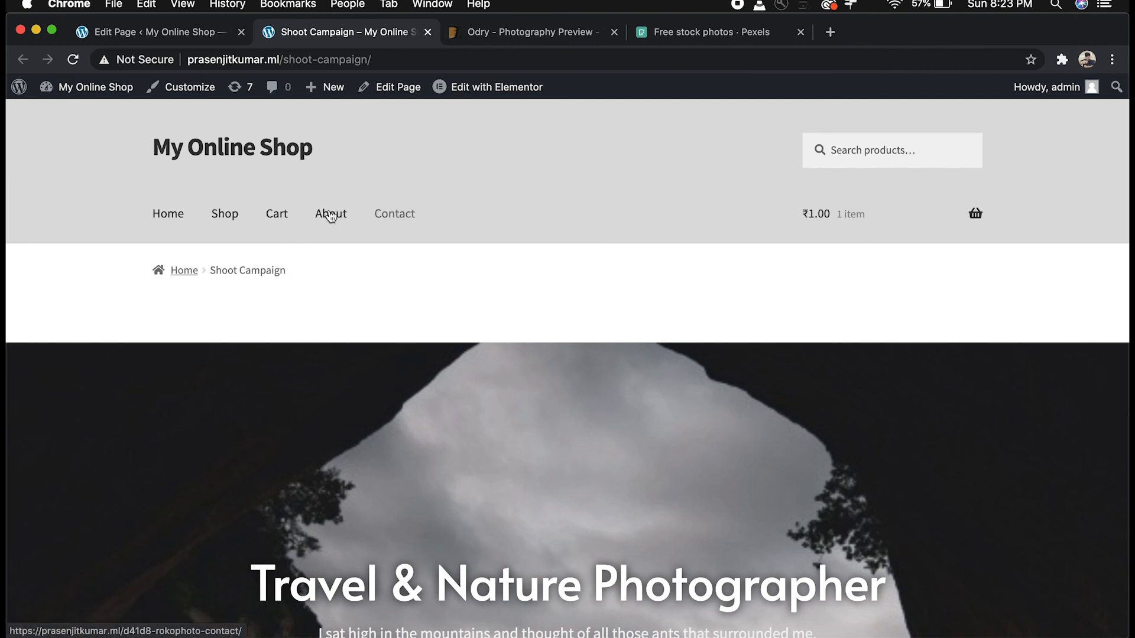
click(142, 37)
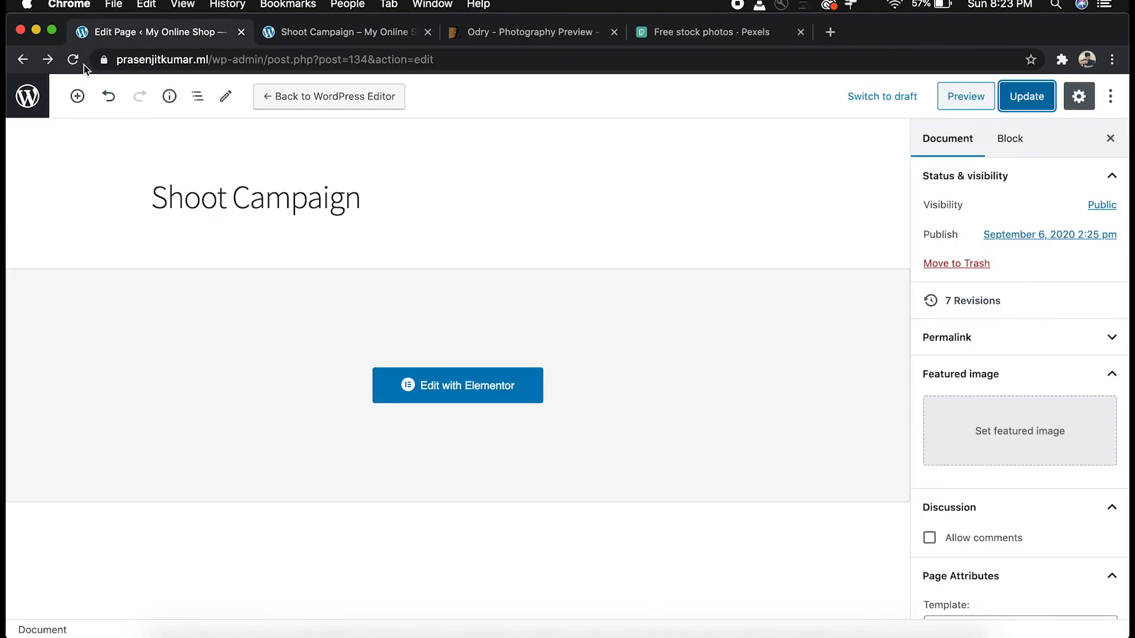
click(28, 96)
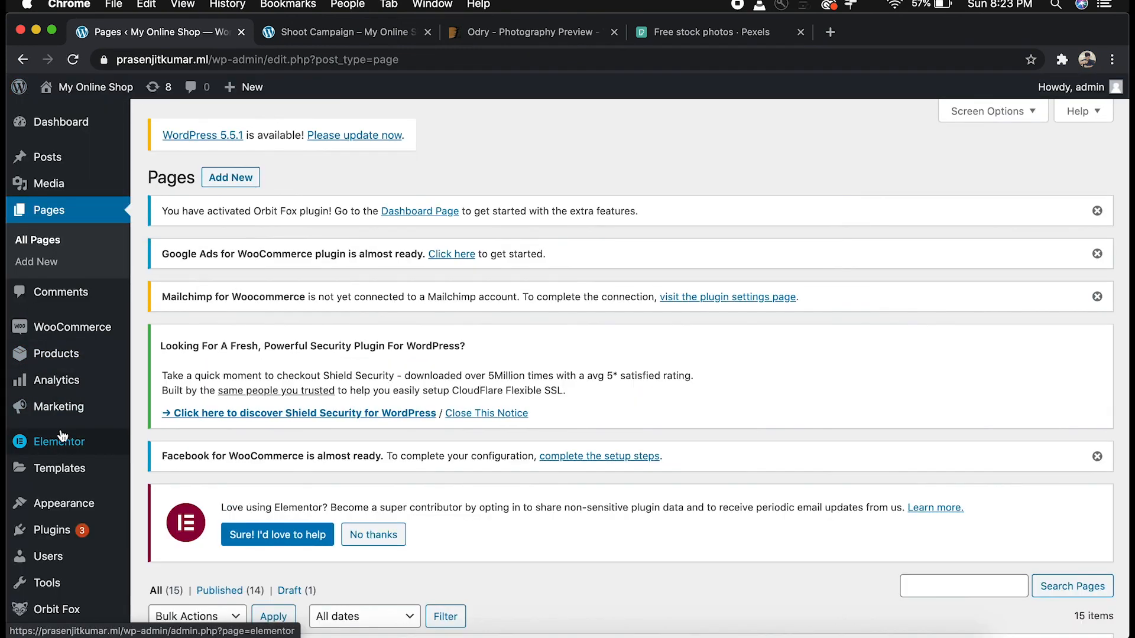
scroll(62, 436, down, 3)
mouse_move(63, 463)
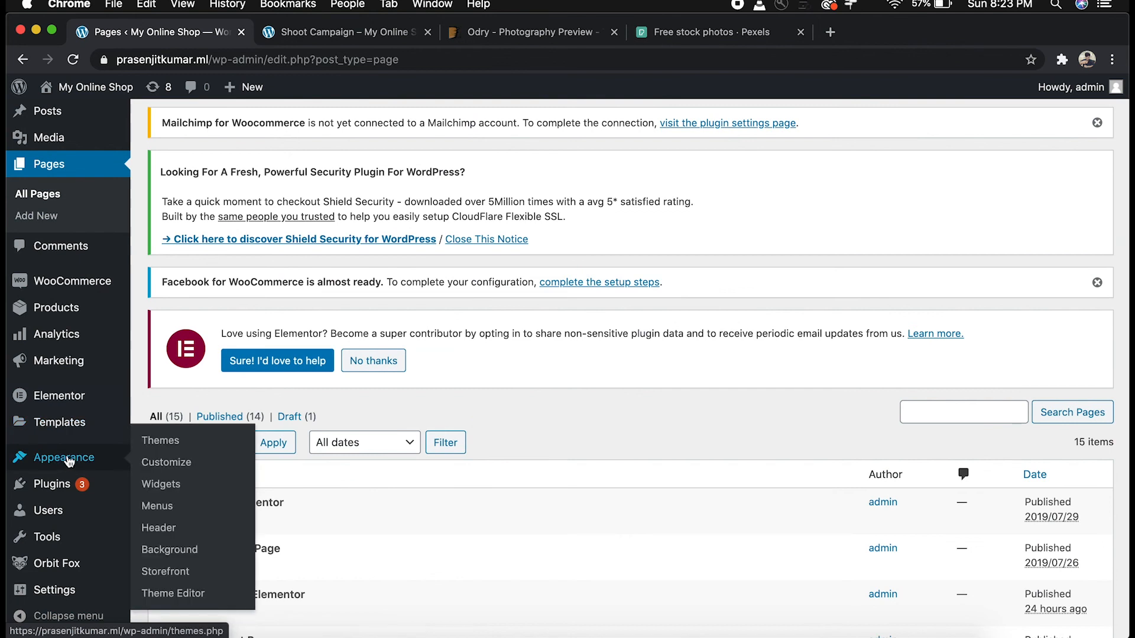
click(159, 506)
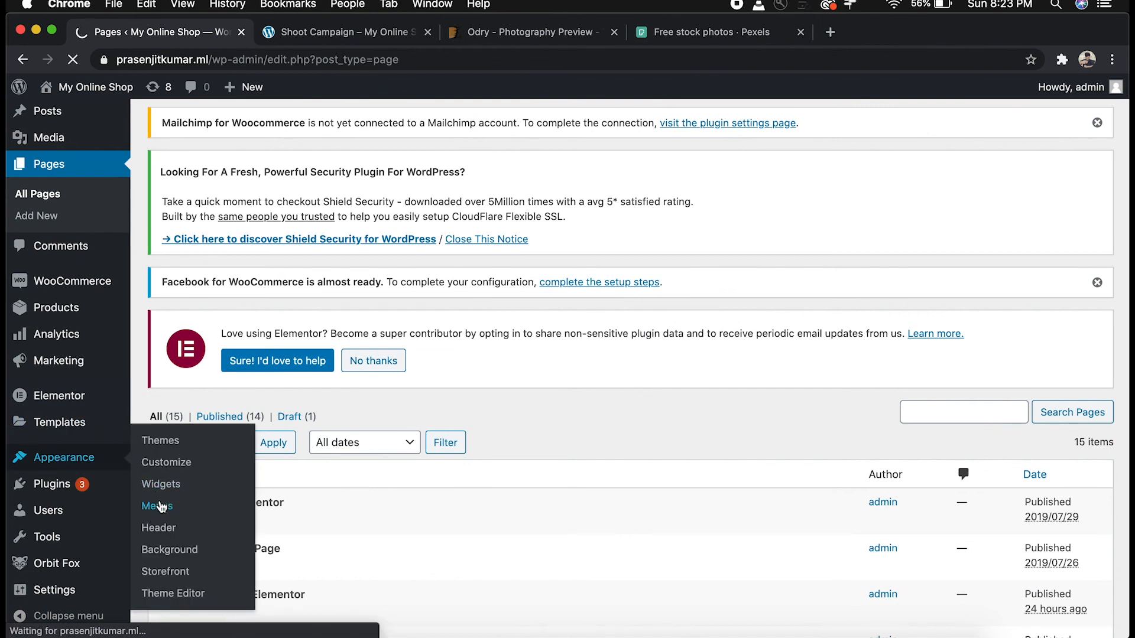
Add the Shoot Campaign page to the Primary menu
scroll(161, 508, down, 7)
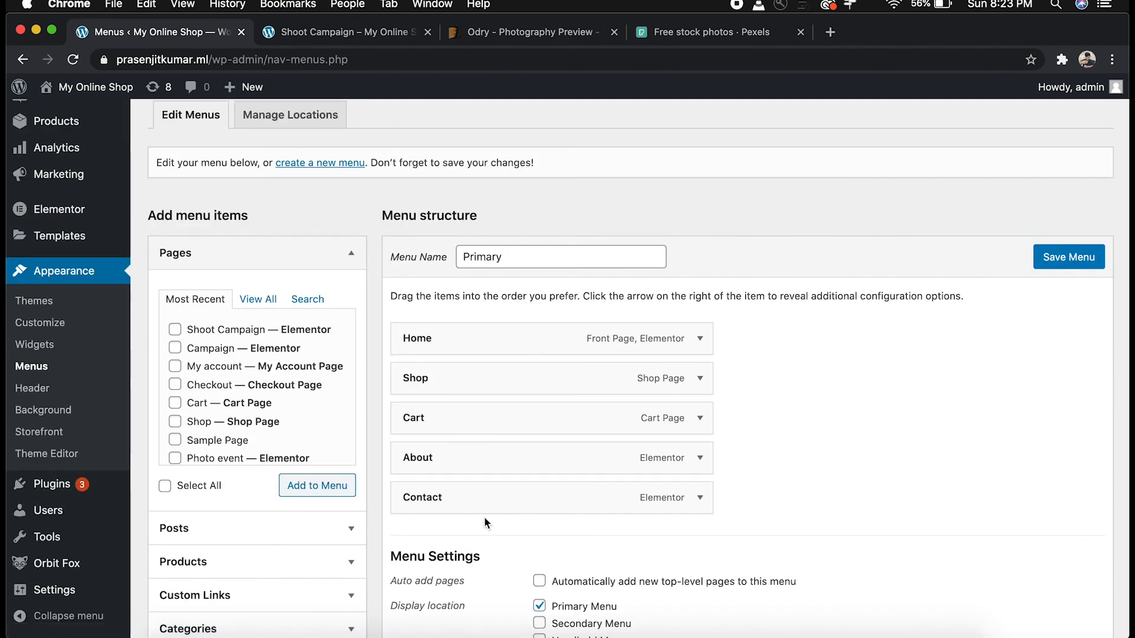
scroll(483, 519, down, 1)
scroll(483, 523, down, 1)
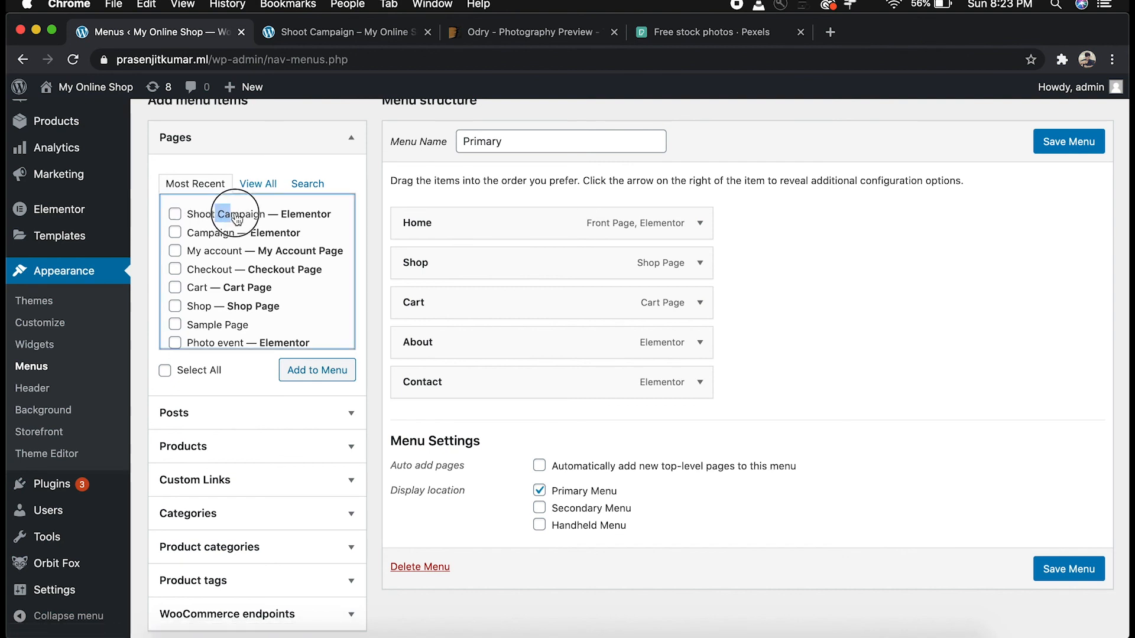
click(174, 215)
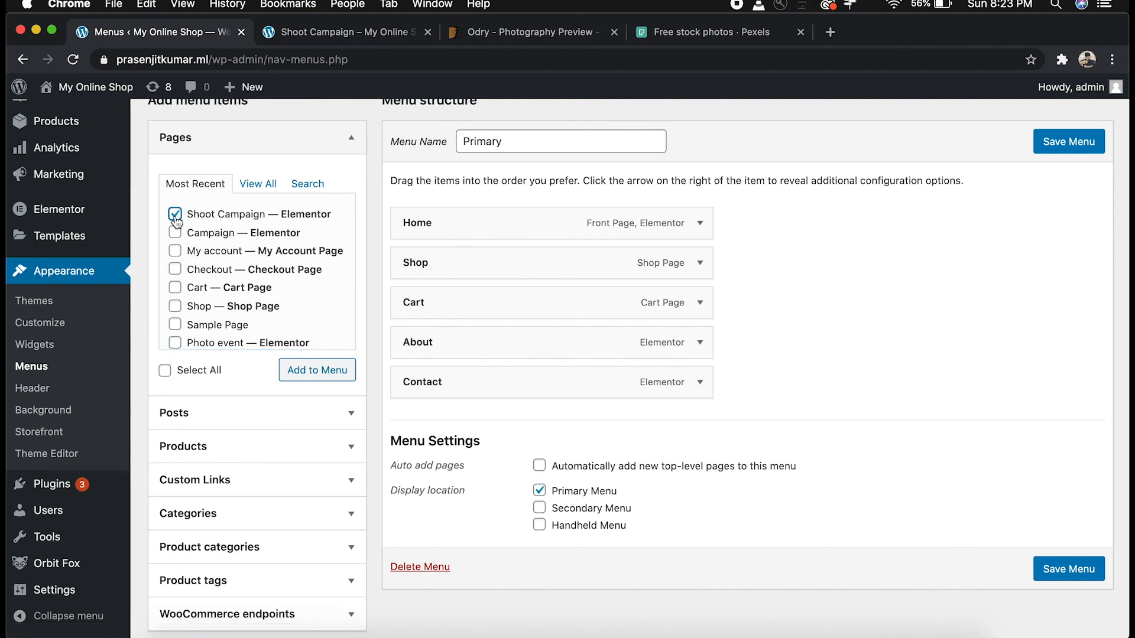
click(323, 372)
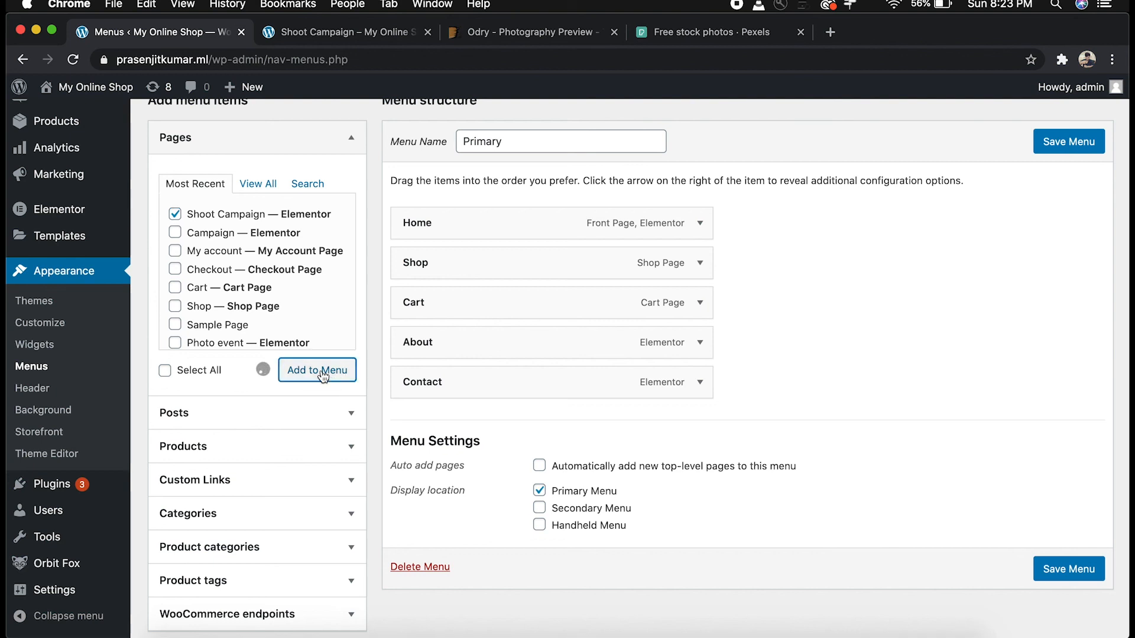
Move the Shoot Campaign item between Home and Shop in the Primary menu and save the menu
drag(516, 423, 500, 245)
drag(477, 262, 479, 258)
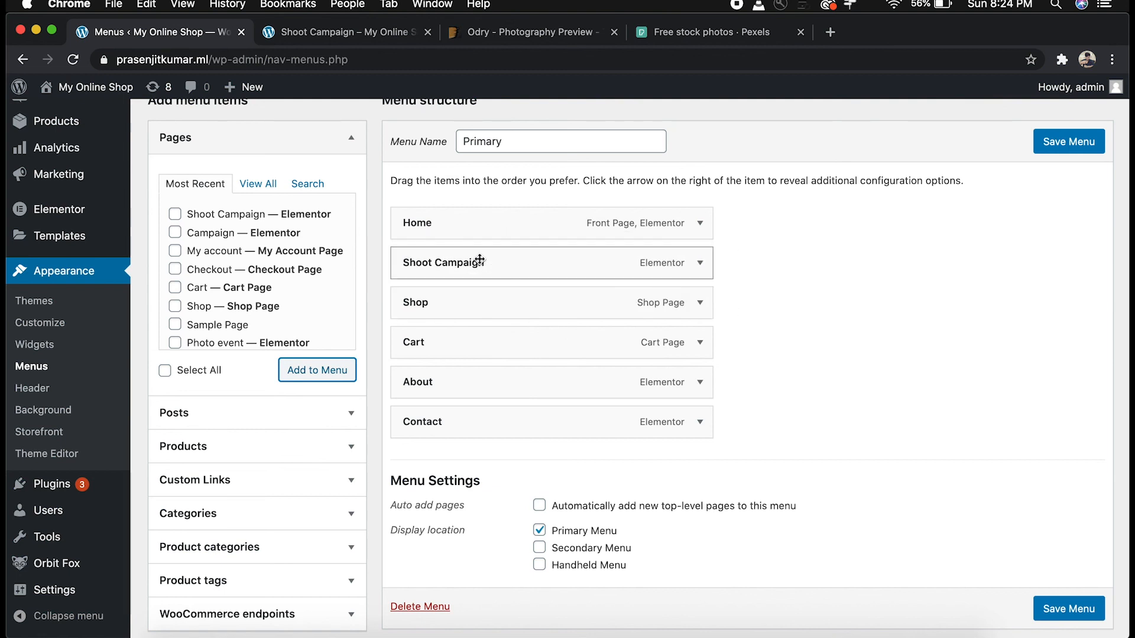
click(1055, 613)
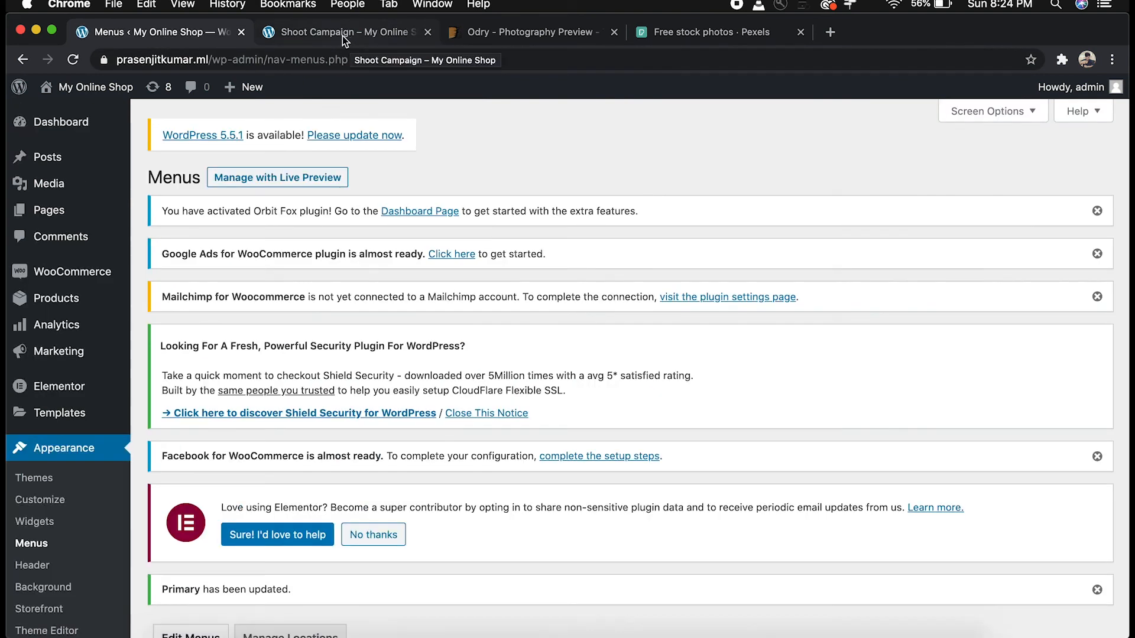
Reload the live Shoot Campaign page to check the navigation, and browse its gallery photos in the lightbox
click(342, 36)
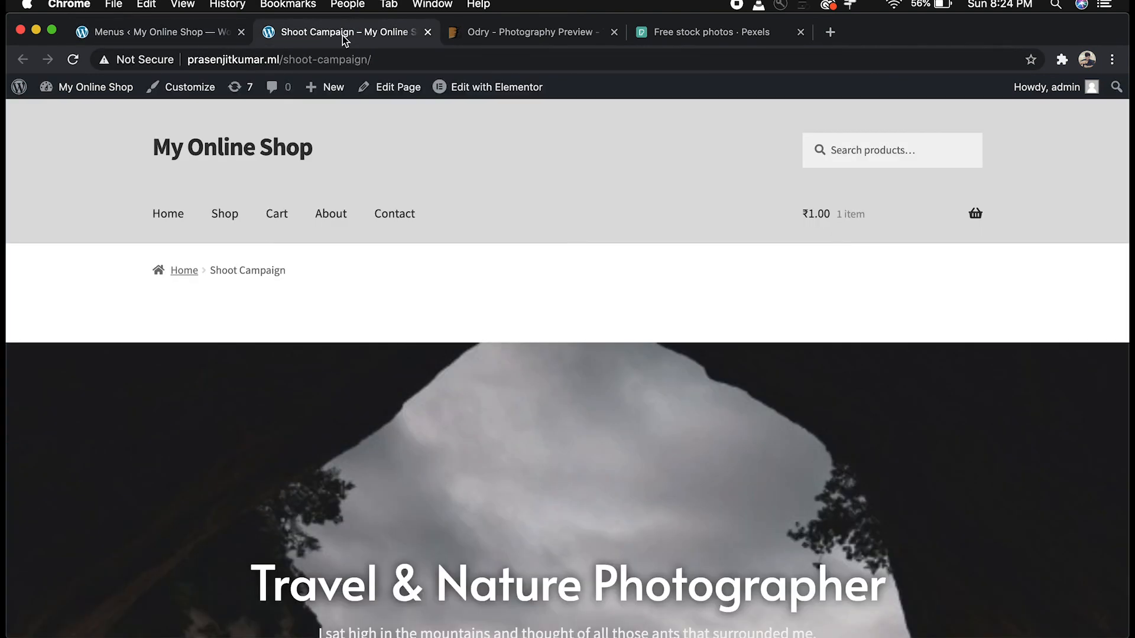
click(72, 59)
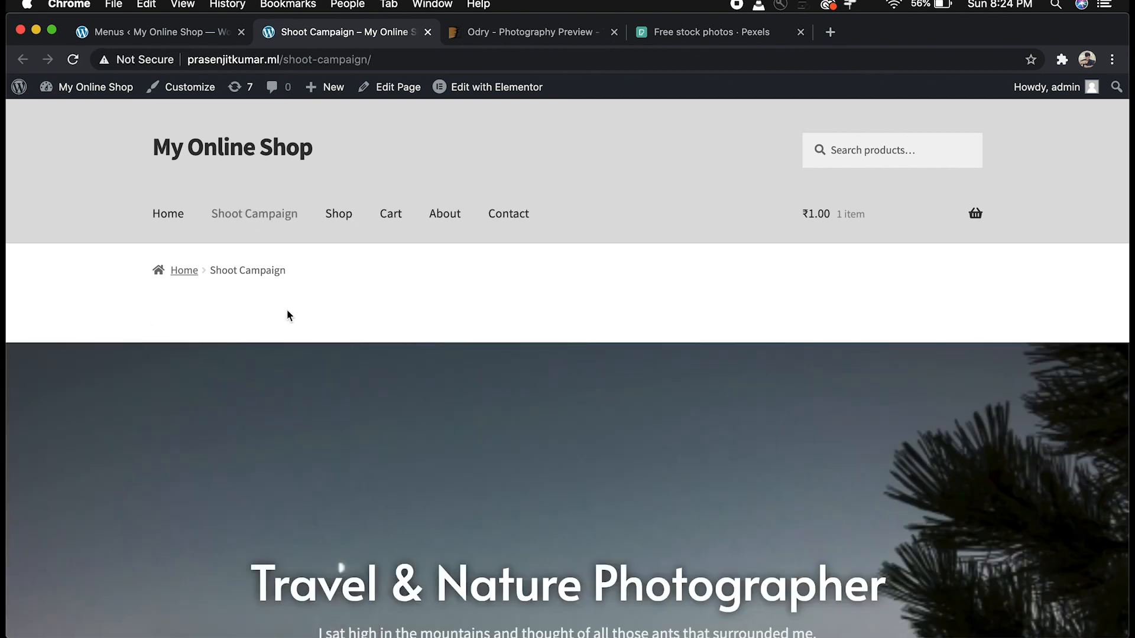
click(346, 215)
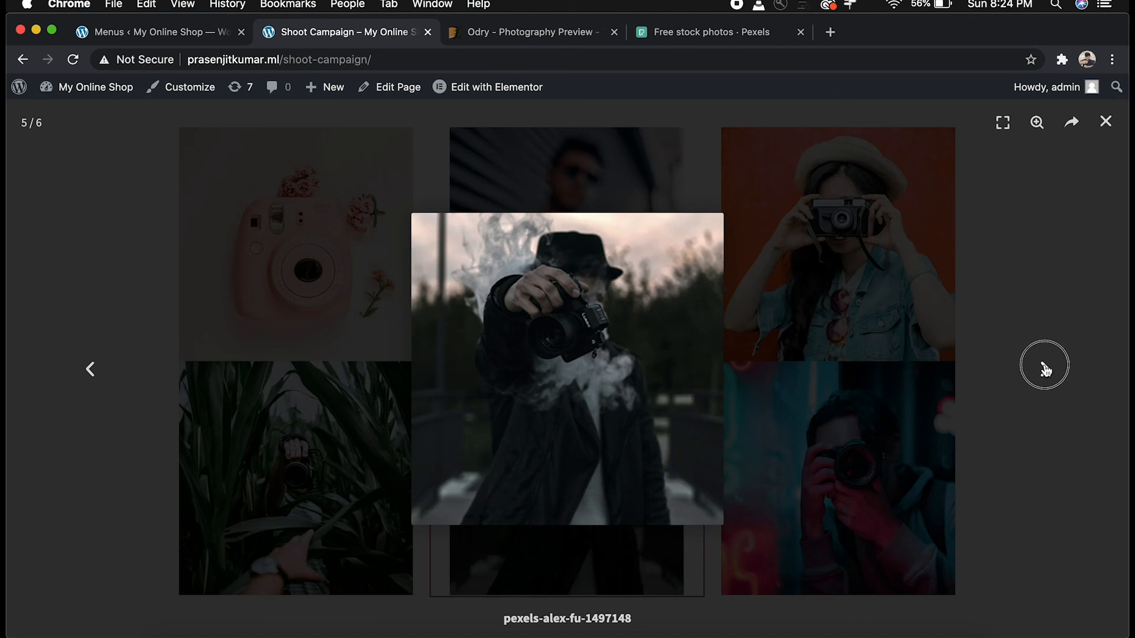
click(1044, 366)
click(1045, 367)
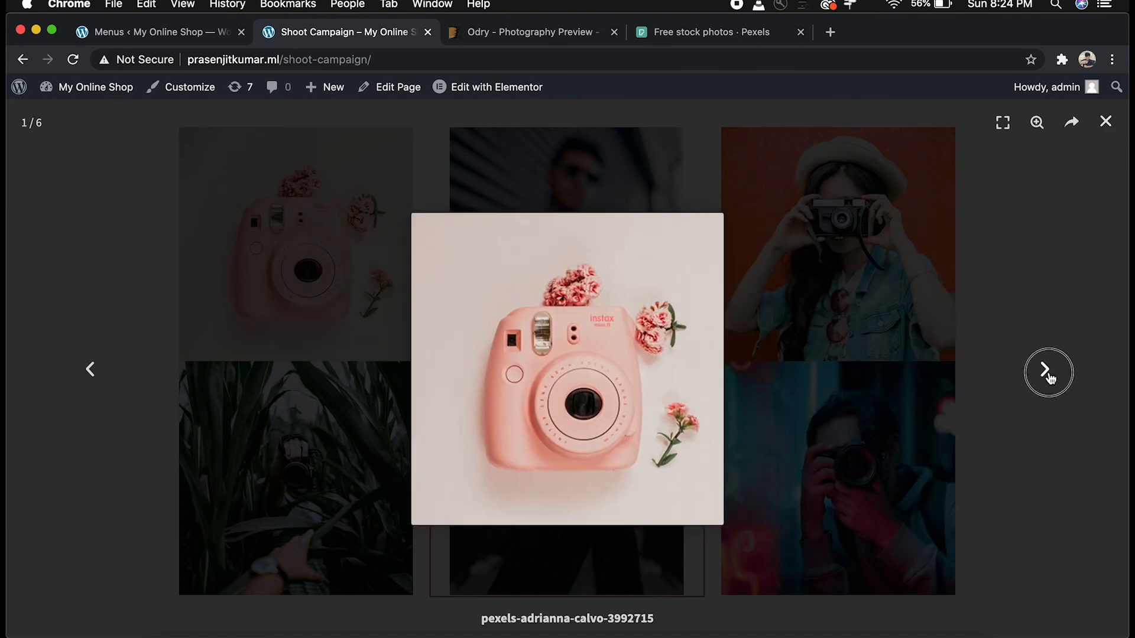
click(1049, 377)
click(1049, 377)
click(1049, 377)
click(1050, 377)
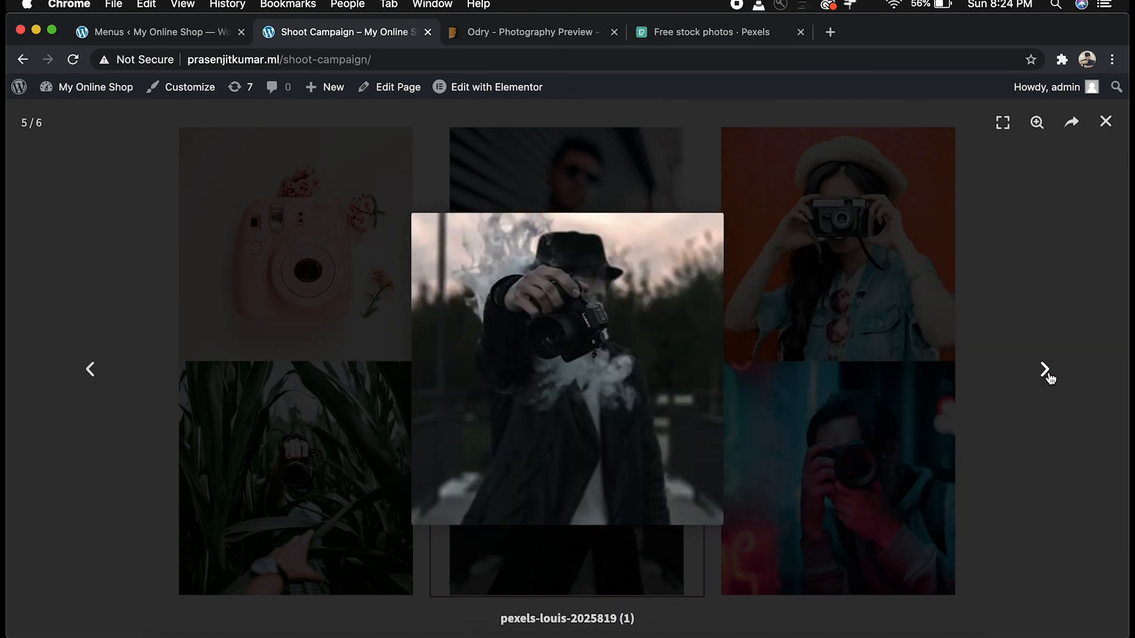
Close the gallery lightbox and review the finished Shoot Campaign page, including its header navigation and hero slideshow
scroll(530, 350, up, 15)
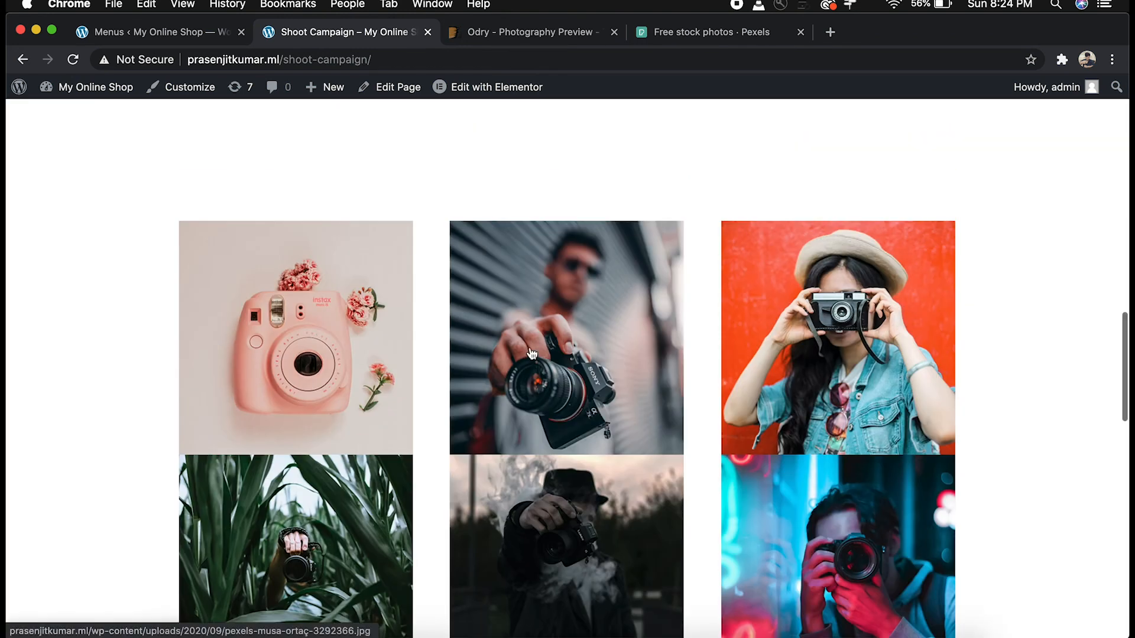
scroll(530, 348, up, 2)
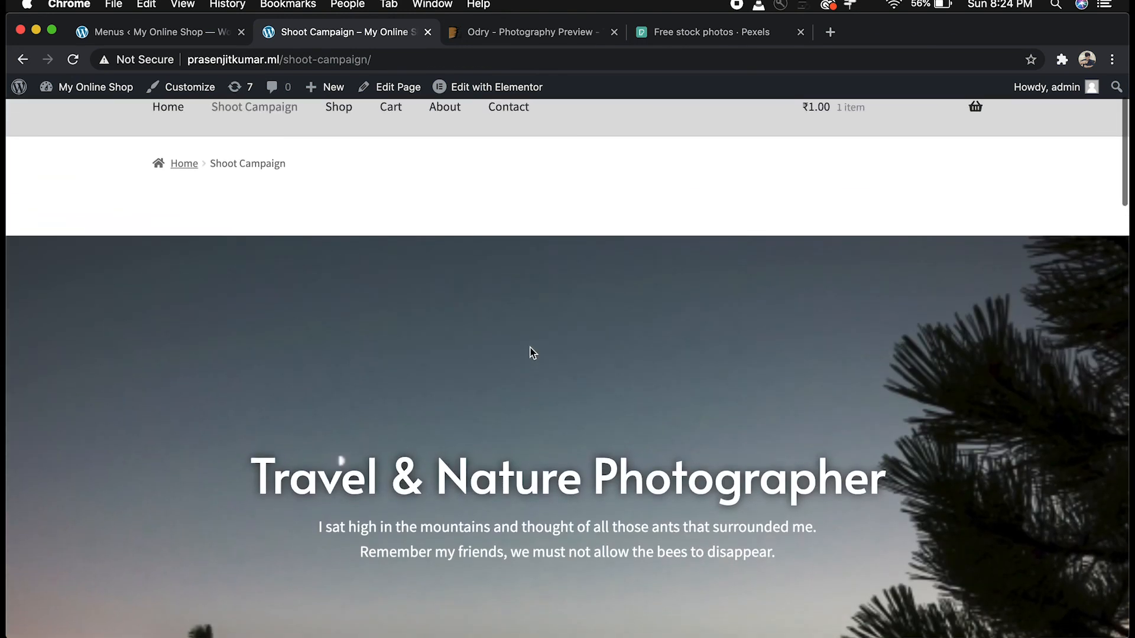
scroll(531, 347, down, 10)
click(162, 33)
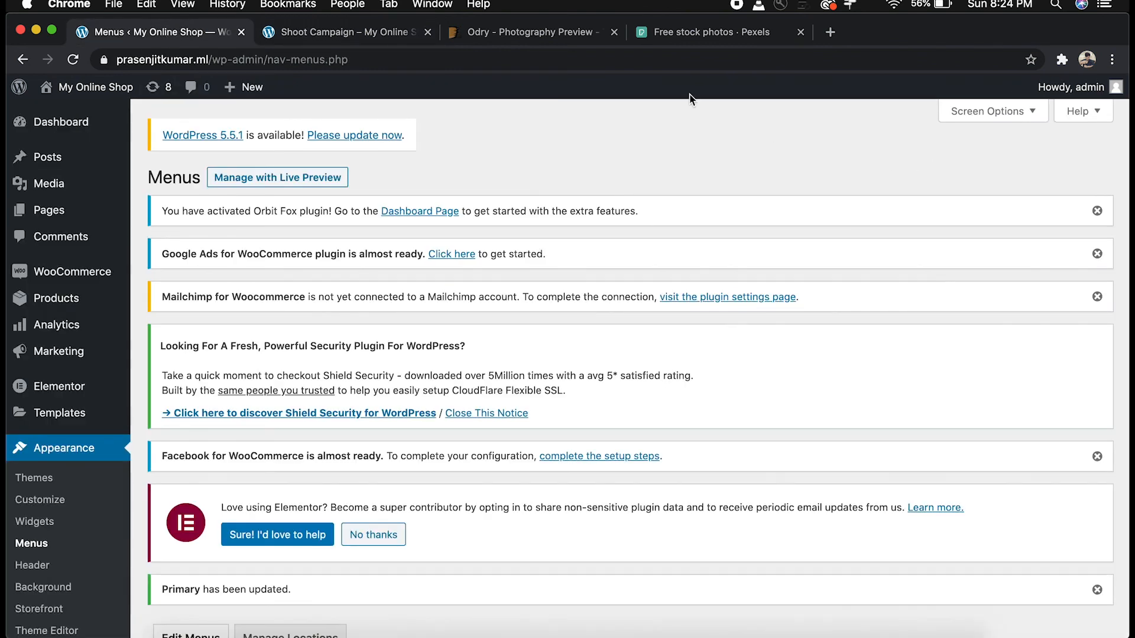
click(339, 24)
scroll(491, 387, up, 10)
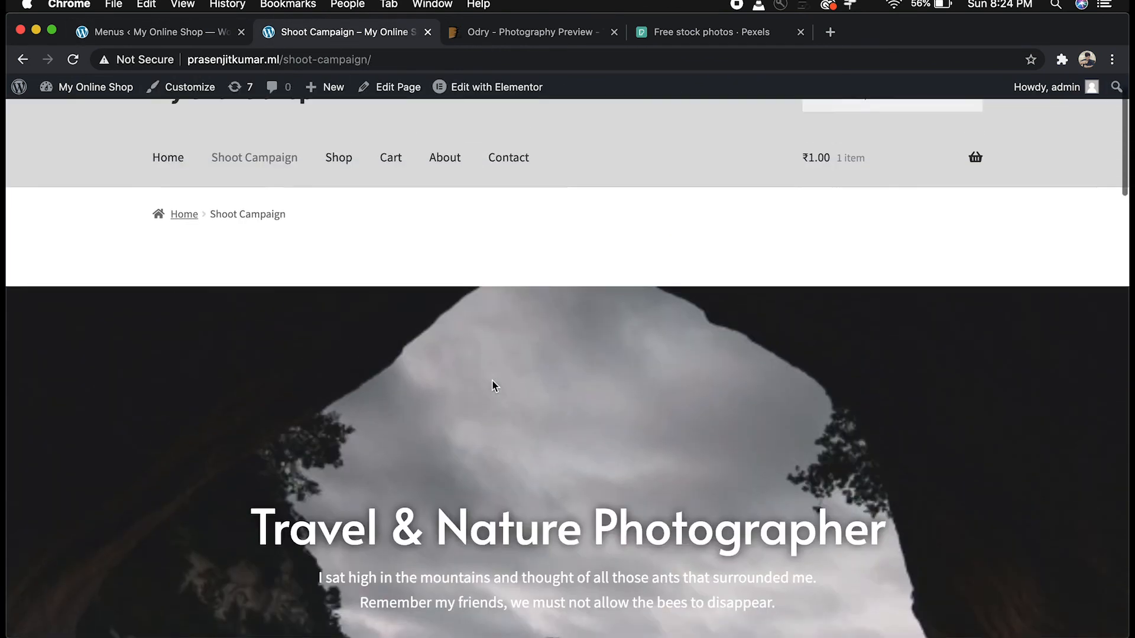
scroll(494, 386, down, 2)
scroll(493, 386, down, 2)
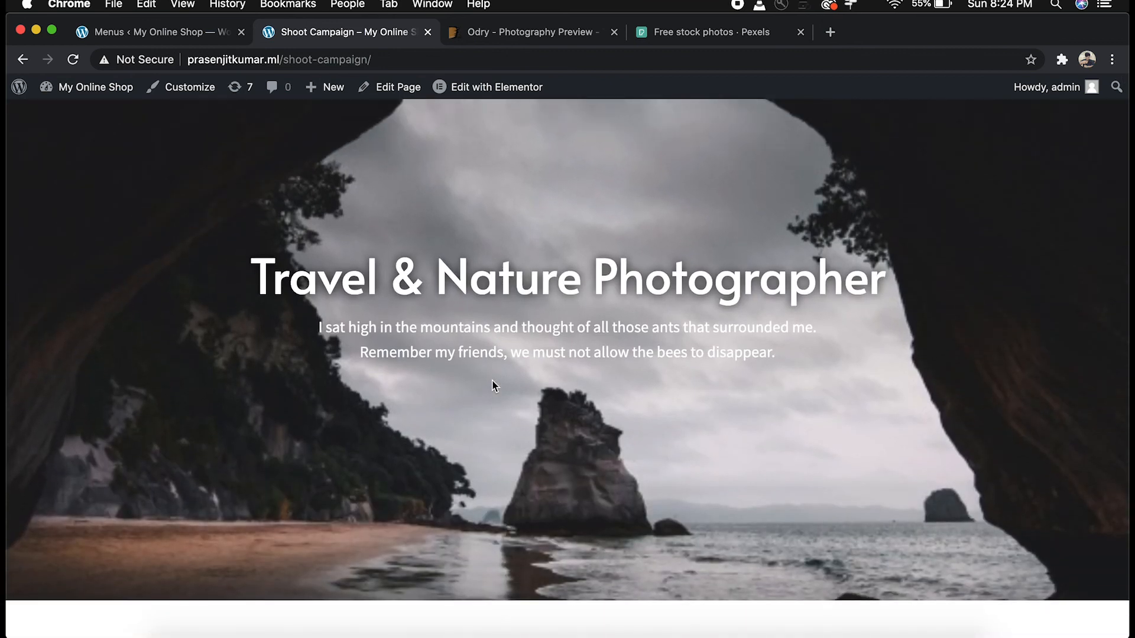